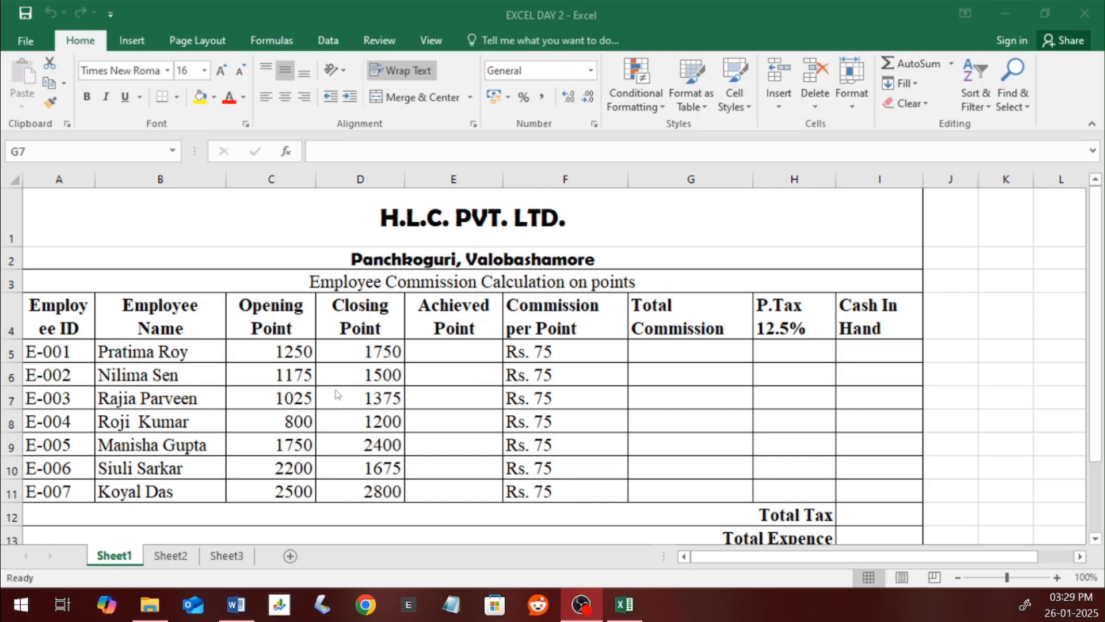
Step: Look through Sheet2 and Sheet3 and return to the employee commission table on Sheet1
click(182, 556)
click(182, 556)
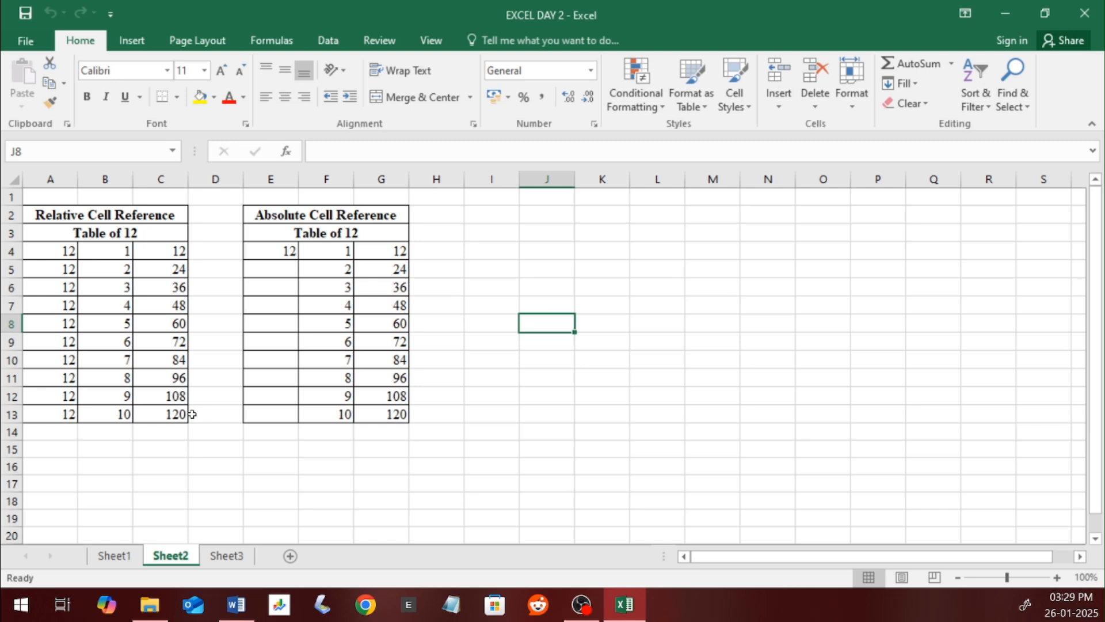
click(224, 557)
click(170, 556)
click(225, 556)
click(114, 555)
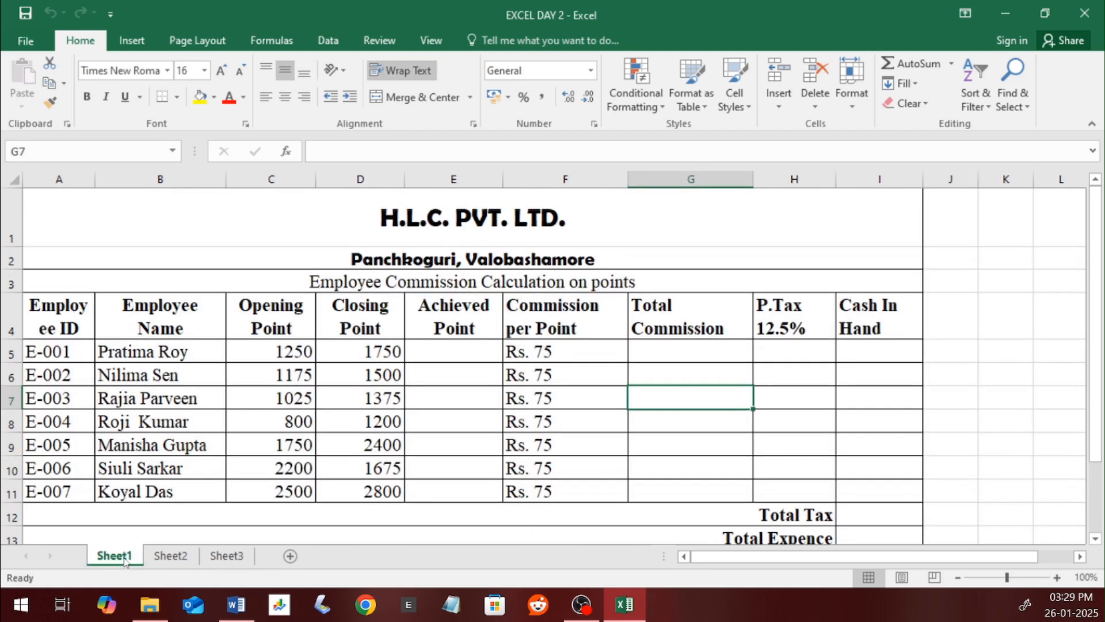
click(140, 348)
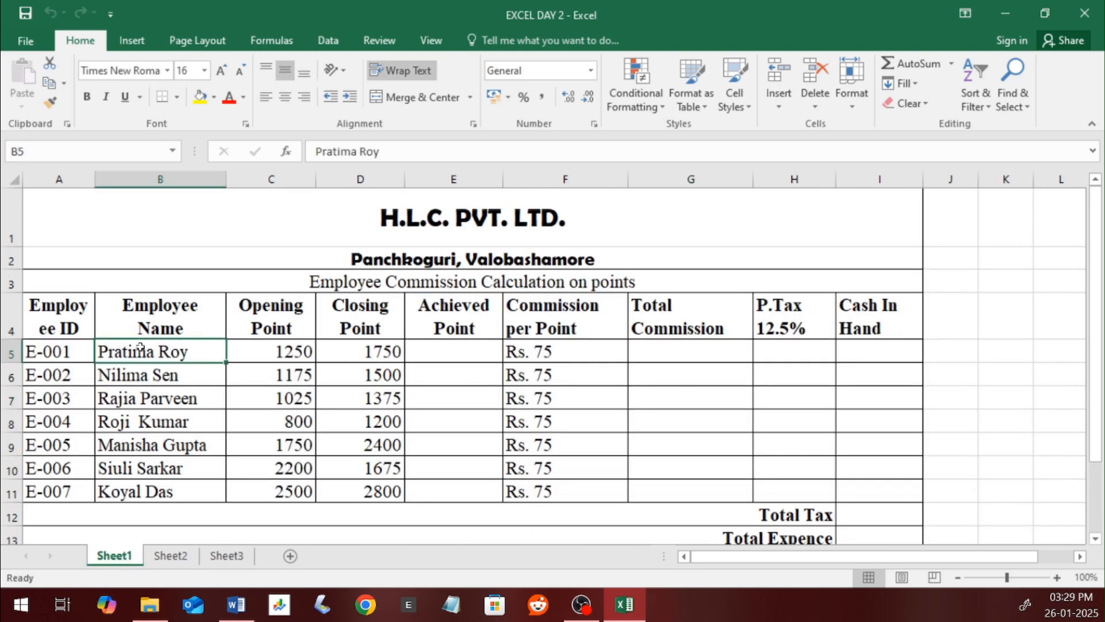
Step: Create a new blank workbook
click(28, 41)
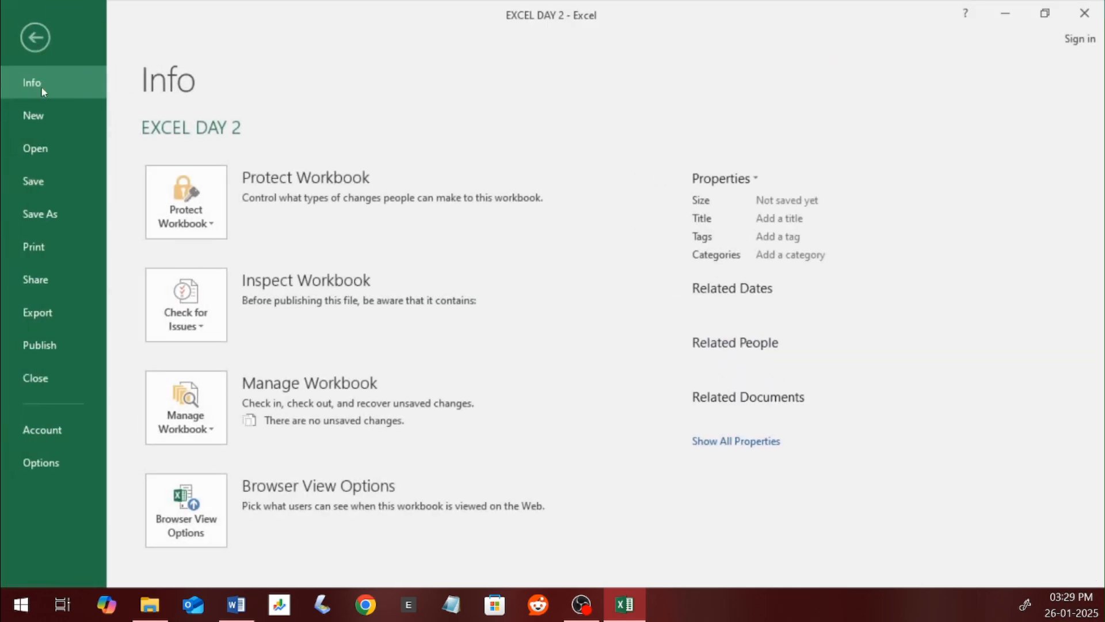
click(46, 117)
click(243, 313)
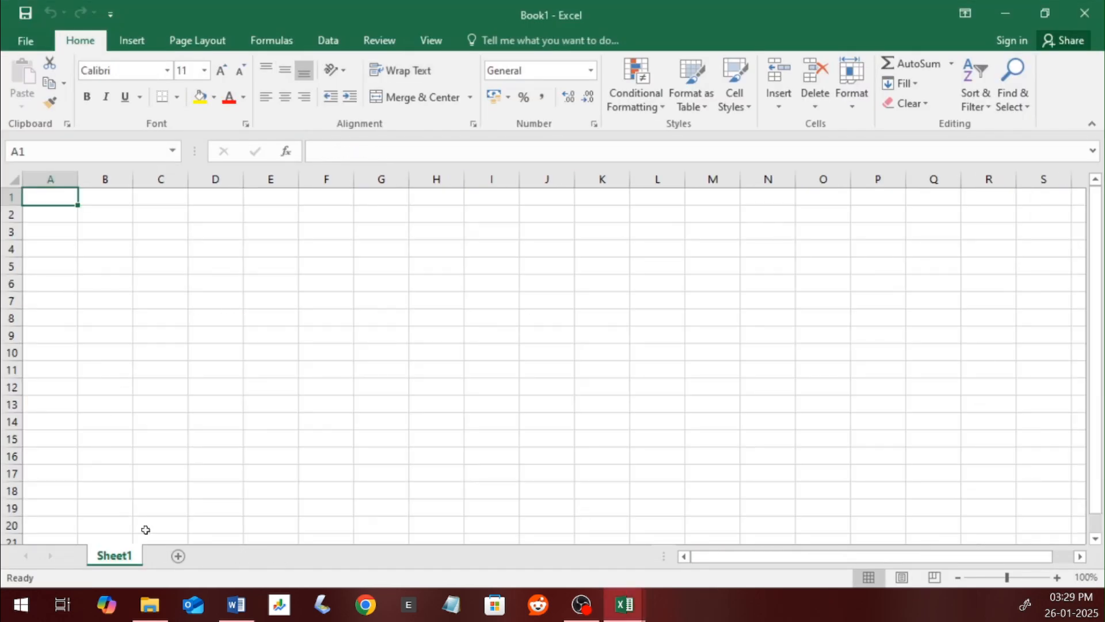
Step: Check the employee commission table in the EXCEL DAY 2 workbook and return to the new blank workbook
click(629, 609)
click(568, 564)
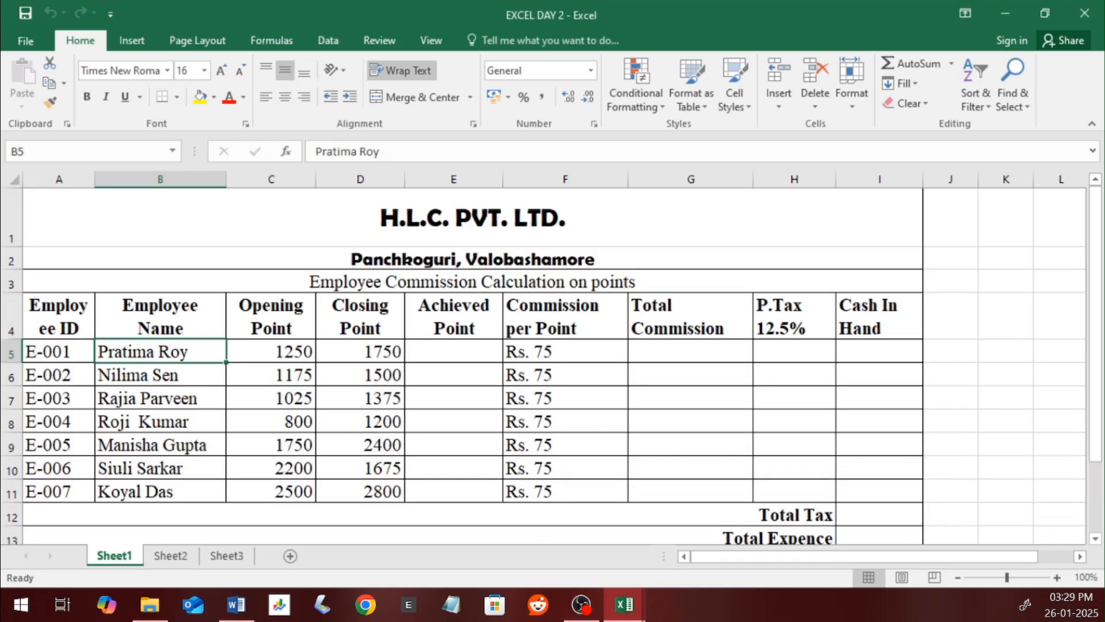
key(alt+Tab)
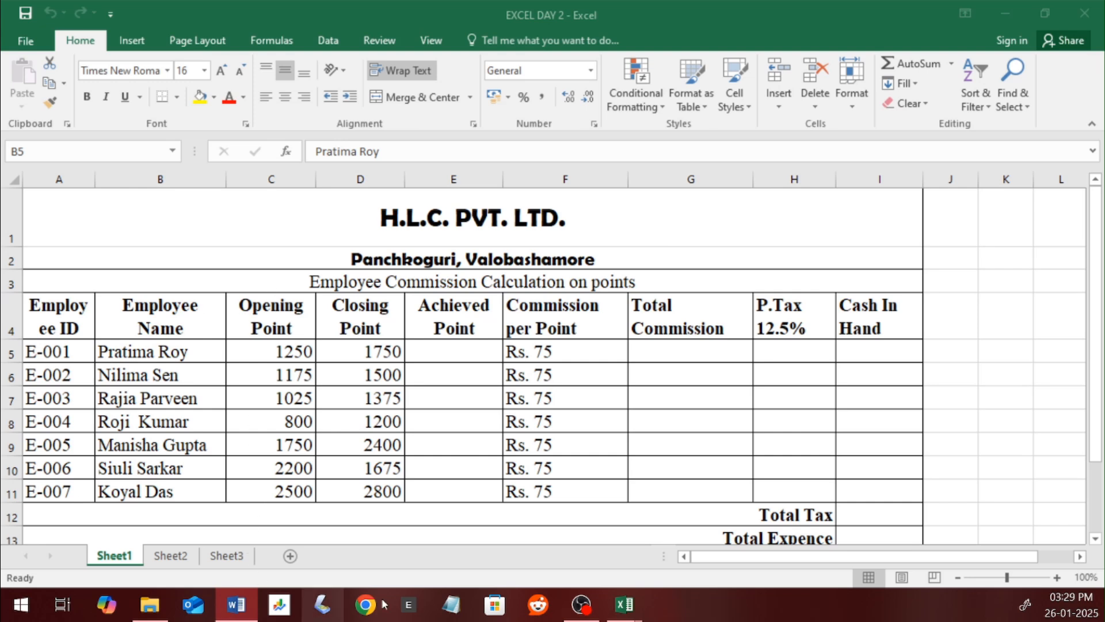
mouse_move(631, 614)
click(676, 557)
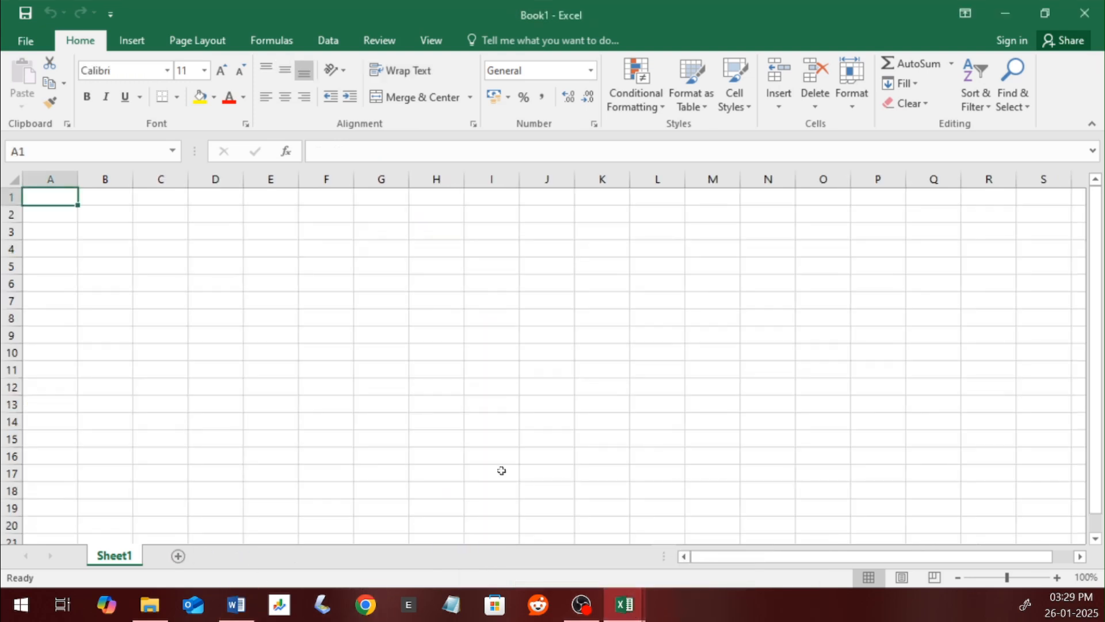
Step: Enter the column headings "Employee ID" in A3 and "Employee Name" in B3
click(61, 225)
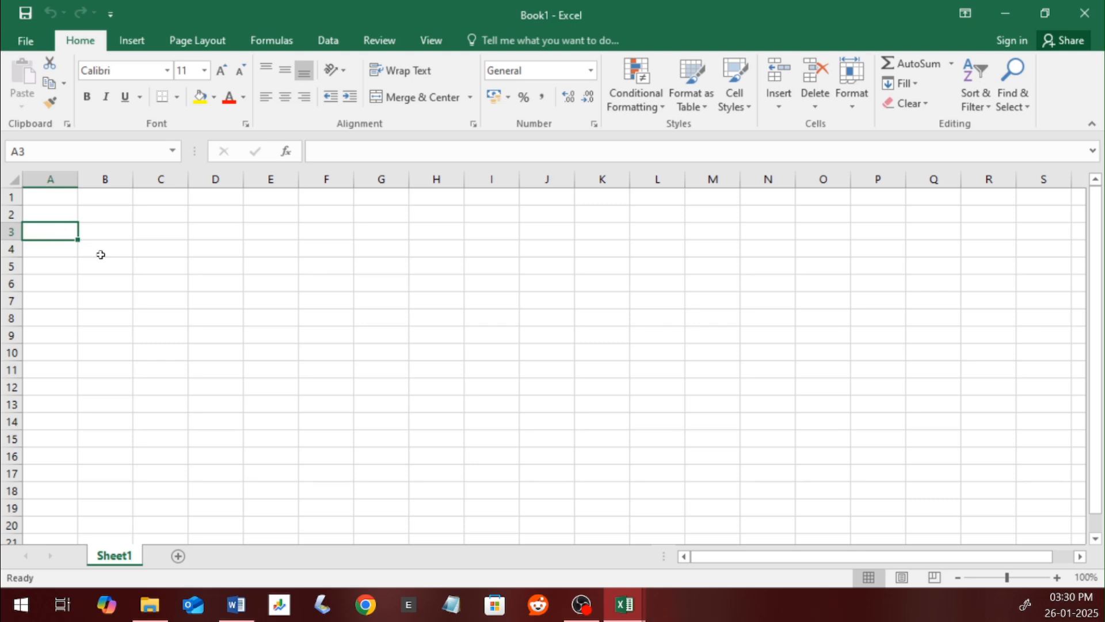
text(Emp)
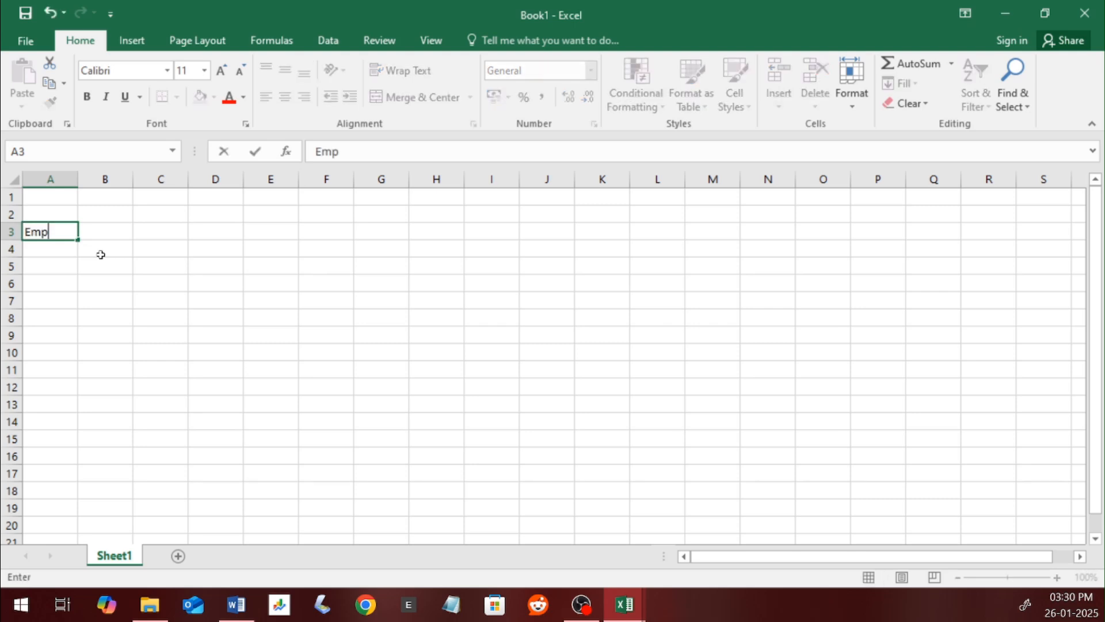
text(loyee ID)
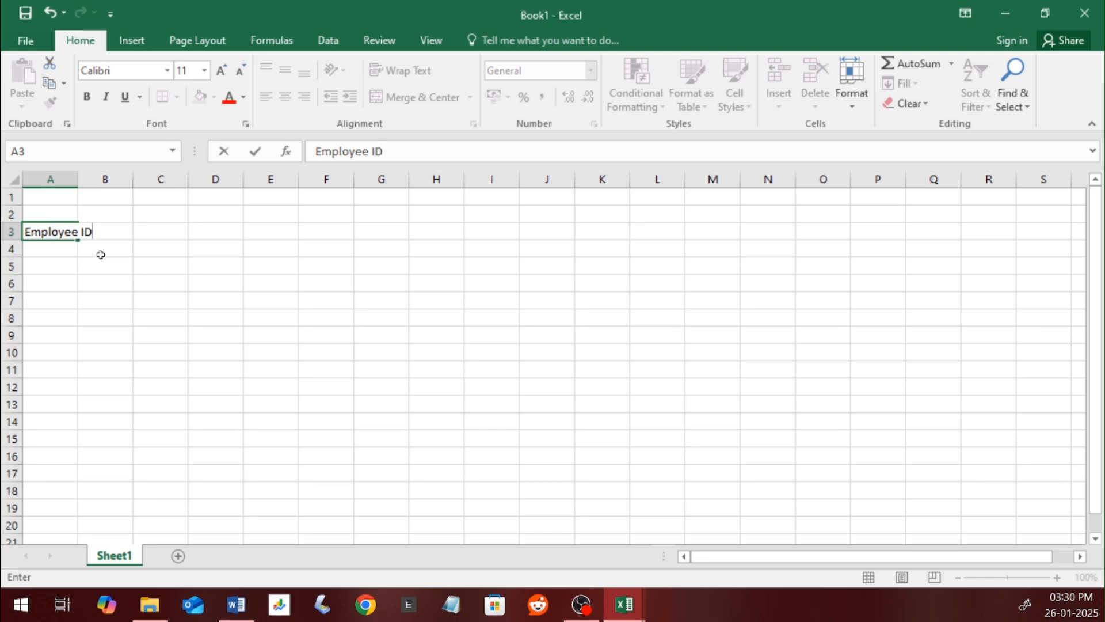
key(Tab)
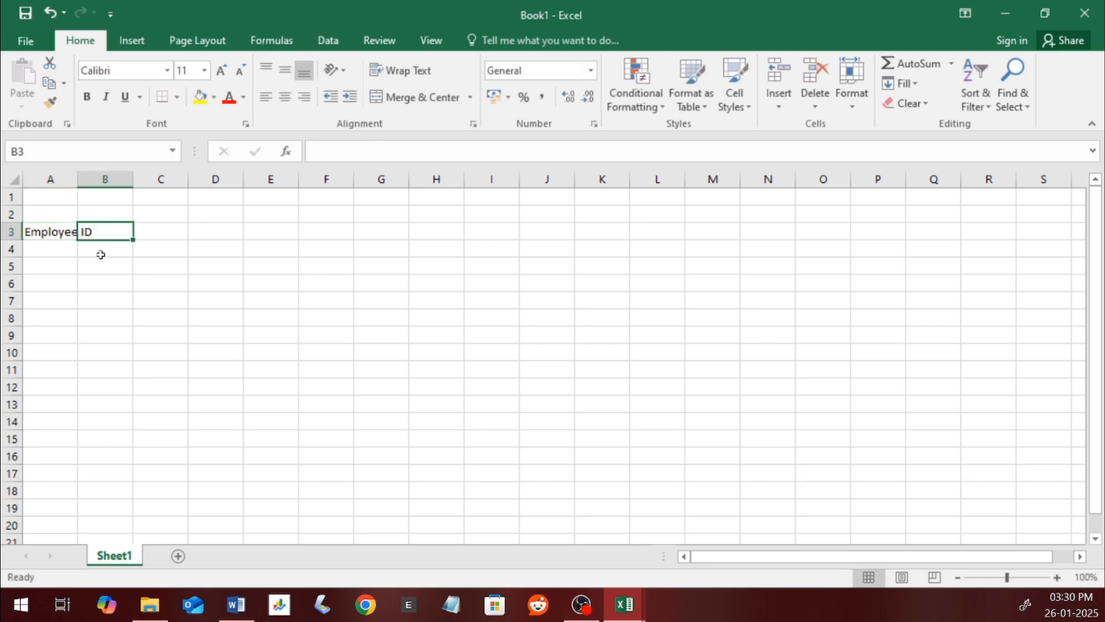
text(Emplo)
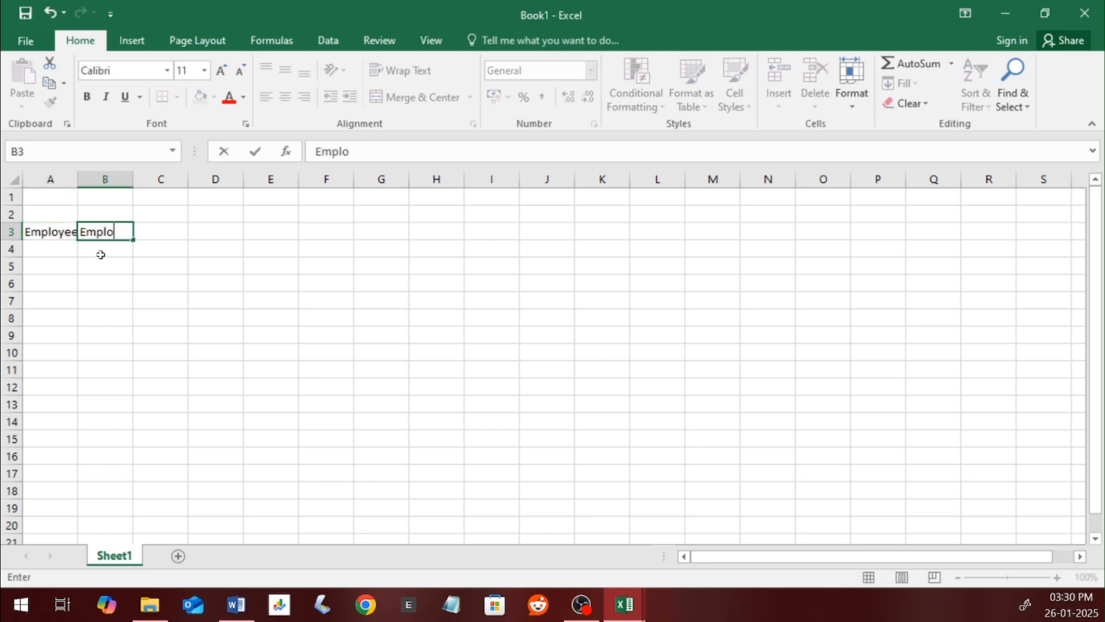
text(yee)
key(BackSpace)
text(e Name)
key(Tab)
Step: Enter the column headings "Opeing Point" in C3 and "Closing Point" in D3
text(Oper)
text(ing Pi)
key(BackSpace)
text(oint)
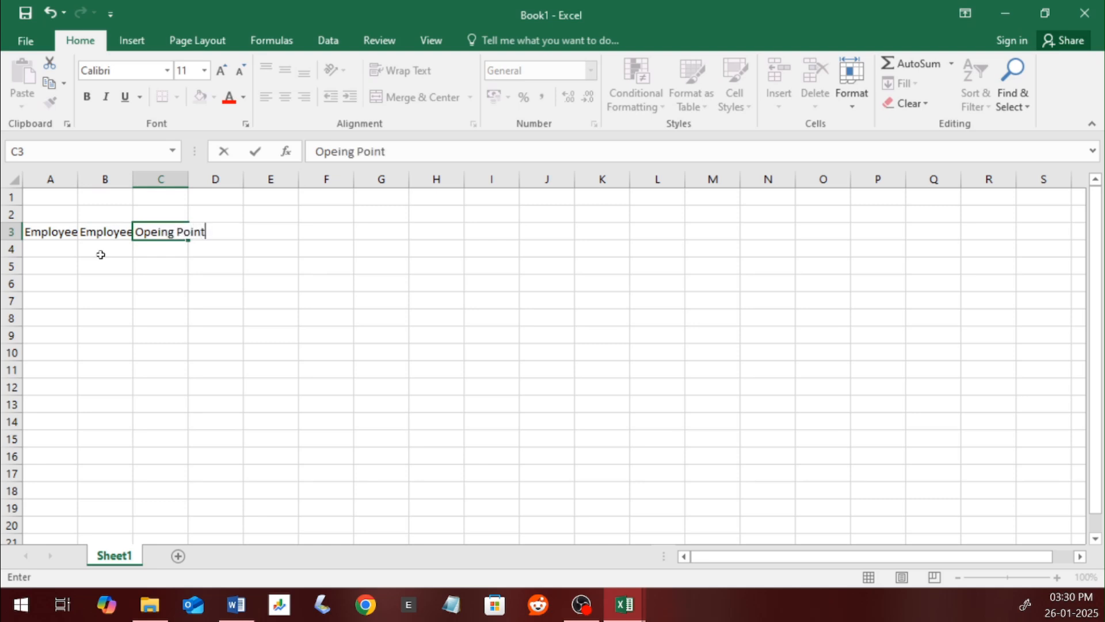
key(Tab)
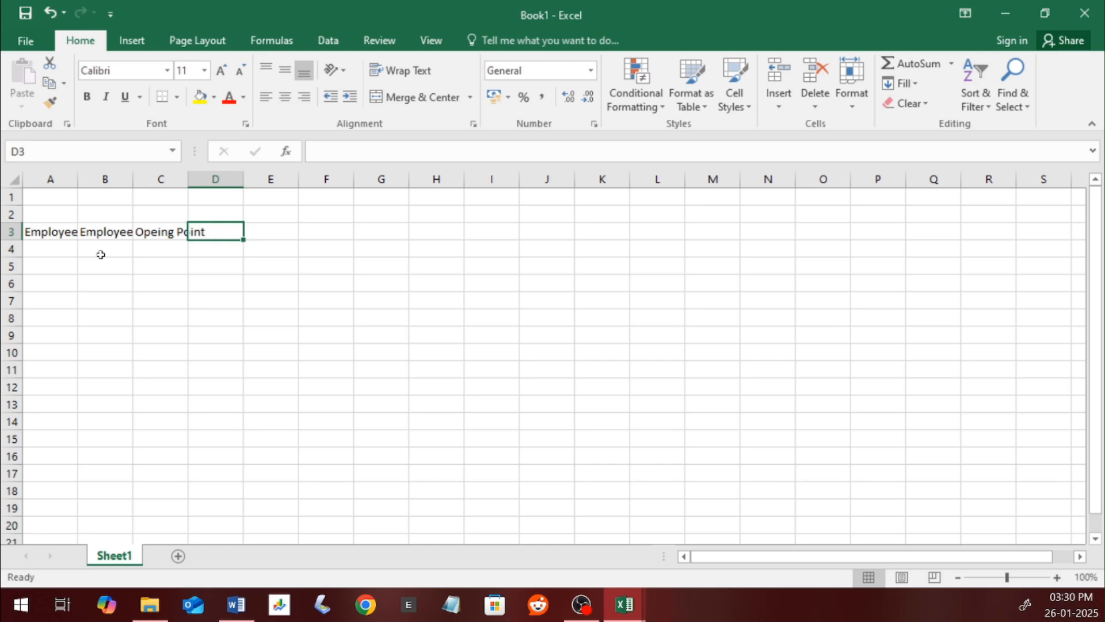
text(Closin)
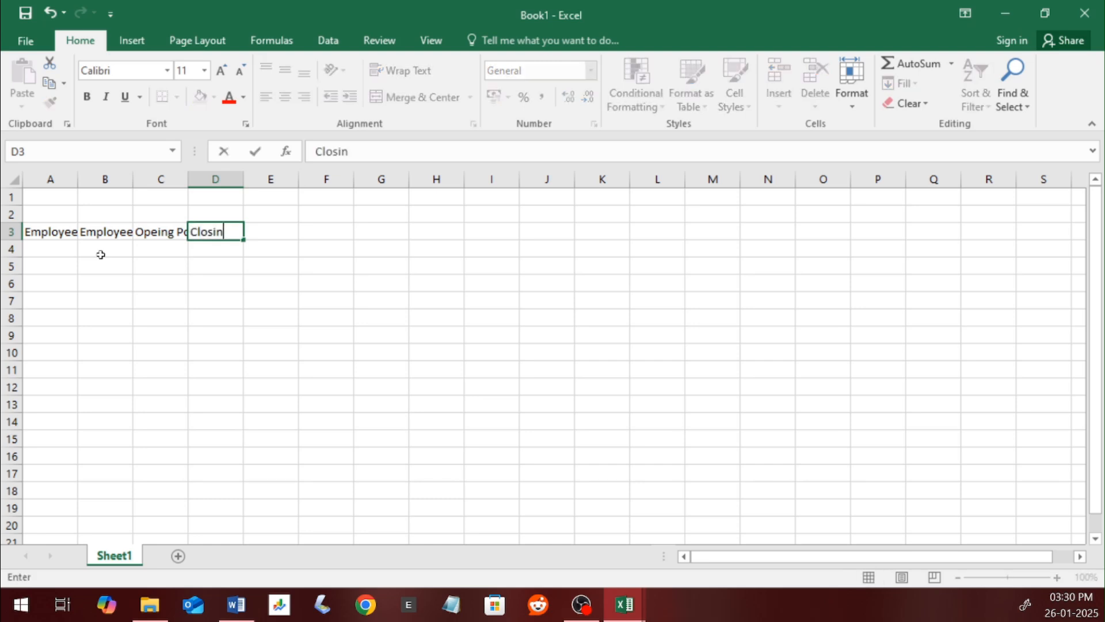
text(g Poing)
key(BackSpace)
text(t)
key(Tab)
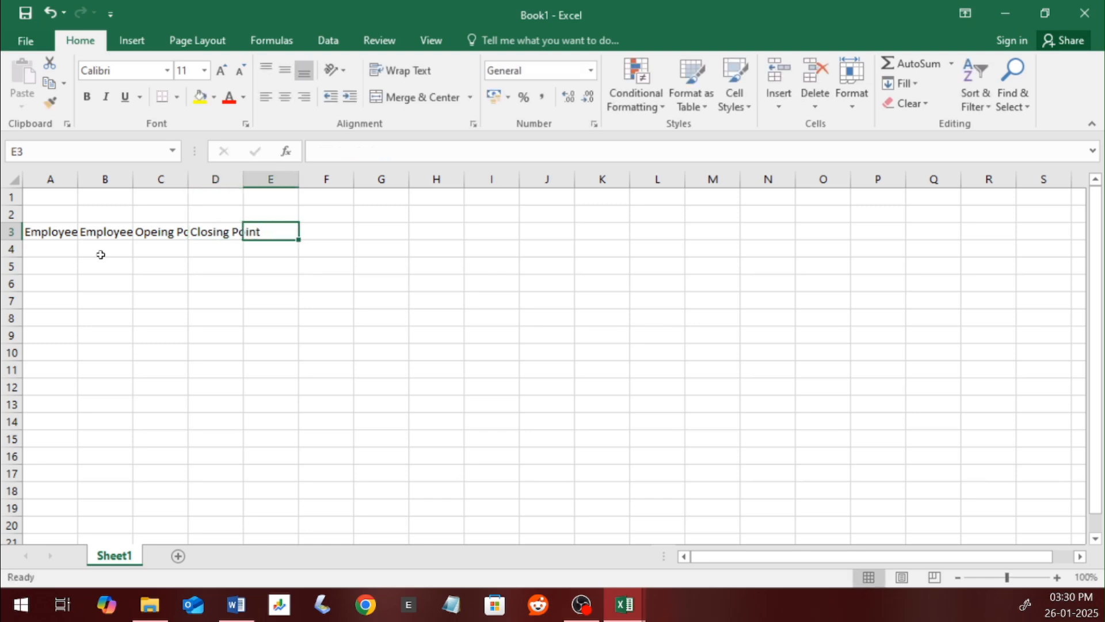
Step: Enter the column heading "Achieved Point" in cell E3
text(Achi)
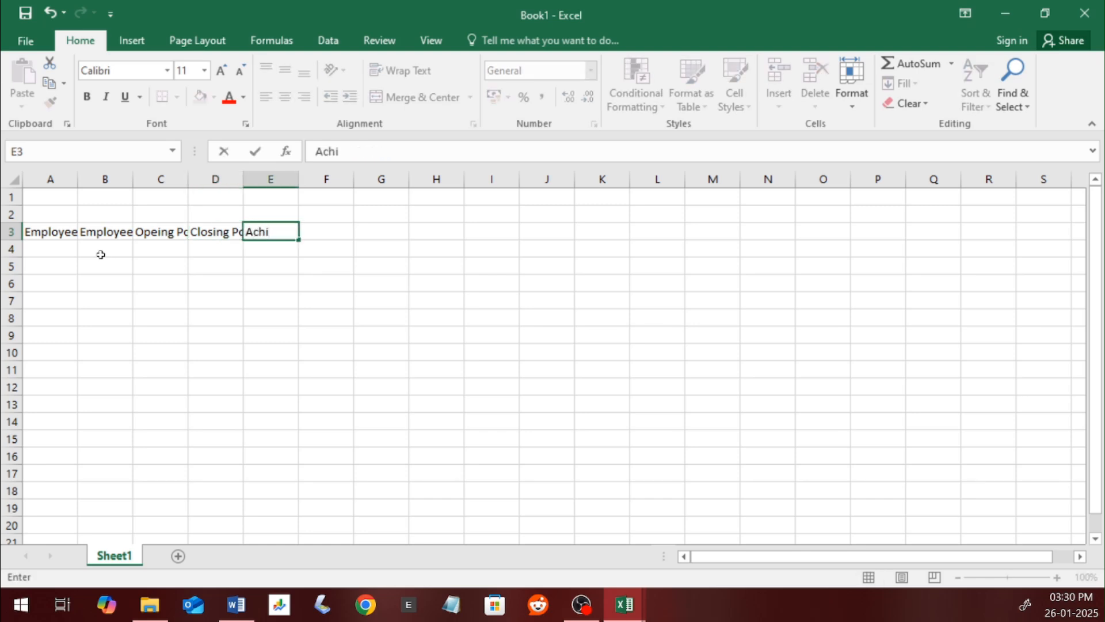
text(eved Point)
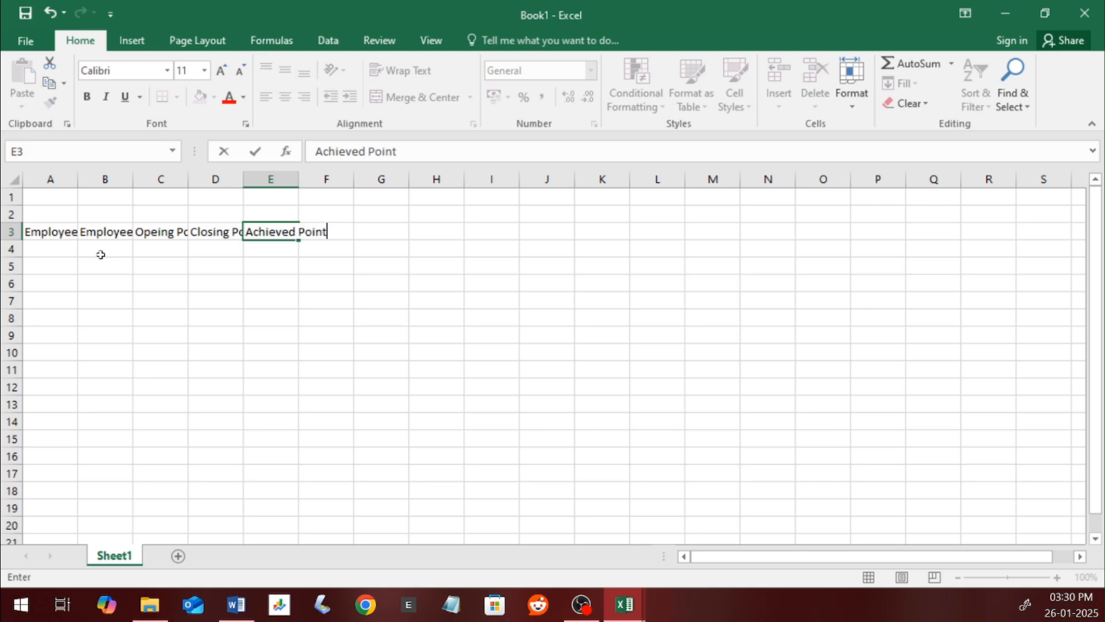
key(Tab)
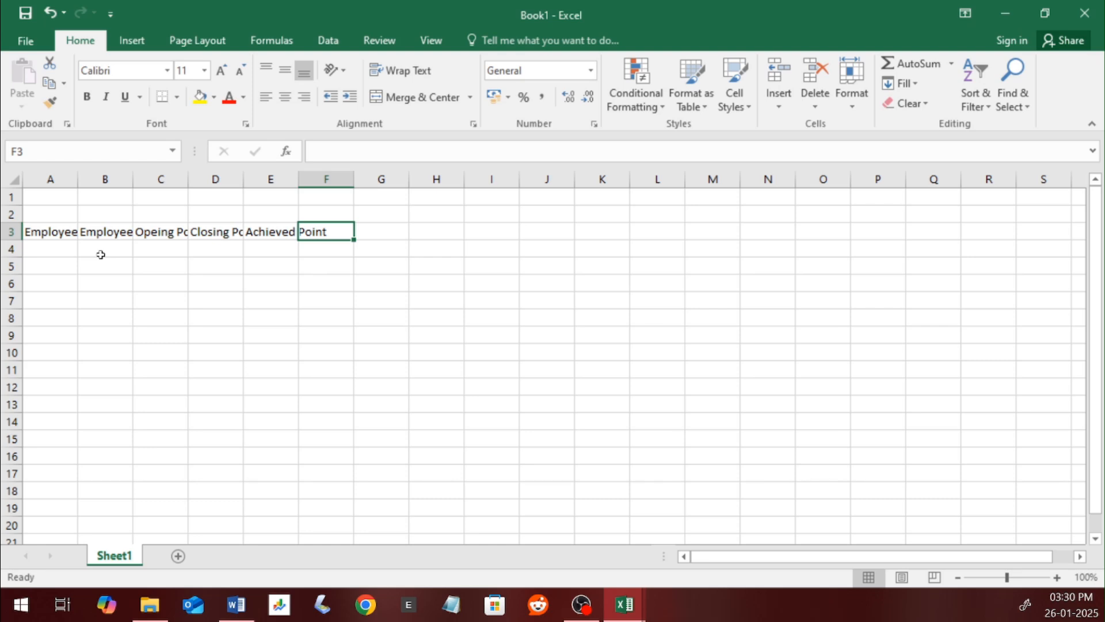
Step: Enter the column heading "Commission per Point" in cell F3
text(C)
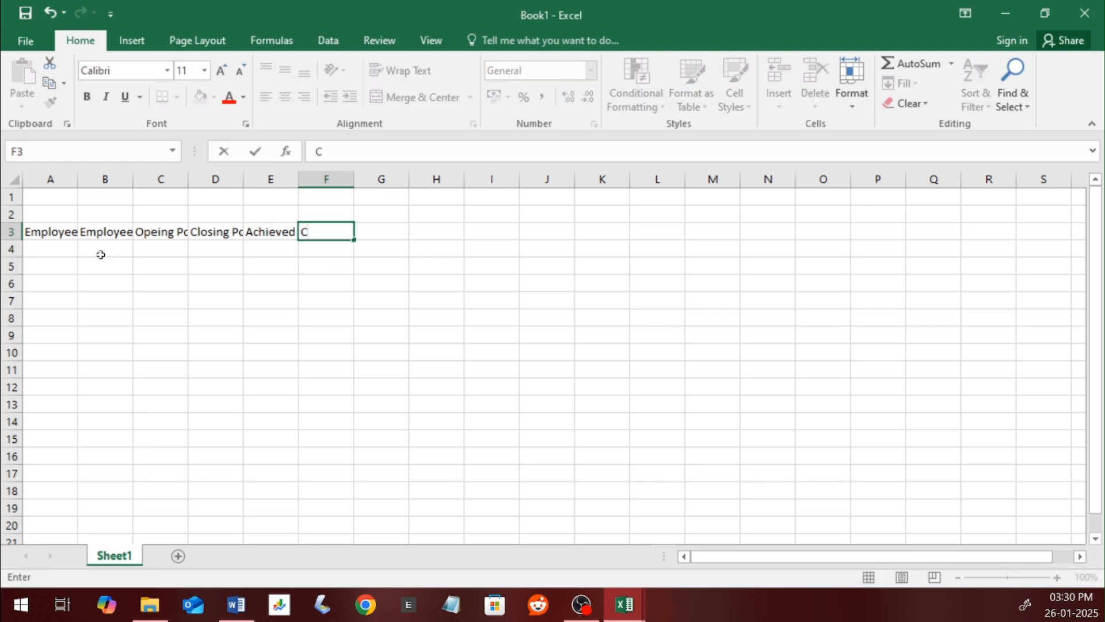
text(ommiss)
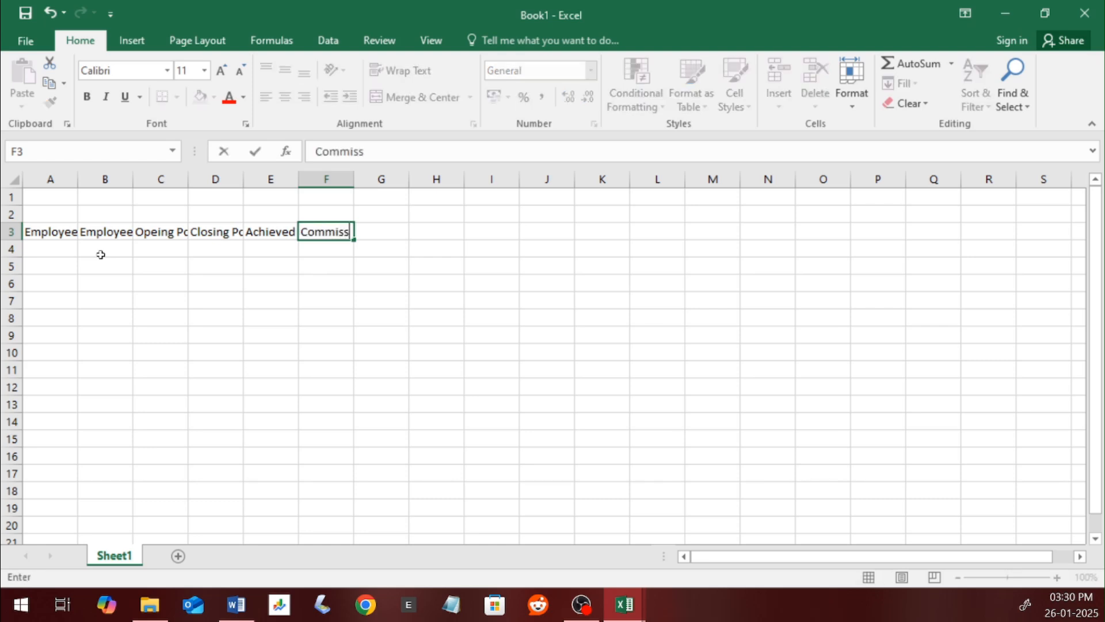
text(ion per )
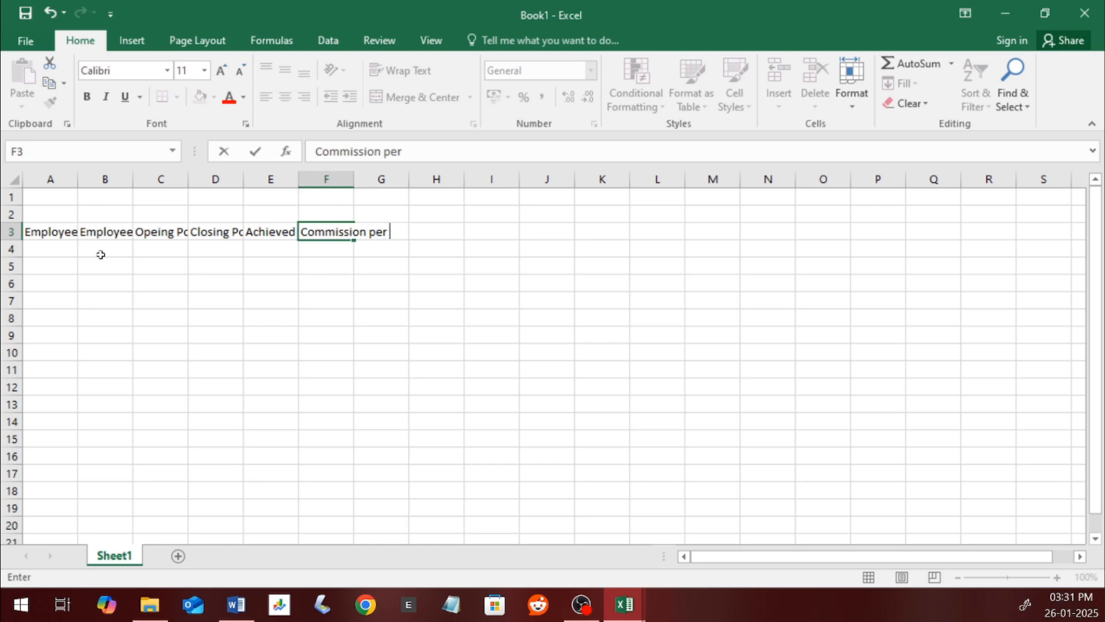
text(Peoint)
key(BackSpace)
key(BackSpace)
key(BackSpace)
key(BackSpace)
key(BackSpace)
text(oint)
key(Tab)
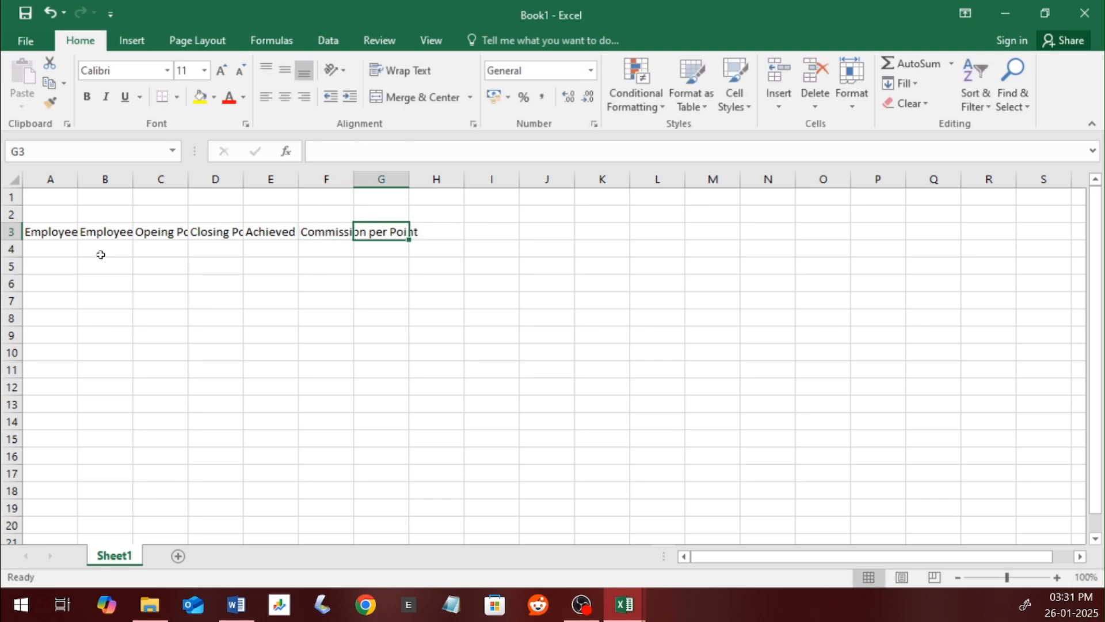
Step: Enter the column headings "Total Commission" in G3 and "P.Tax 12.5%" in H3
text(Tota)
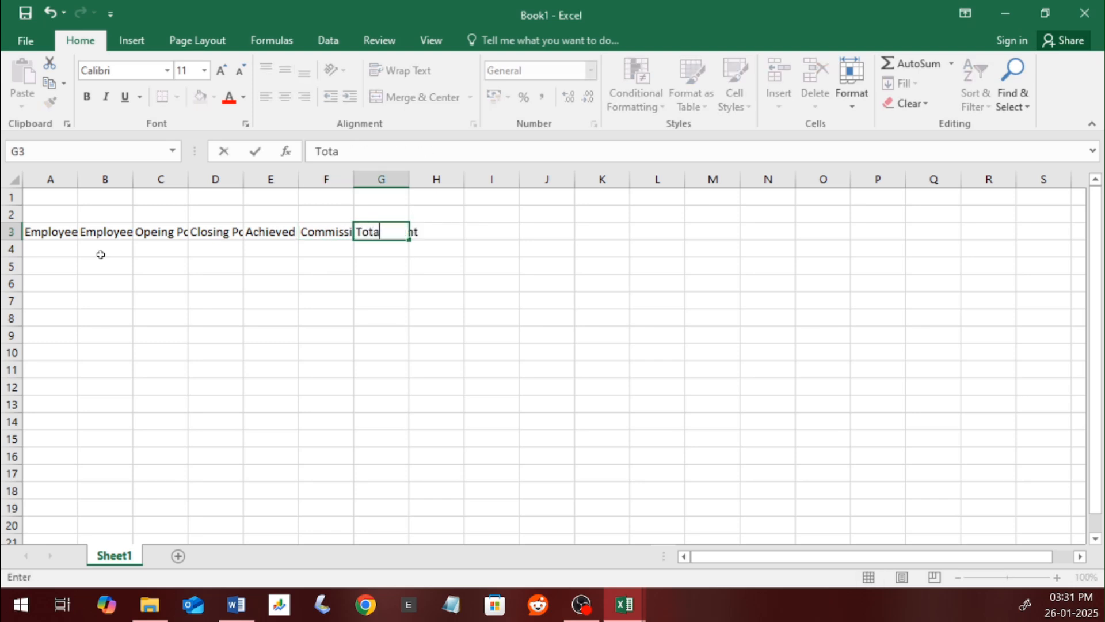
text(l Commission)
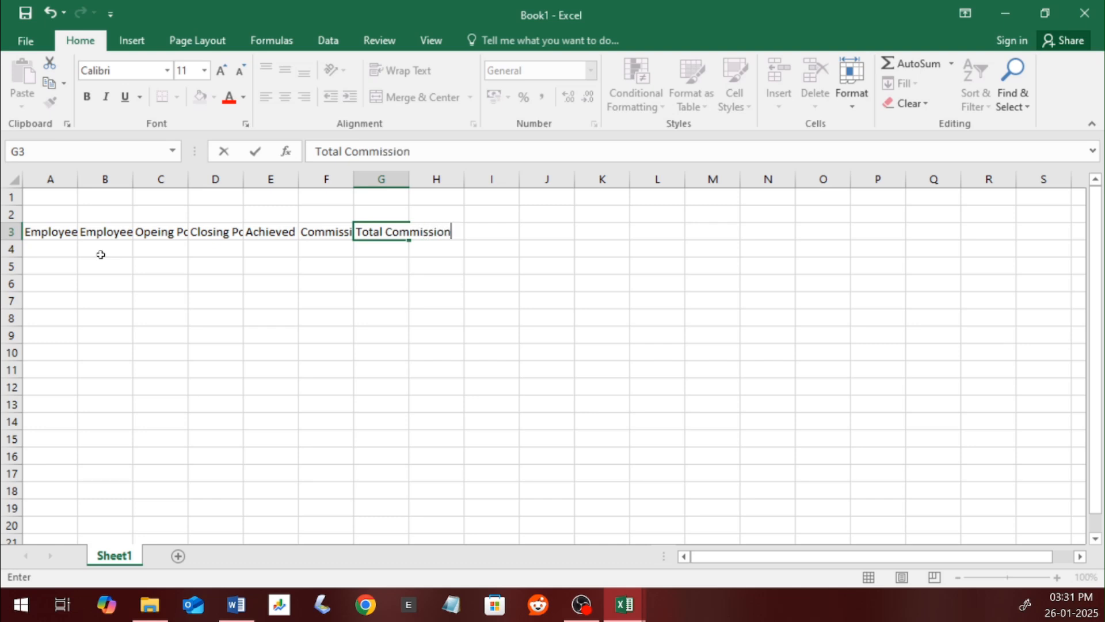
key(Tab)
text(P.Ta)
key(BackSpace)
text(ax 12.5%)
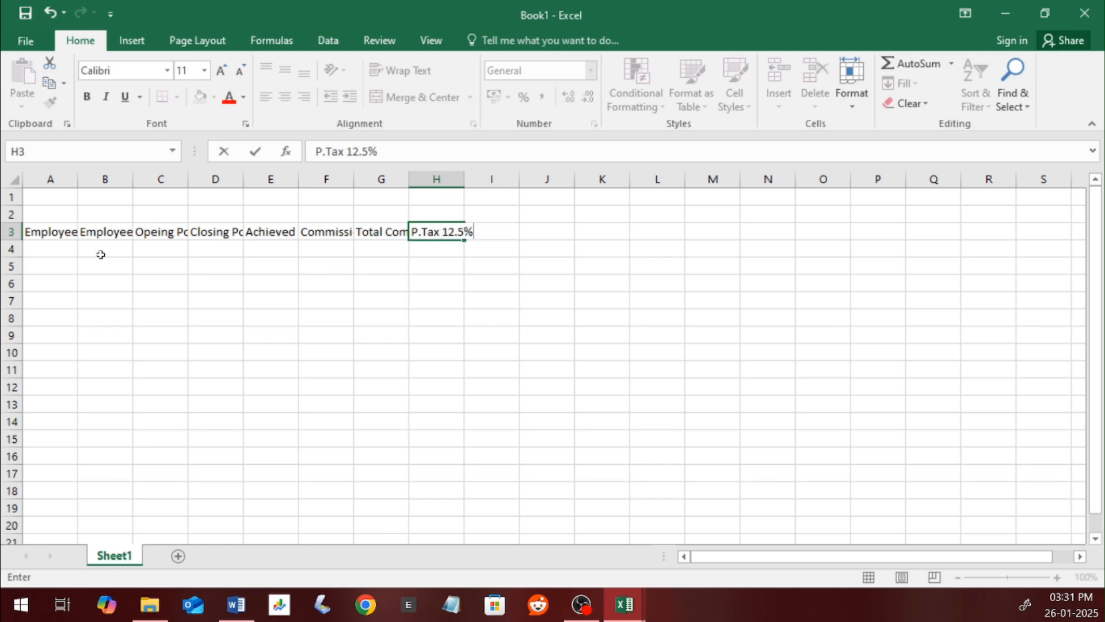
key(Tab)
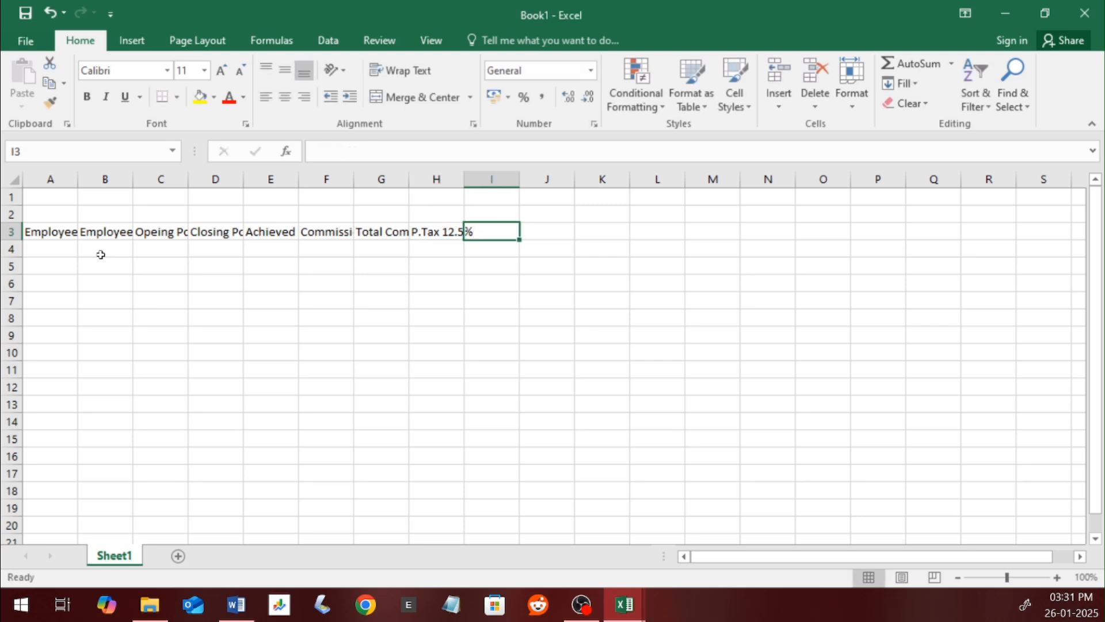
Step: Enter the last column heading "Cash in Hand" in cell I3
text(C)
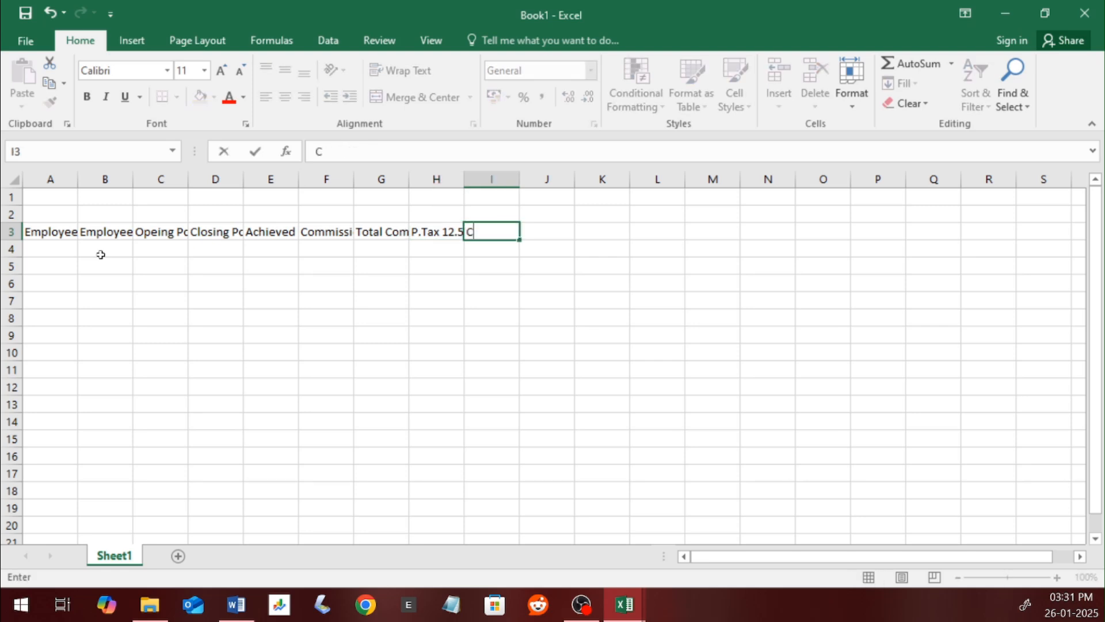
text(ash in Hi)
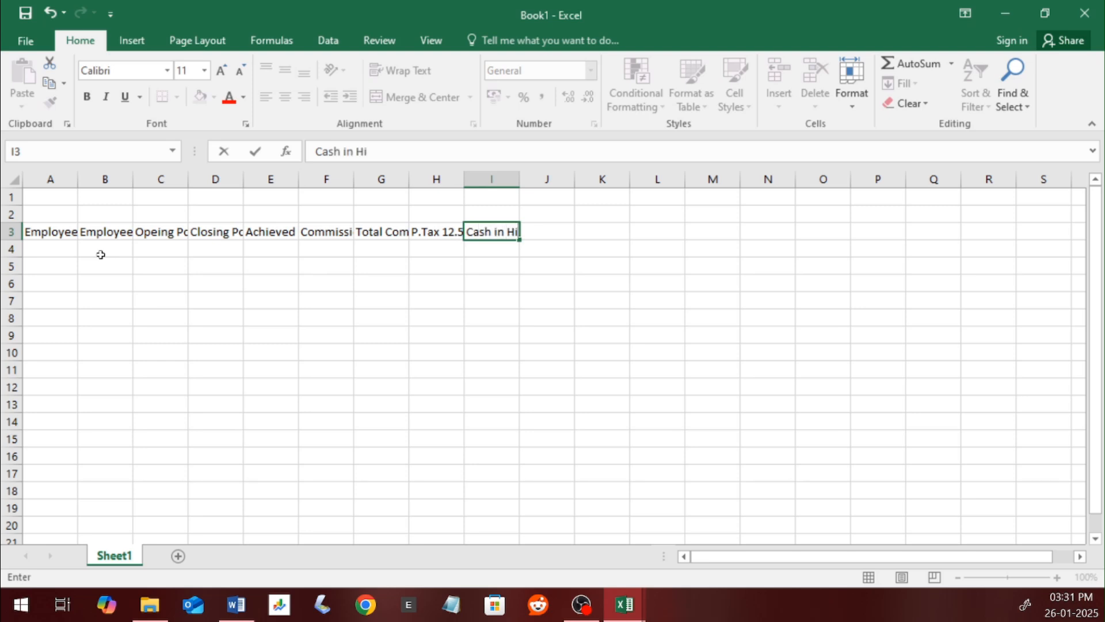
key(BackSpace)
text(and)
key(Return)
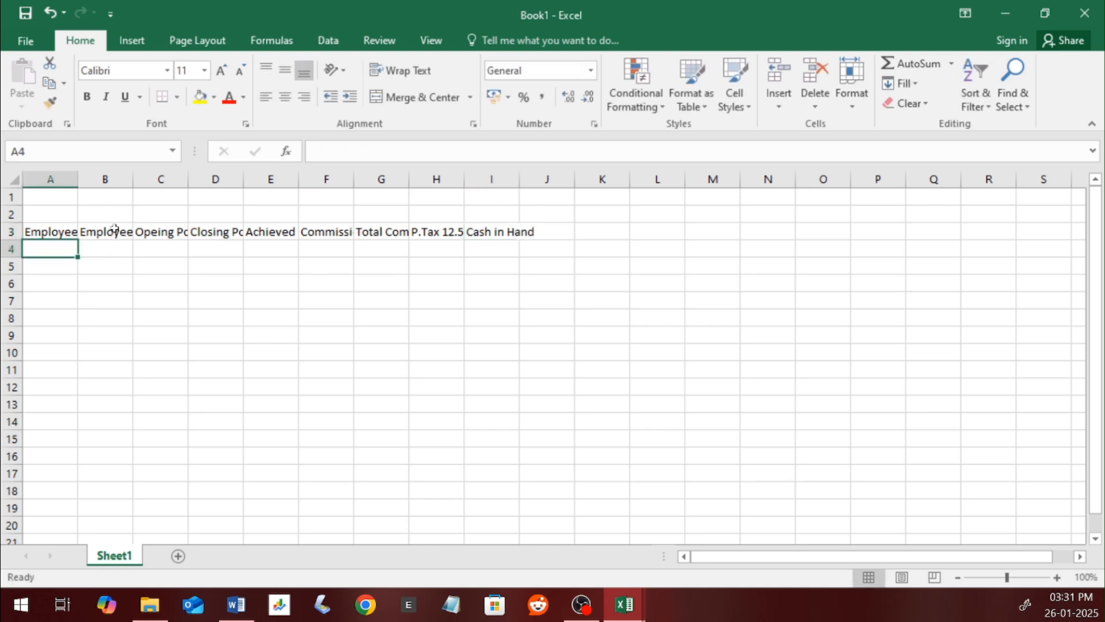
Step: Format the heading row A3:I3 in Times New Roman at size 12
click(110, 232)
drag(50, 230, 509, 231)
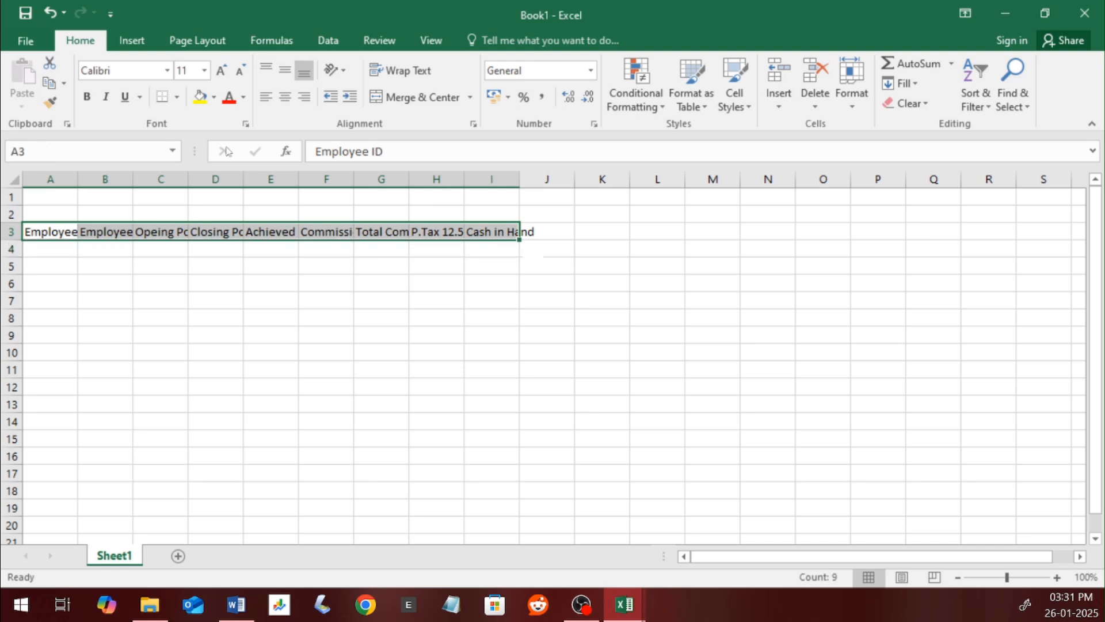
click(218, 72)
click(219, 72)
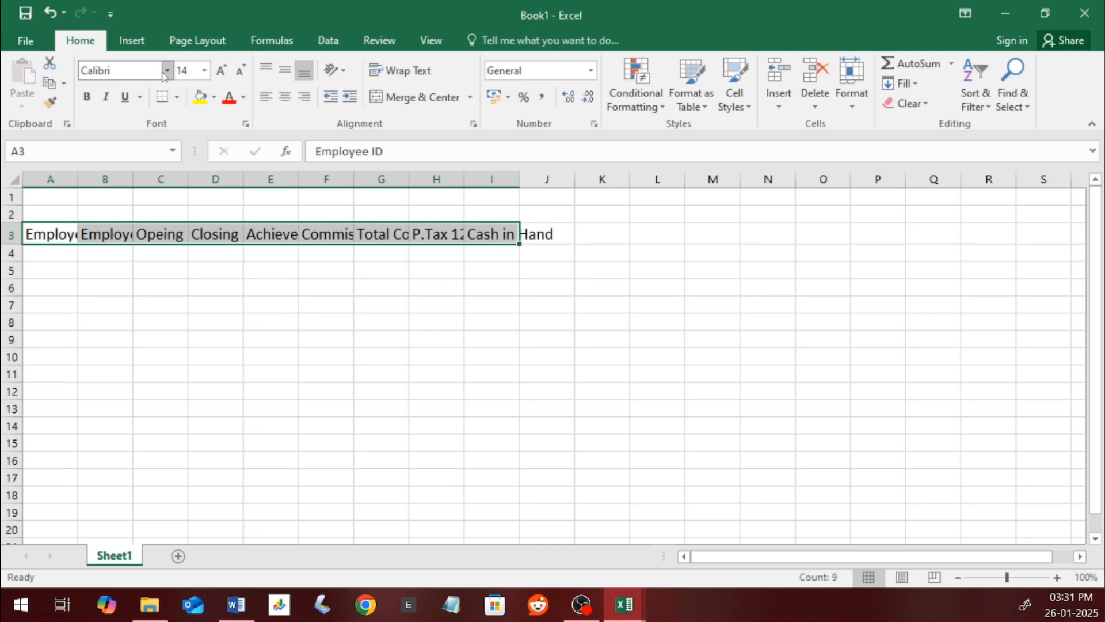
click(240, 72)
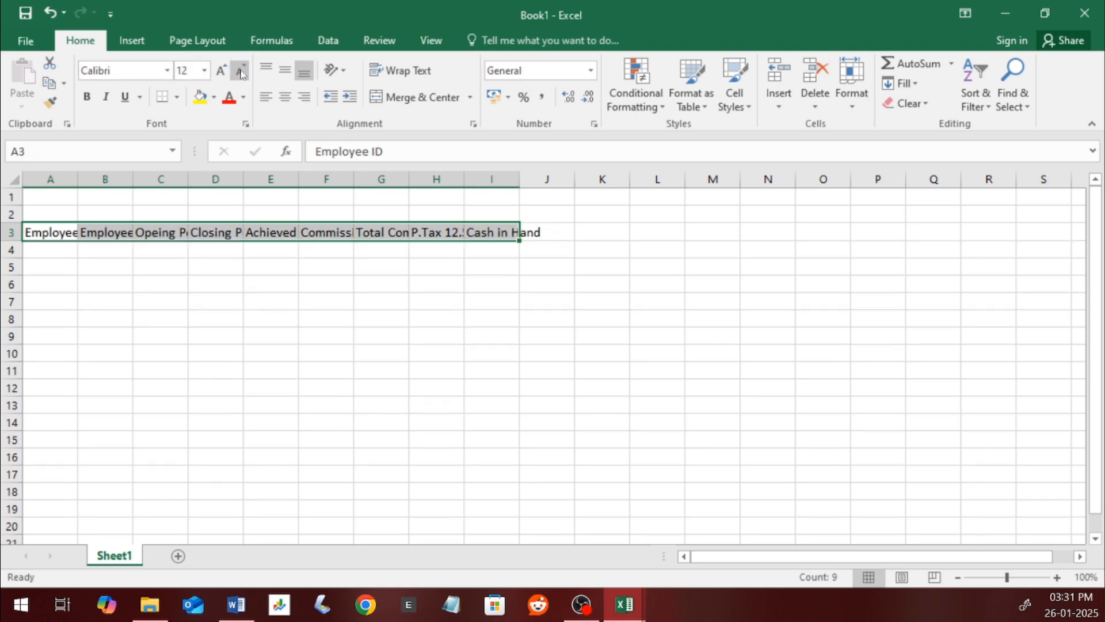
click(144, 74)
text(Time)
key(Return)
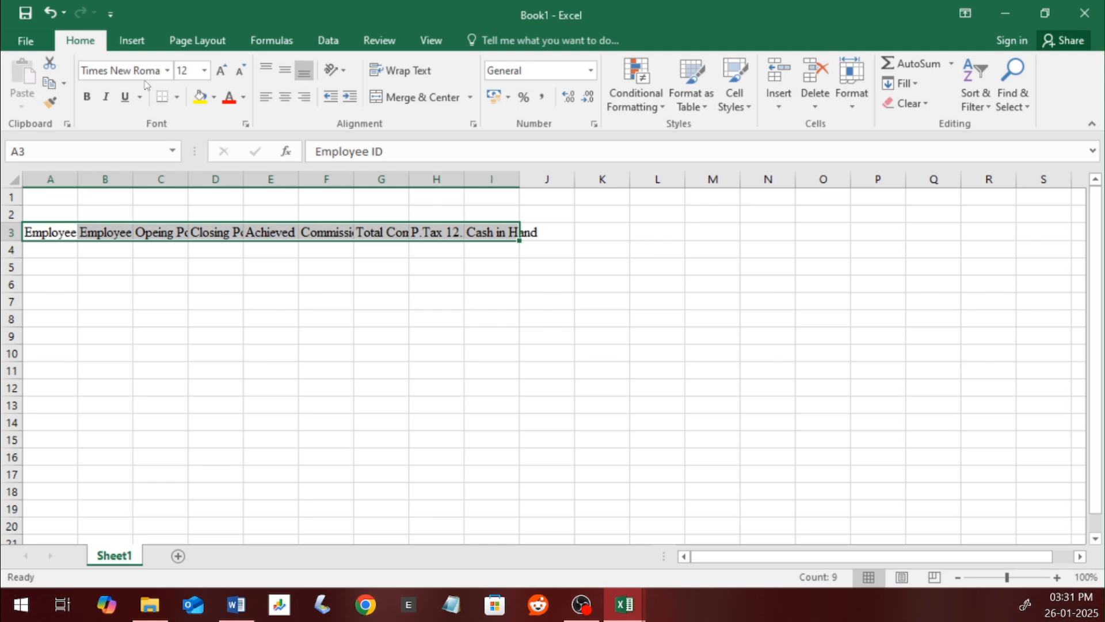
Step: Wrap the text of the column headings in A3:I3
click(197, 295)
drag(59, 231, 495, 232)
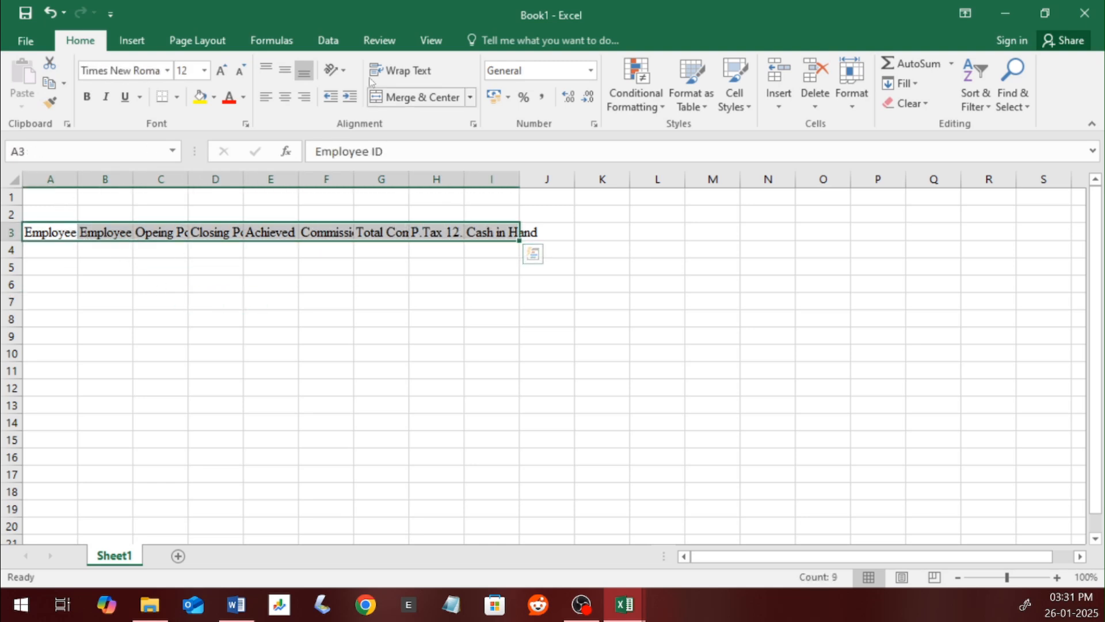
click(401, 70)
click(303, 253)
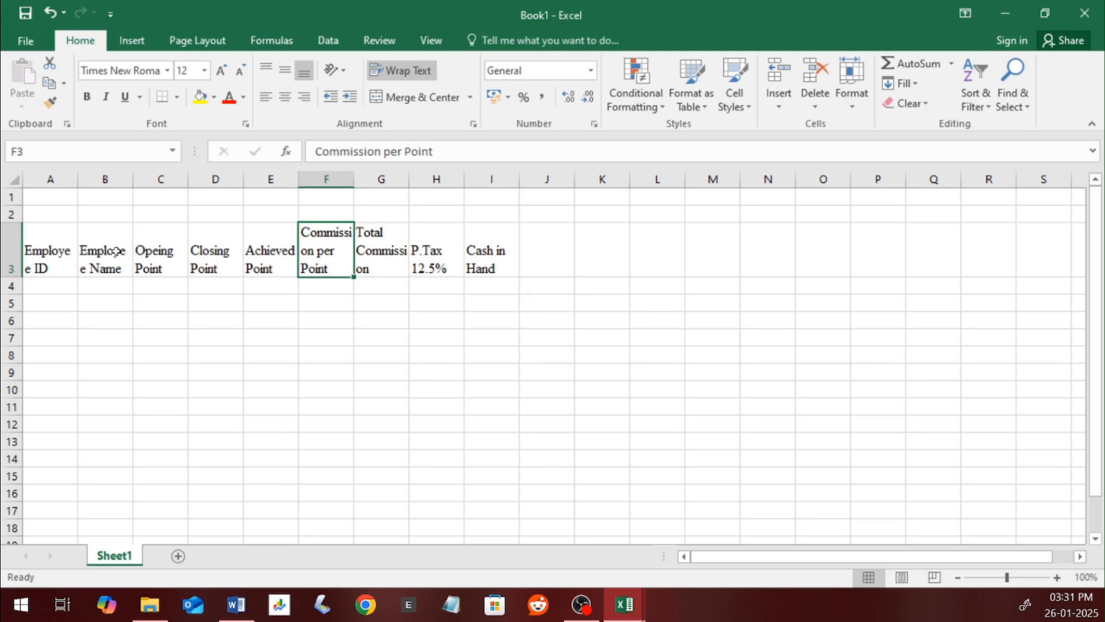
Step: Adjust the widths of columns A to G so no heading word is broken, and auto-fit the height of row 3
drag(76, 177, 202, 184)
double_click(251, 182)
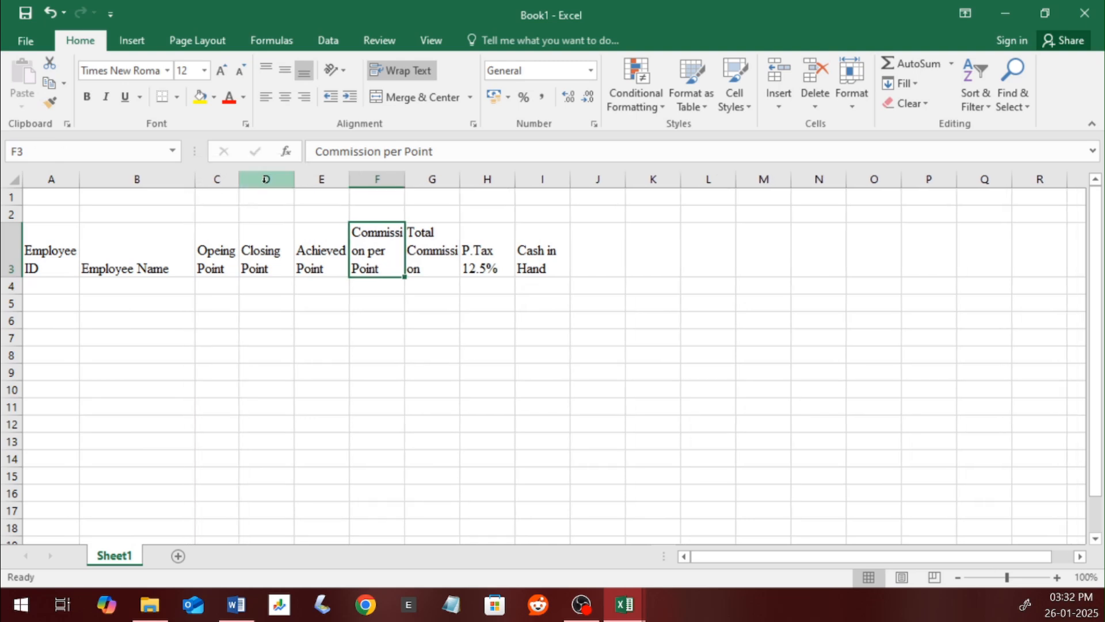
double_click(294, 181)
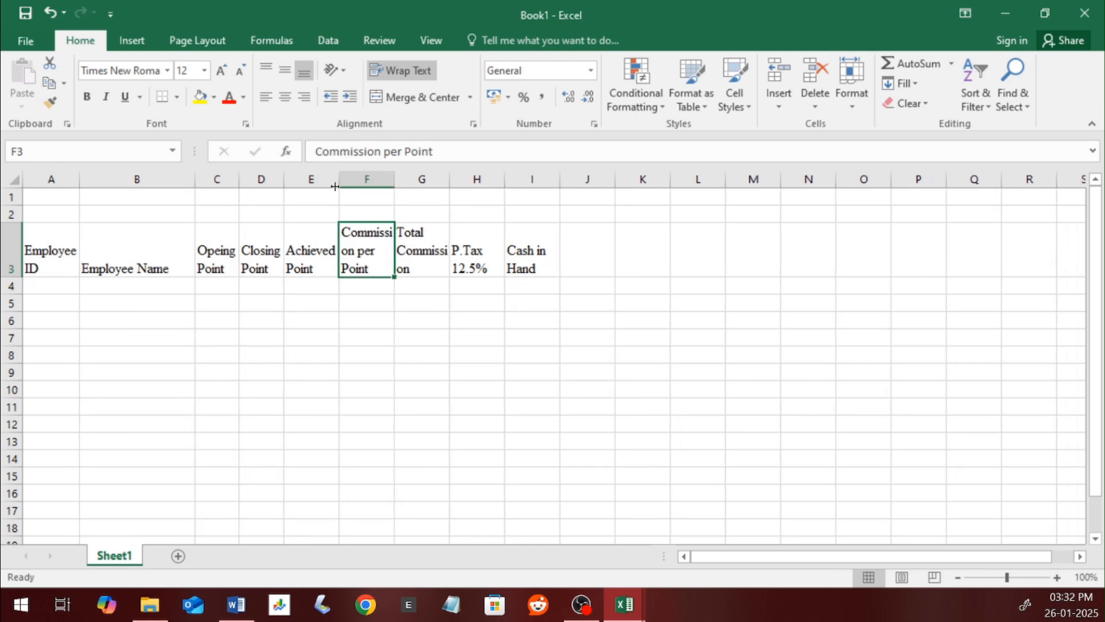
drag(395, 183, 487, 183)
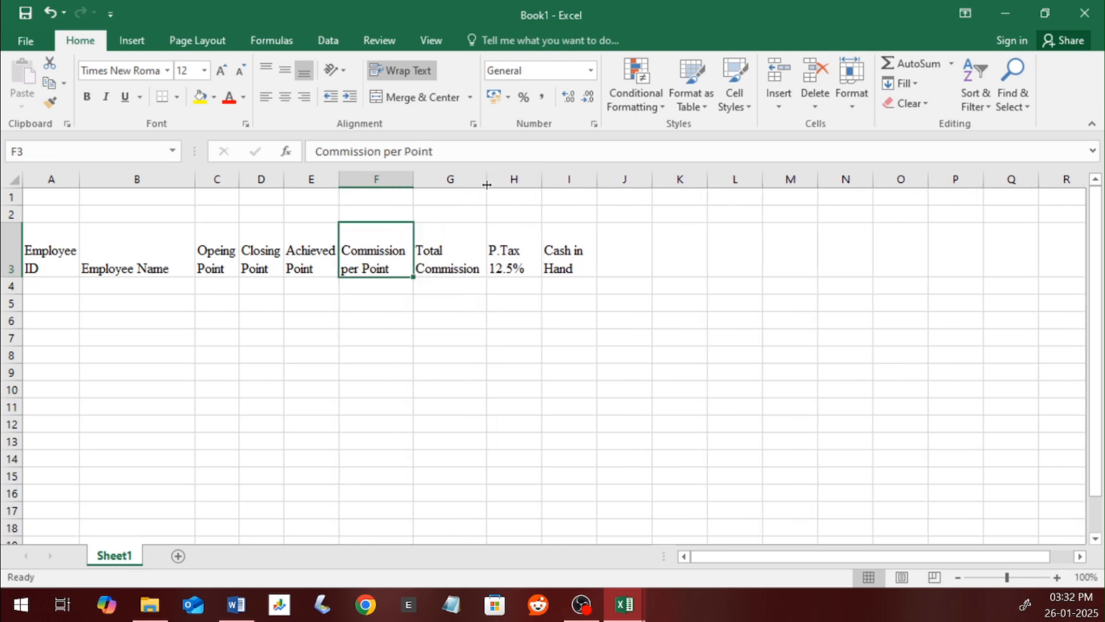
click(38, 260)
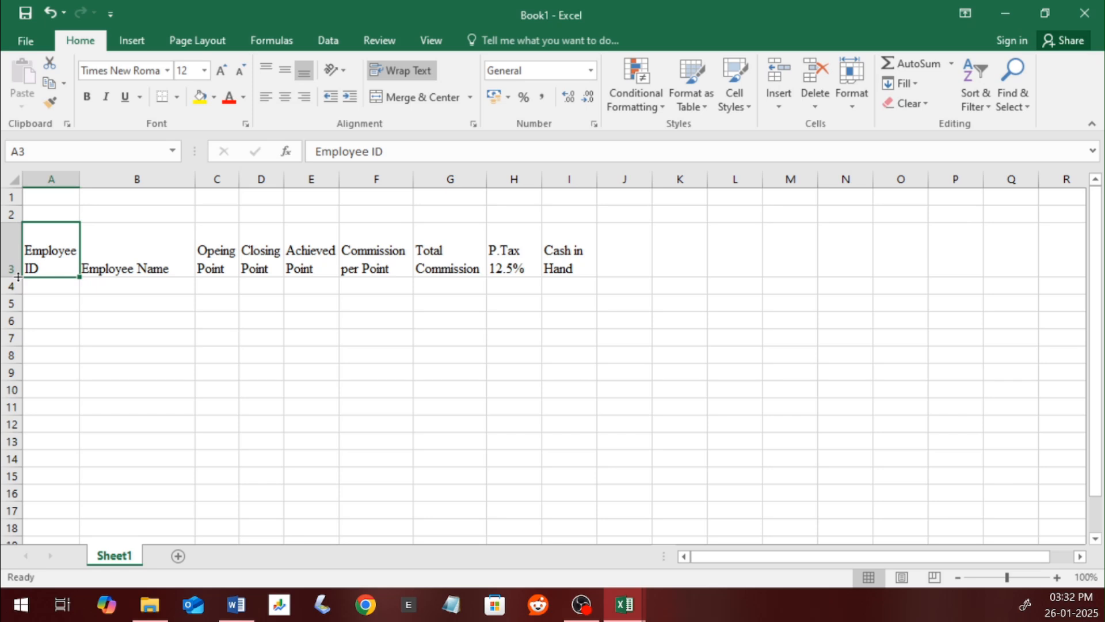
double_click(21, 277)
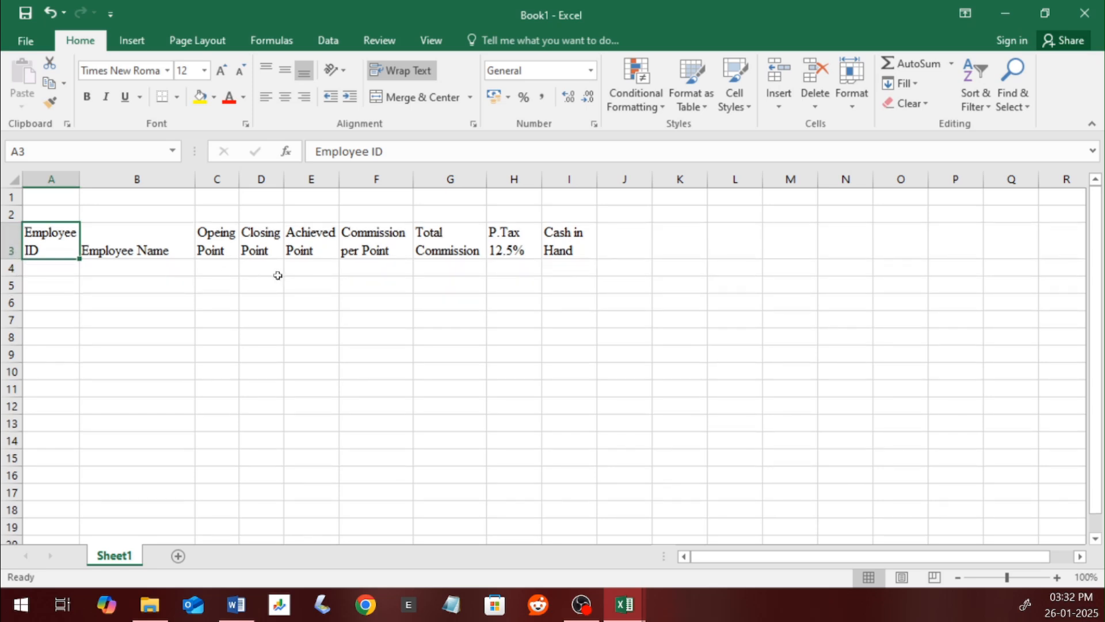
Step: Merge and center cells A1:I1 above the column headings
click(215, 209)
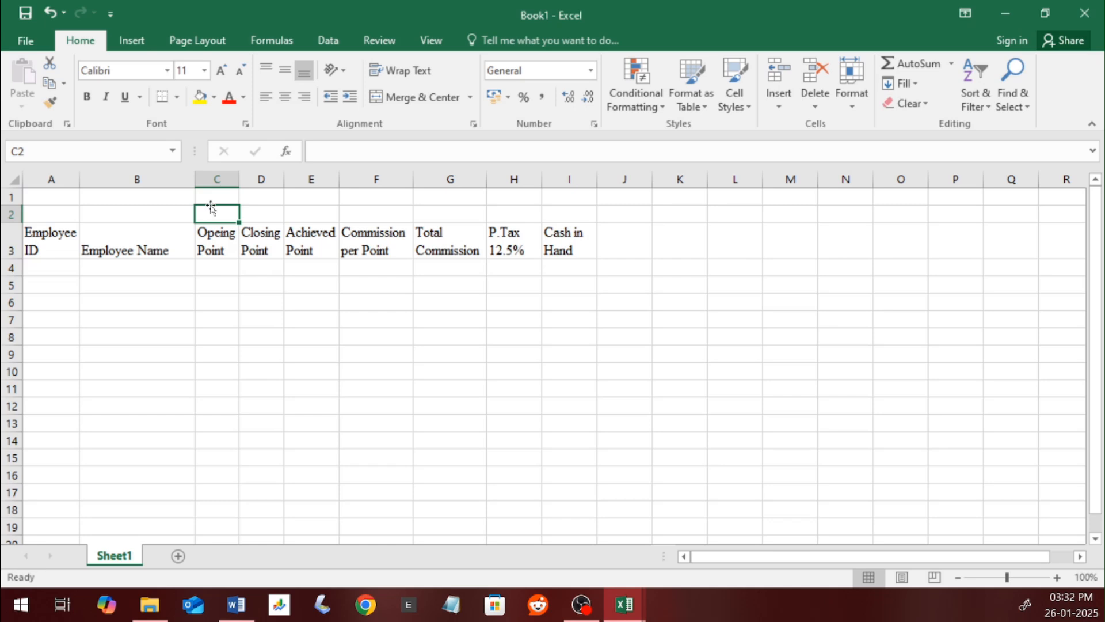
drag(52, 194, 556, 194)
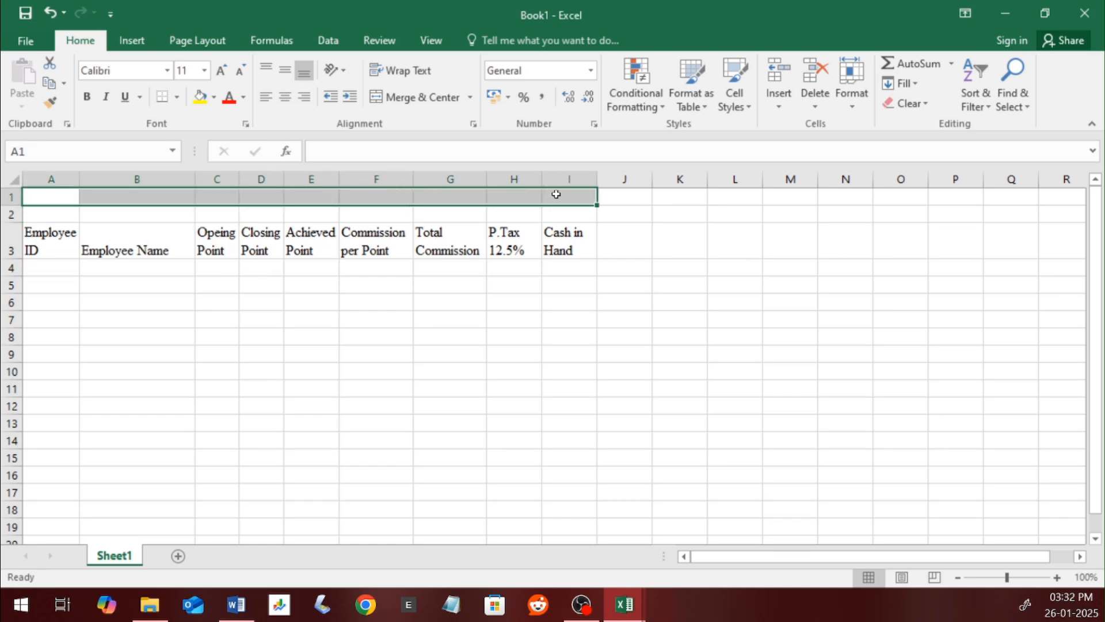
click(412, 99)
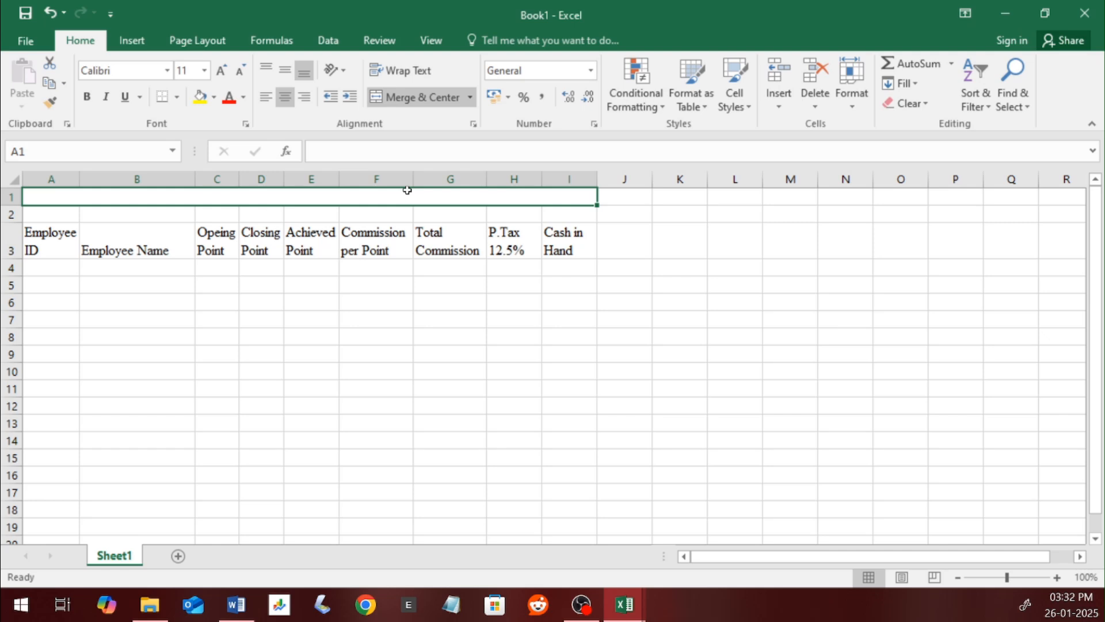
Step: Enter the company title "H.C.L PVT. LTD." in the merged cell A1
text(H.C.)
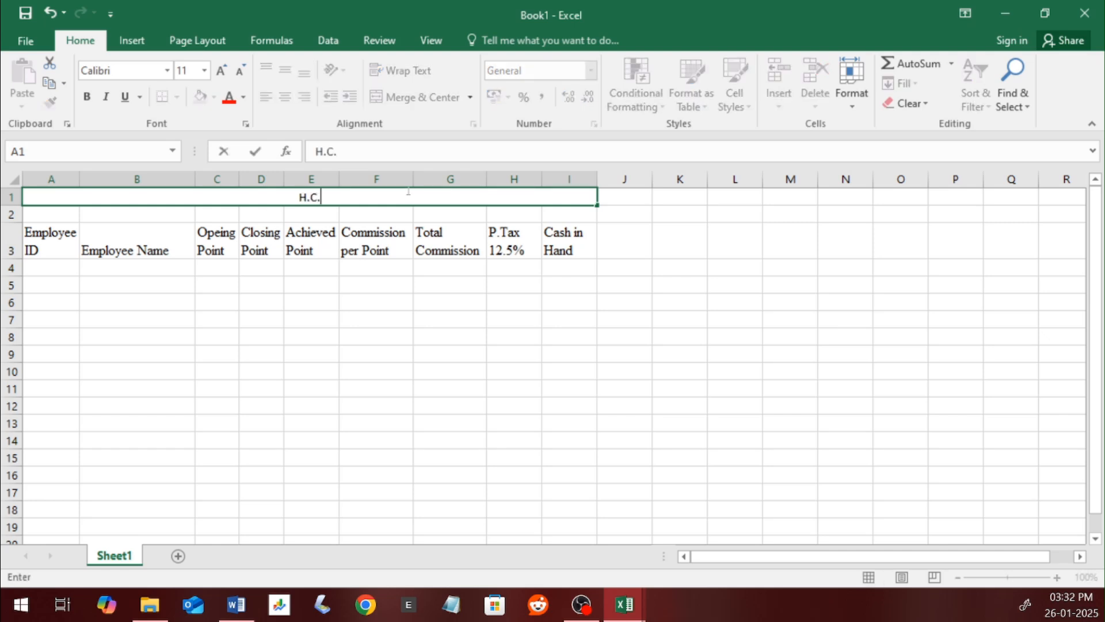
text(L)
text( PTV)
key(BackSpace)
key(BackSpace)
key(BackSpace)
key(BackSpace)
text(PVT. LTD.)
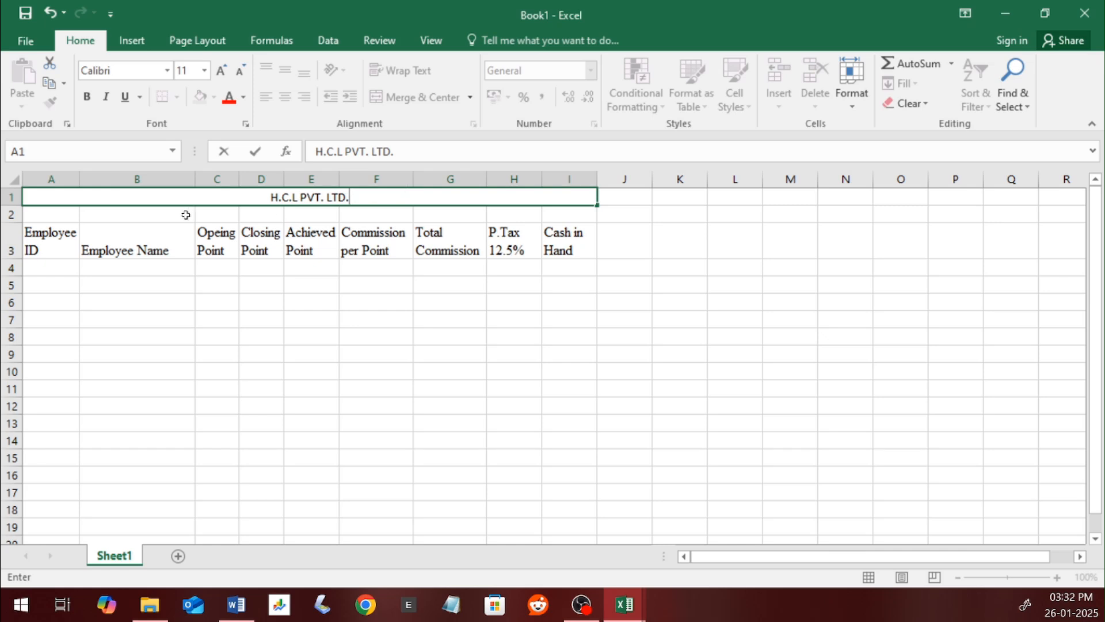
click(136, 215)
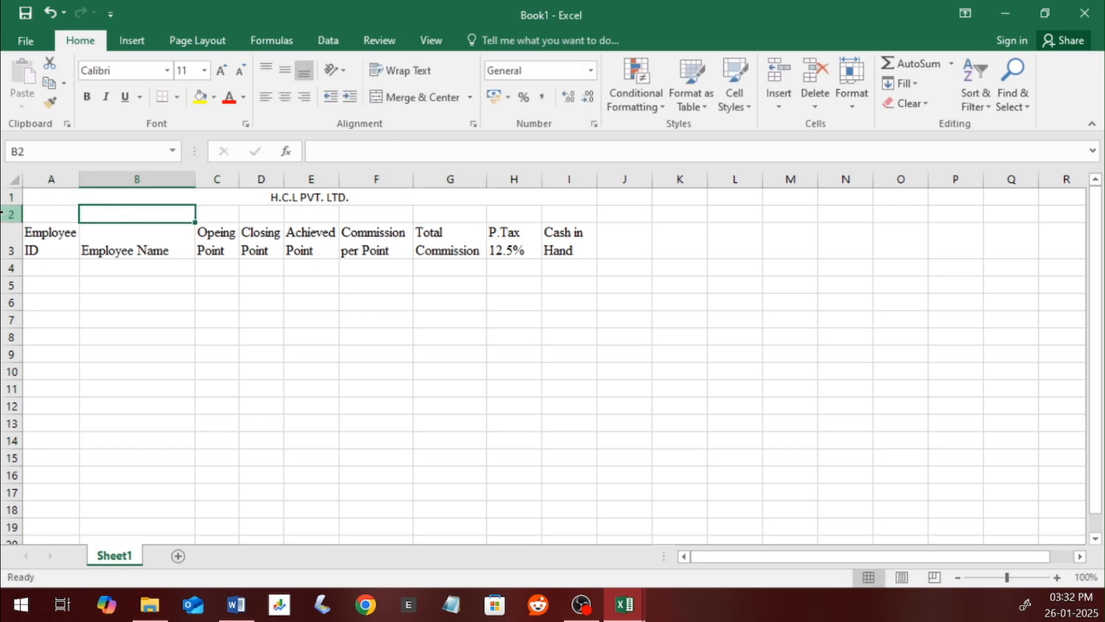
Step: Insert a new row above row 2
click(10, 215)
right_click(10, 214)
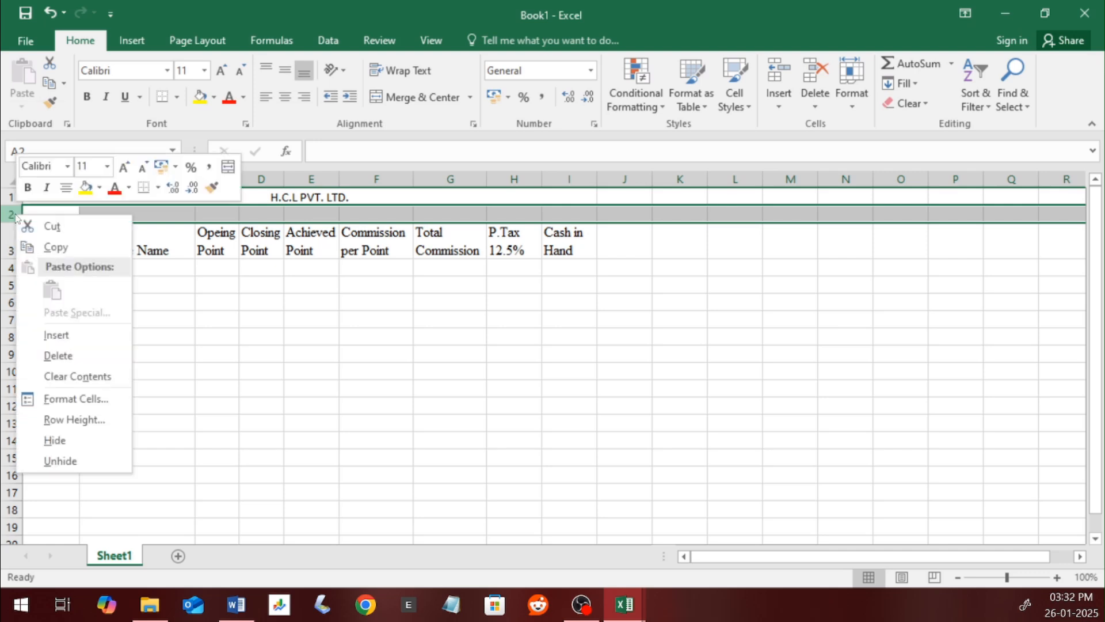
key(Escape)
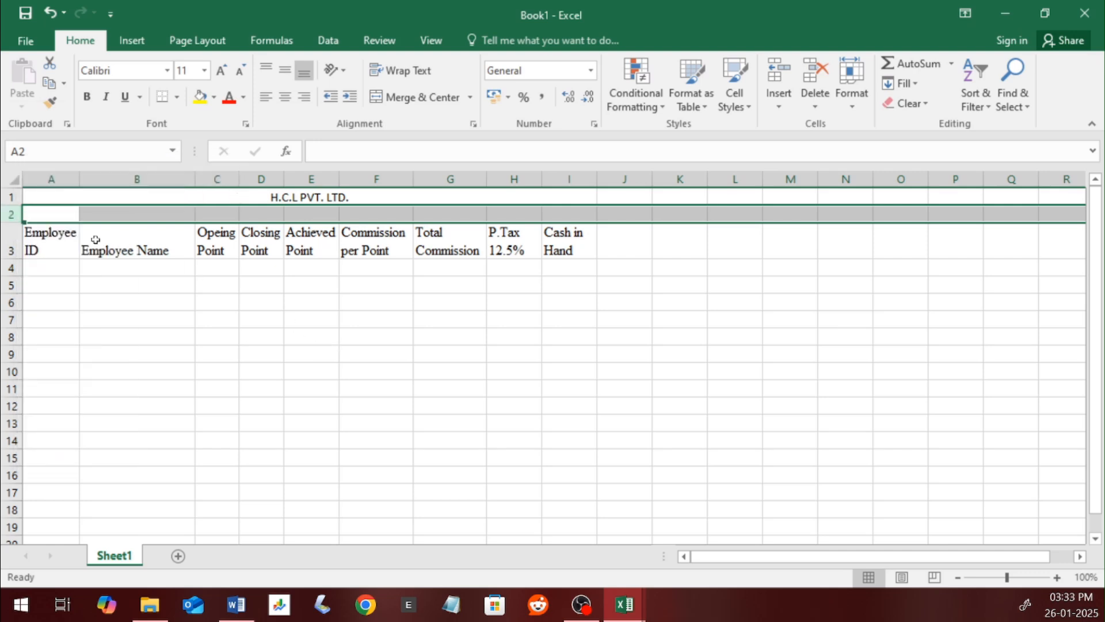
right_click(11, 214)
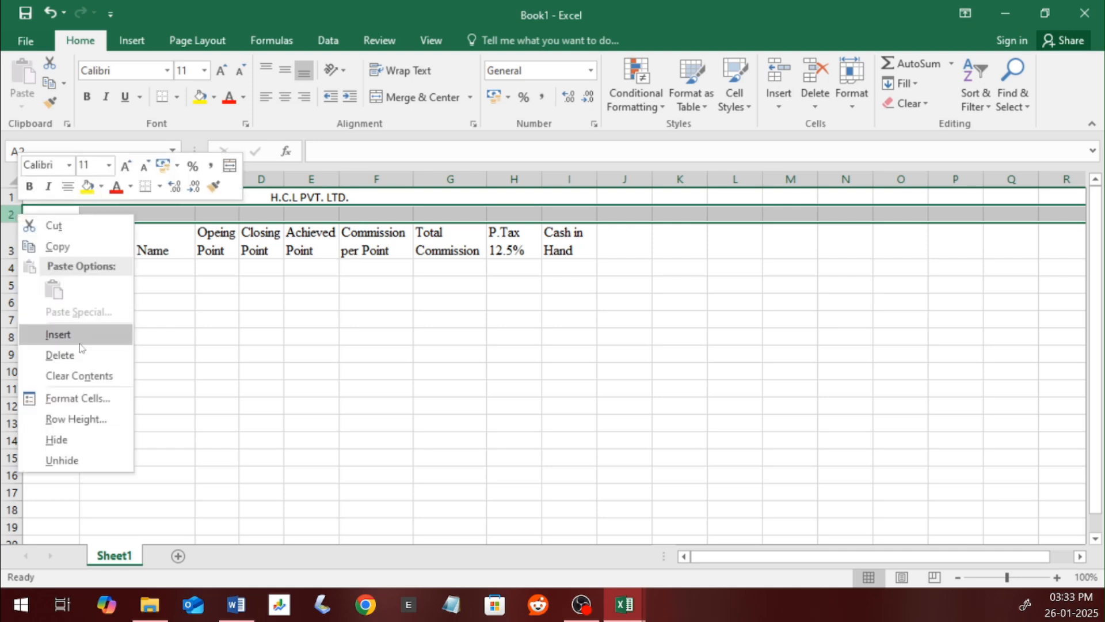
click(79, 341)
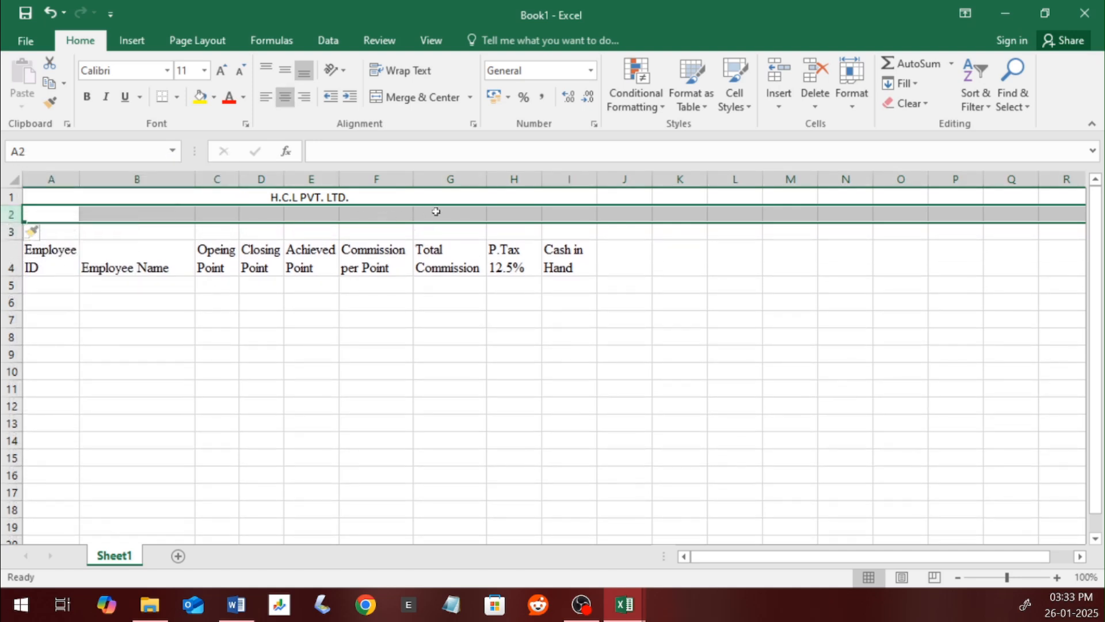
Step: Merge A2:I3 across, so that rows 2 and 3 each become one wide cell
click(455, 213)
drag(564, 212, 67, 212)
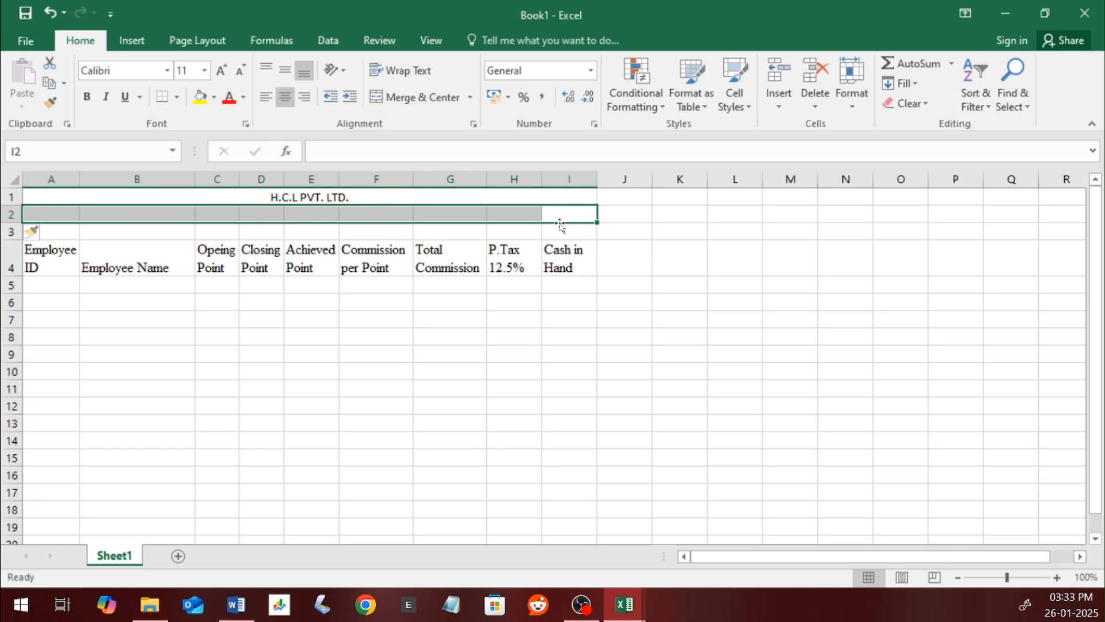
drag(560, 227, 37, 220)
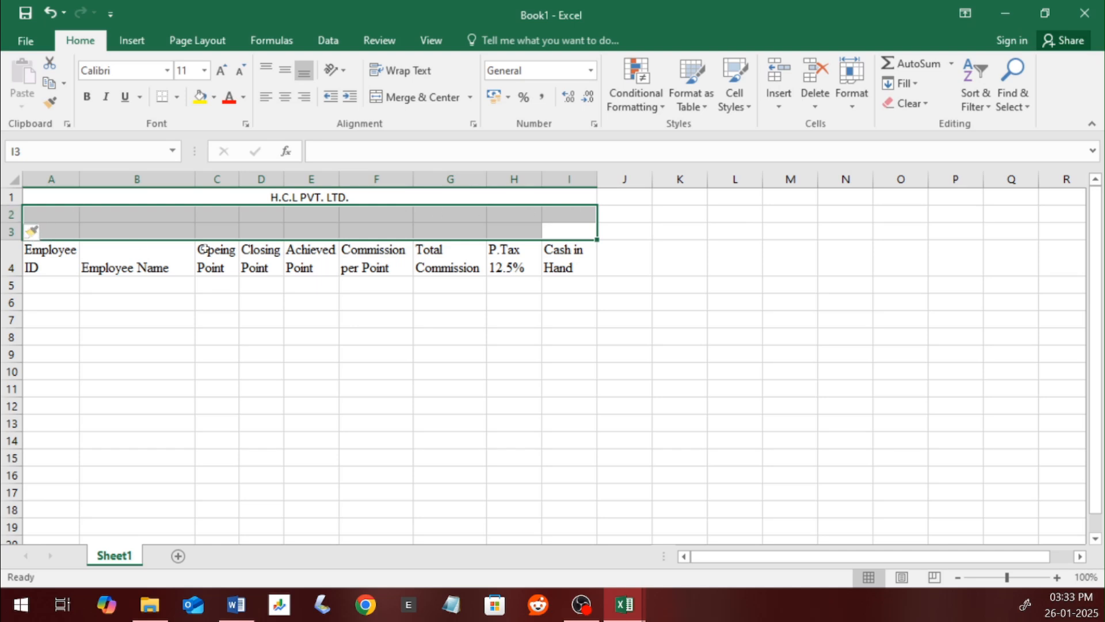
click(471, 97)
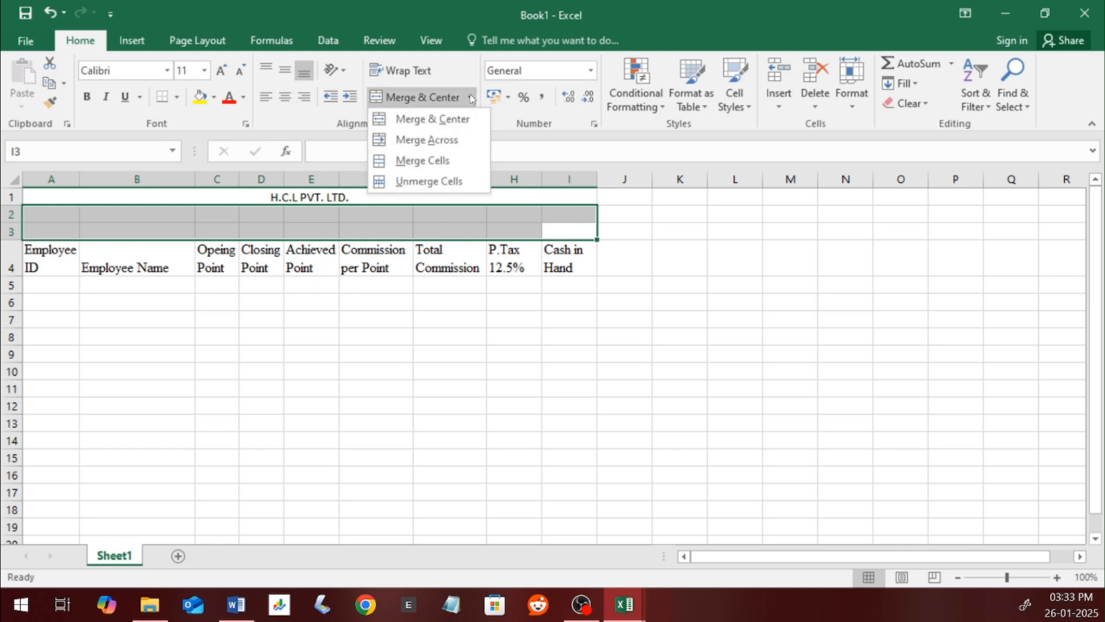
click(455, 140)
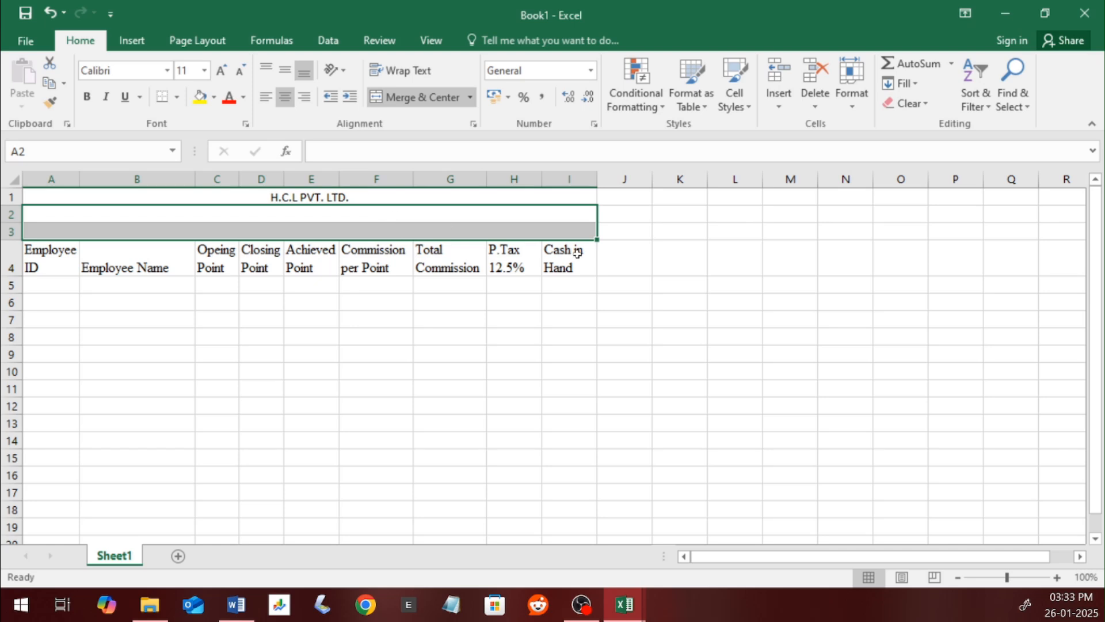
Step: Toggle the horizontal centering of the merged cells in rows 2 and 3
click(365, 218)
drag(332, 219, 329, 231)
click(285, 96)
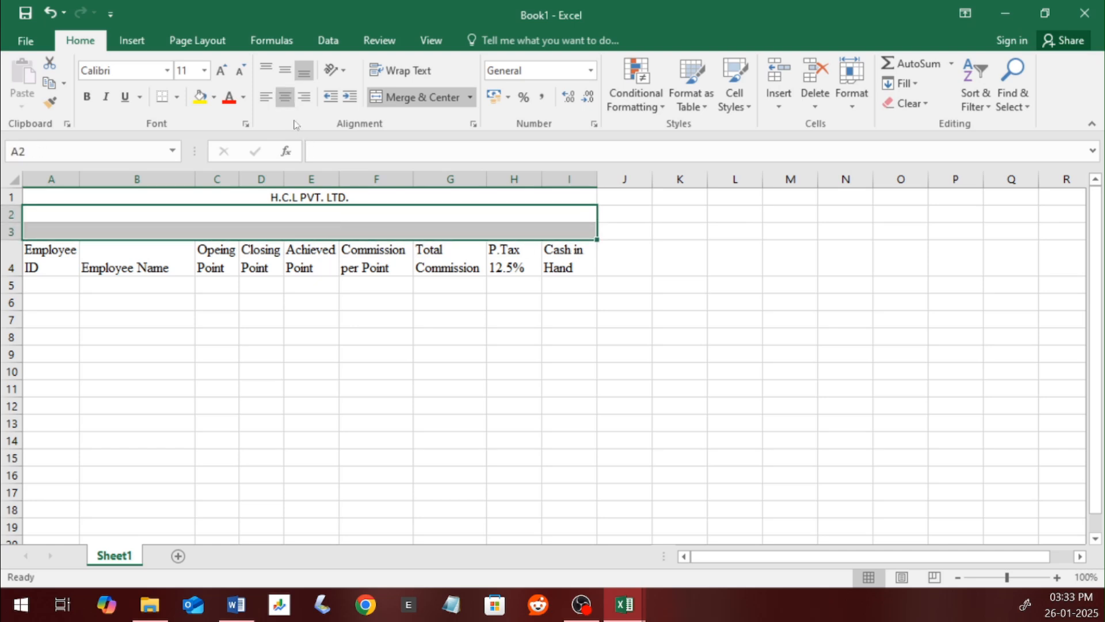
Step: Enter the company's address in the merged cell A2 and center it horizontally
click(303, 212)
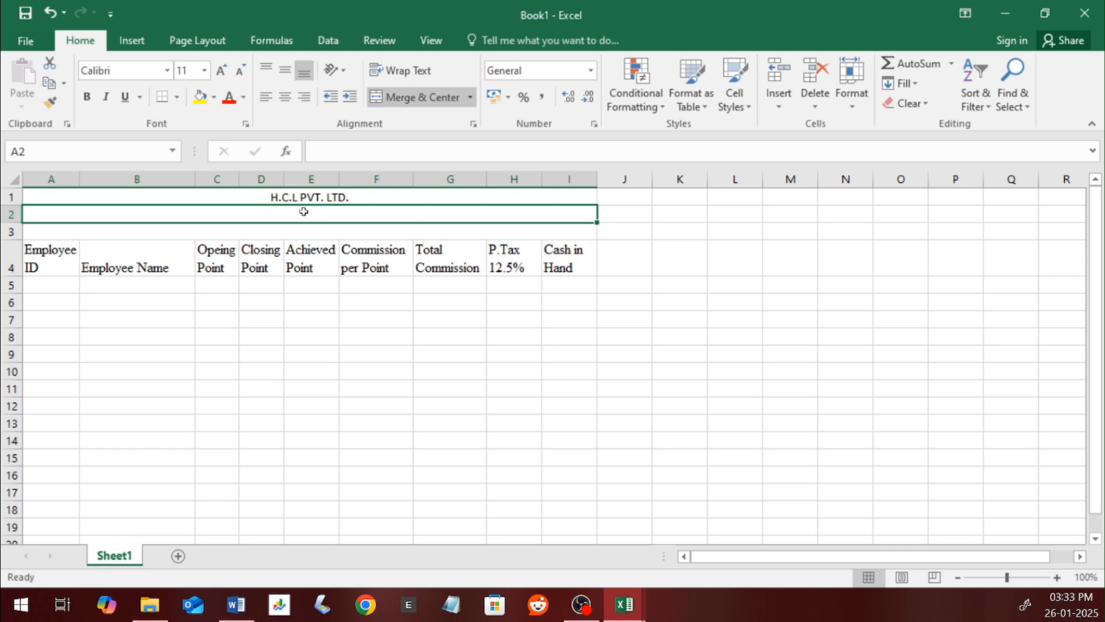
text(Panch)
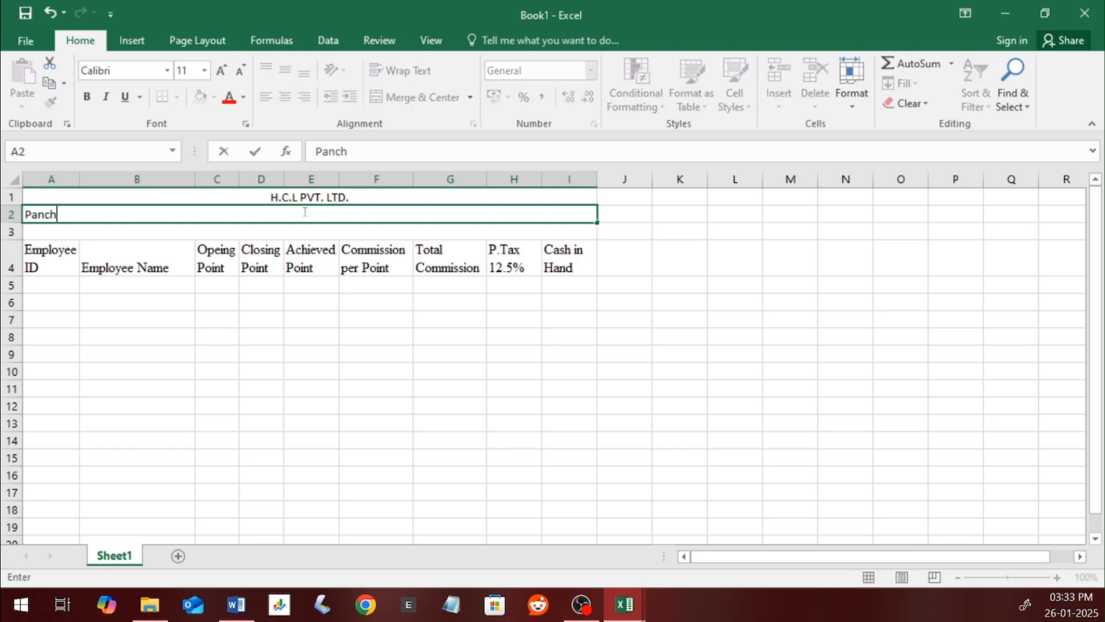
text(kolguri, Valobashae)
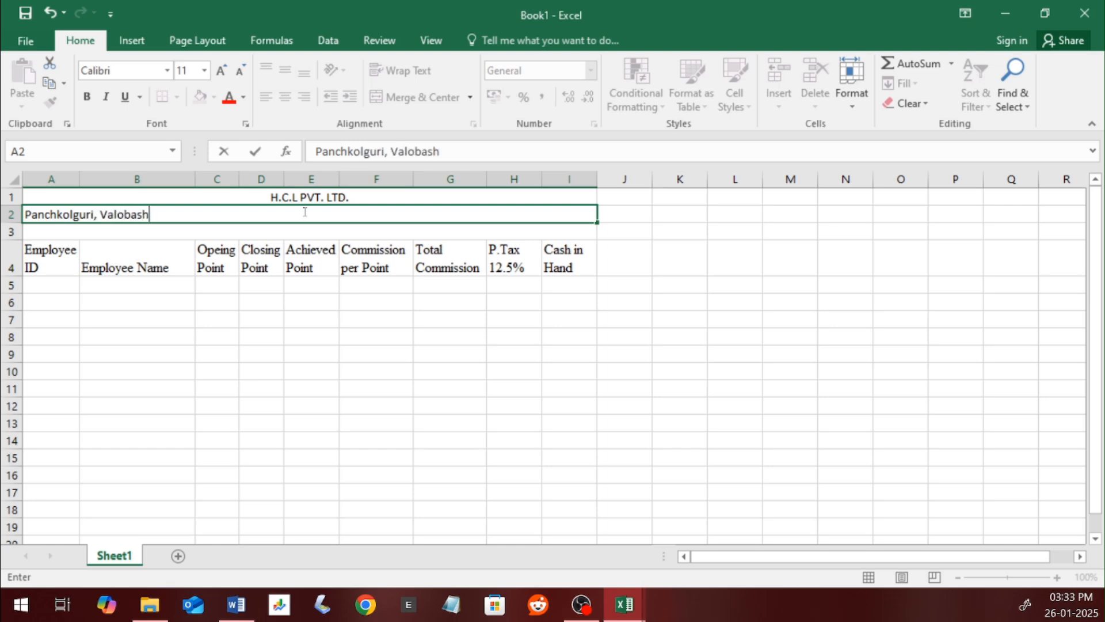
key(BackSpace)
text(more)
key(Return)
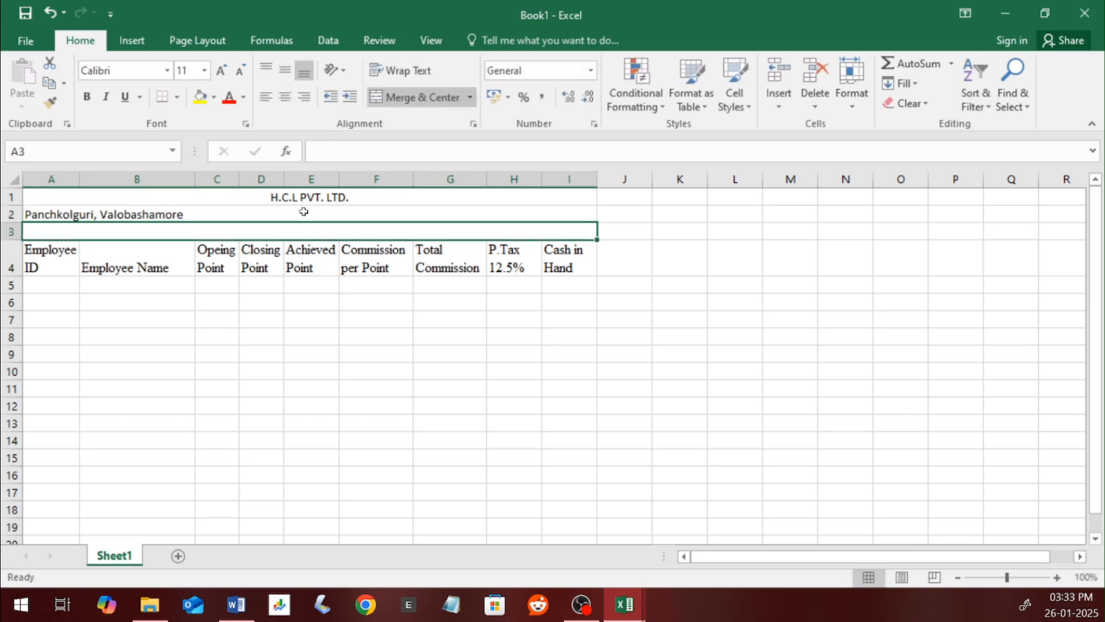
click(183, 211)
click(286, 98)
Step: Enter the subtitle "Employee Commission Calculation on Points" in the merged cell A3 and center it horizontally
click(237, 235)
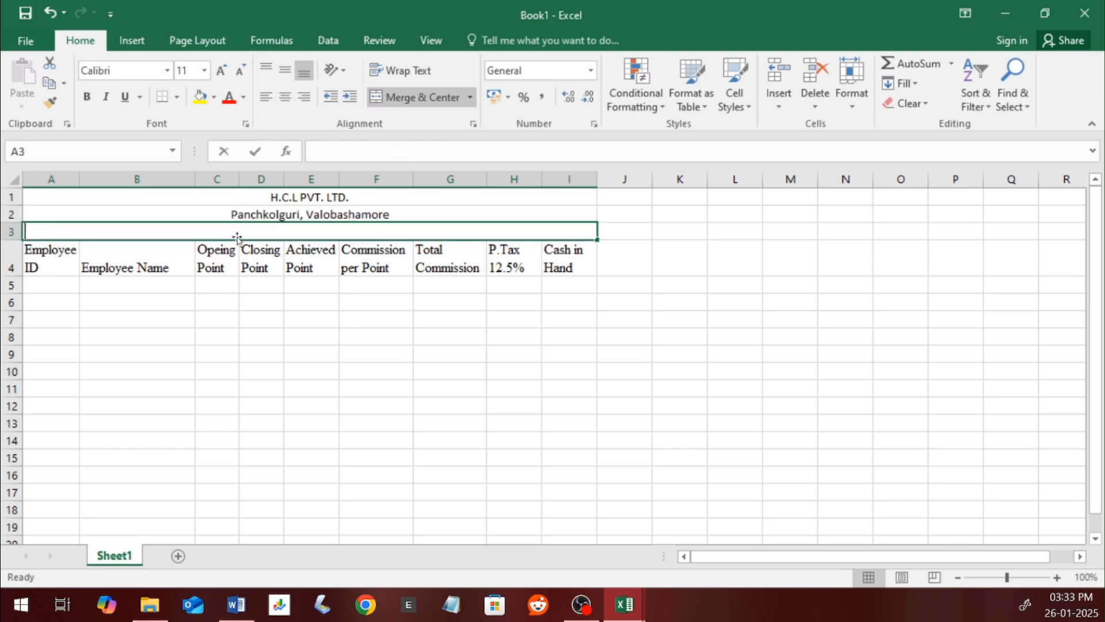
text(Employee )
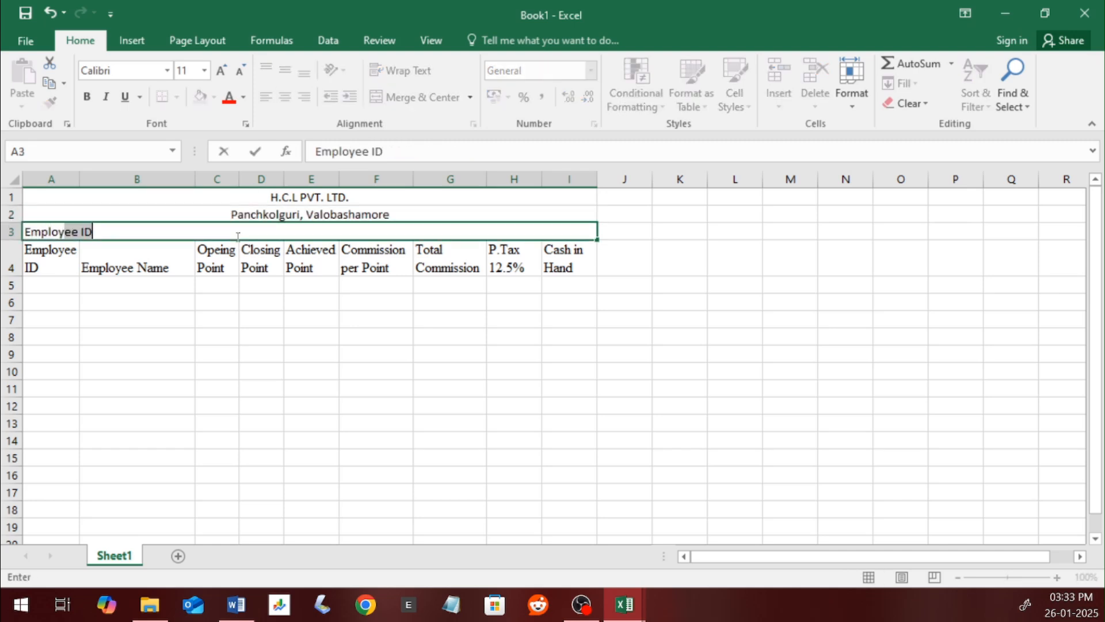
text(Commission )
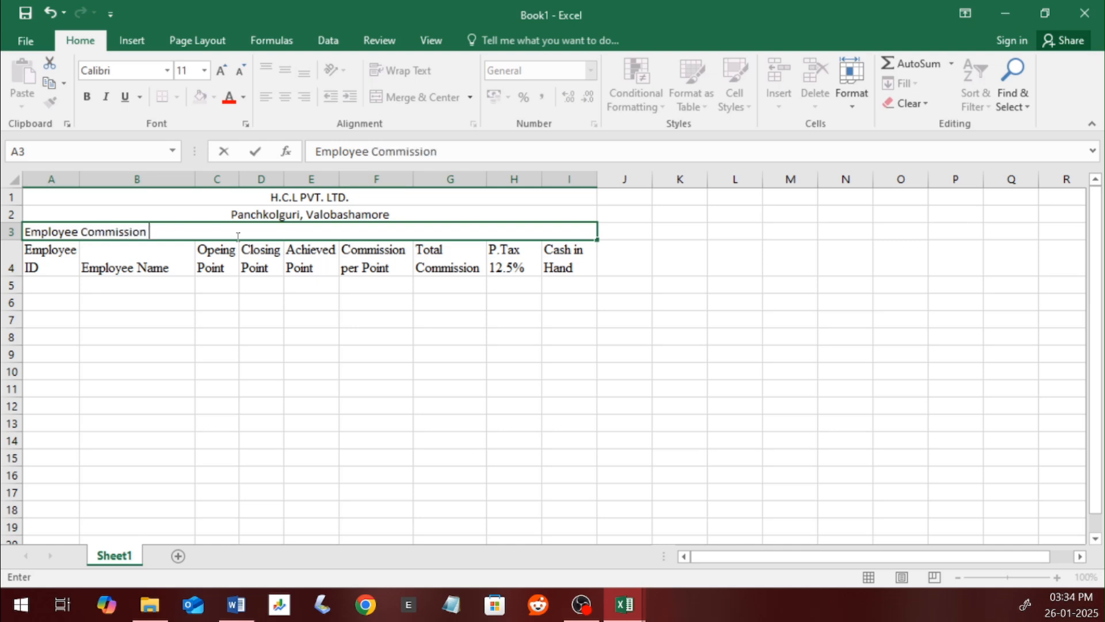
text(Calculation on )
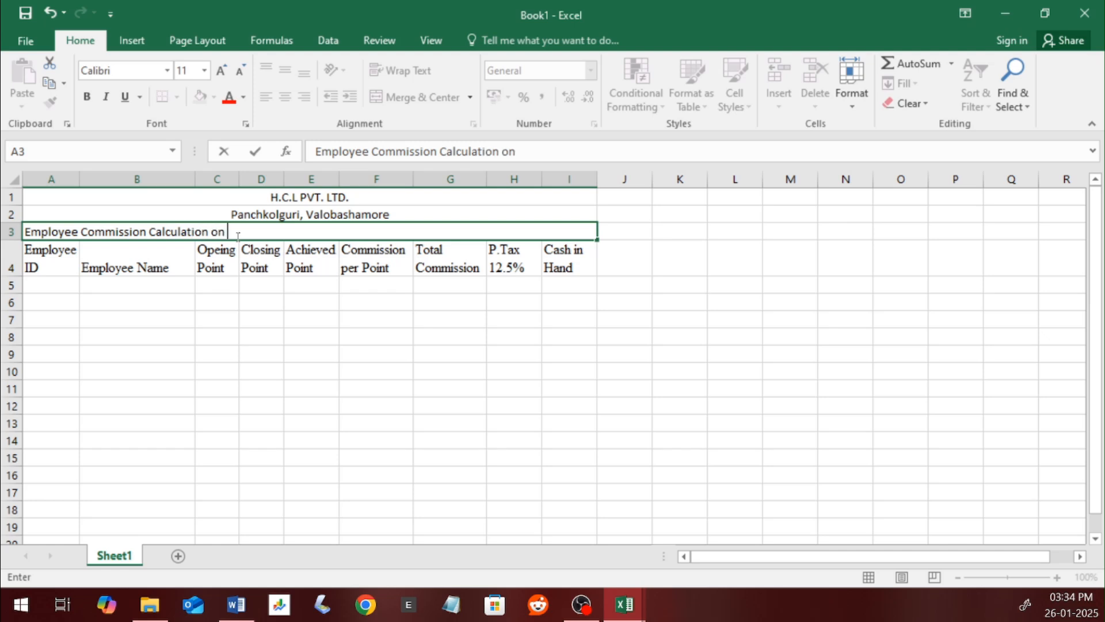
text(Points)
click(262, 268)
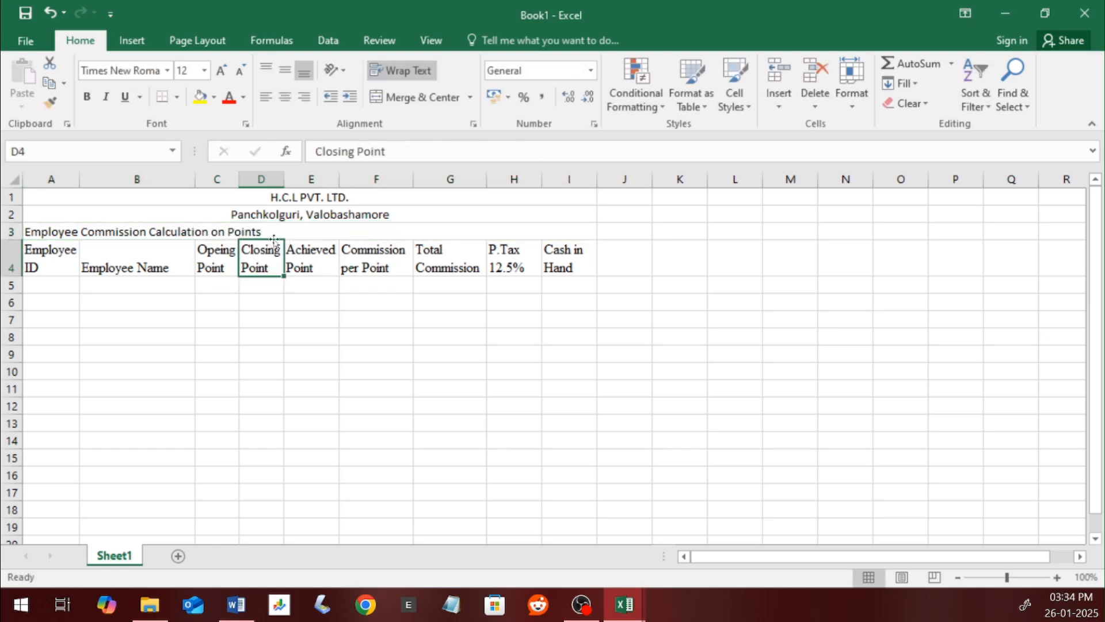
click(270, 233)
click(286, 98)
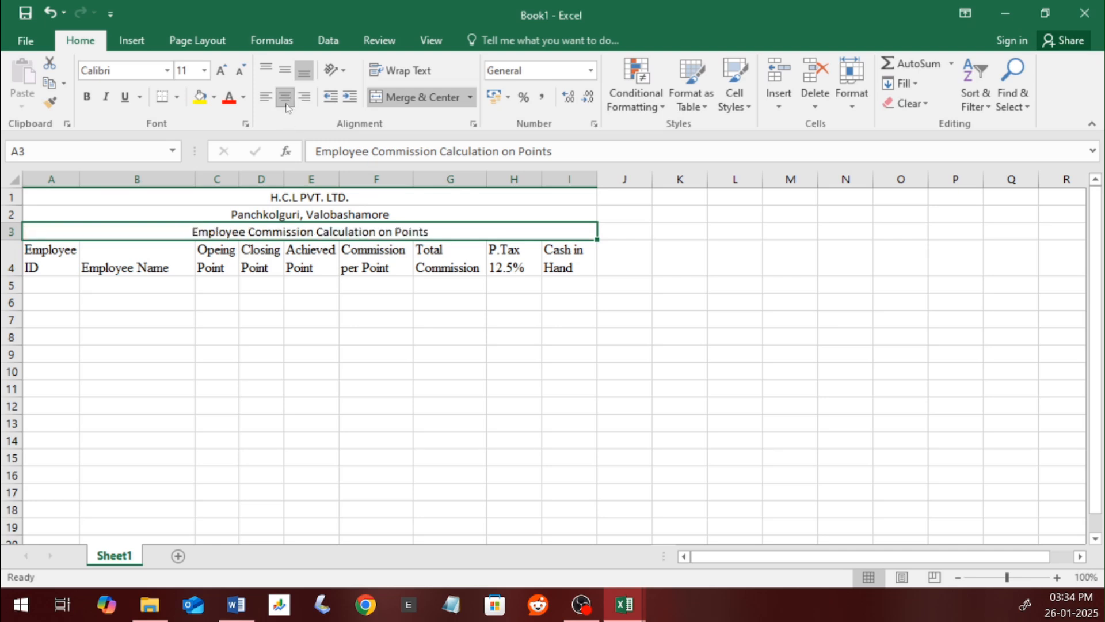
Step: Enlarge the company title in A1 to font size 16 and increase the heights of rows 1 to 3
click(271, 250)
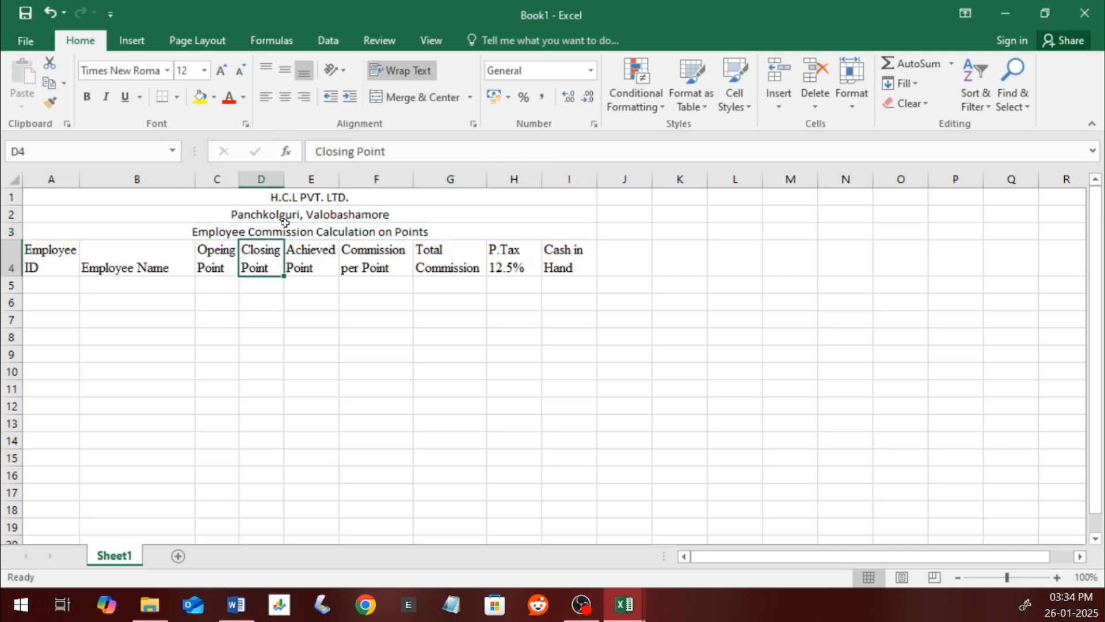
click(309, 200)
click(224, 73)
click(223, 73)
click(224, 73)
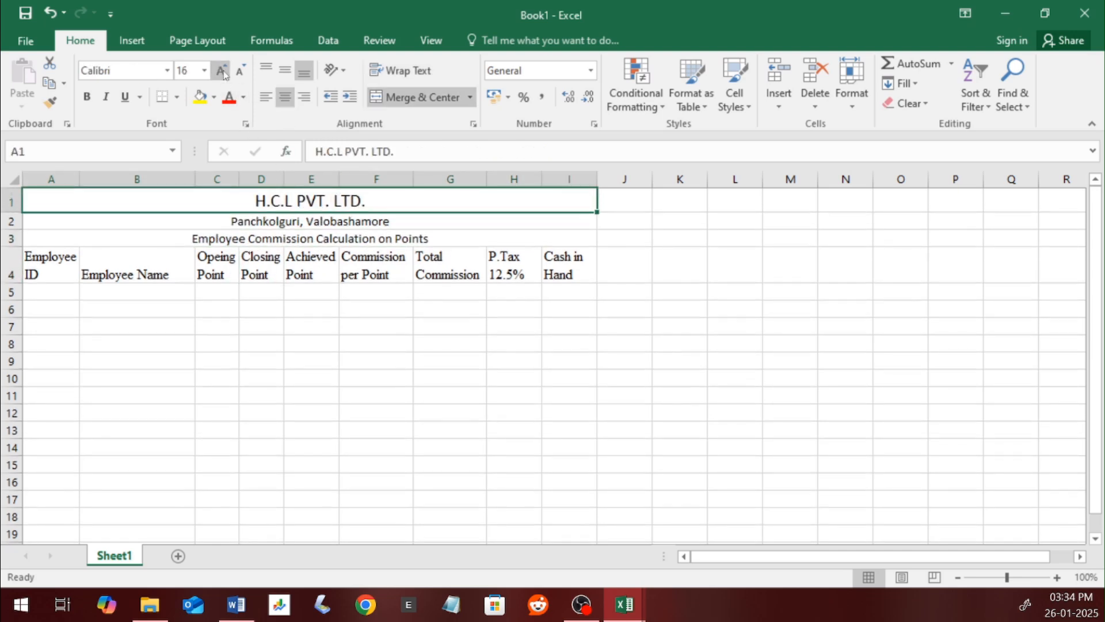
drag(16, 212, 10, 268)
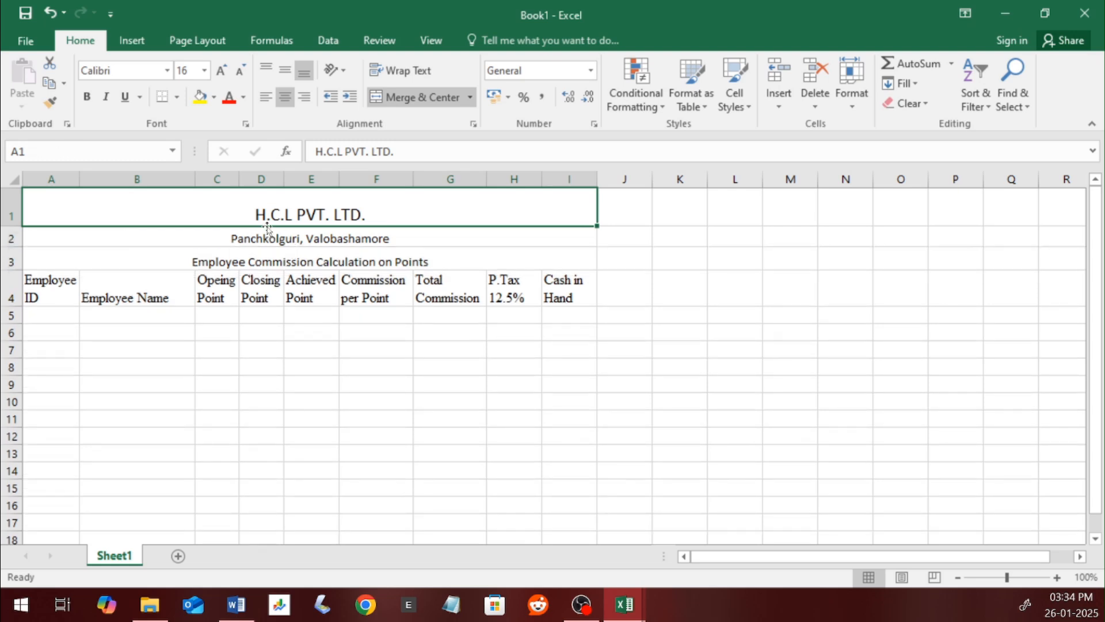
Step: Middle-align rows 1 to 3 vertically and set the company title in A1 to Adobe Fan Heiti Std B, size 18
drag(266, 218, 285, 257)
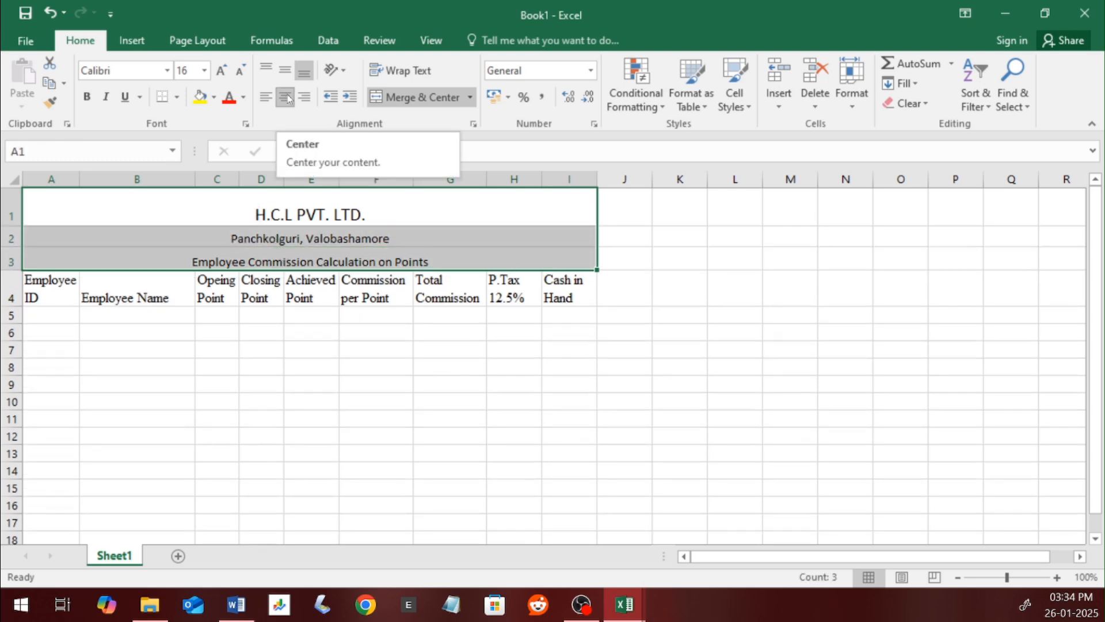
click(285, 69)
click(289, 217)
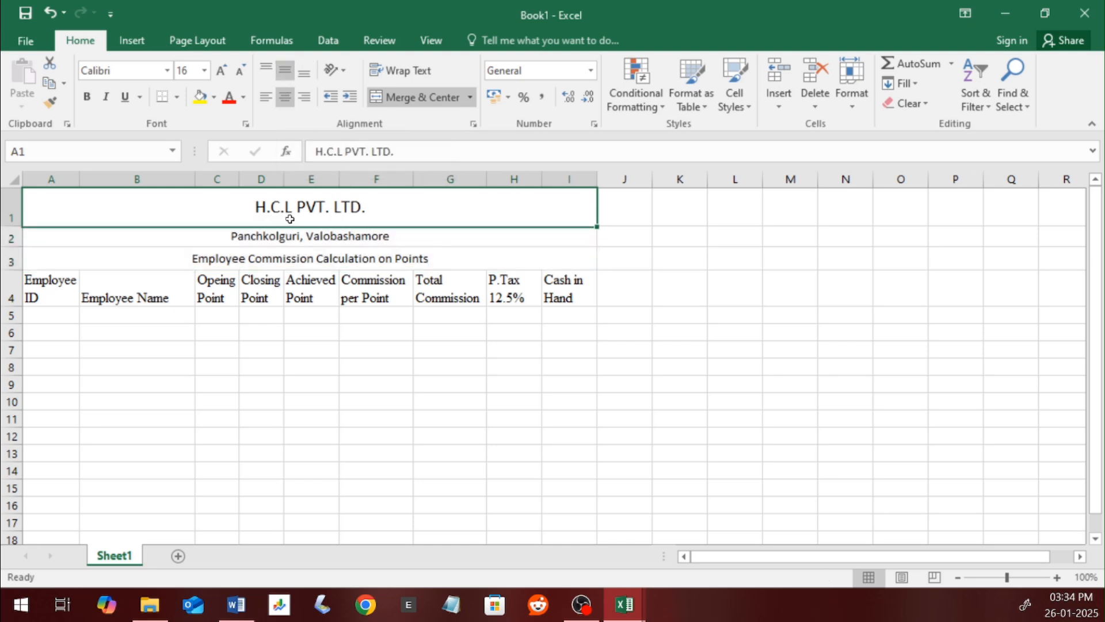
click(221, 70)
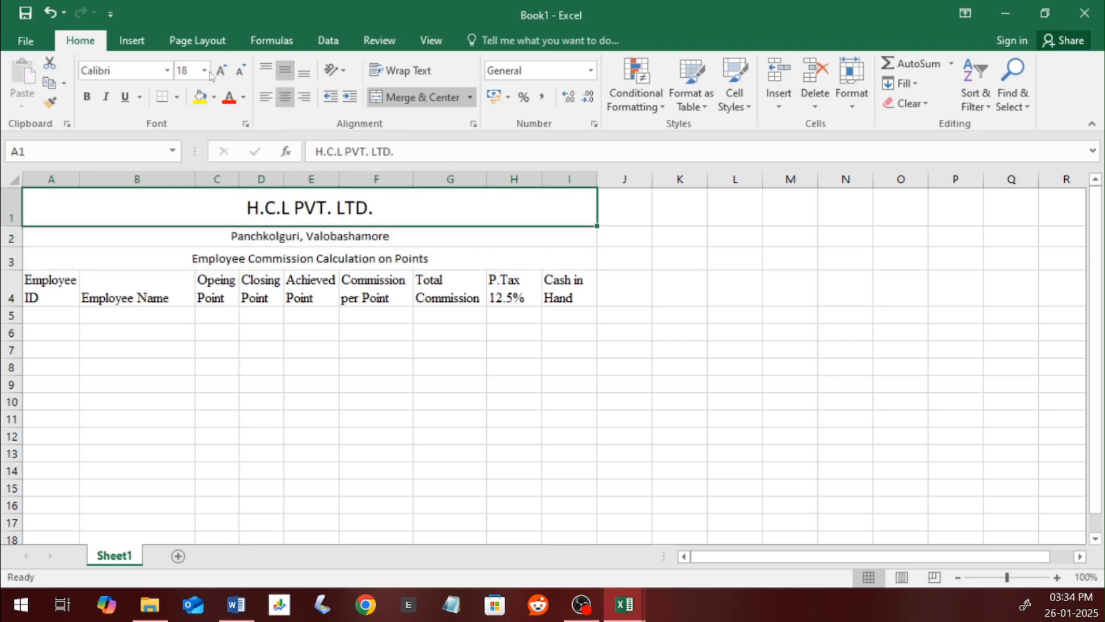
click(167, 71)
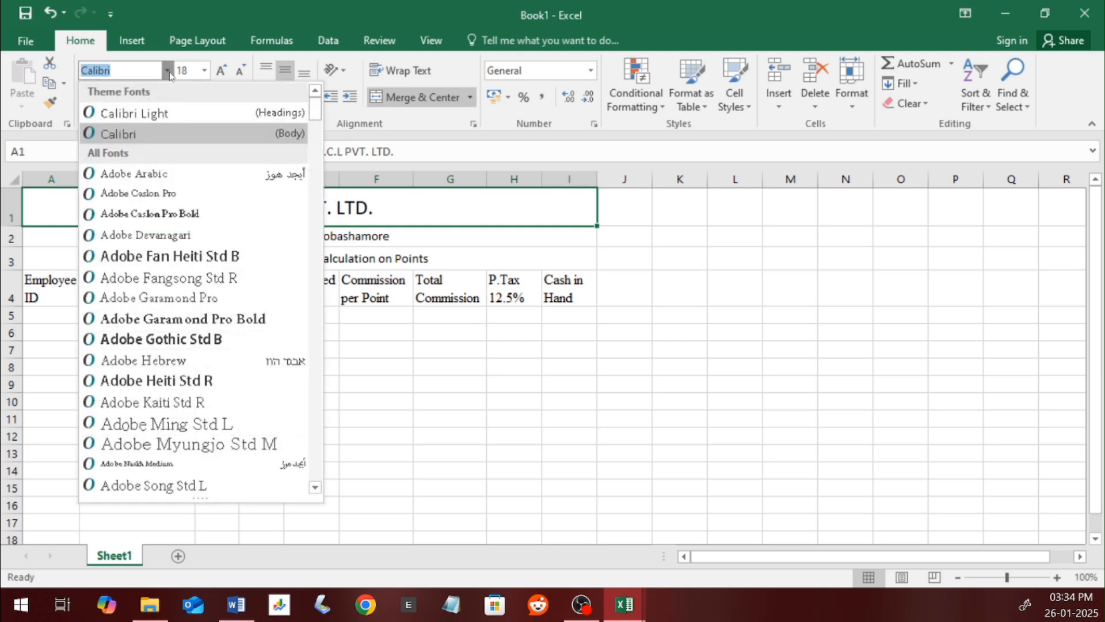
click(210, 256)
Step: Set rows 2 to 4 to Times New Roman and enlarge the address and subtitle in rows 2 and 3 to size 12
drag(278, 239, 288, 299)
click(139, 67)
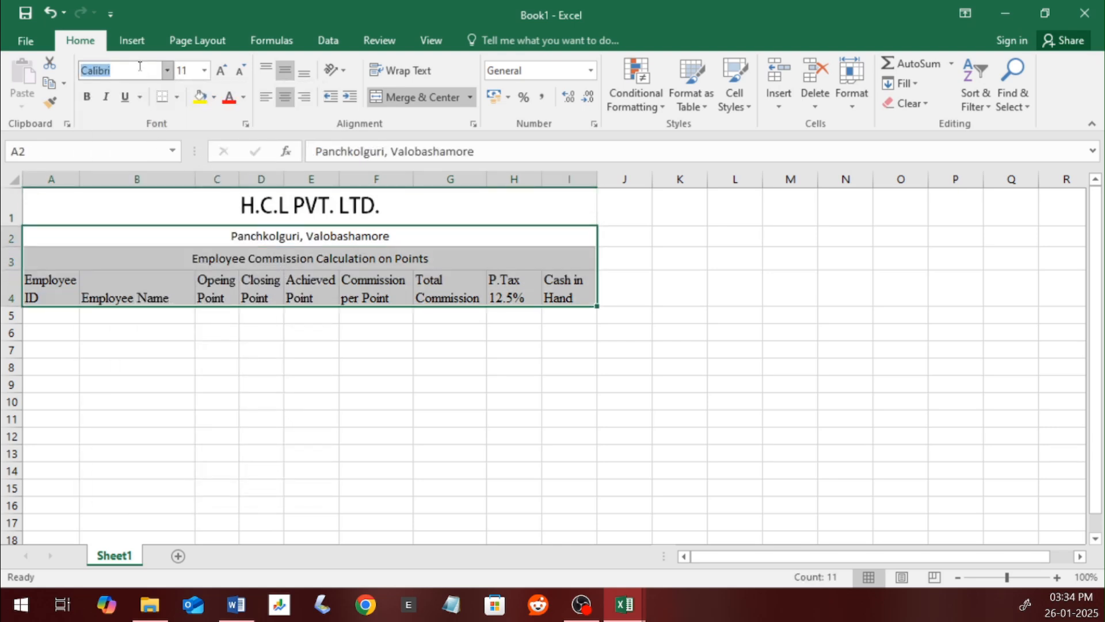
text(Times New Roma)
key(Return)
click(203, 235)
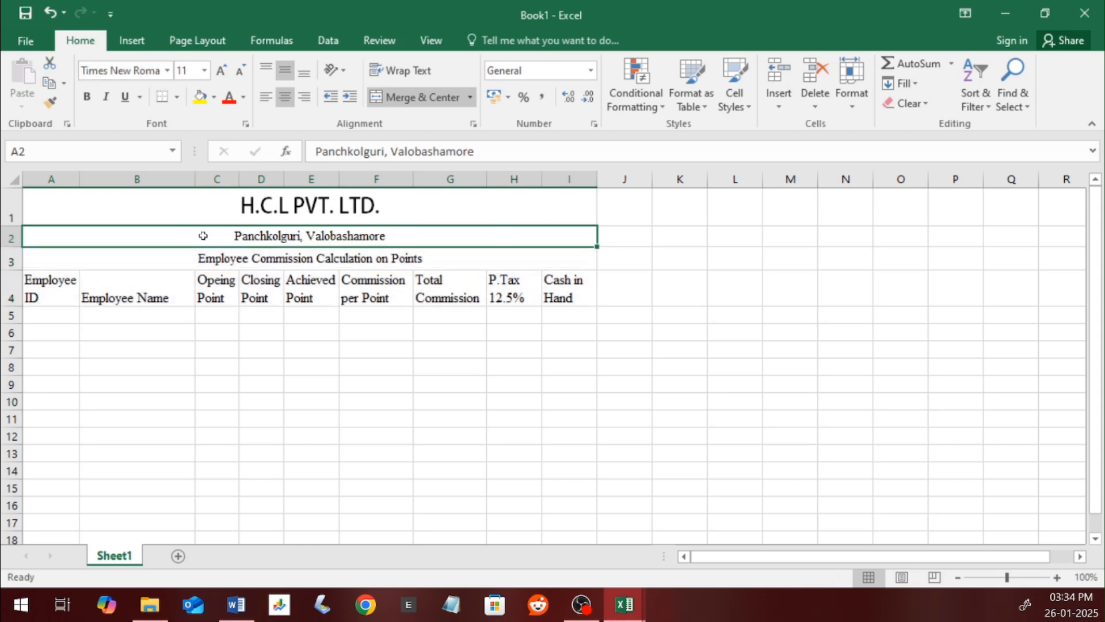
drag(201, 235, 198, 247)
key(ctrl+shift+period)
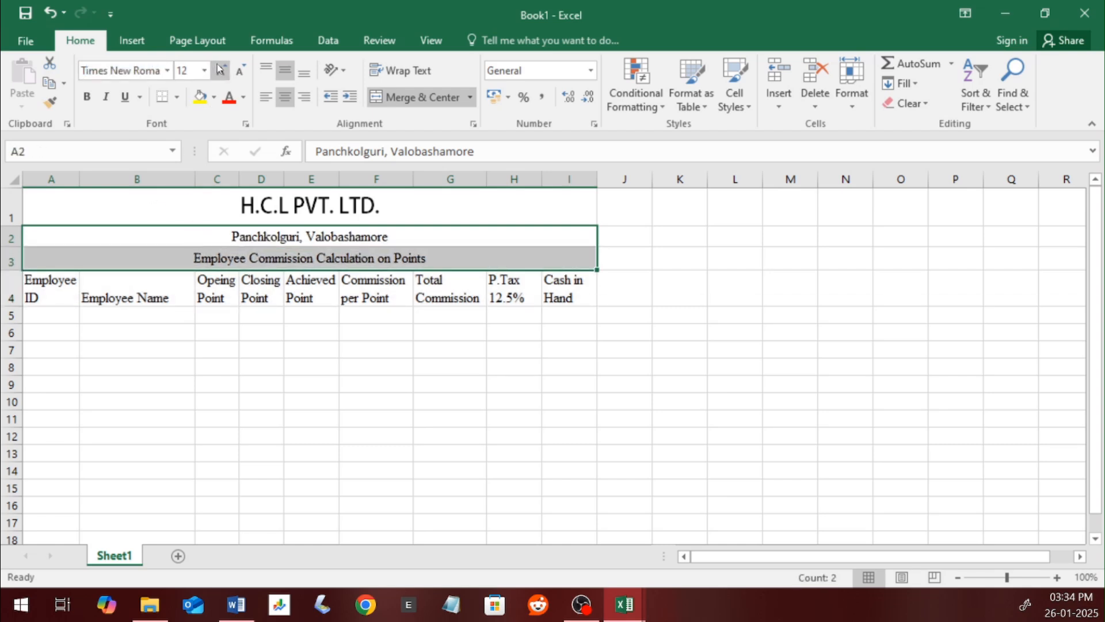
click(143, 240)
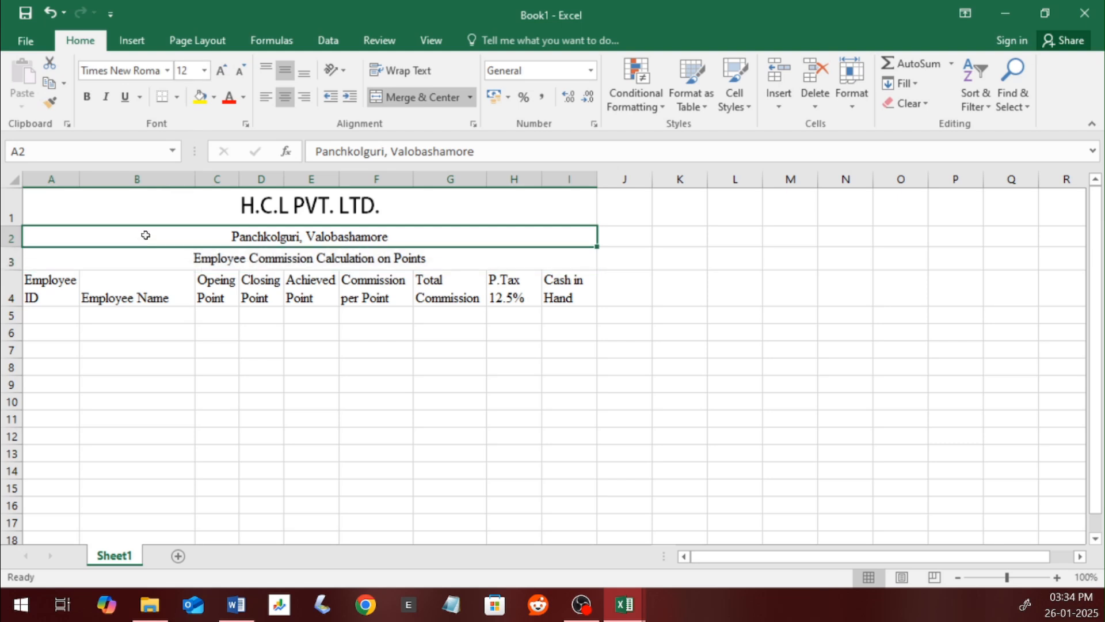
Step: Make the company title and the address bold, and enlarge the address in A2 to font size 14
click(226, 215)
click(89, 97)
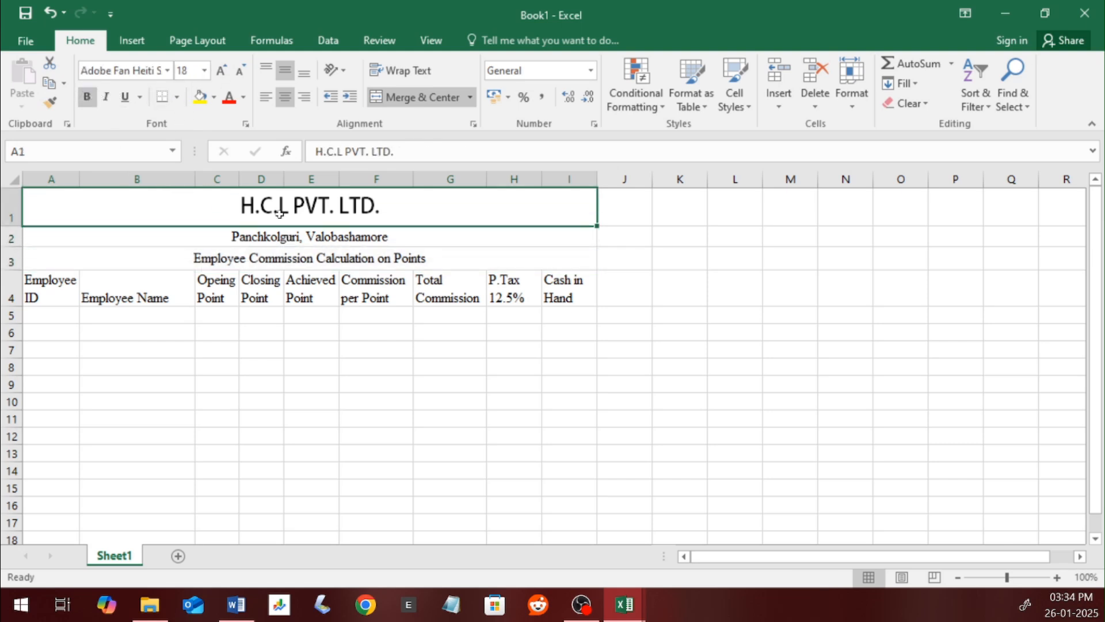
click(304, 233)
click(88, 97)
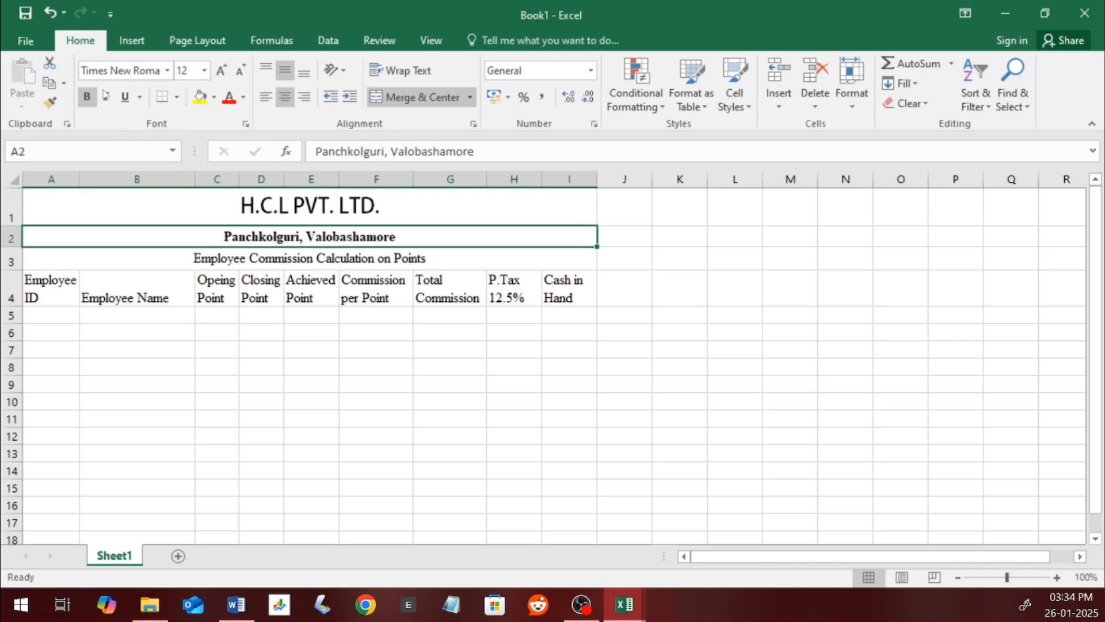
click(221, 70)
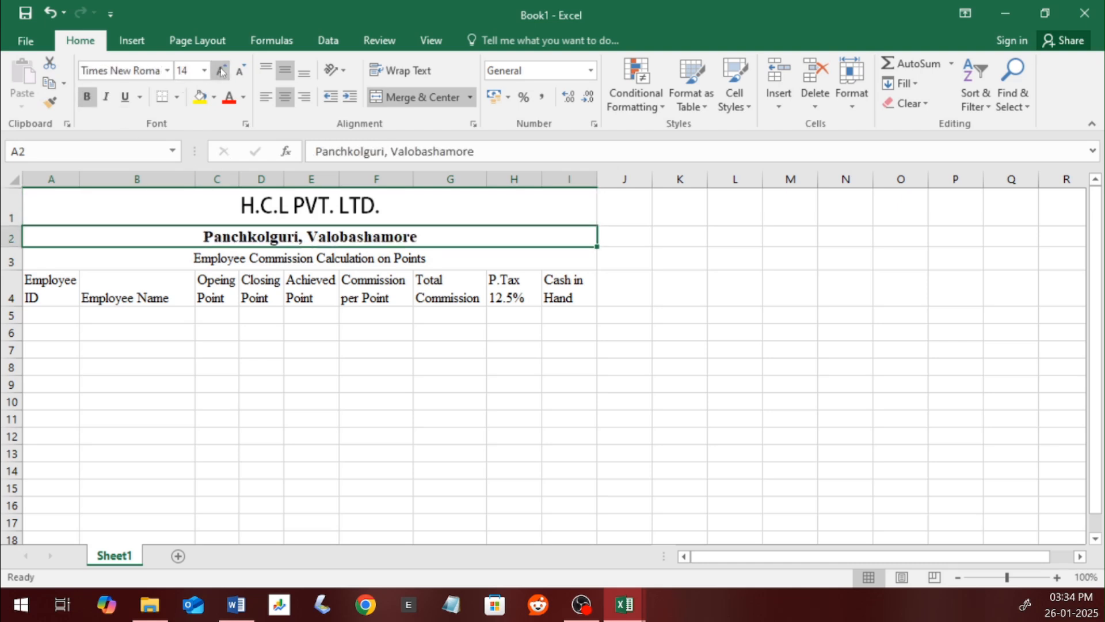
click(222, 265)
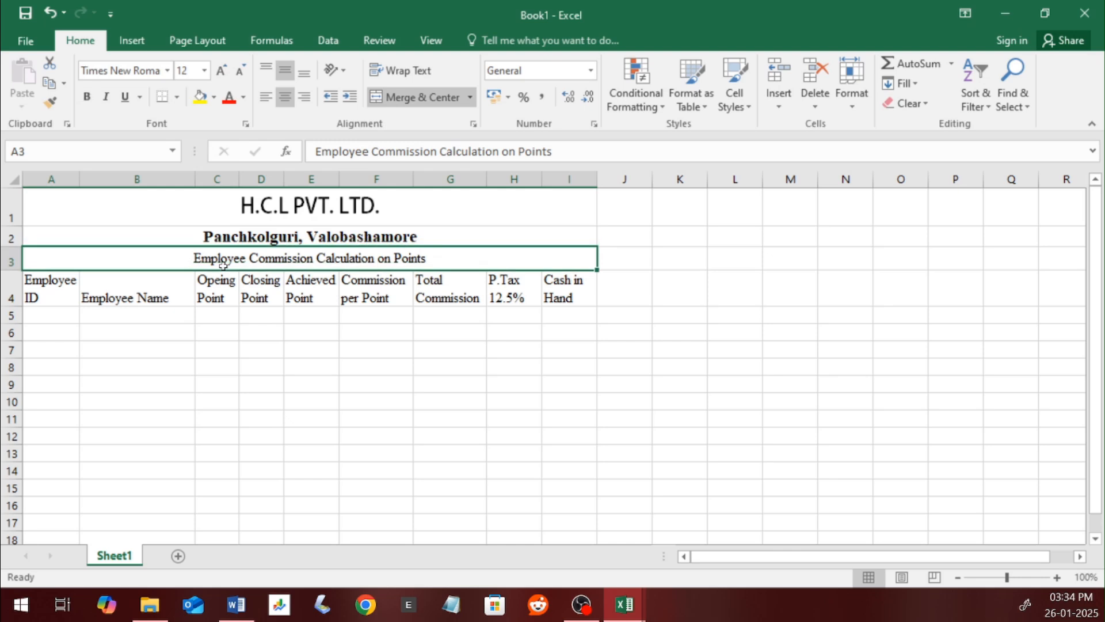
Step: Enter the employee ID E-001 in A5 and fill it down as a series to A11
click(68, 313)
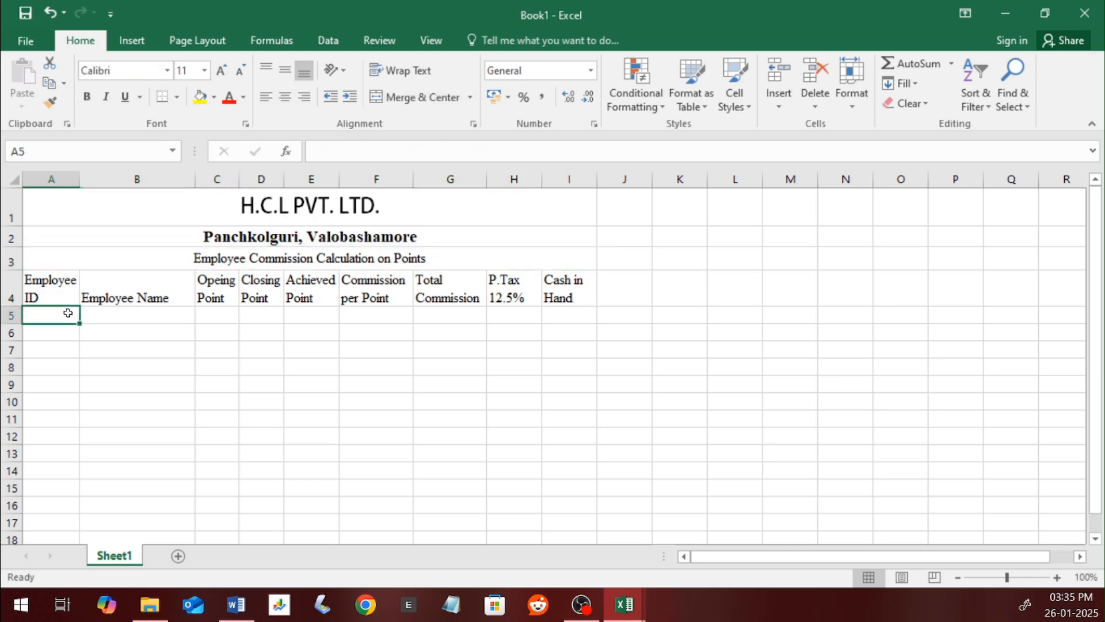
text(e)
key(BackSpace)
text(E-001)
key(Return)
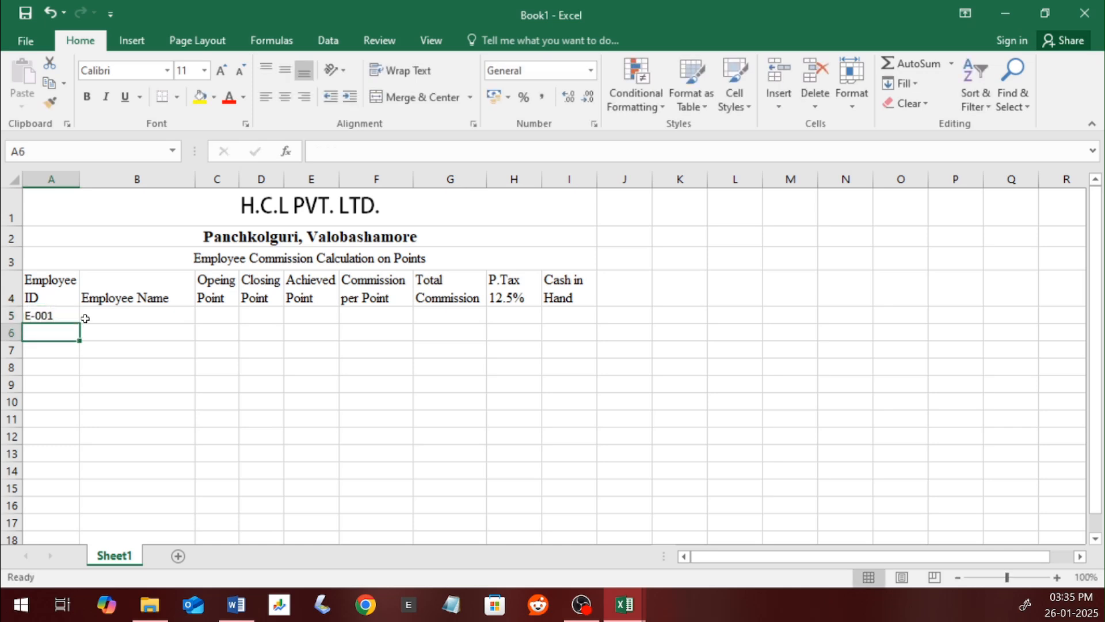
click(57, 312)
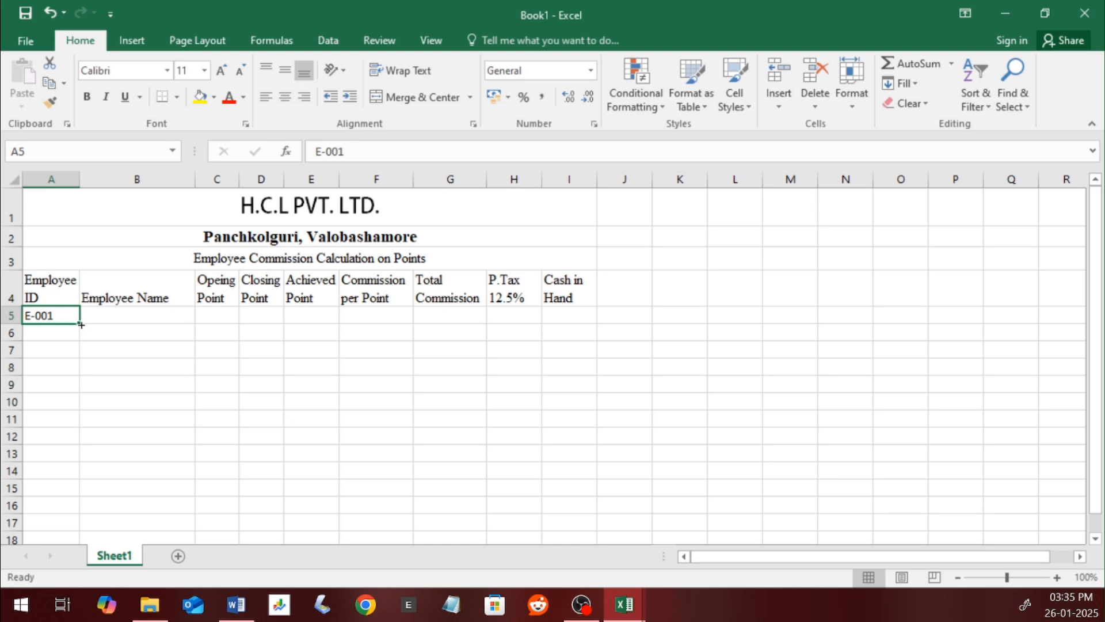
drag(81, 324, 81, 422)
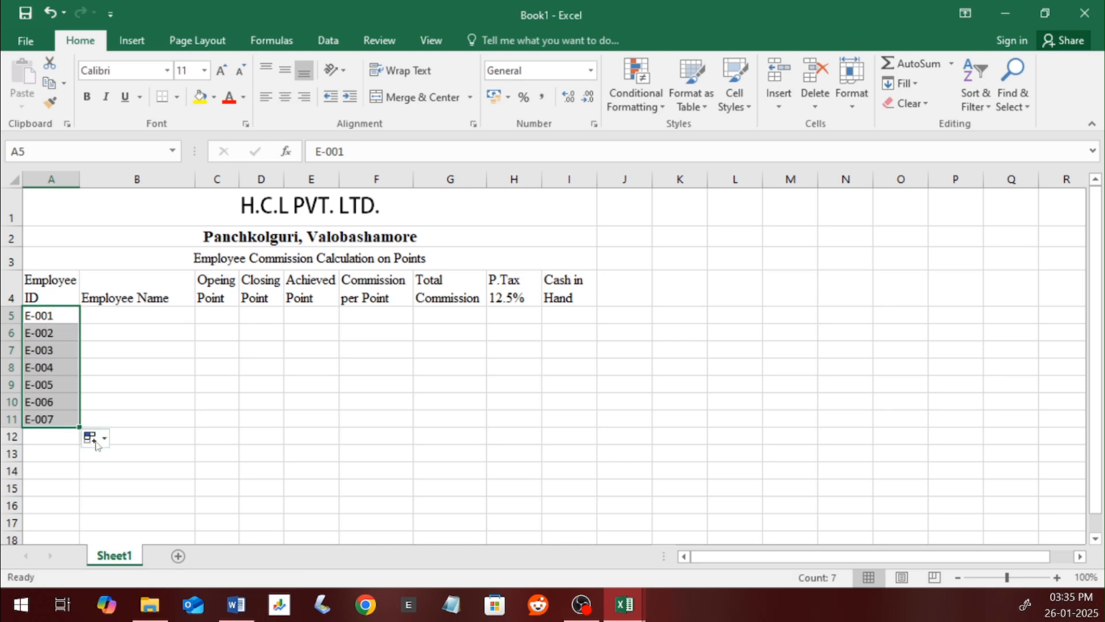
Step: Switch the employee ID fill in A5:A11 to Copy Cells and back to Fill Series
click(95, 440)
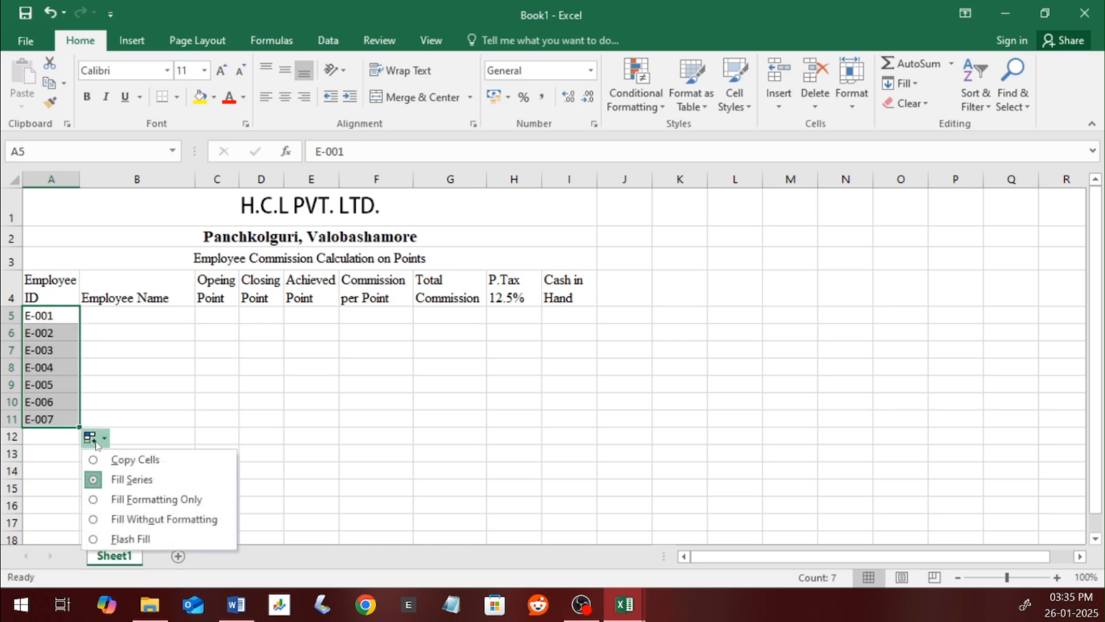
click(143, 460)
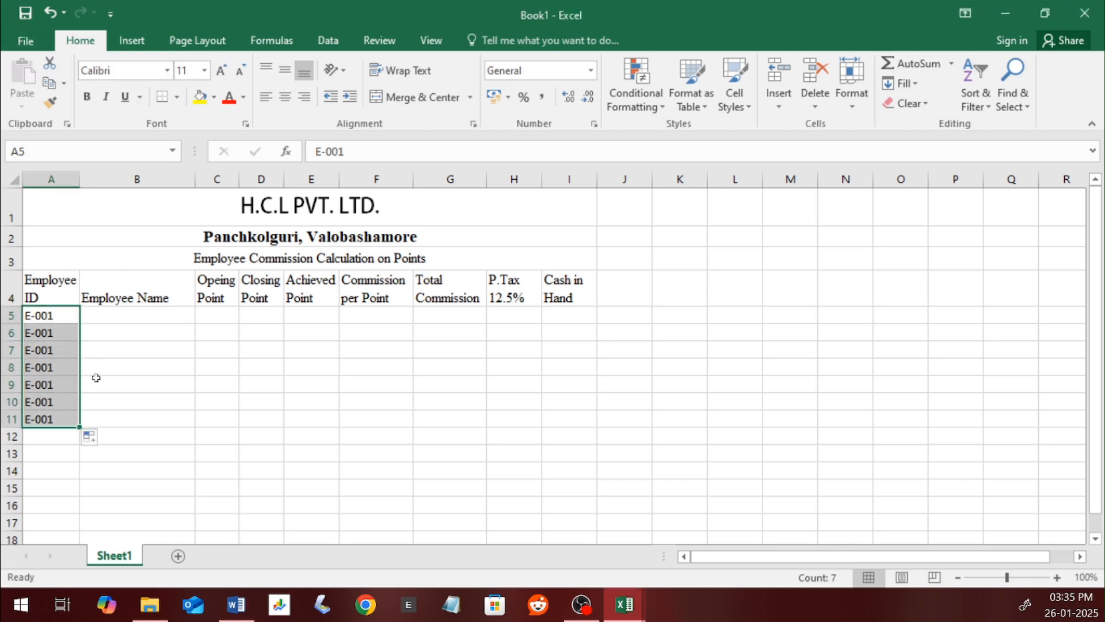
click(90, 437)
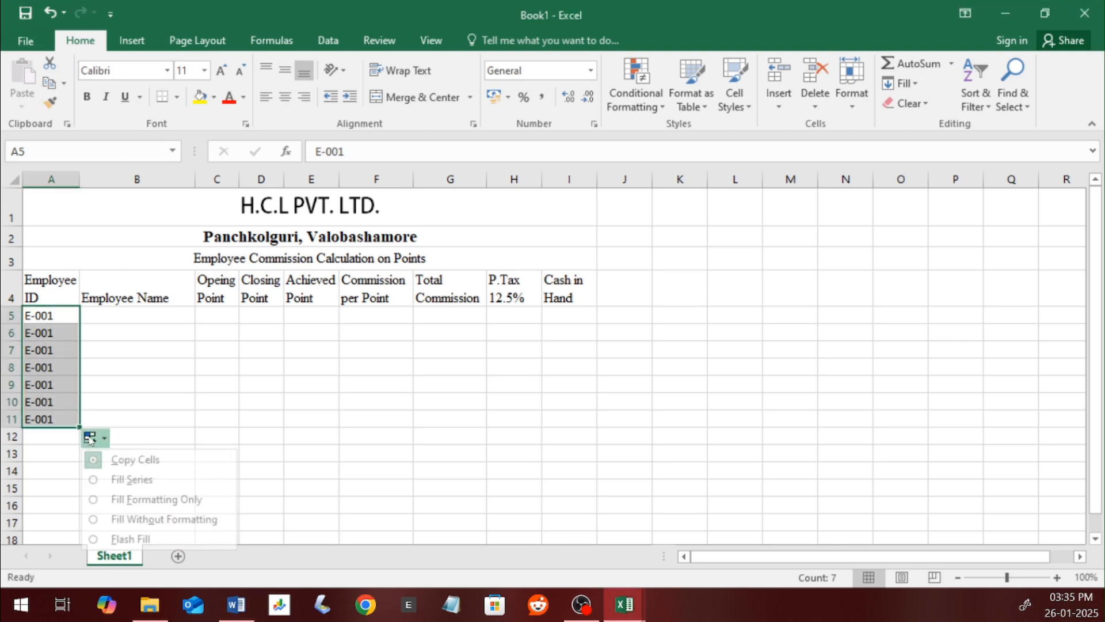
click(138, 481)
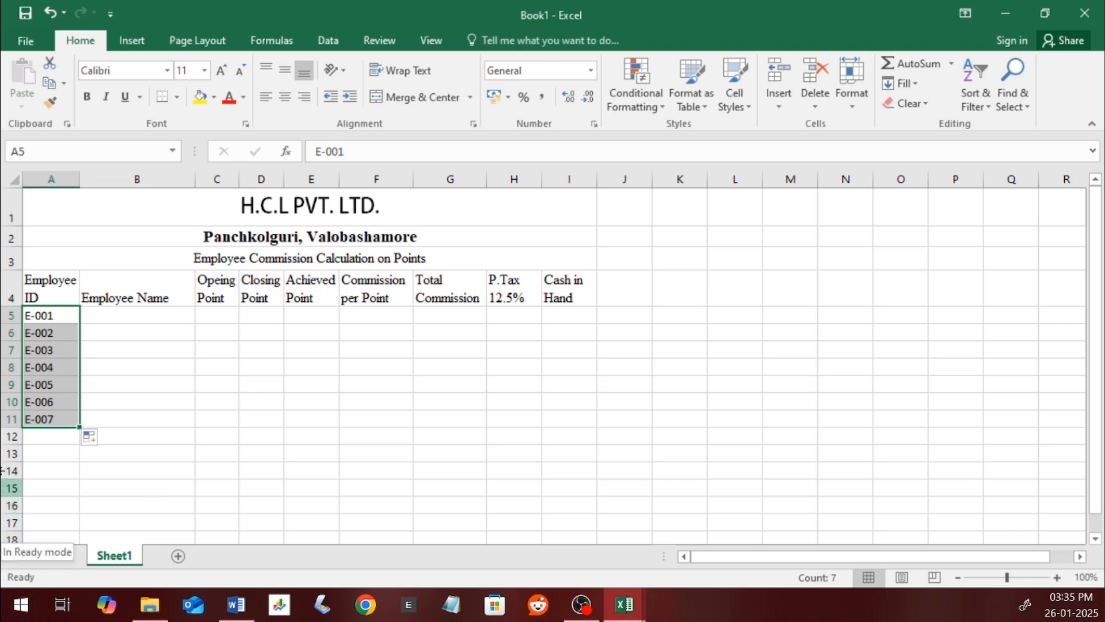
Step: Switch to the EXCEL DAY 2 workbook and copy the employee names with their opening and closing points in B5:D11
key(alt+Tab)
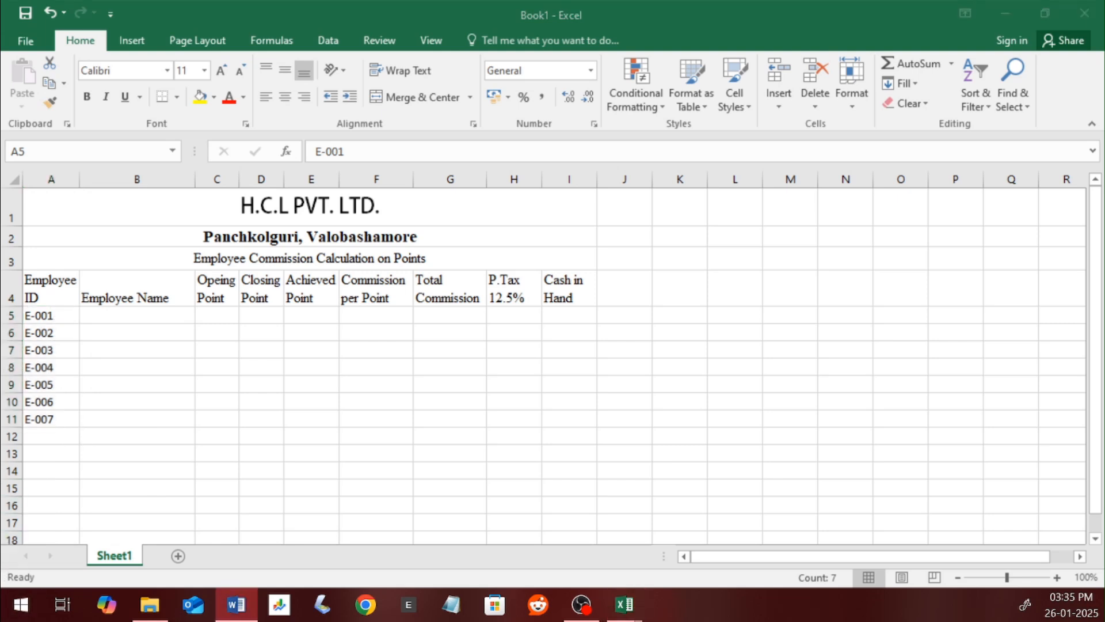
key(alt+Tab)
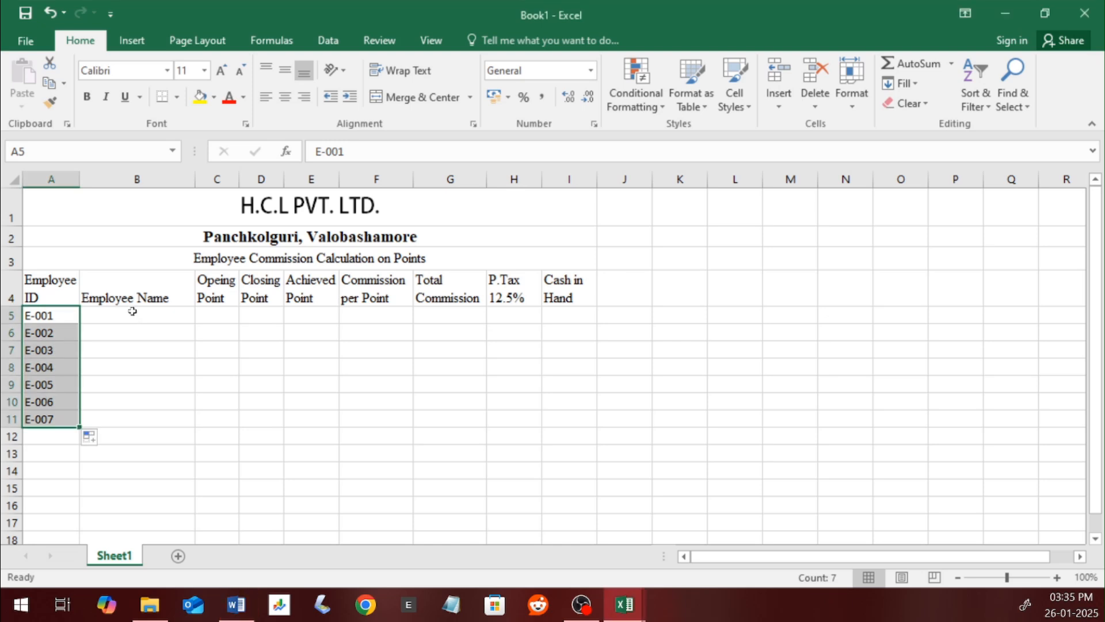
click(132, 313)
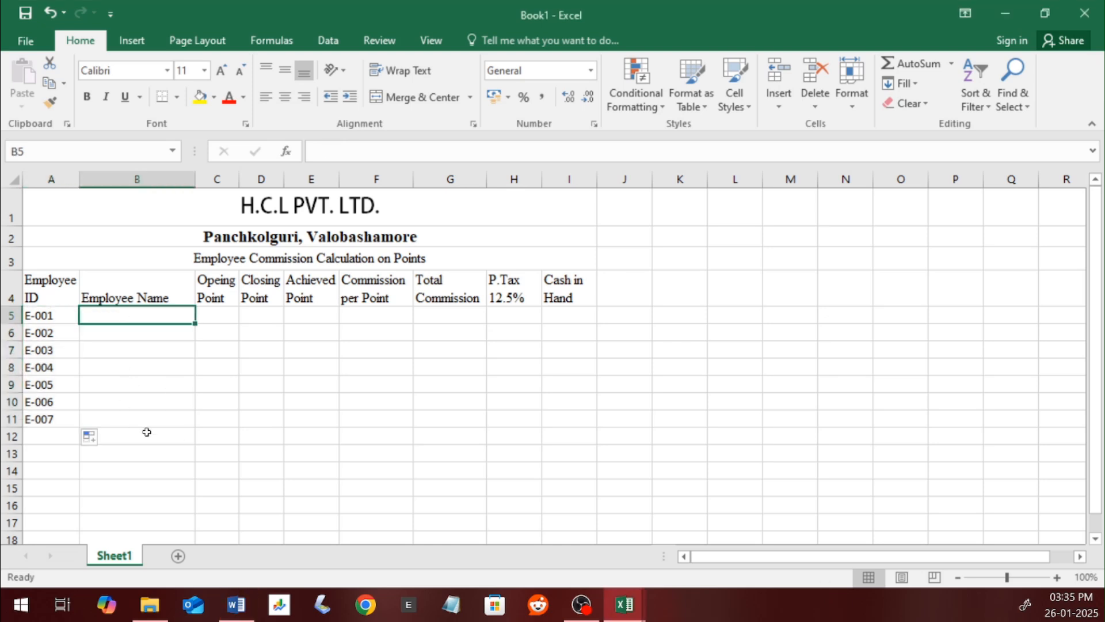
click(617, 608)
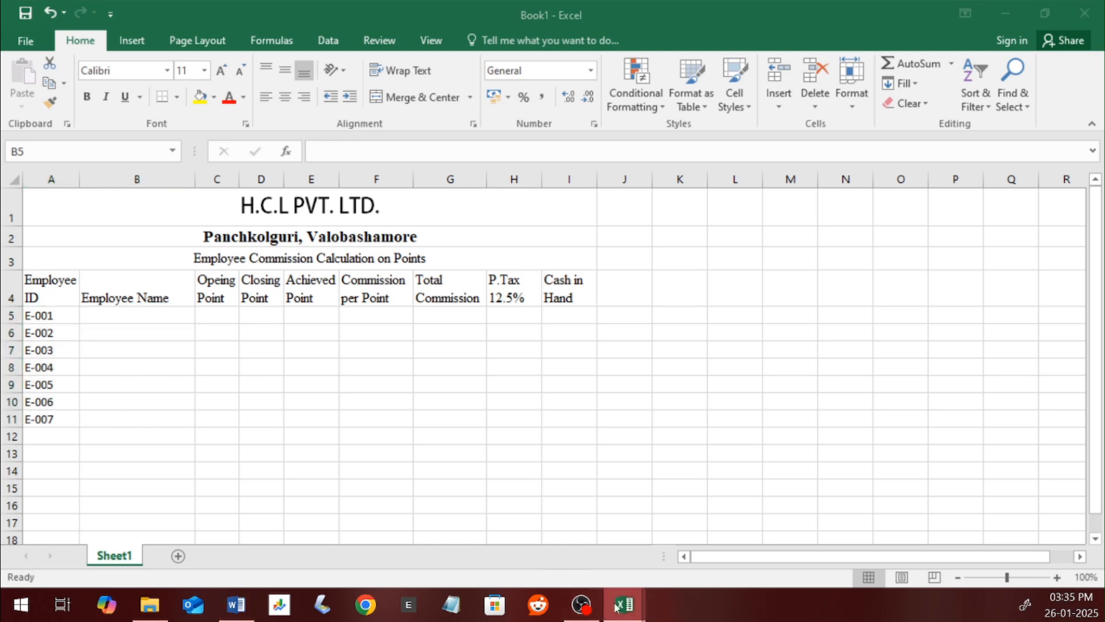
click(595, 554)
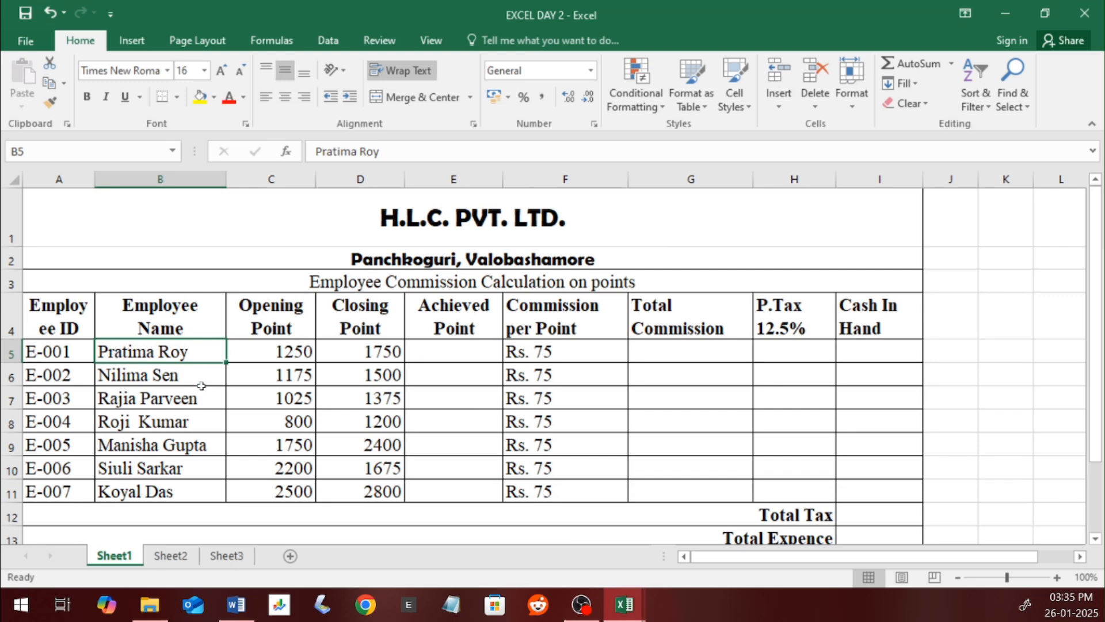
drag(160, 352, 353, 491)
key(ctrl+c)
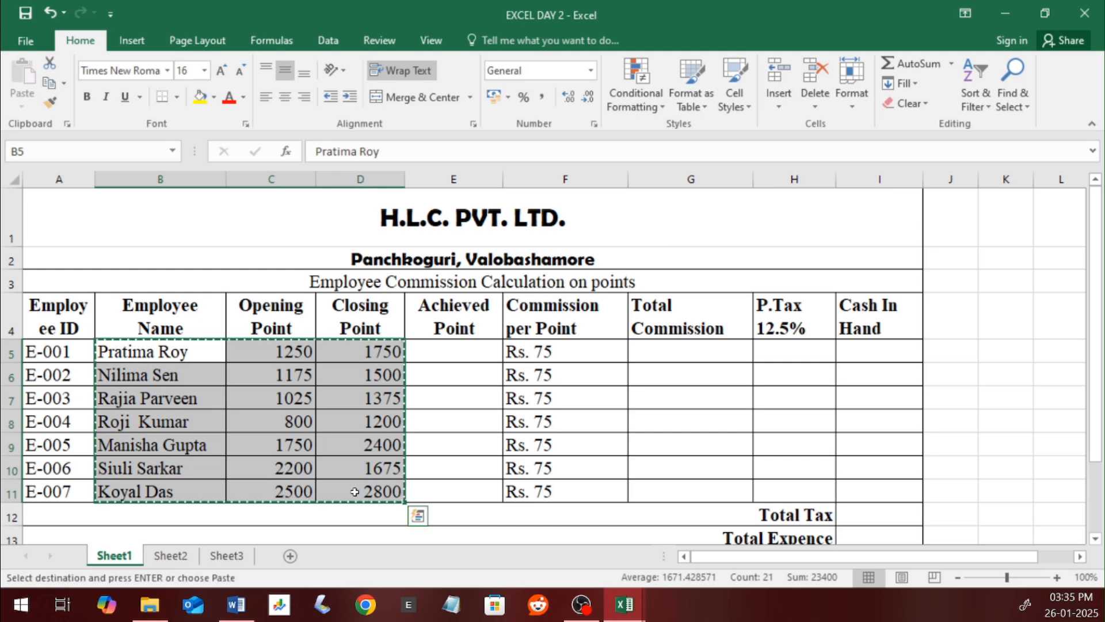
Step: Return to Book1 and paste the copied names and points starting at cell B5
mouse_move(615, 601)
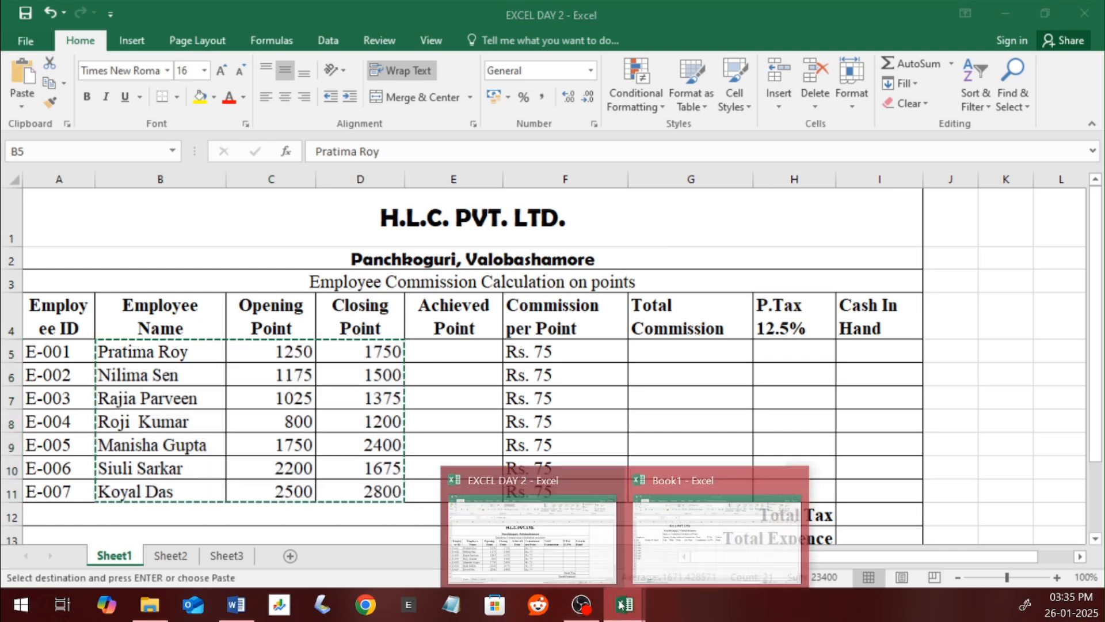
click(696, 518)
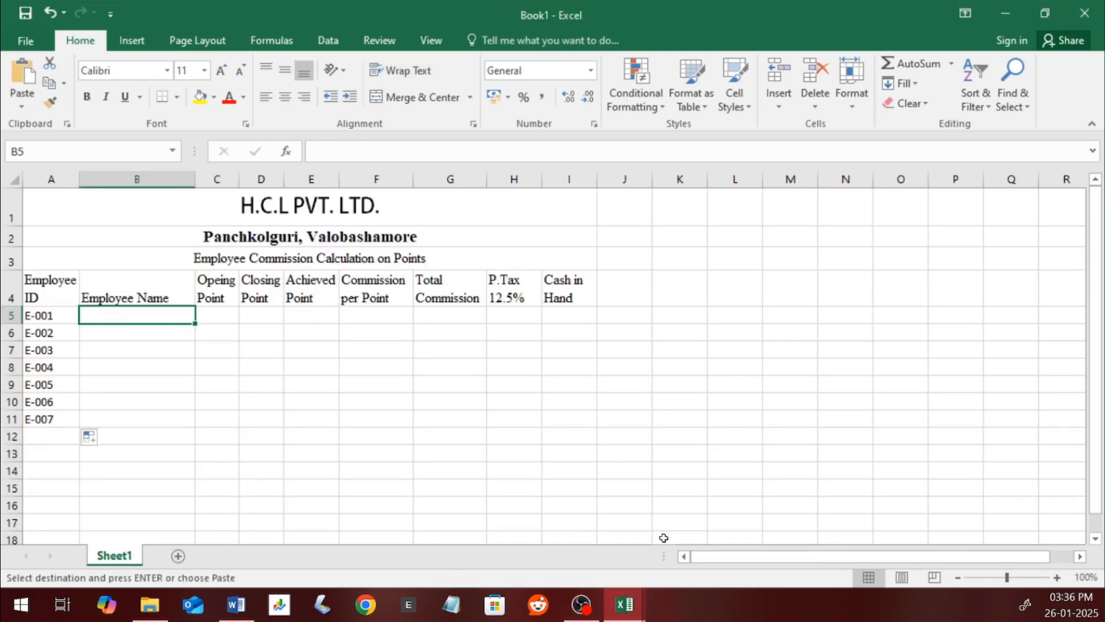
click(22, 73)
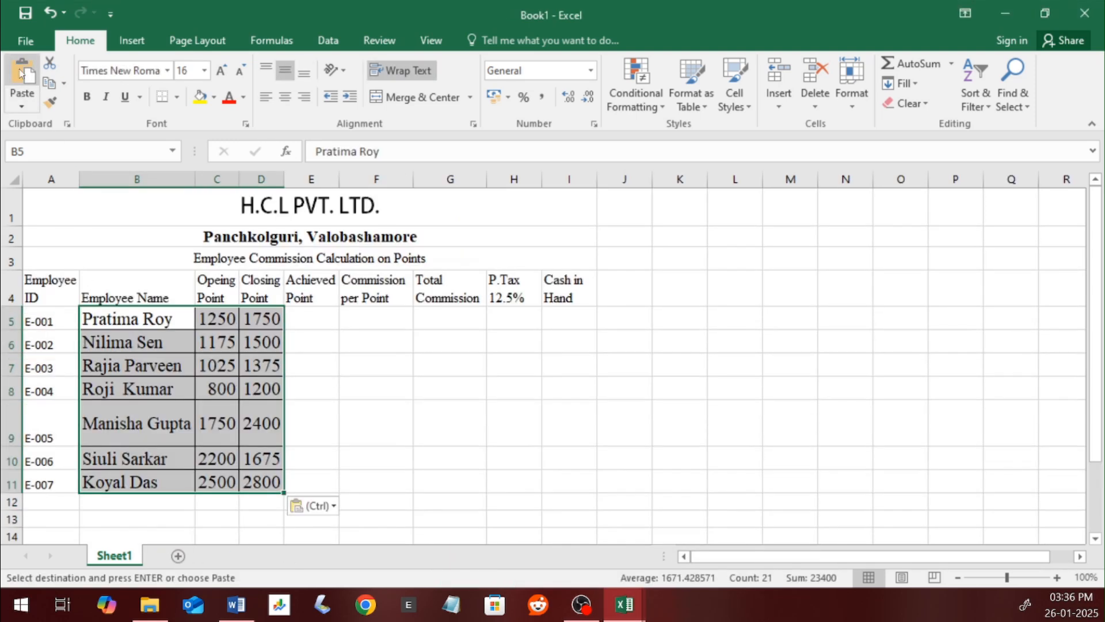
Step: Reduce the font size of the pasted names and points in B5:D11 to 14
click(275, 359)
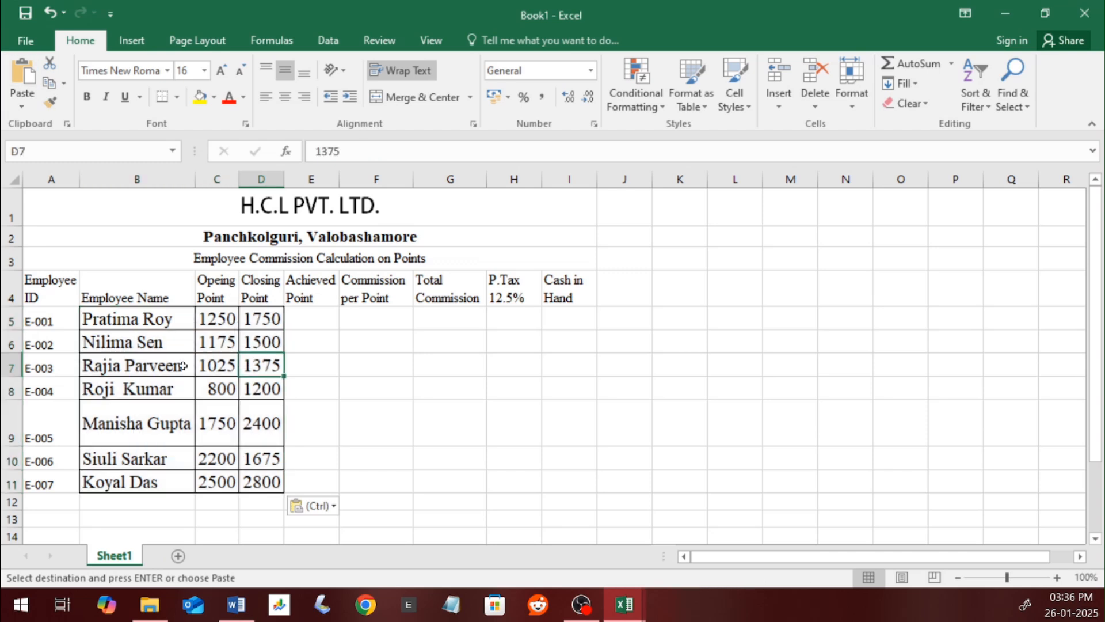
click(107, 316)
drag(124, 323, 265, 483)
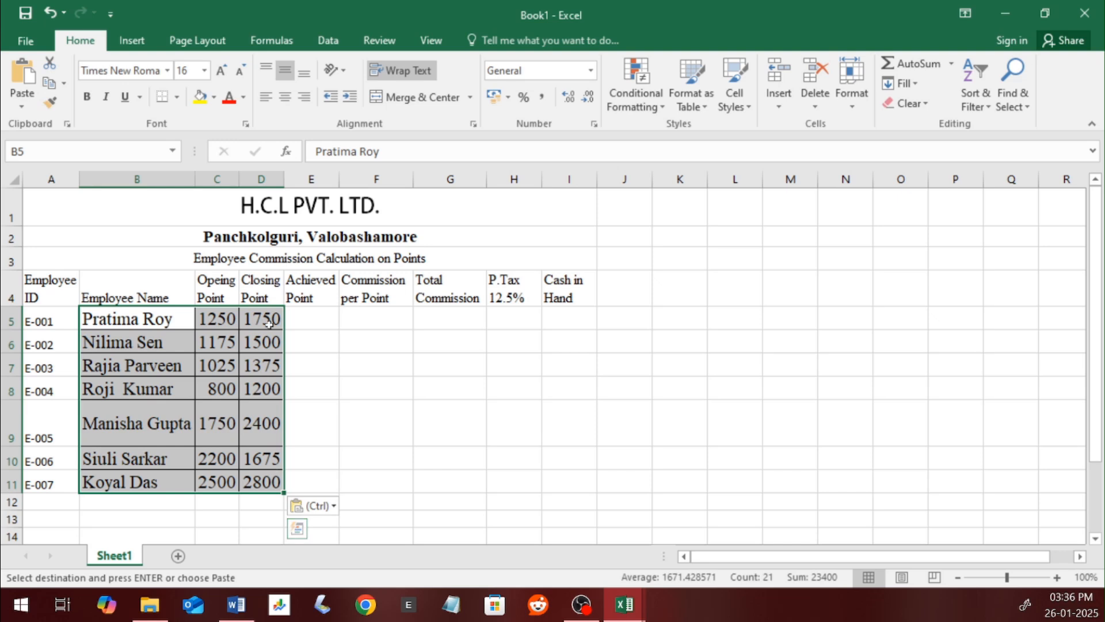
click(240, 71)
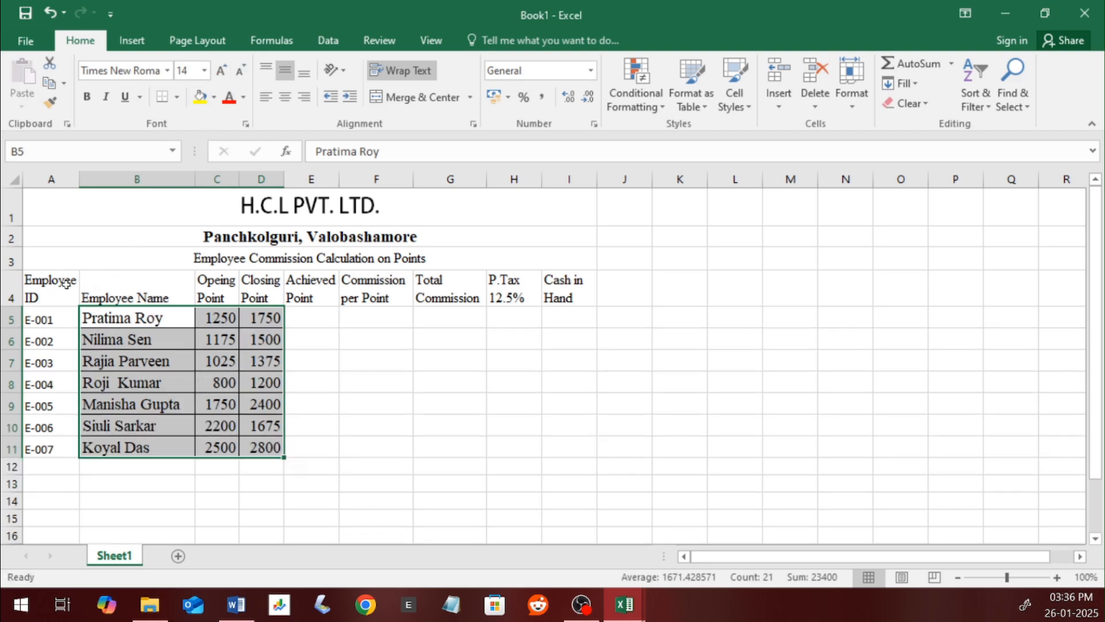
Step: Apply all borders to the whole table from the company title down to the last employee row, A1:I11
drag(47, 297, 599, 463)
drag(126, 209, 440, 440)
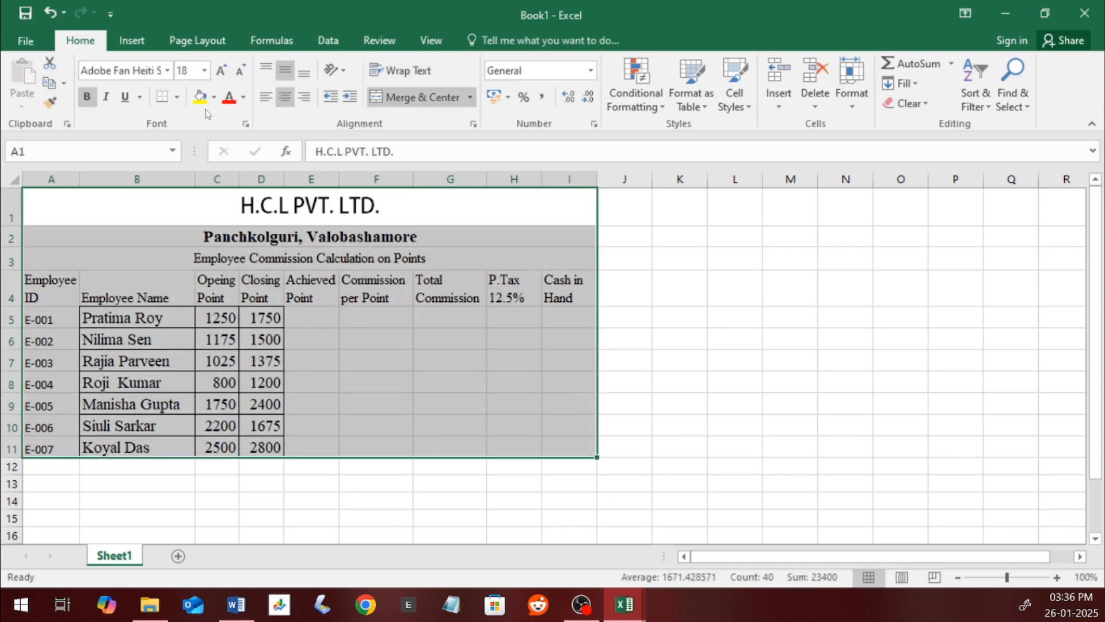
click(177, 97)
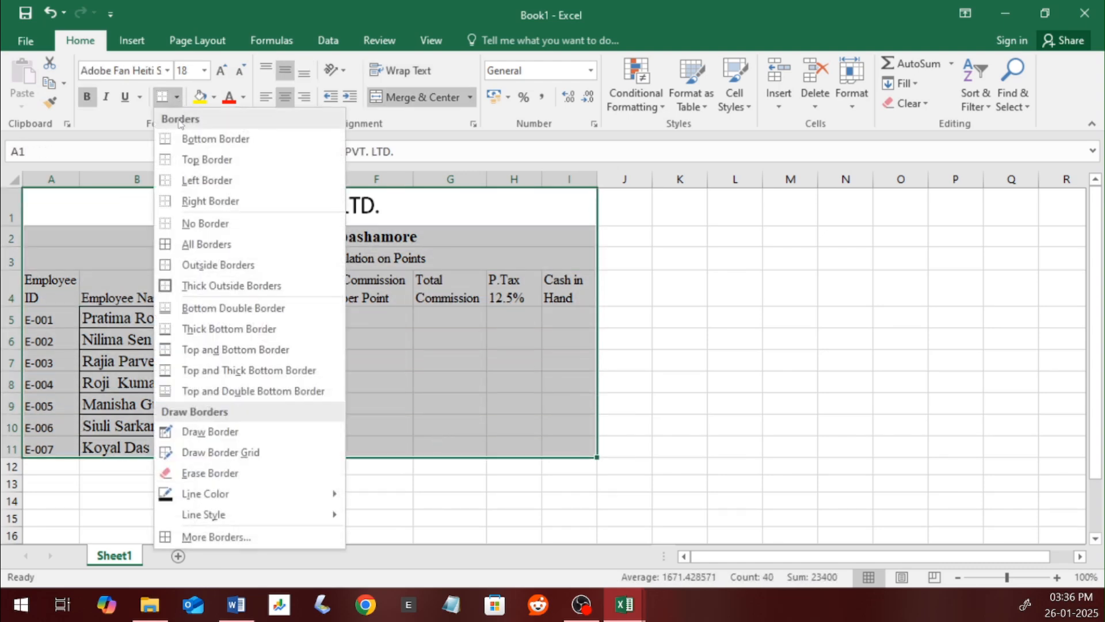
click(201, 243)
click(354, 365)
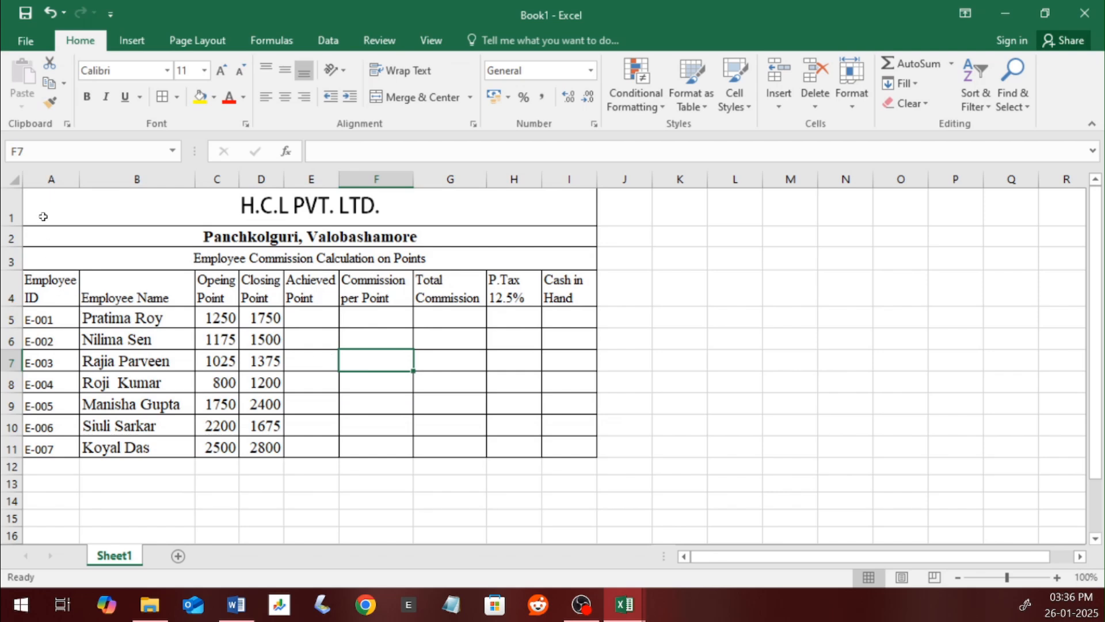
Step: Set the font size of the table from the subtitle row through the last employee row, A3:I11, uniformly to 12
mouse_move(112, 264)
mouse_down()
mouse_move(328, 443)
mouse_move(569, 447)
mouse_up()
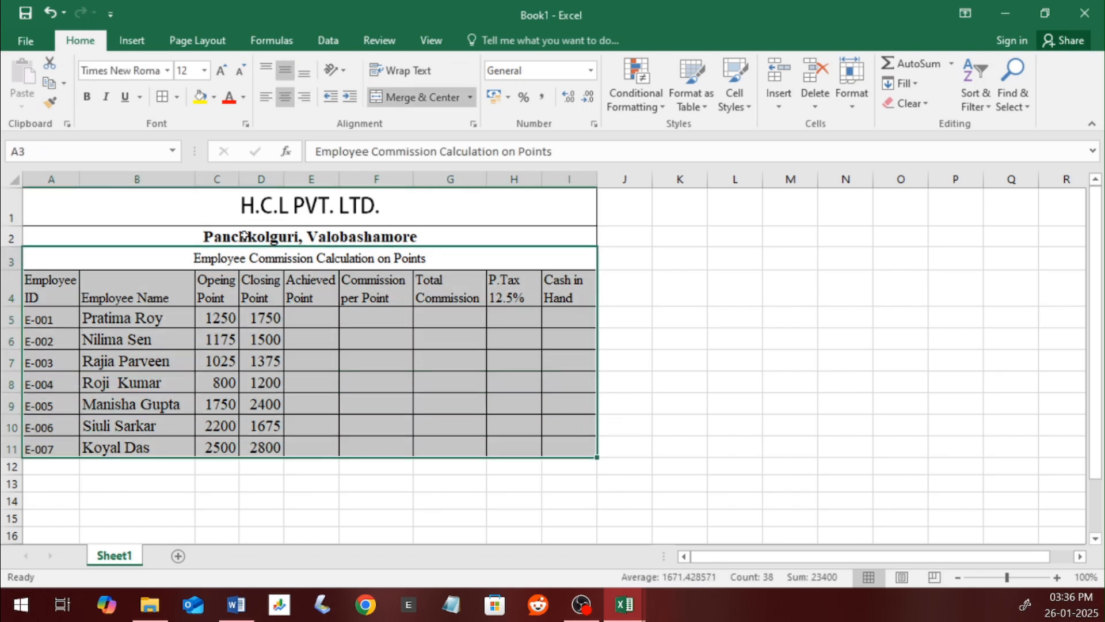
click(220, 71)
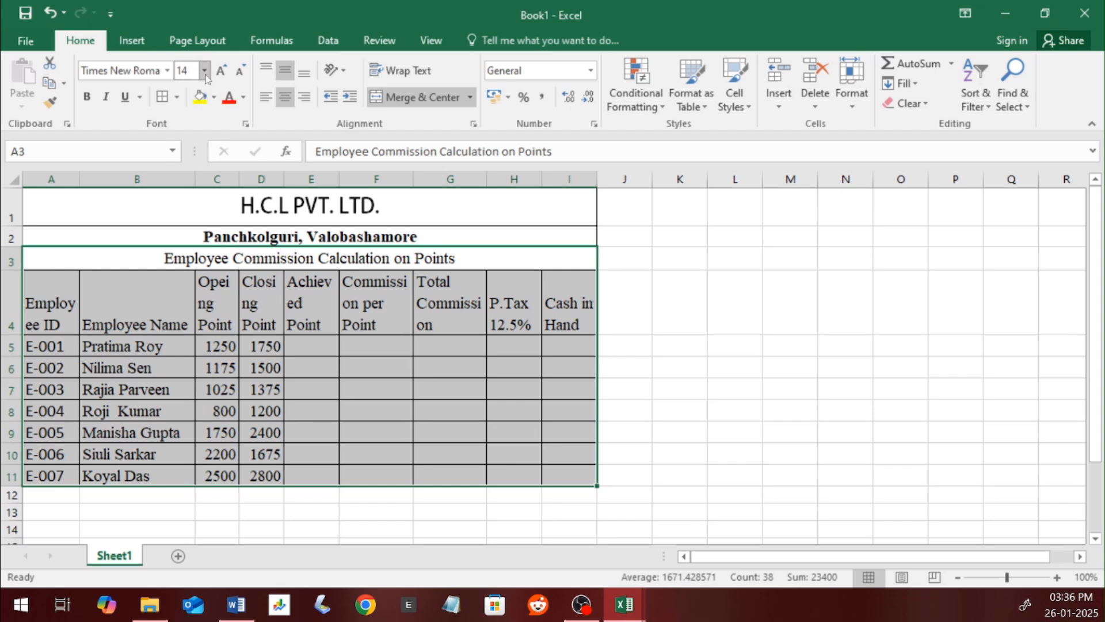
click(241, 71)
click(382, 333)
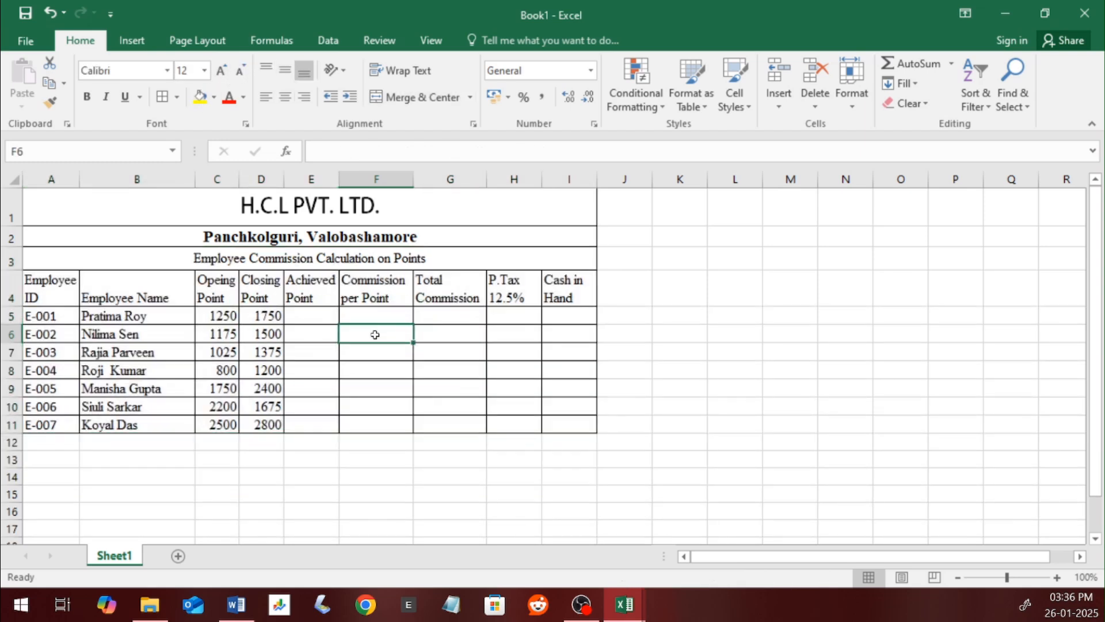
Step: Calculate the first employee's achieved points in E5 by subtracting opening from closing points with =D5-C5
click(315, 312)
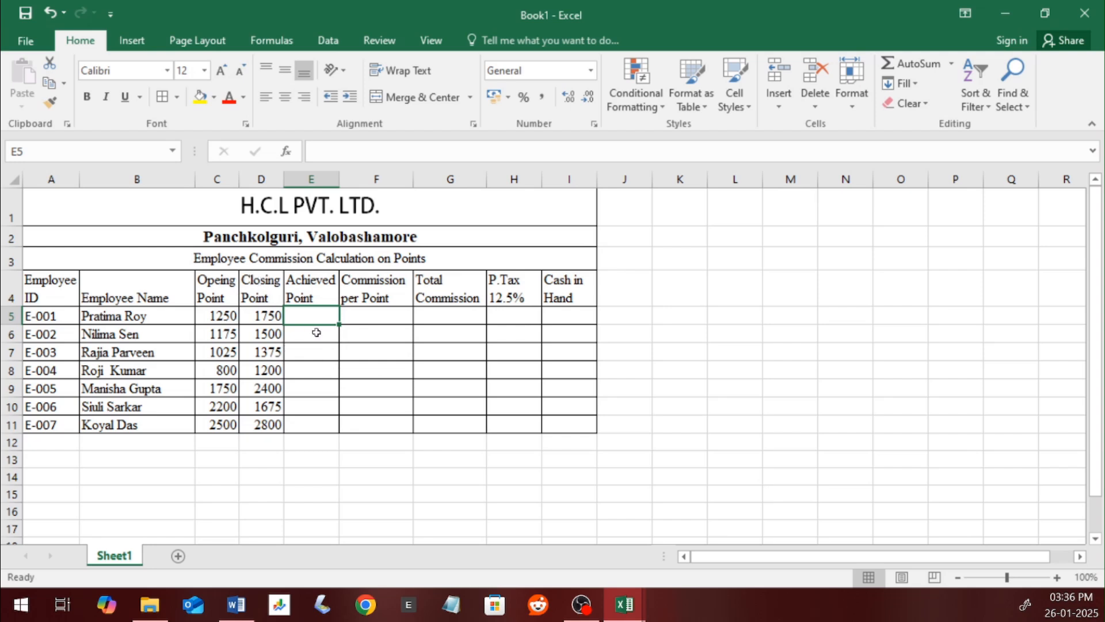
text(=)
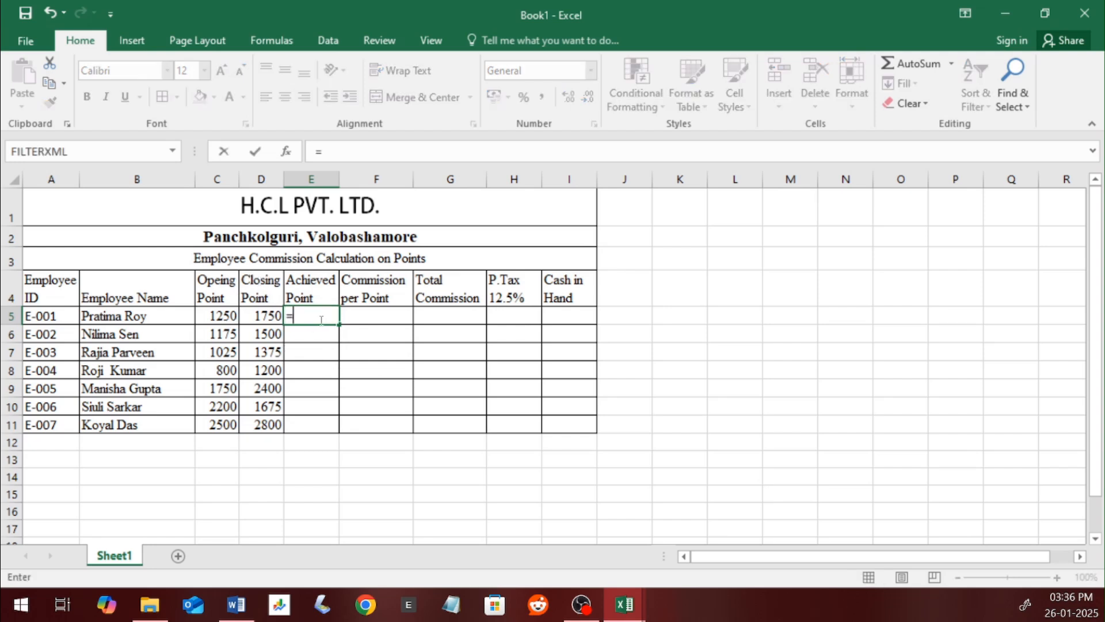
click(259, 305)
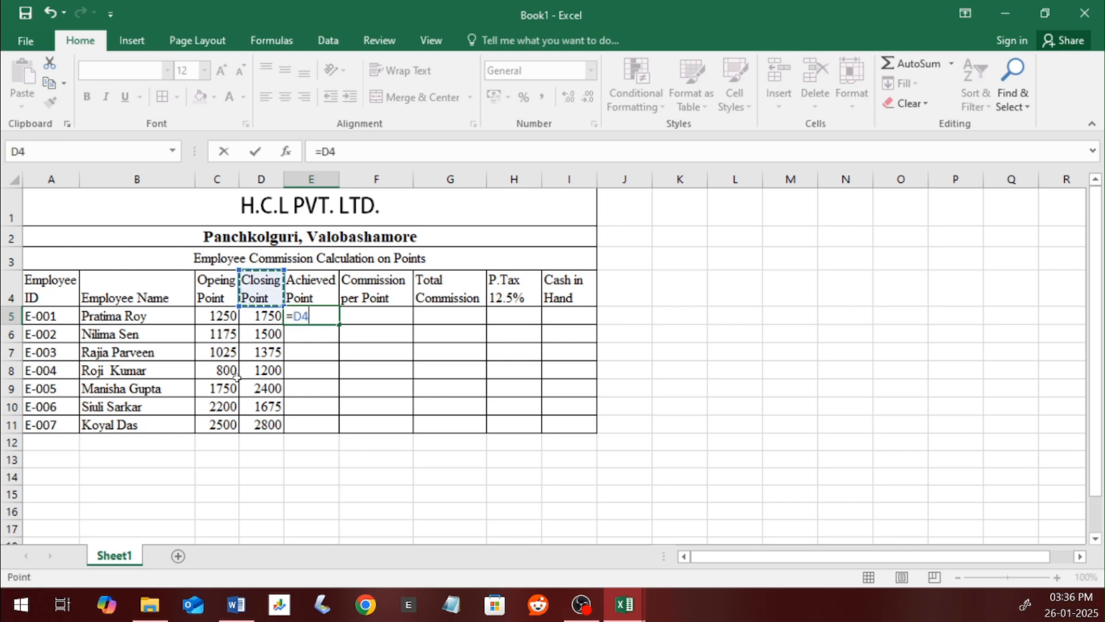
click(260, 318)
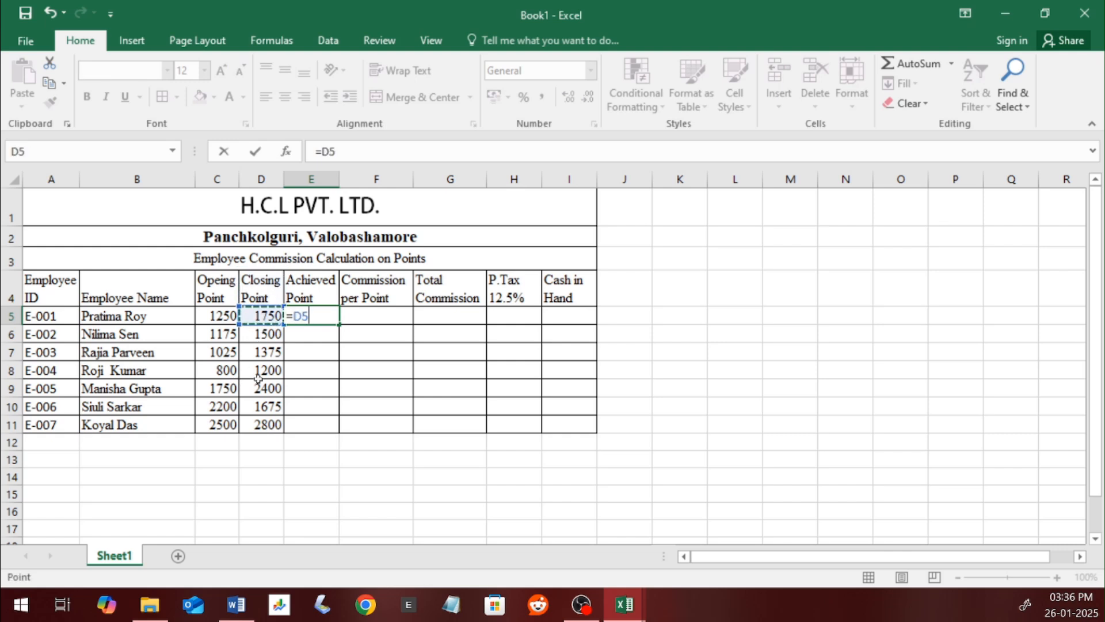
text(-)
click(211, 319)
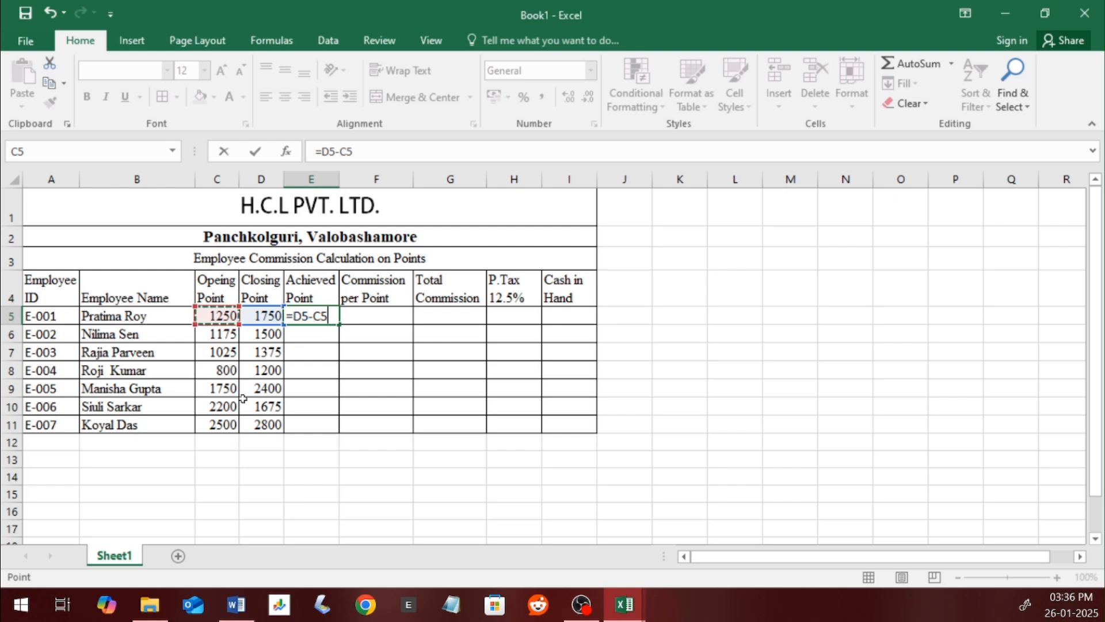
key(Return)
click(325, 310)
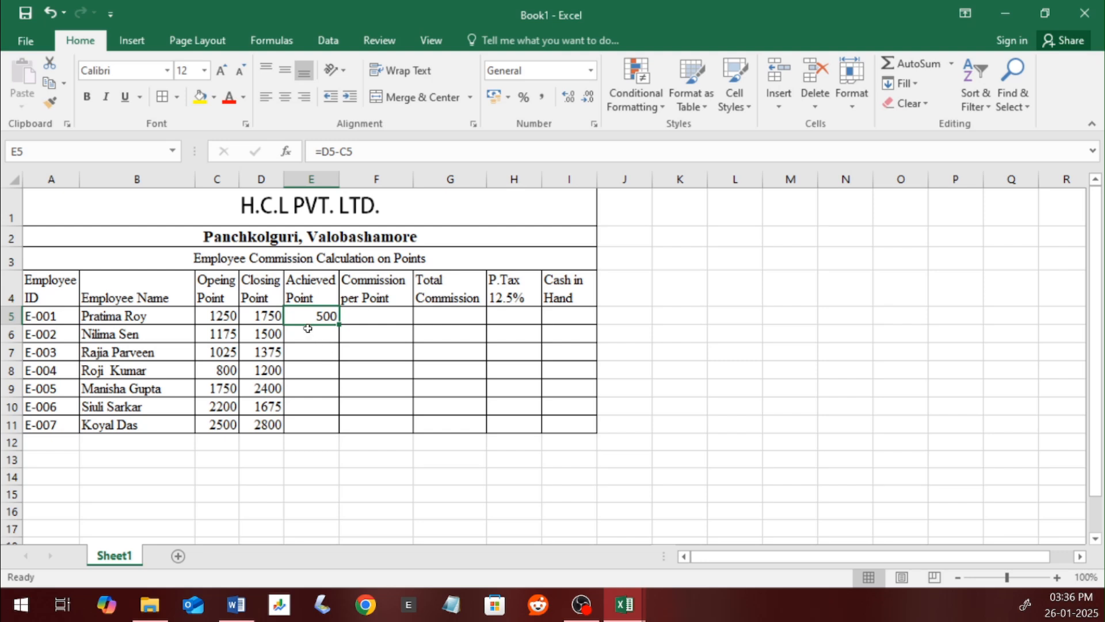
Step: Enter 75 as the first employee's commission per point in F5 and widen column F slightly
click(375, 316)
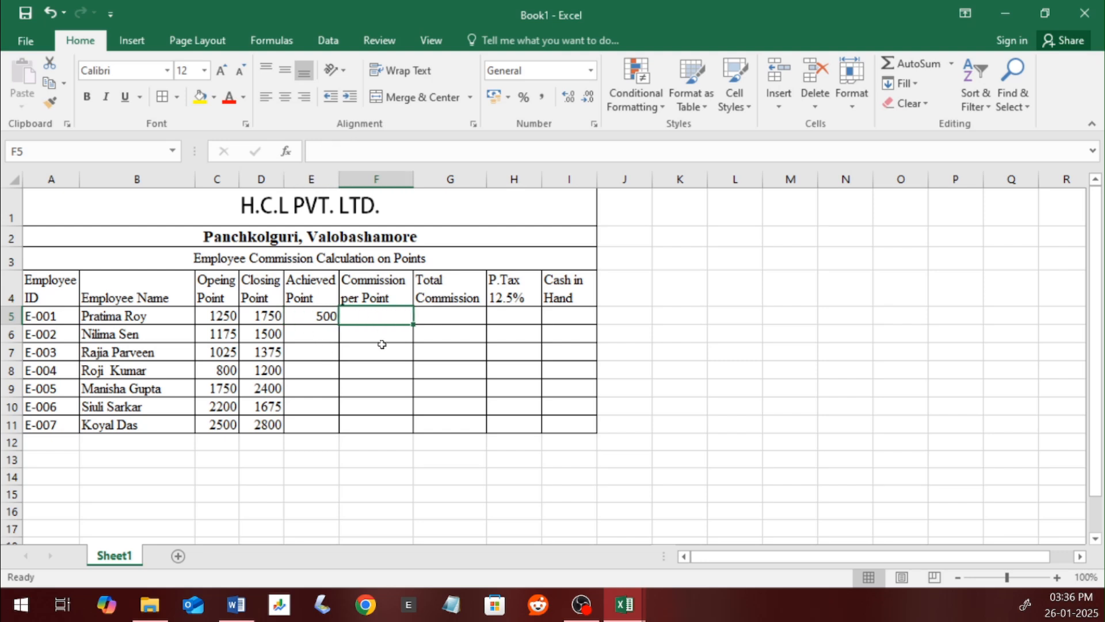
text(75)
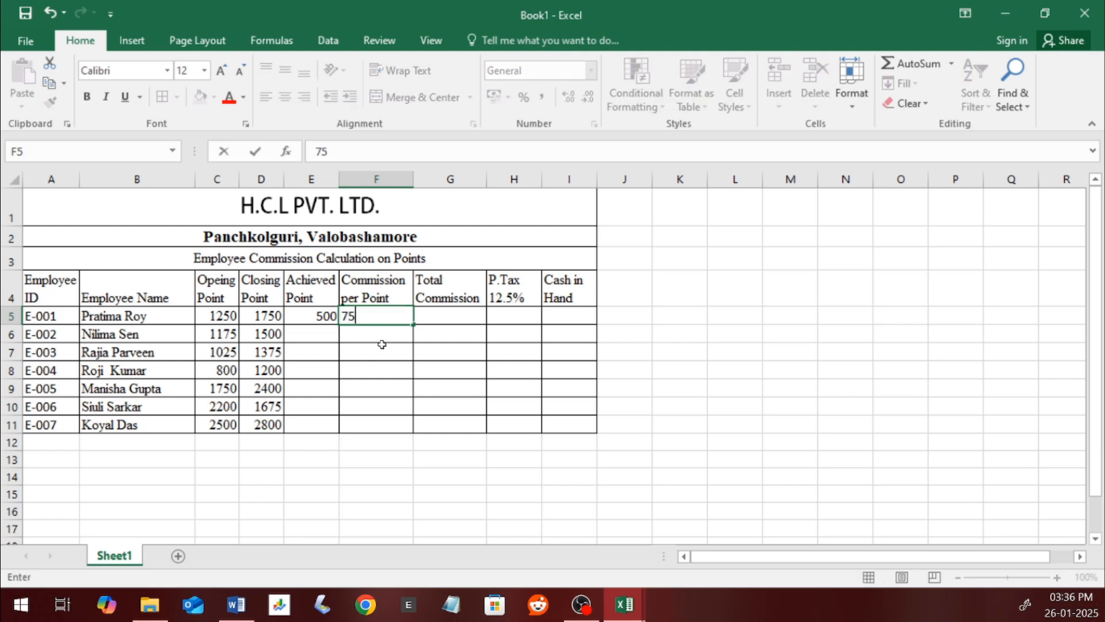
key(Return)
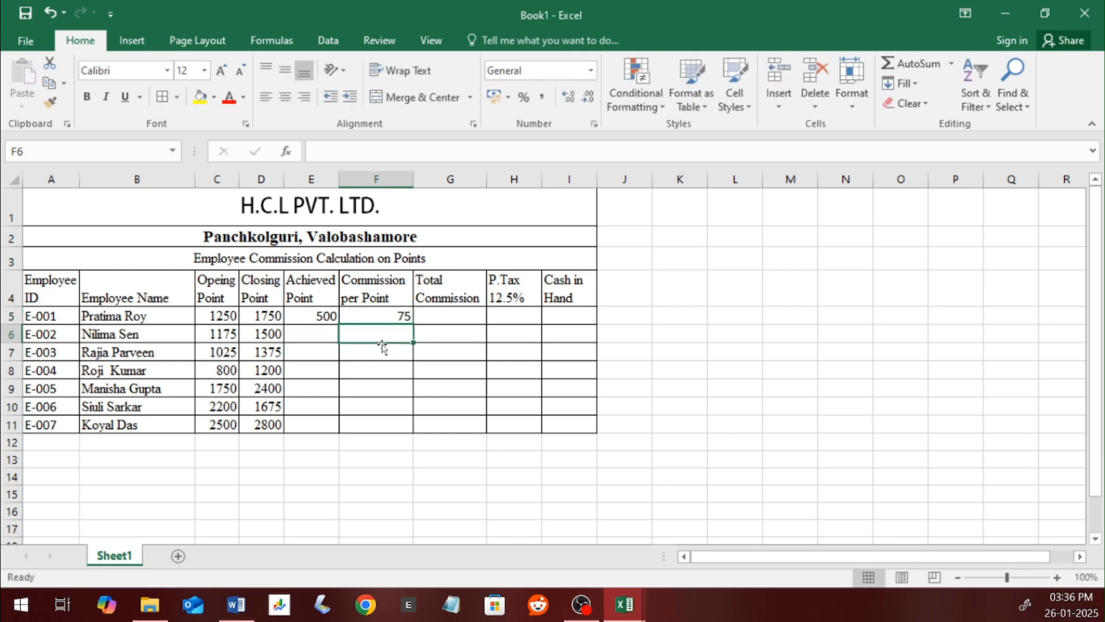
click(399, 315)
drag(413, 184, 433, 184)
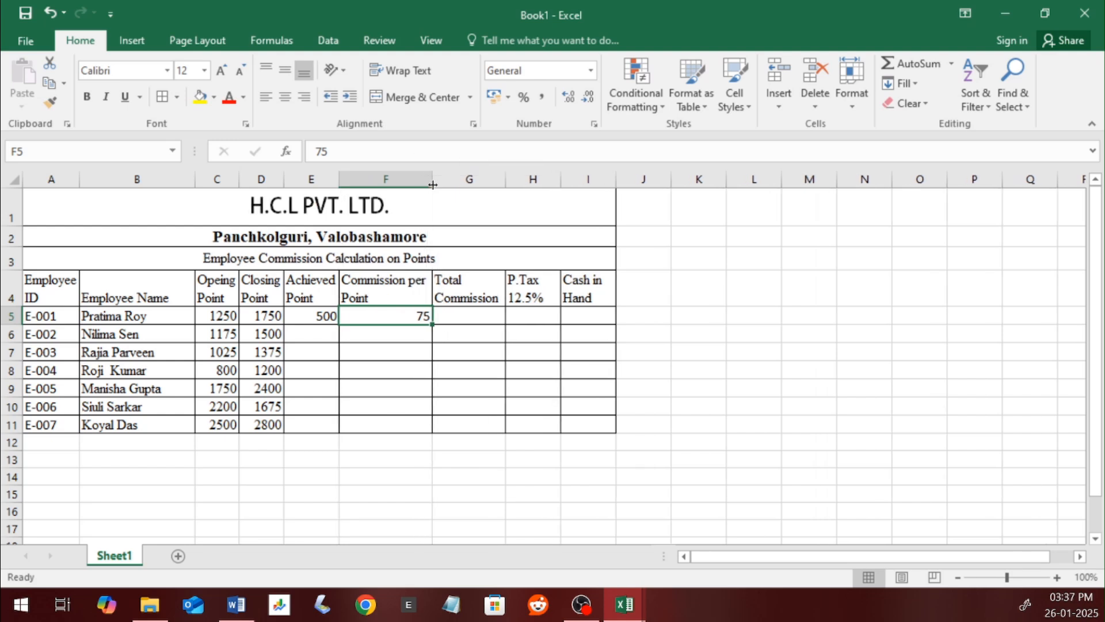
Step: Format the commission per point in F5 as Currency and fill it down to F11
drag(401, 314, 390, 422)
drag(395, 311, 397, 424)
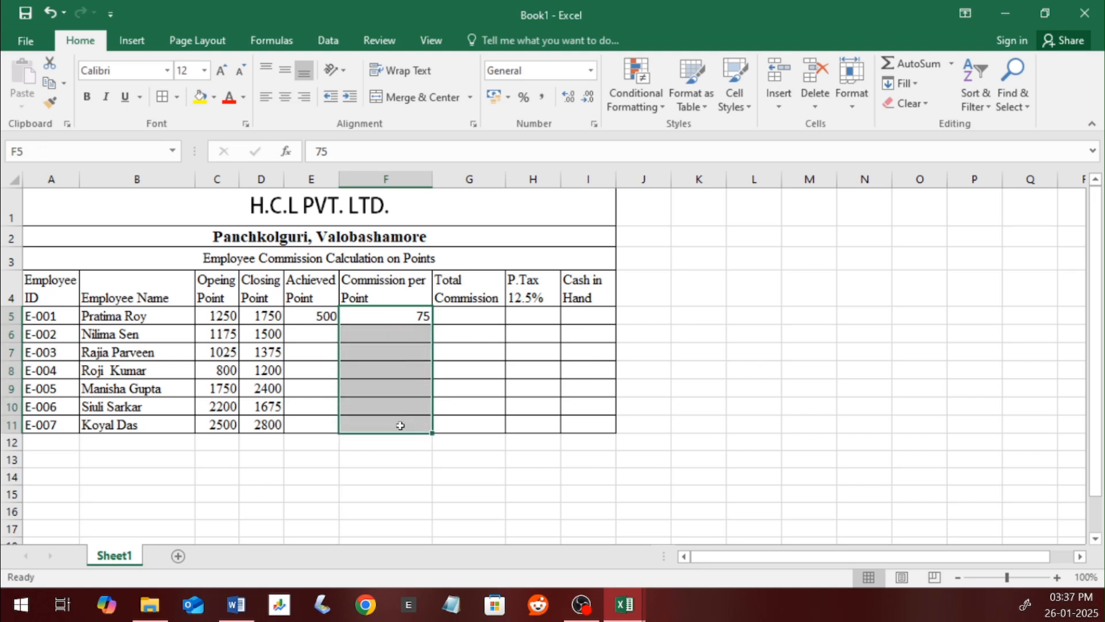
click(411, 316)
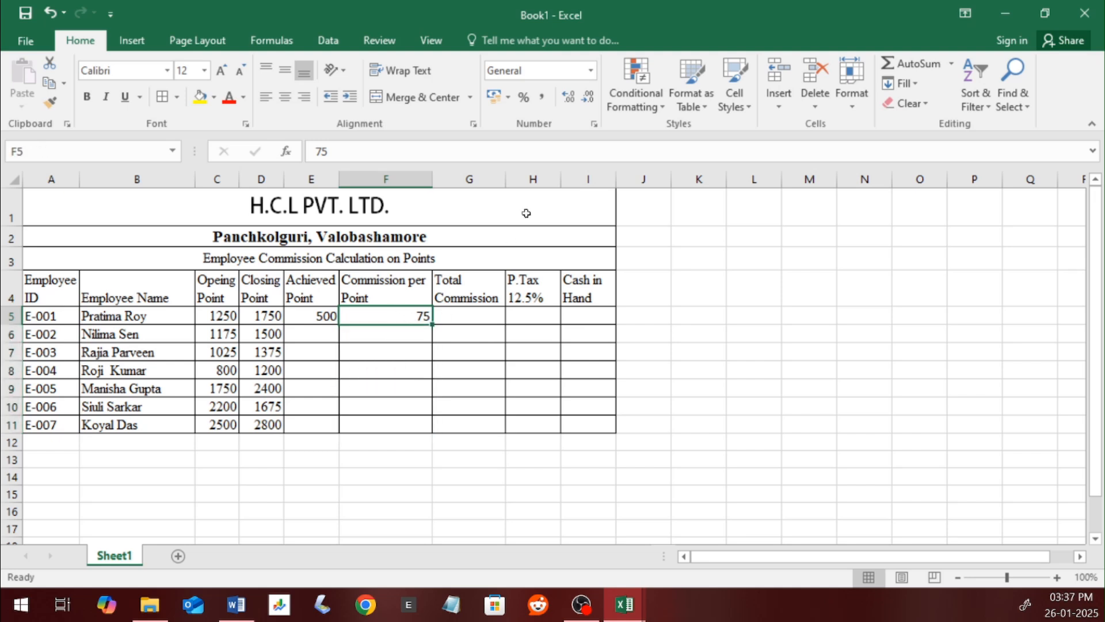
click(591, 71)
click(552, 177)
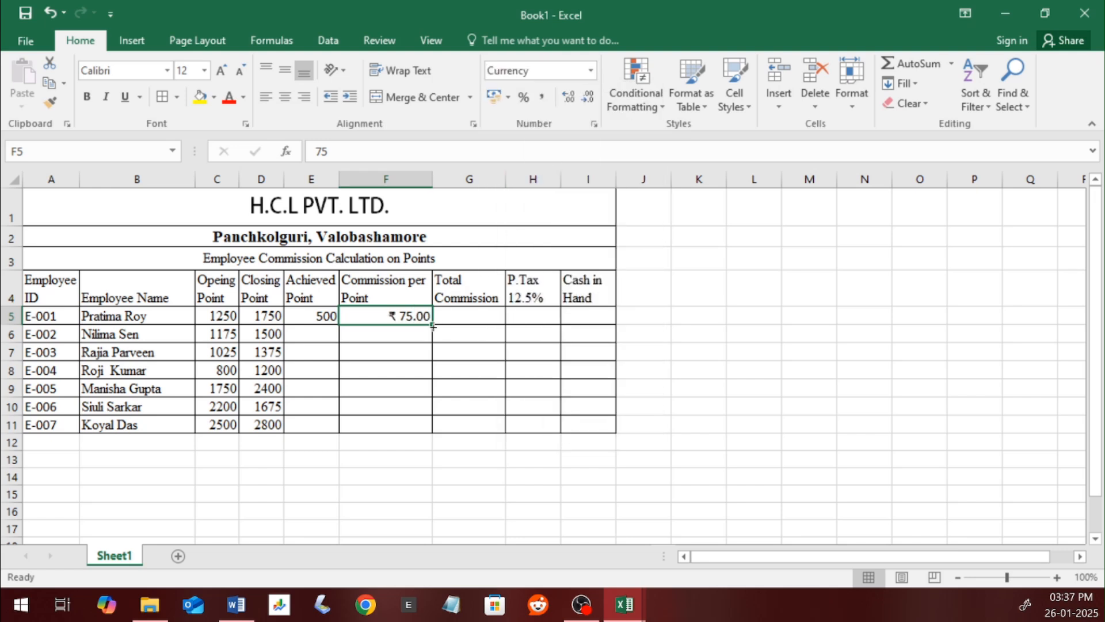
drag(432, 325, 432, 428)
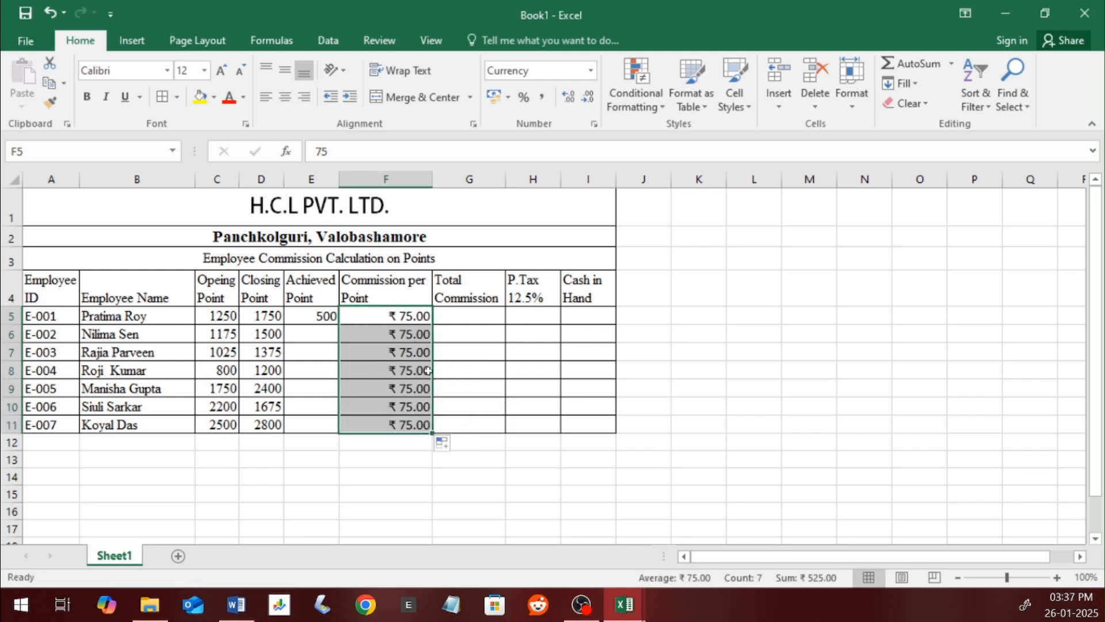
Step: Examine which cells the Achieved Point formula in E5 refers to, leaving the formula as it is
click(317, 316)
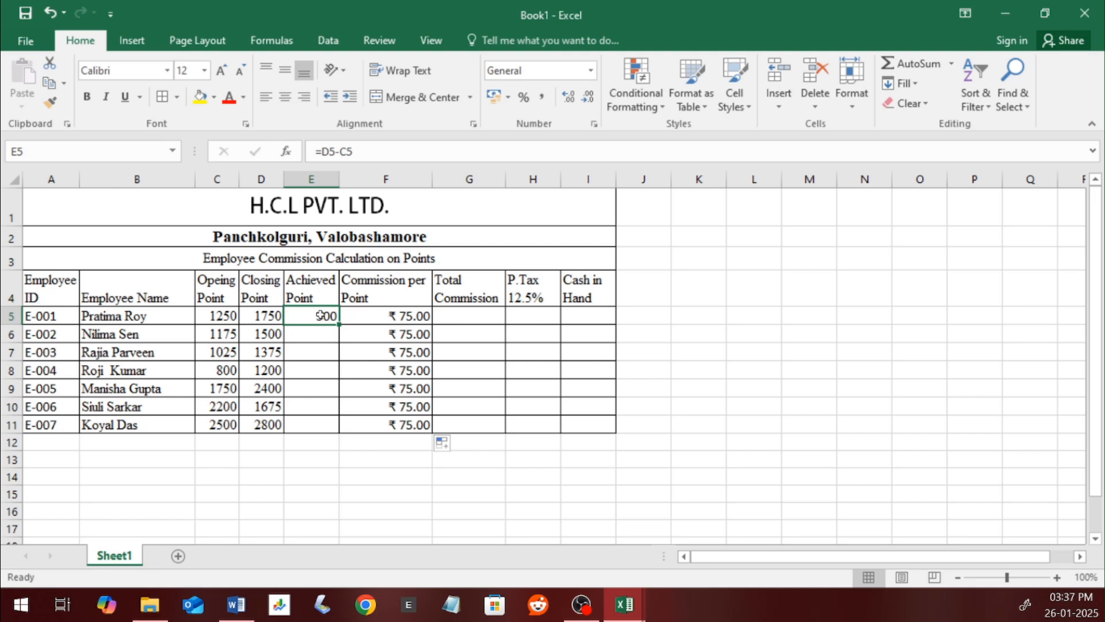
double_click(320, 315)
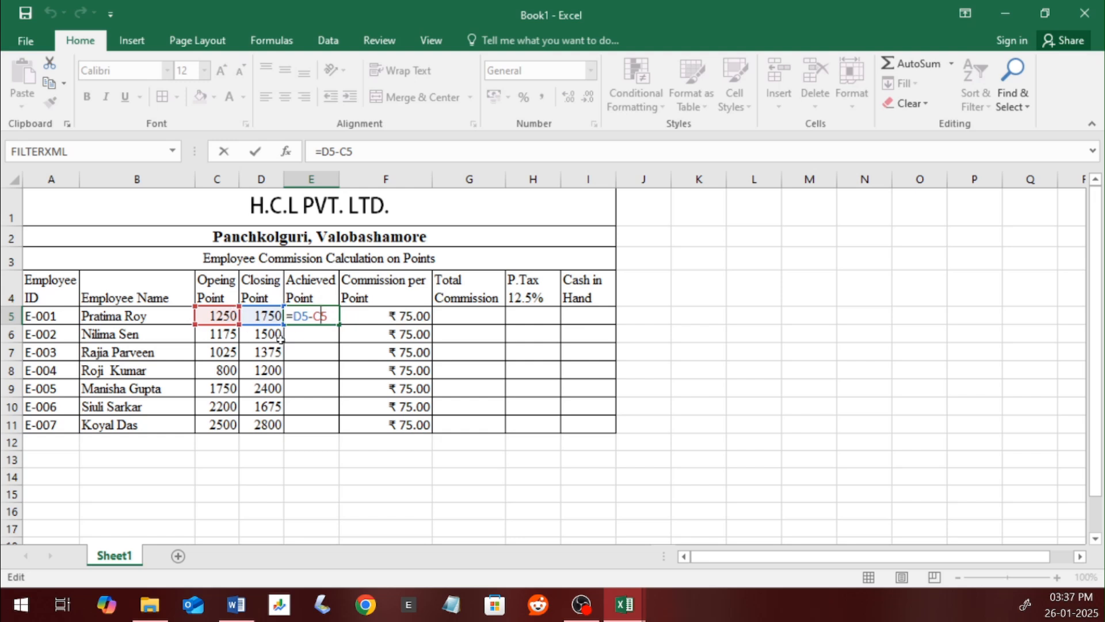
key(Return)
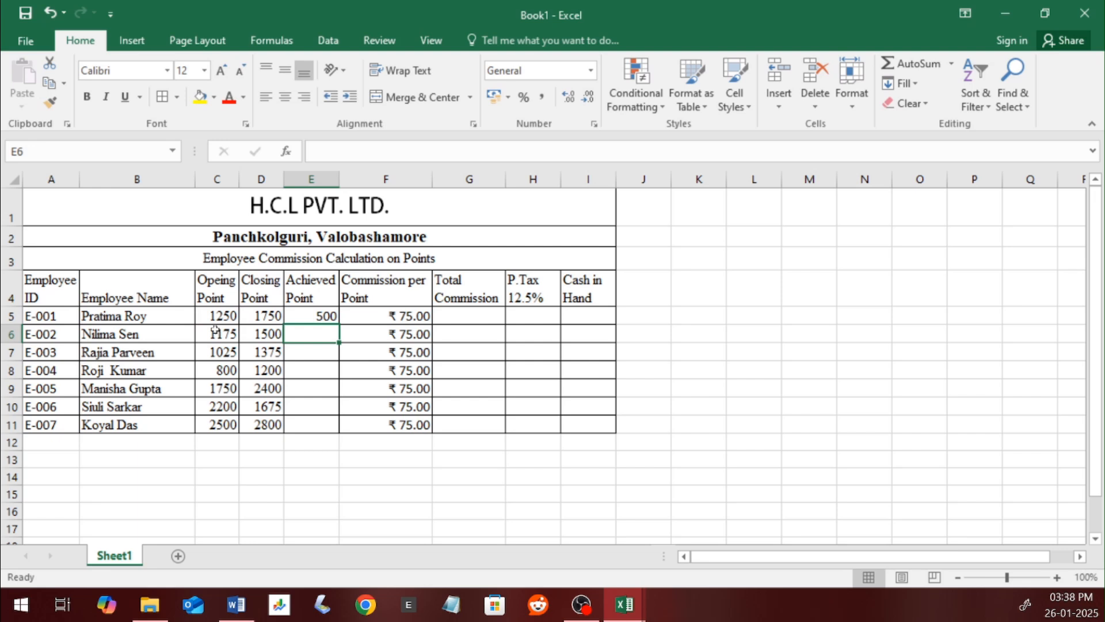
click(309, 313)
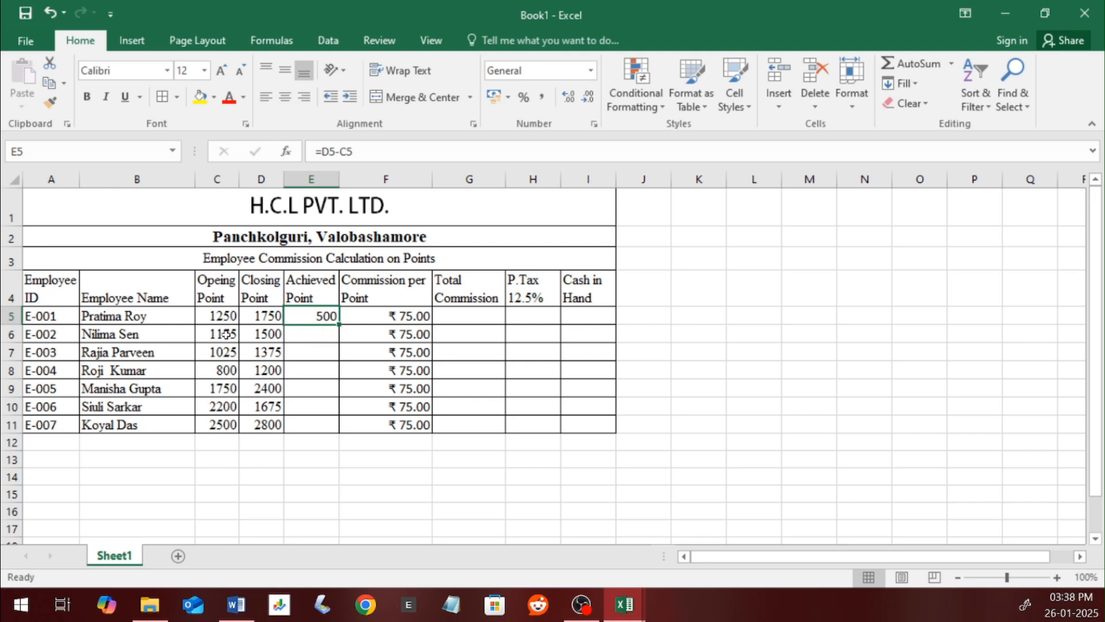
double_click(317, 313)
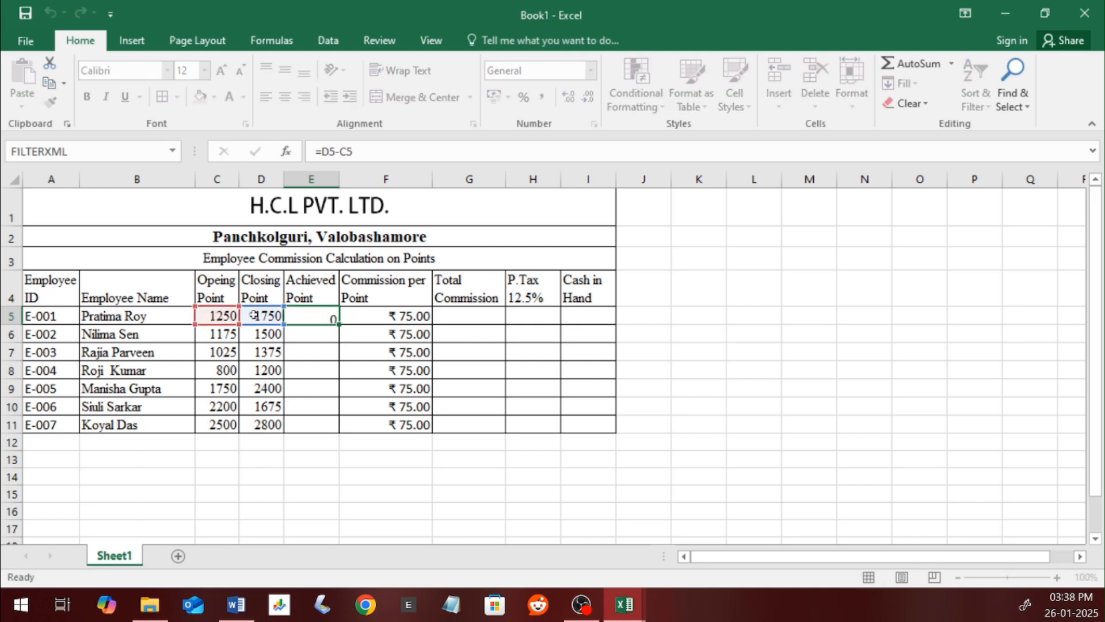
key(Return)
Step: Enter the formula =D6-C6 in E6 for the second employee's achieved points
text(=D)
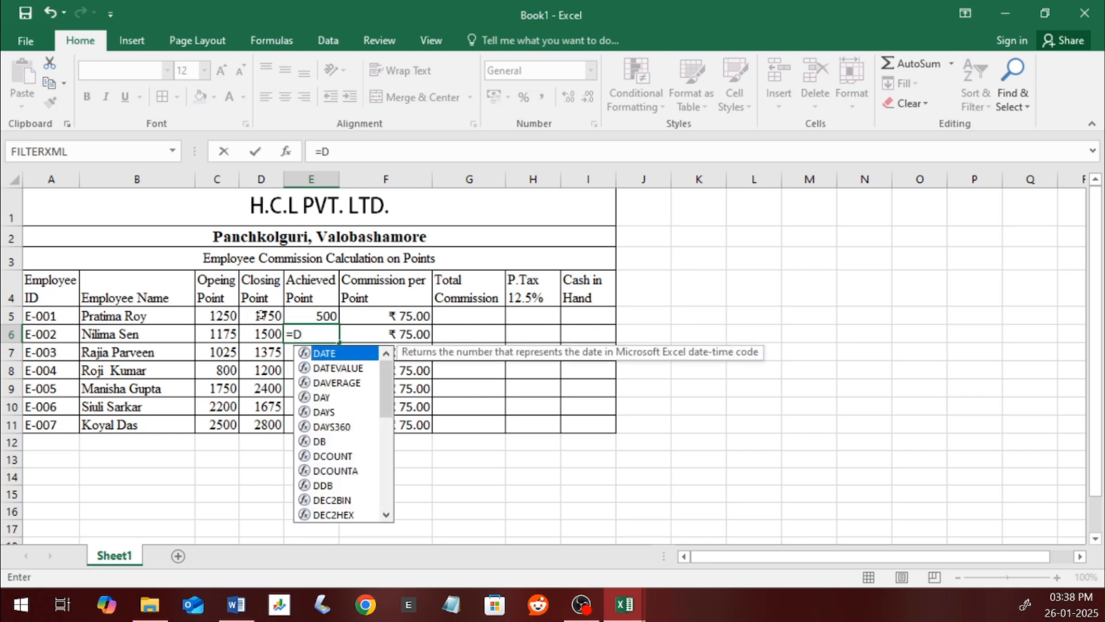
text(6-)
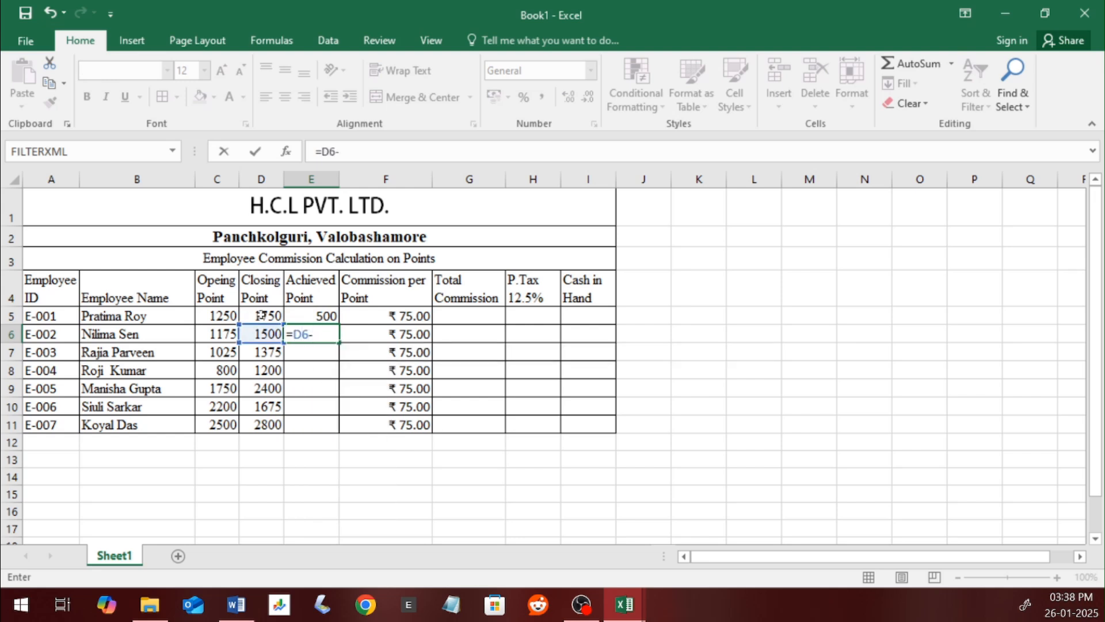
text(C6)
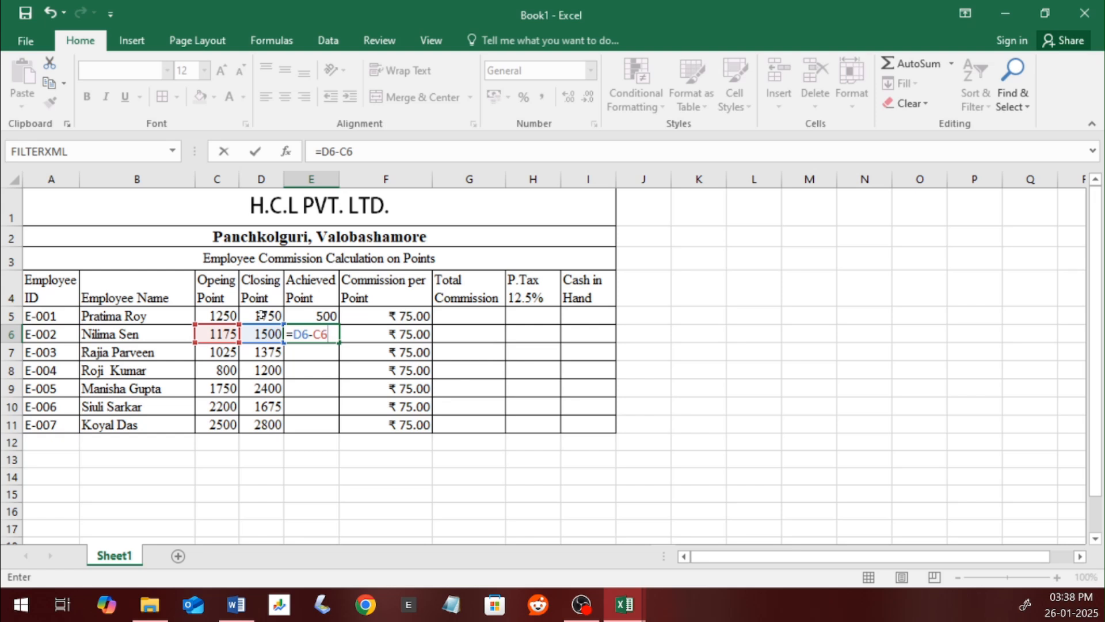
key(Return)
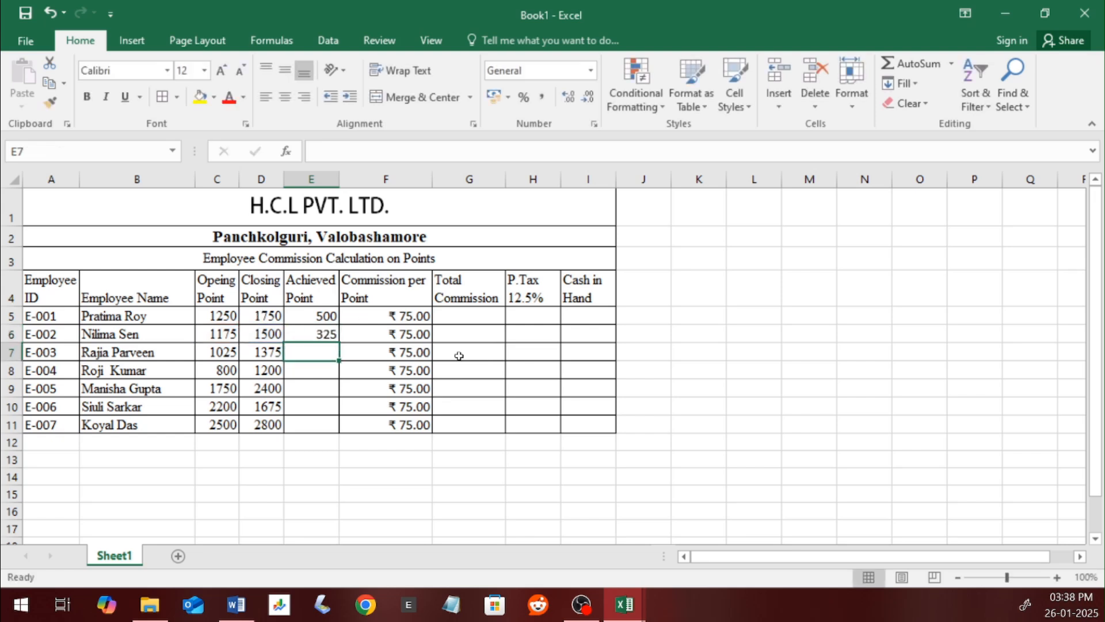
Step: Fill the Achieved Point formula from E6 down to the last employee in E11
click(316, 332)
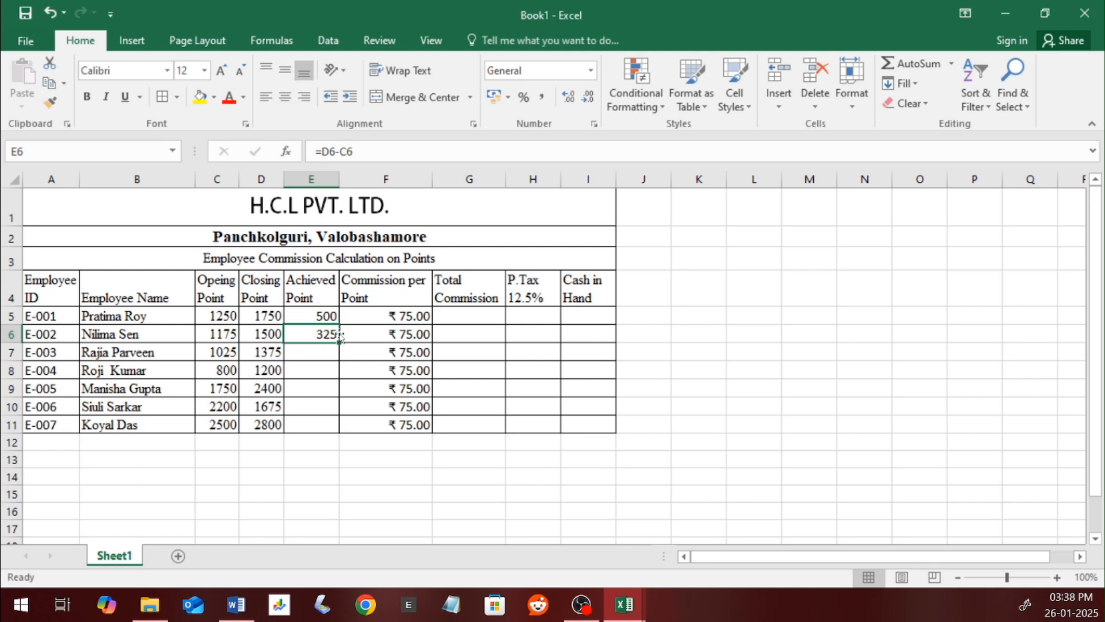
drag(340, 339, 339, 343)
drag(341, 344, 334, 426)
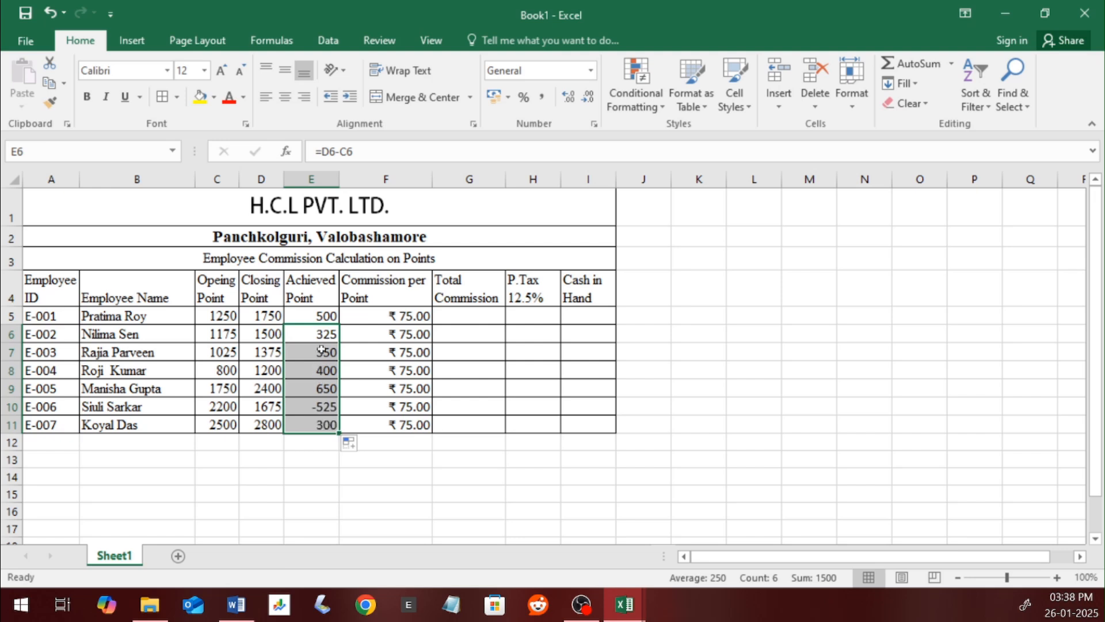
Step: Correct the points of employee E-006 by setting the opening point in C10 to 1675 and the closing point in D10 to 2200
click(258, 409)
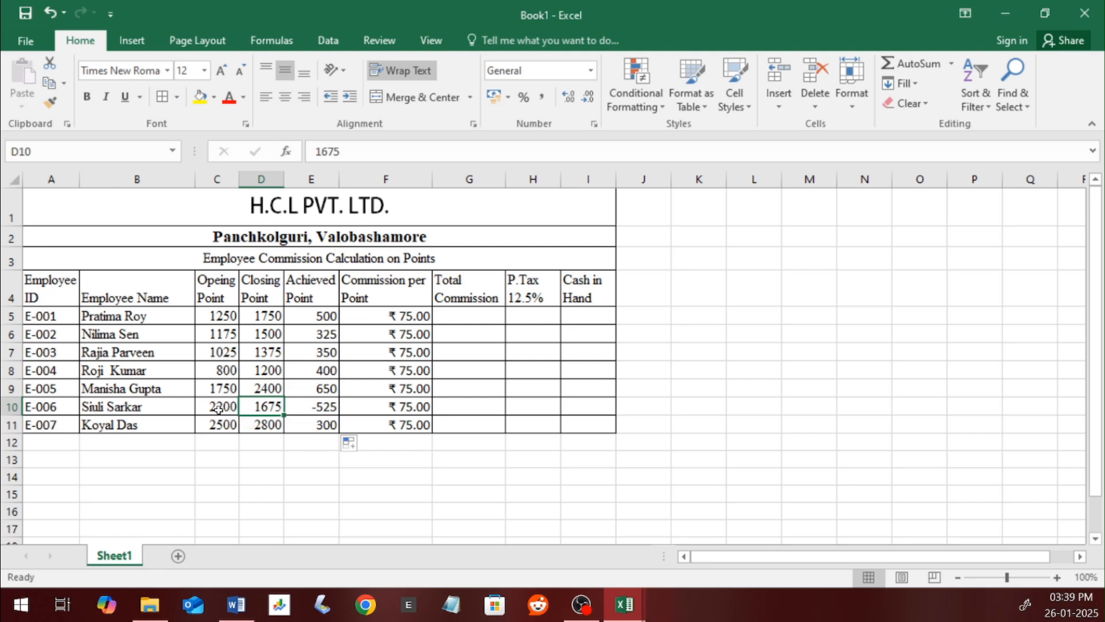
click(218, 409)
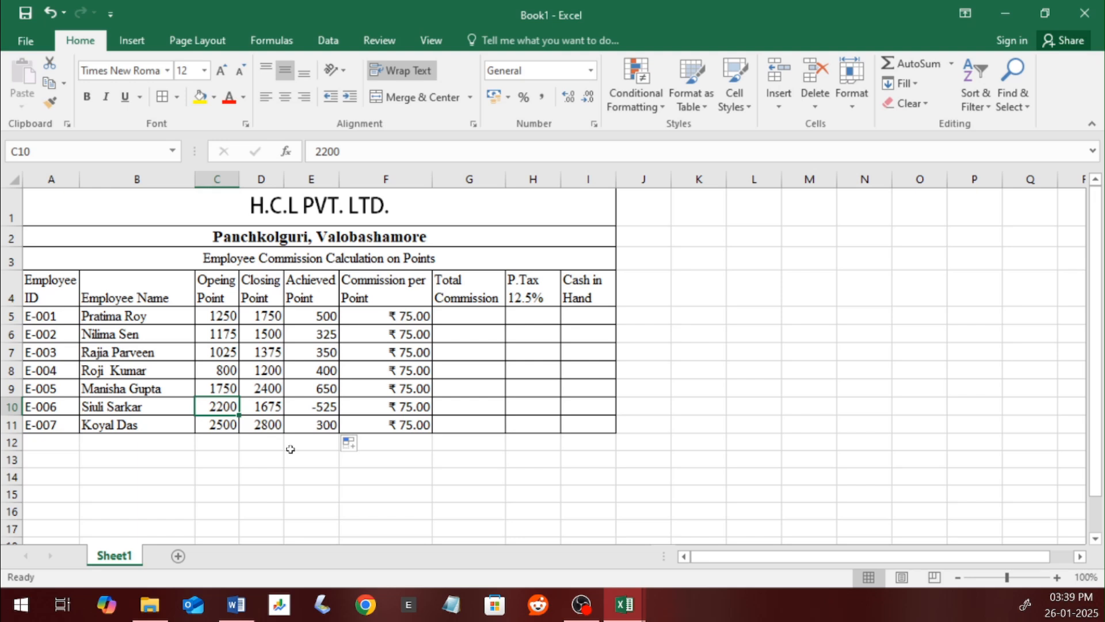
key(Right)
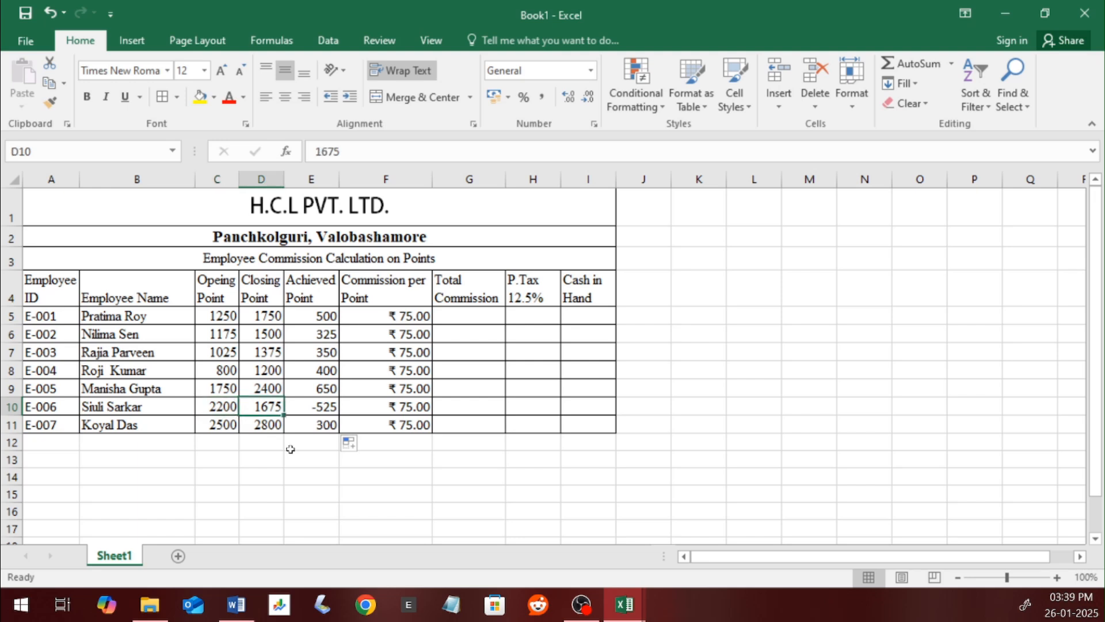
key(Left)
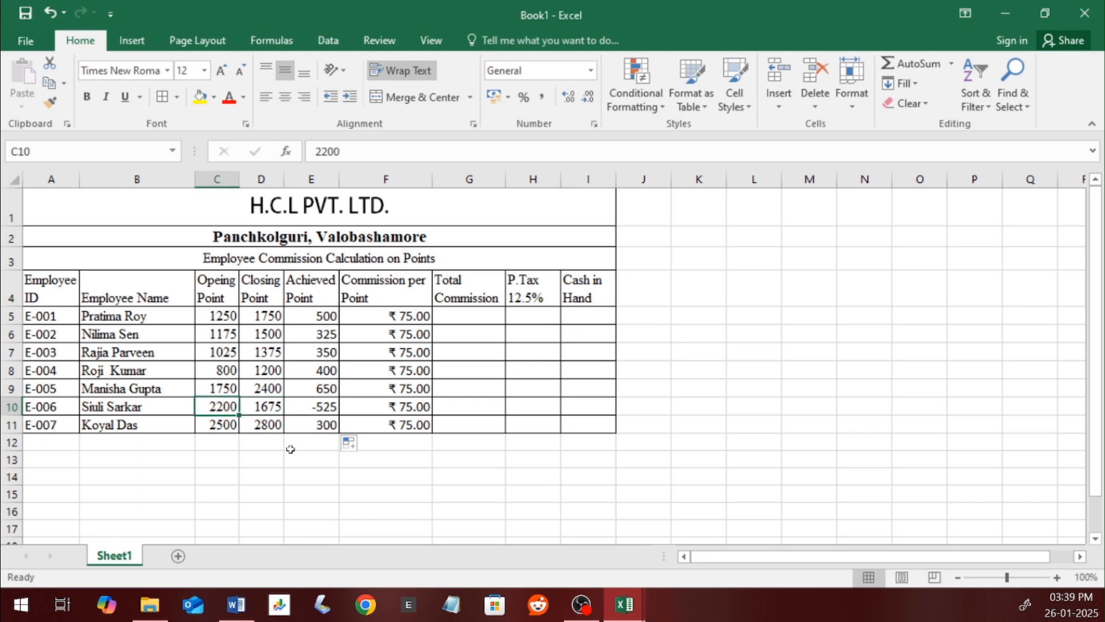
text(1675)
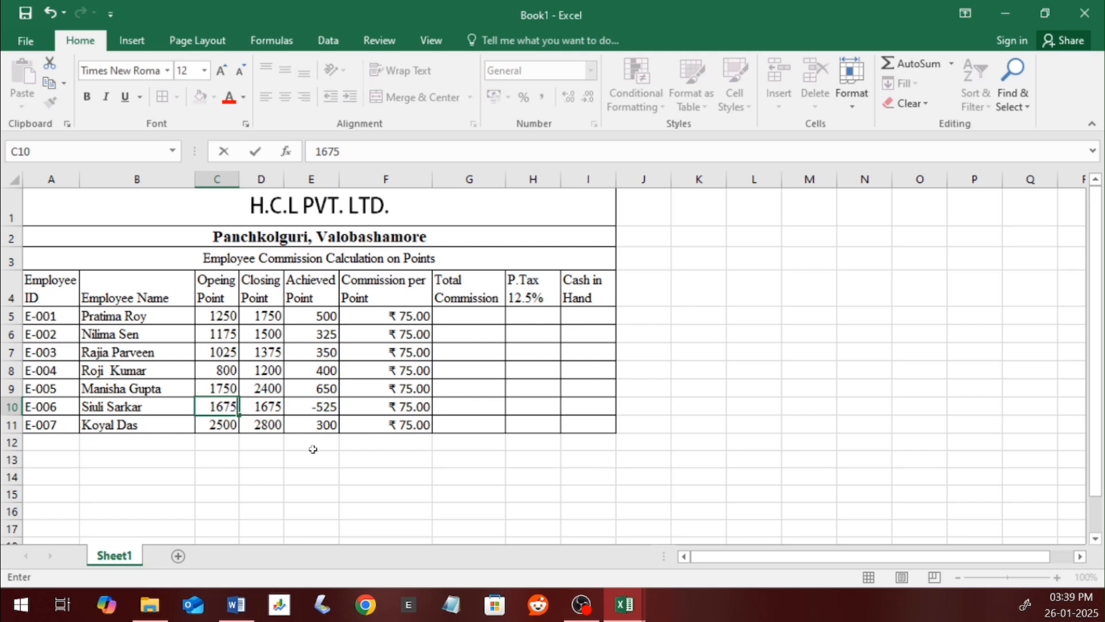
key(Tab)
text(2200)
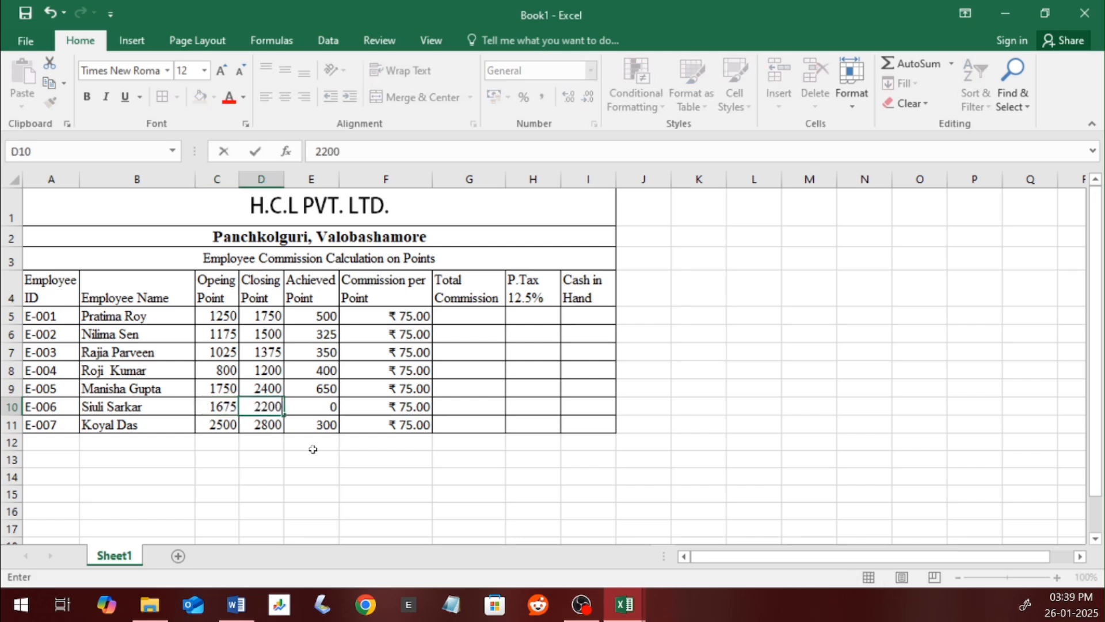
key(Return)
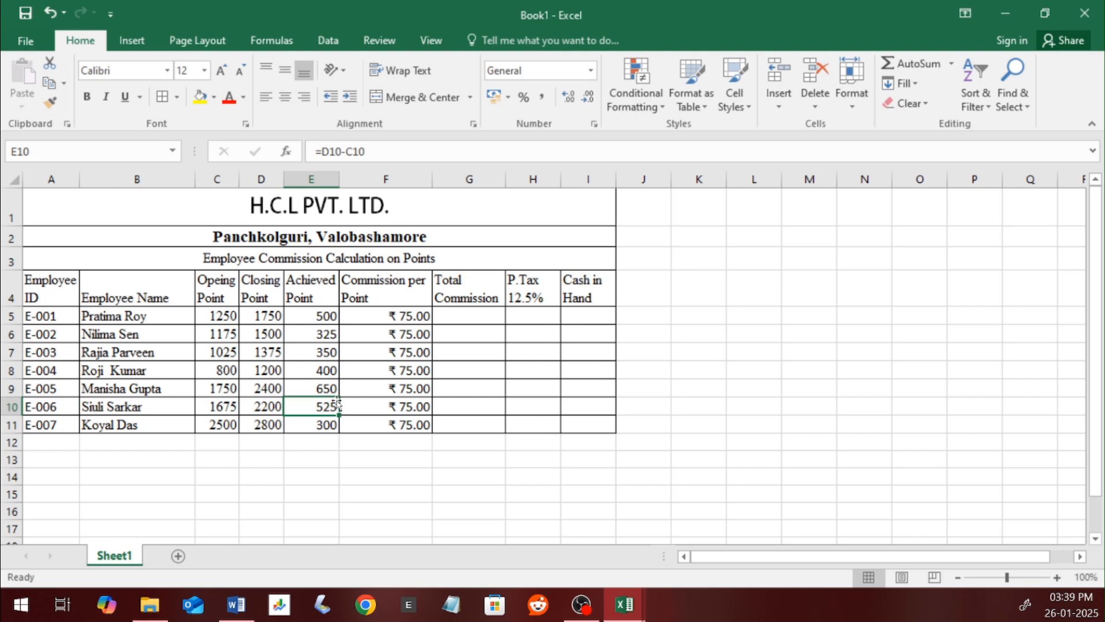
Step: Examine which cells the Achieved Point formulas in E5, E6 and E7 refer to, leaving them as they are
click(332, 316)
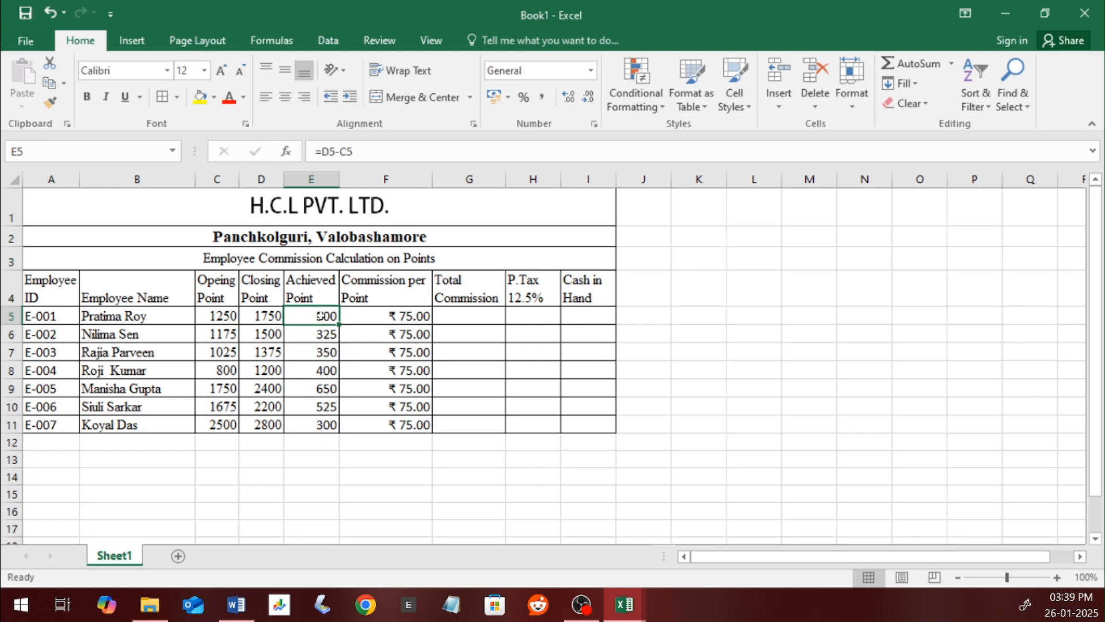
double_click(321, 316)
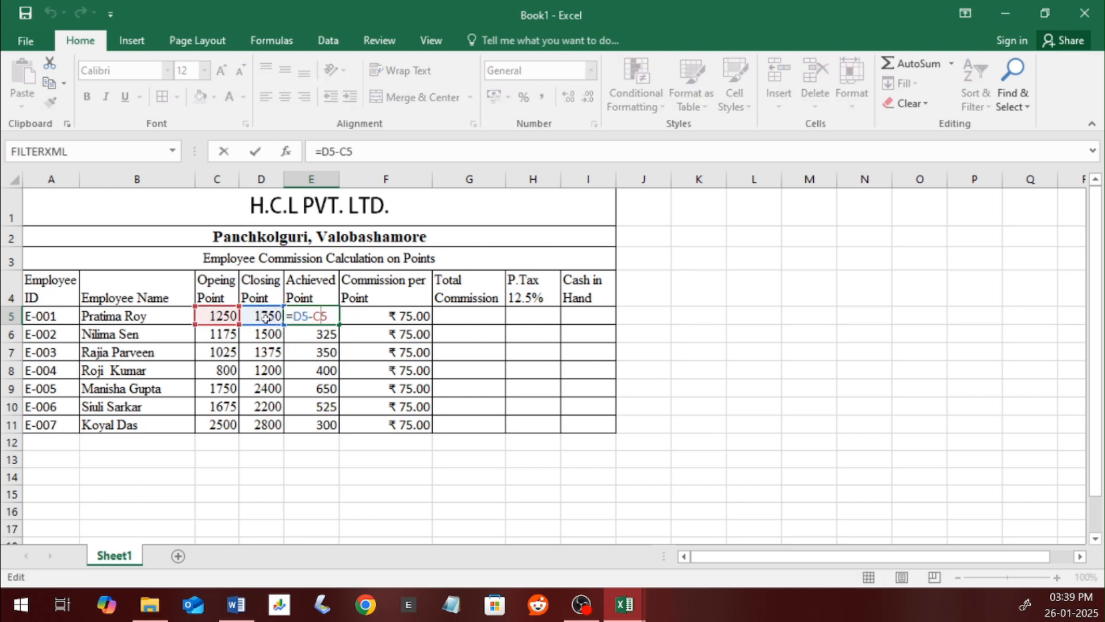
key(Return)
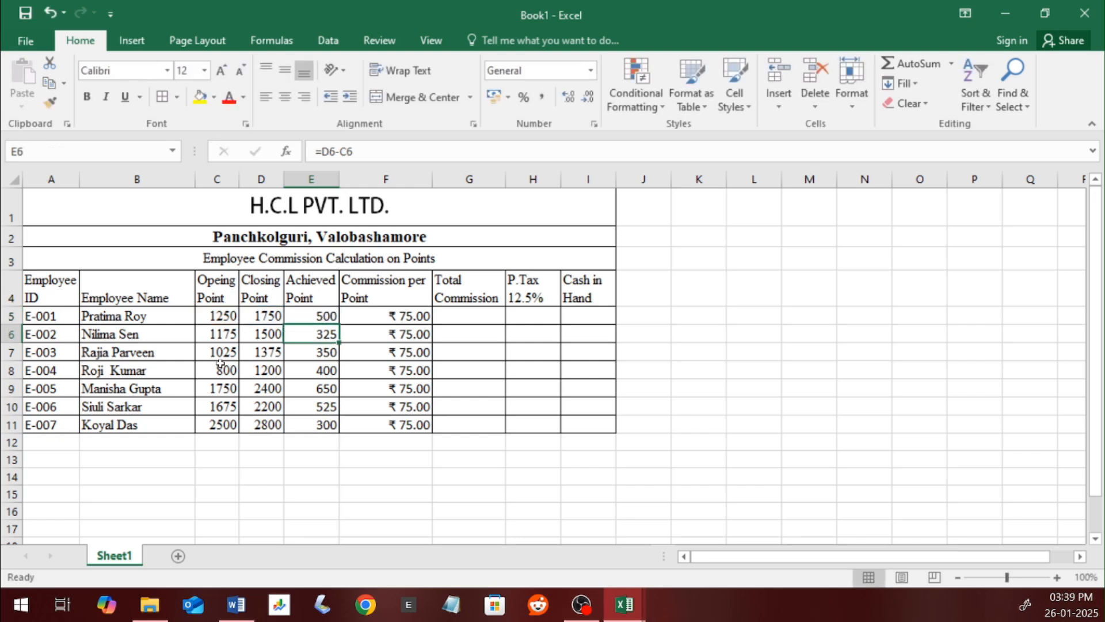
double_click(324, 332)
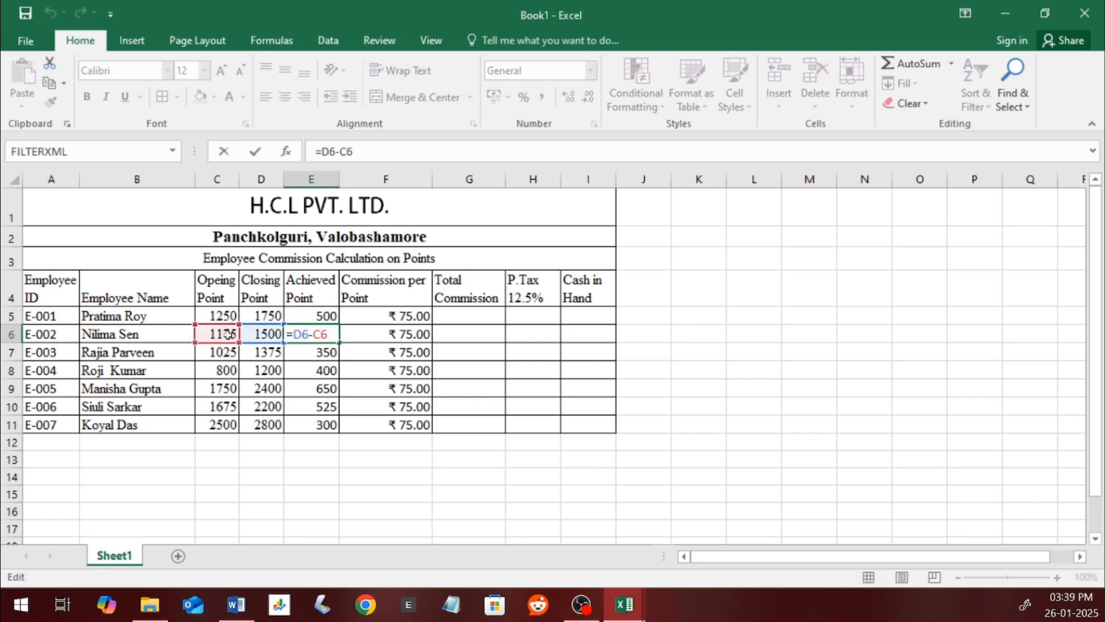
key(Return)
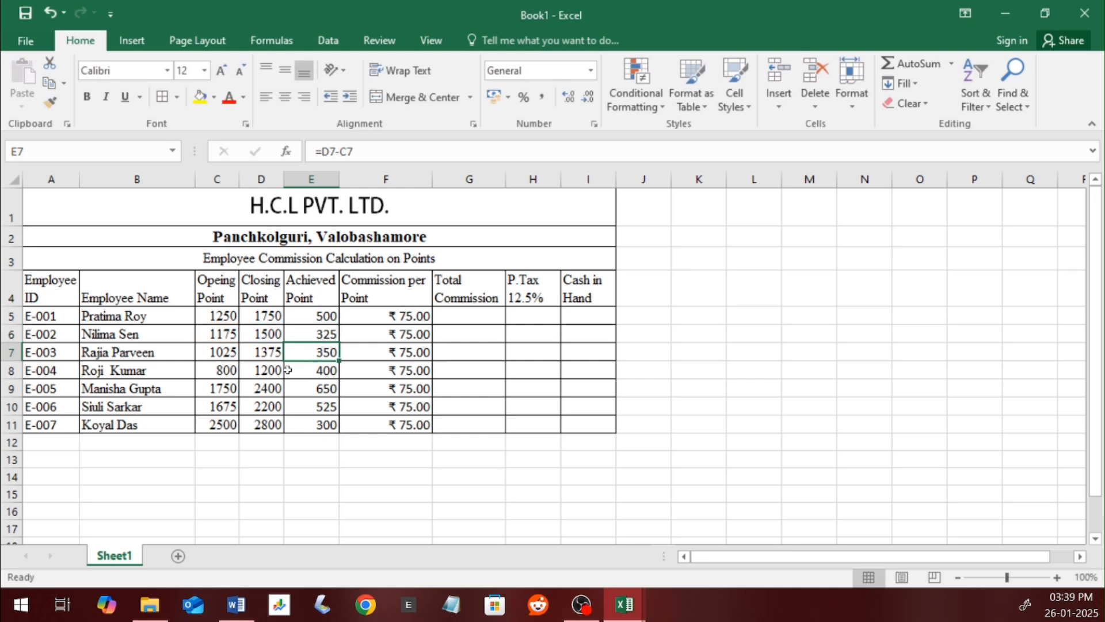
double_click(317, 351)
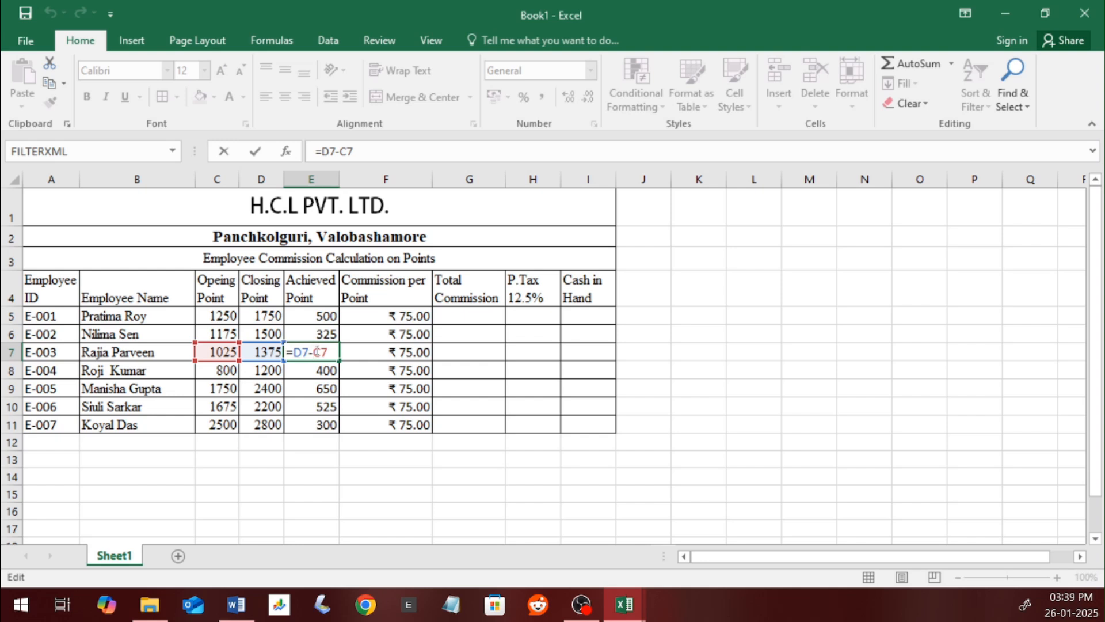
key(Return)
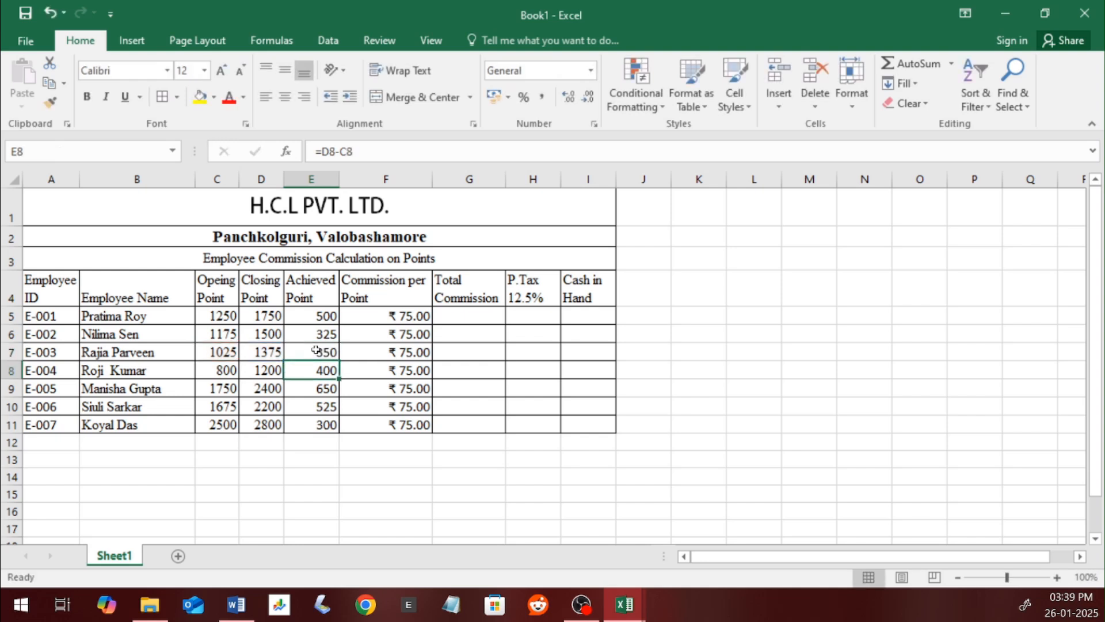
Step: Fill the Achieved Point formula from E7 down to E11 and inspect the formula in E11
click(315, 351)
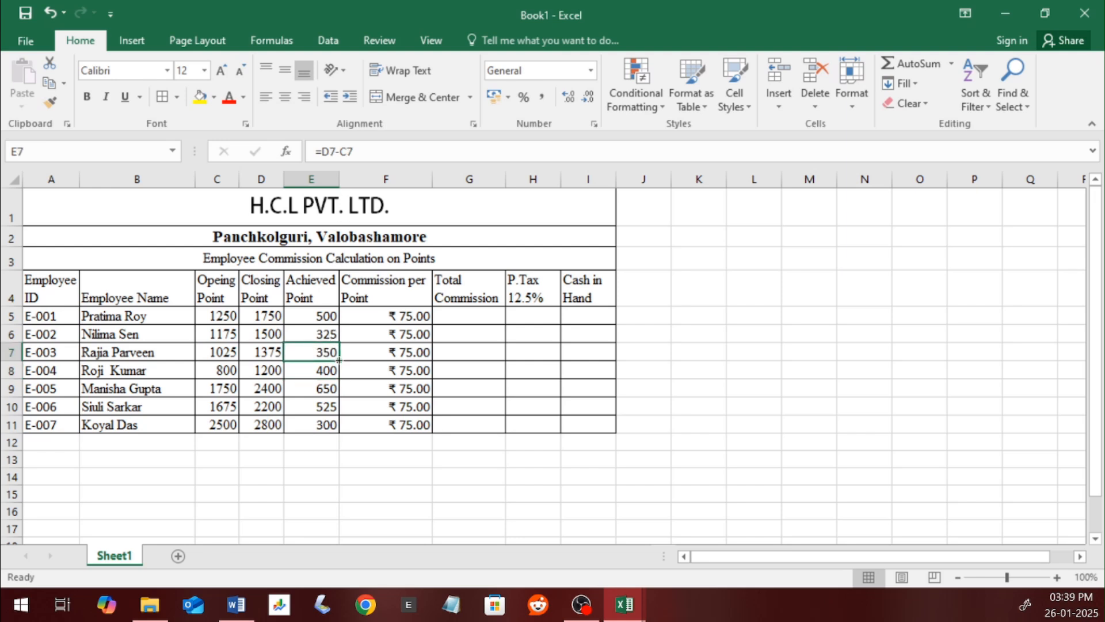
drag(339, 360, 330, 429)
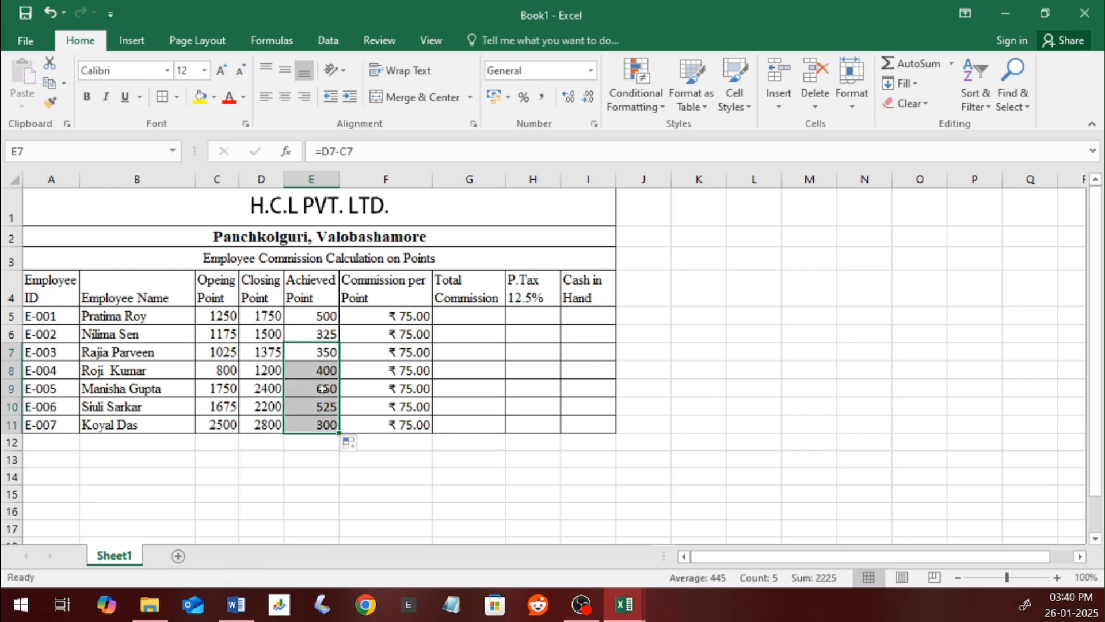
double_click(314, 424)
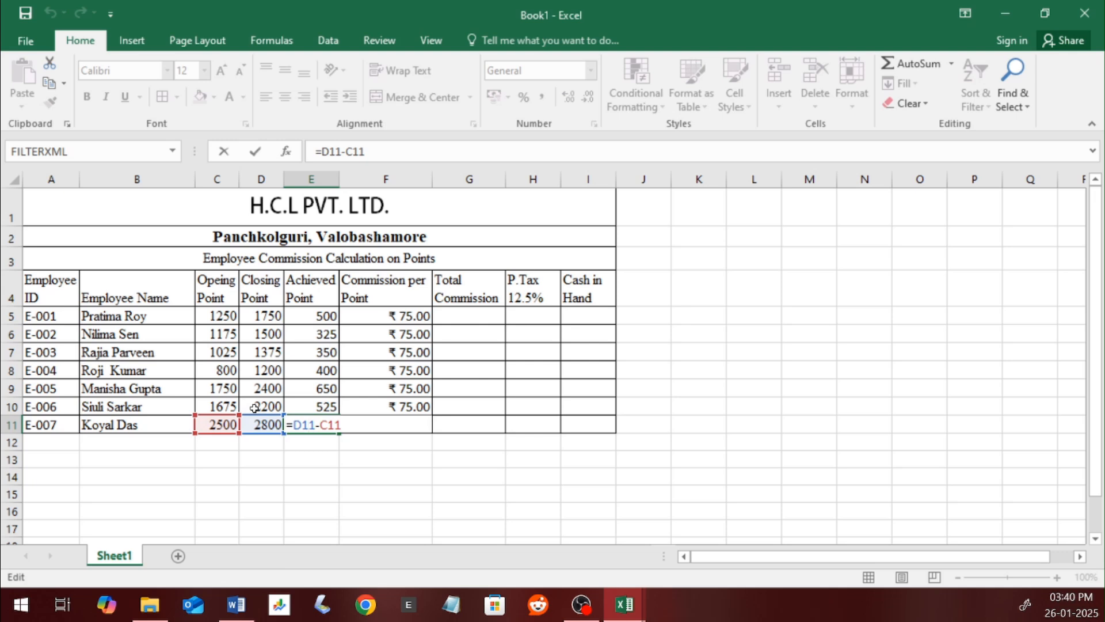
key(Return)
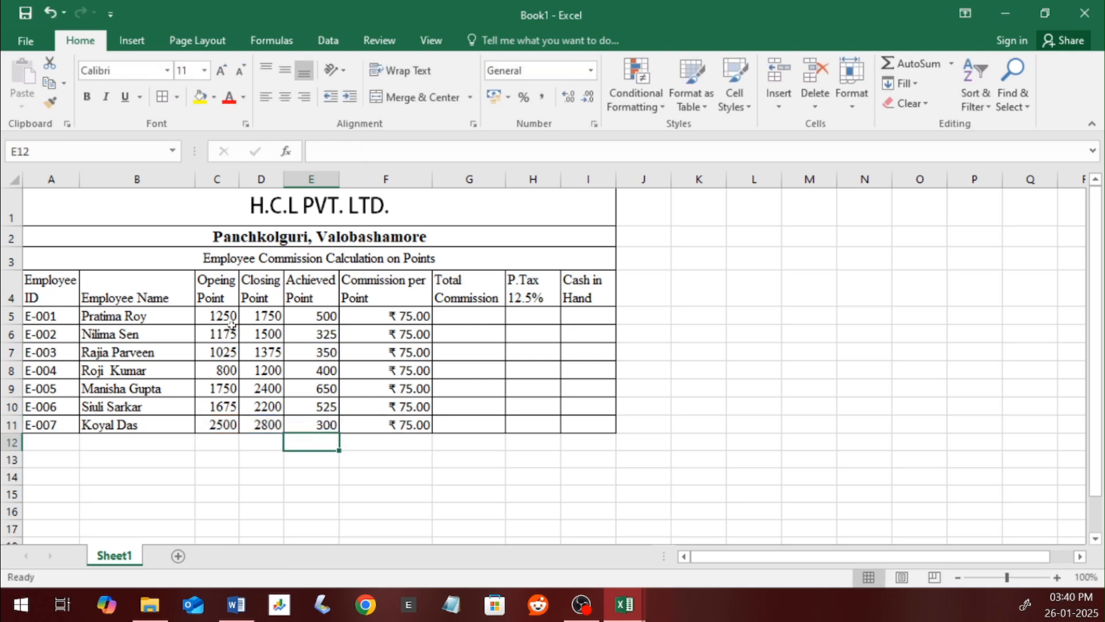
Step: Review the opening and closing points in C5:D11 and the cells that the formula in E5 refers to
drag(223, 318, 254, 420)
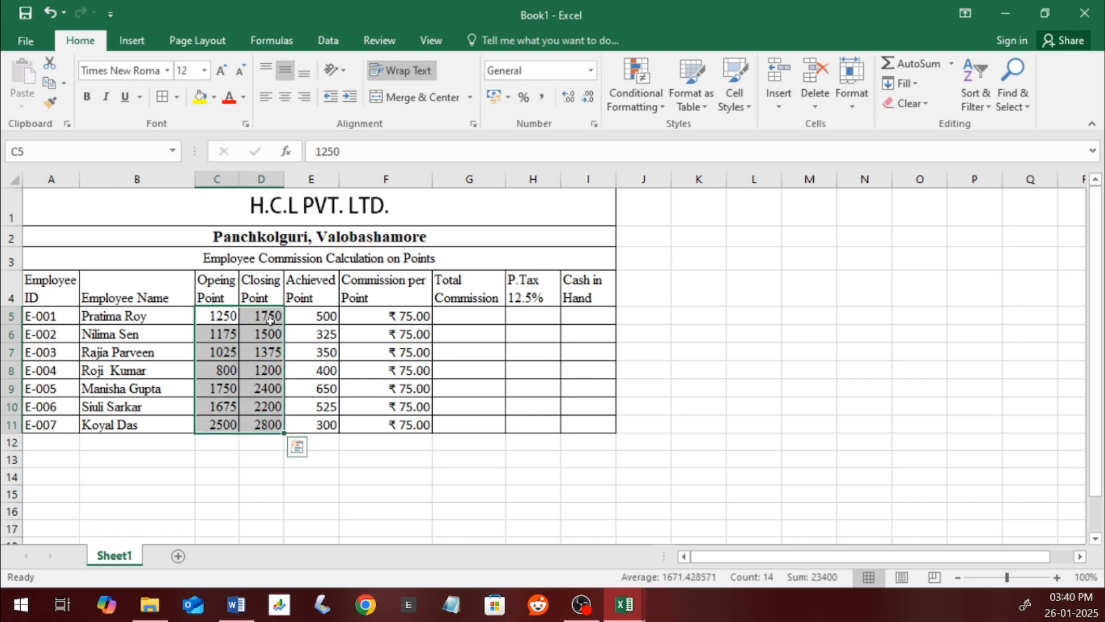
click(311, 318)
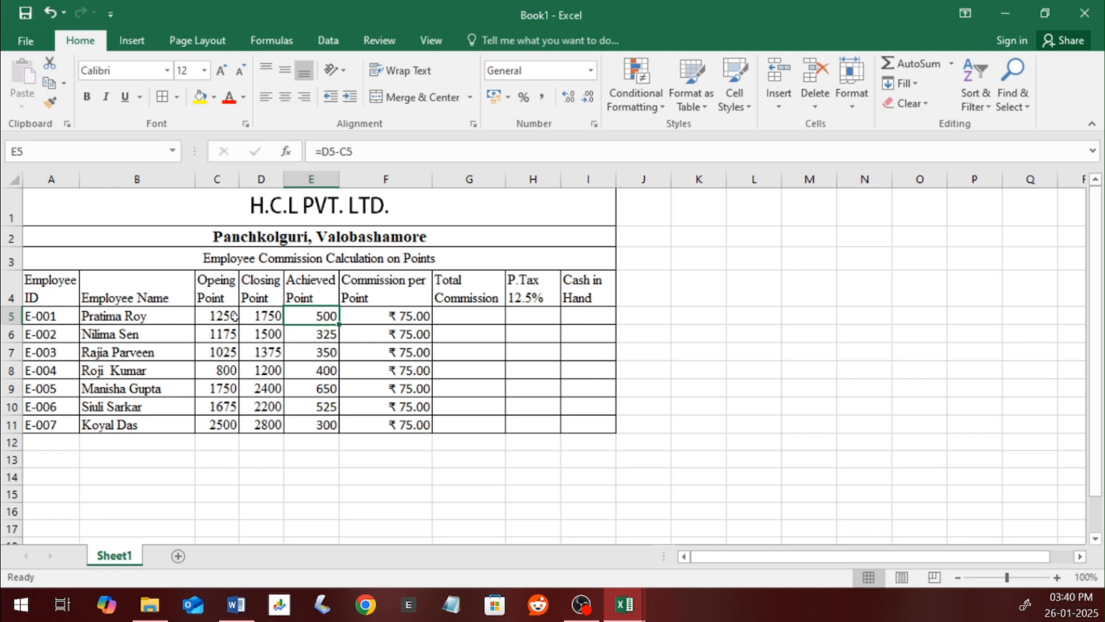
double_click(305, 319)
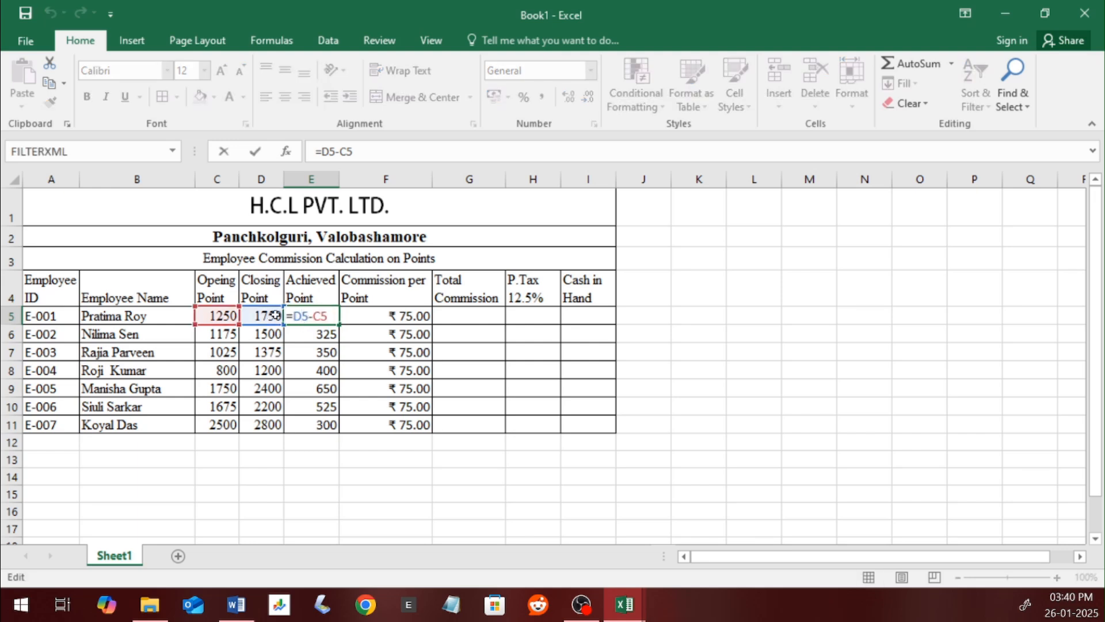
key(Return)
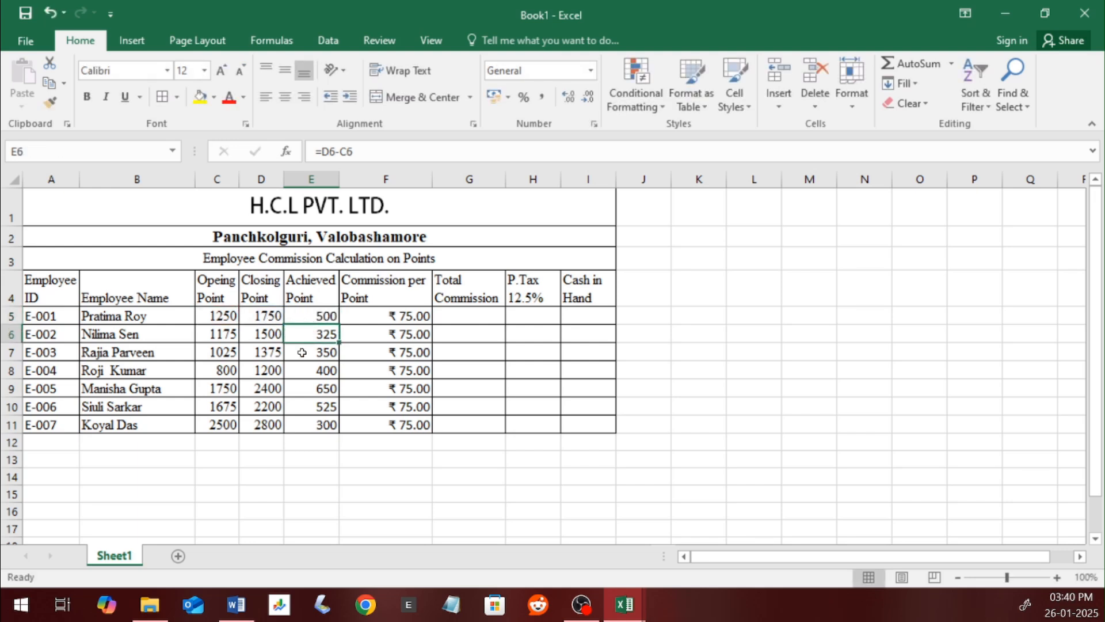
Step: Fill the Achieved Point formula from E5 down to E11 and check which cells E11 refers to
click(309, 318)
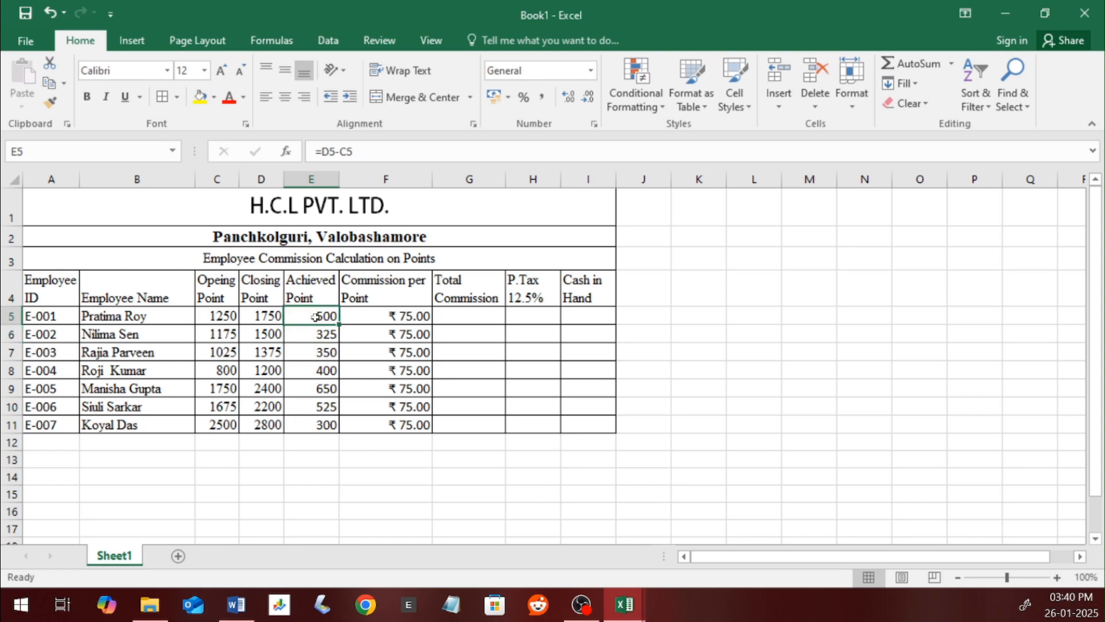
drag(339, 324, 338, 434)
double_click(311, 424)
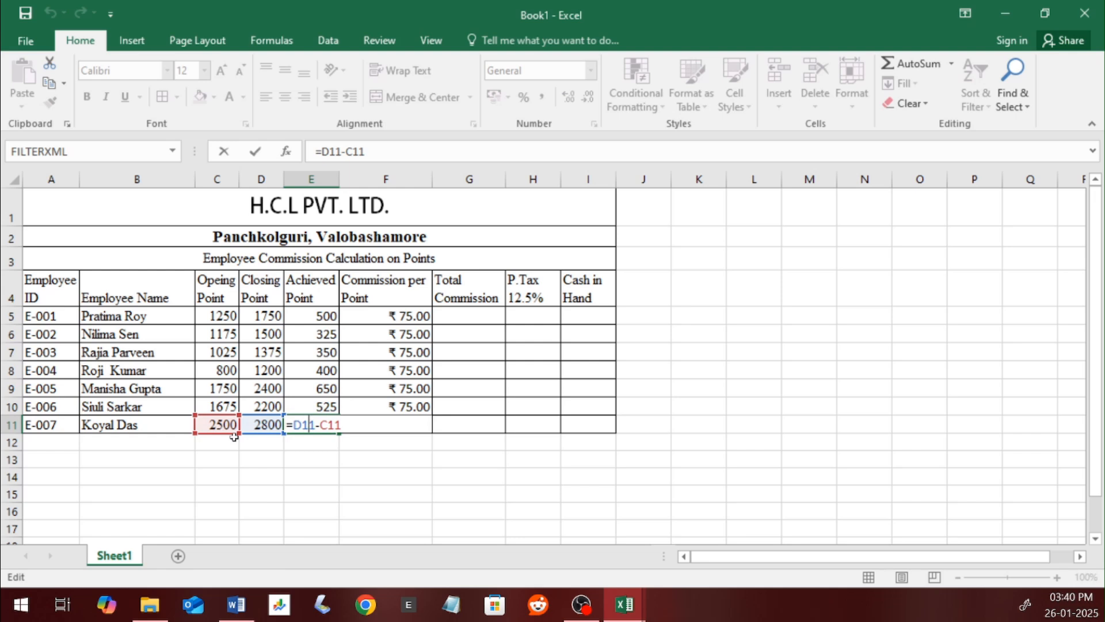
key(Return)
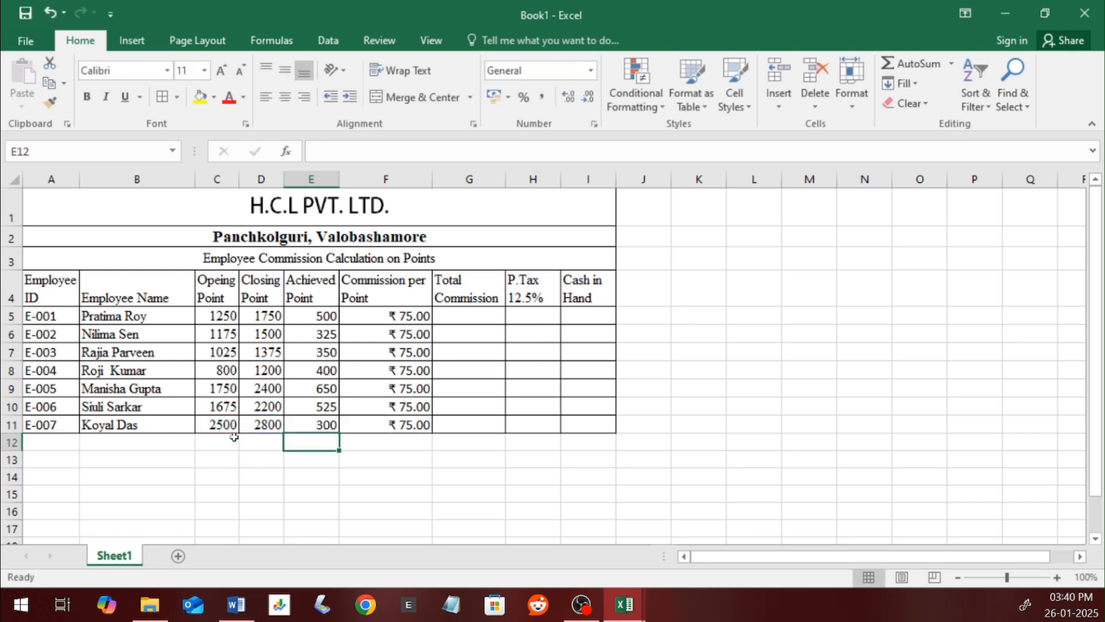
Step: Enter the formula =E5*F5 in G5 for the first employee's total commission
click(476, 313)
text(=)
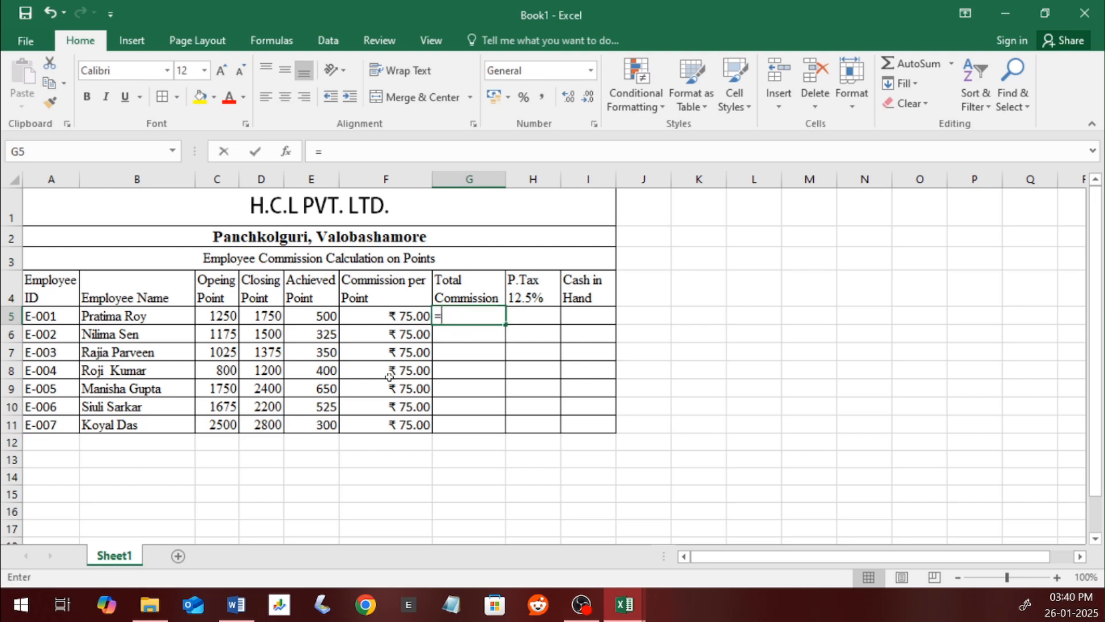
click(326, 313)
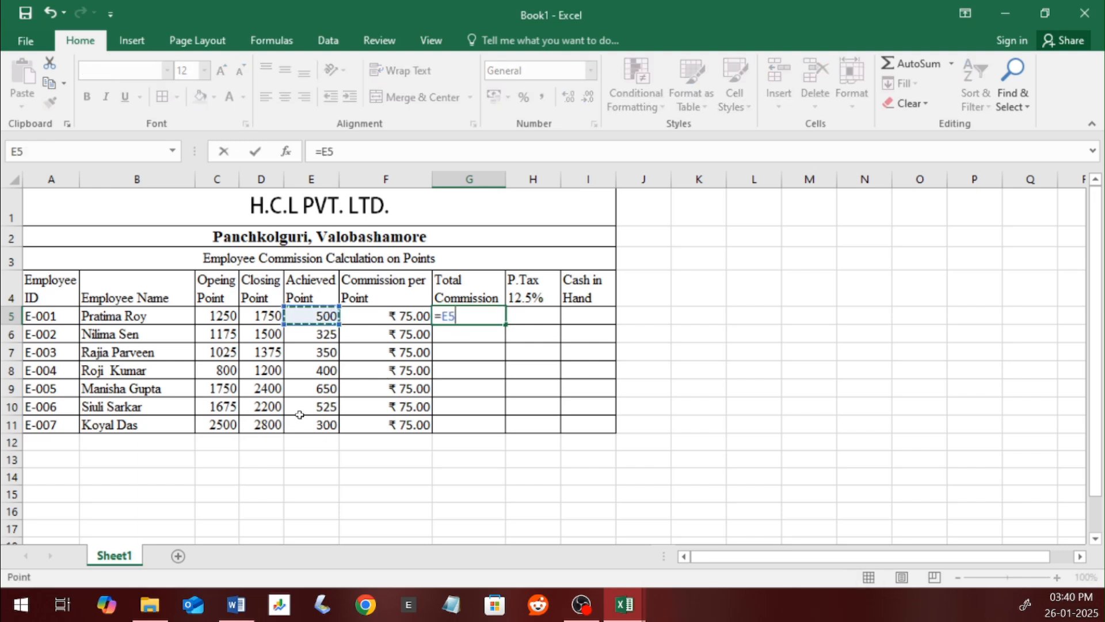
text(*)
click(389, 321)
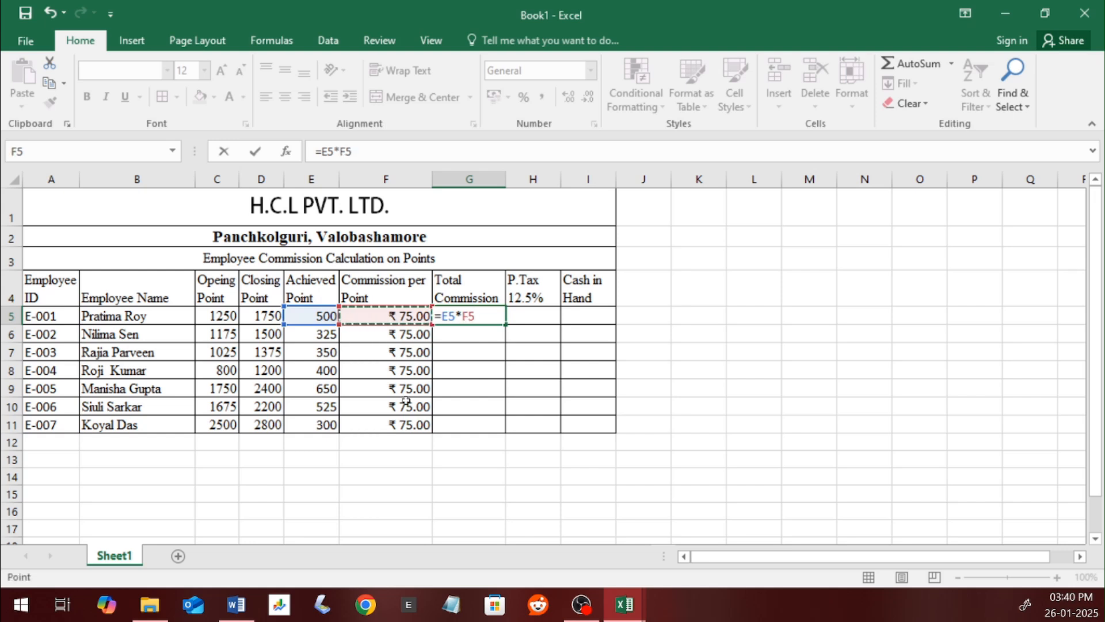
key(Return)
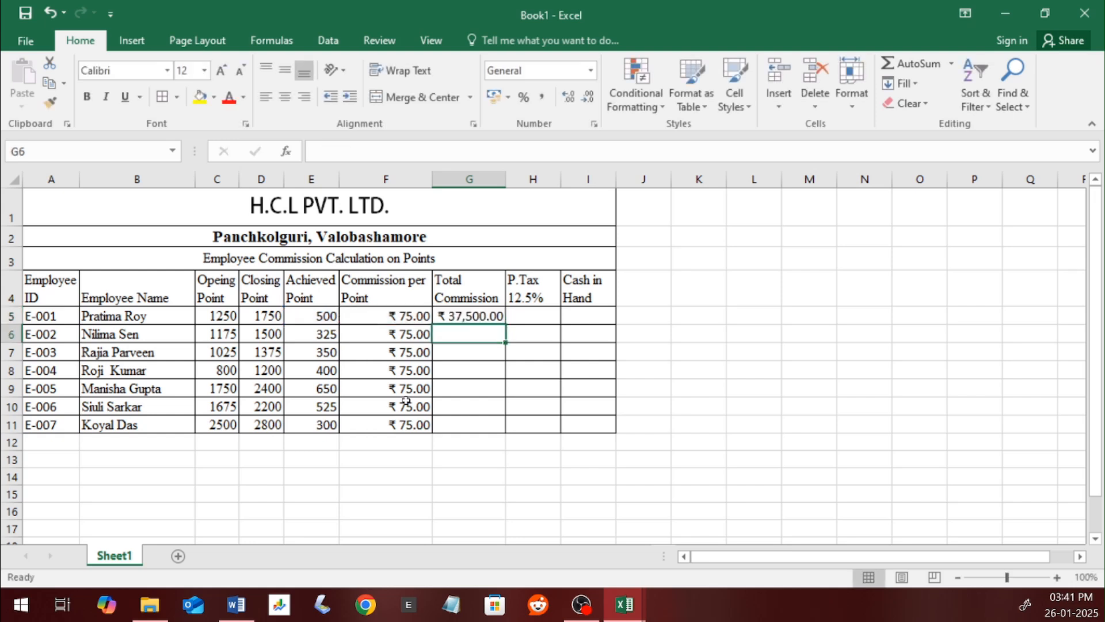
Step: Set the opening point in C5 to 1200 and check the dependent formulas in E5 and G5
click(490, 316)
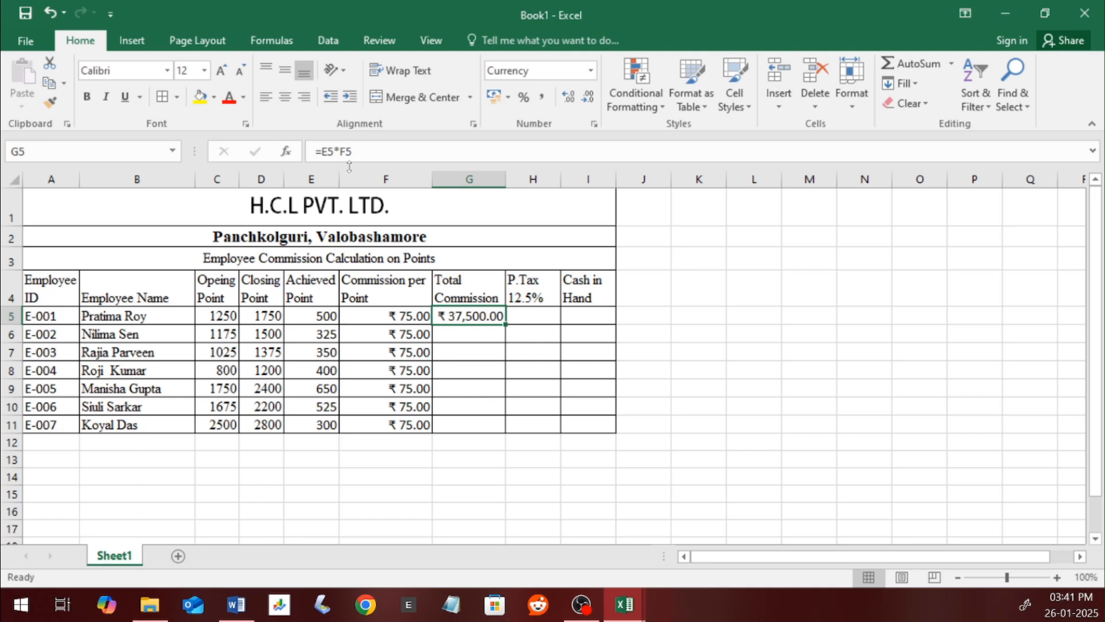
click(323, 320)
click(230, 313)
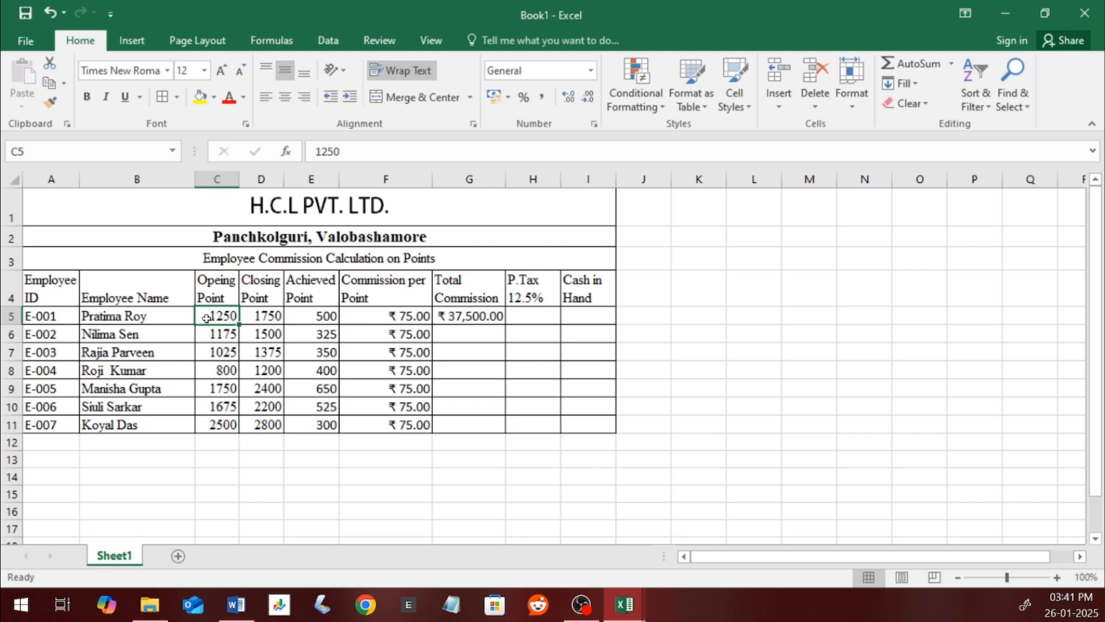
text(1200)
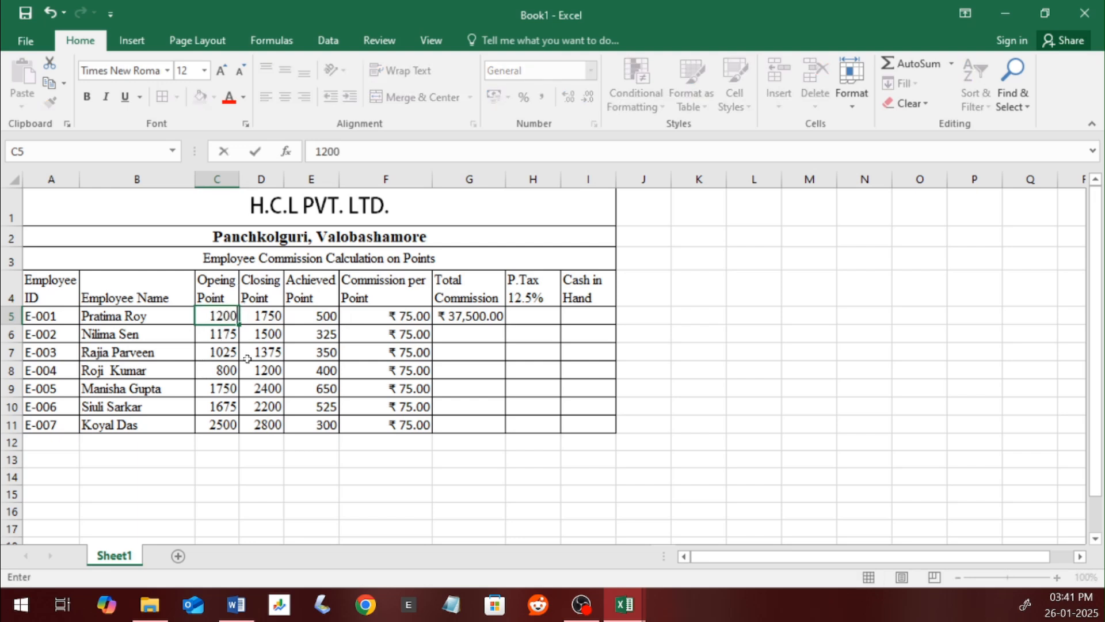
key(Return)
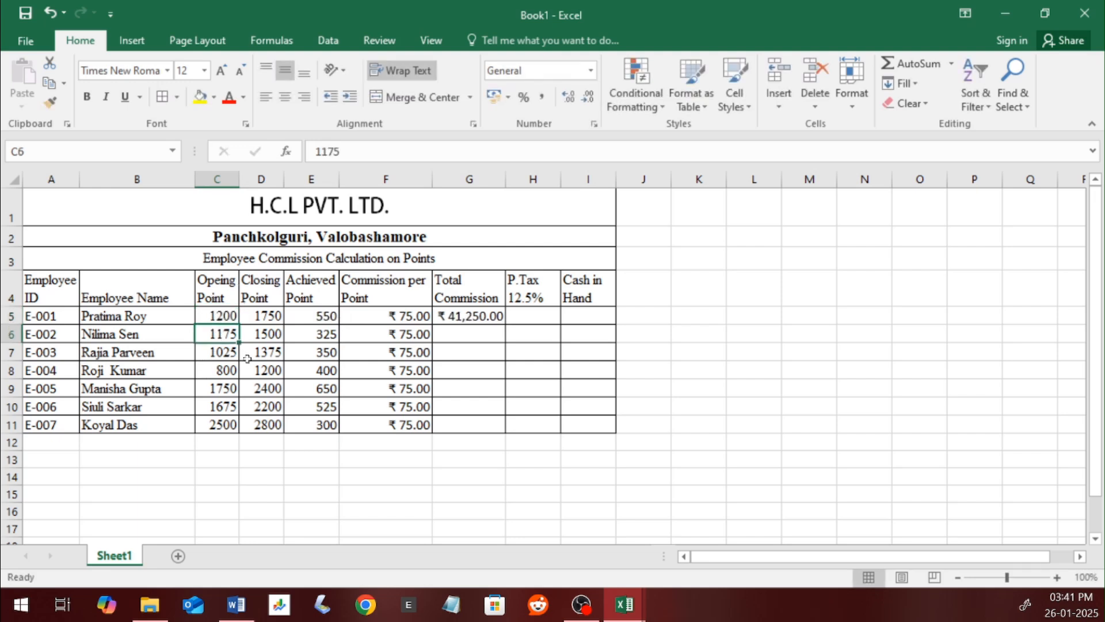
click(310, 323)
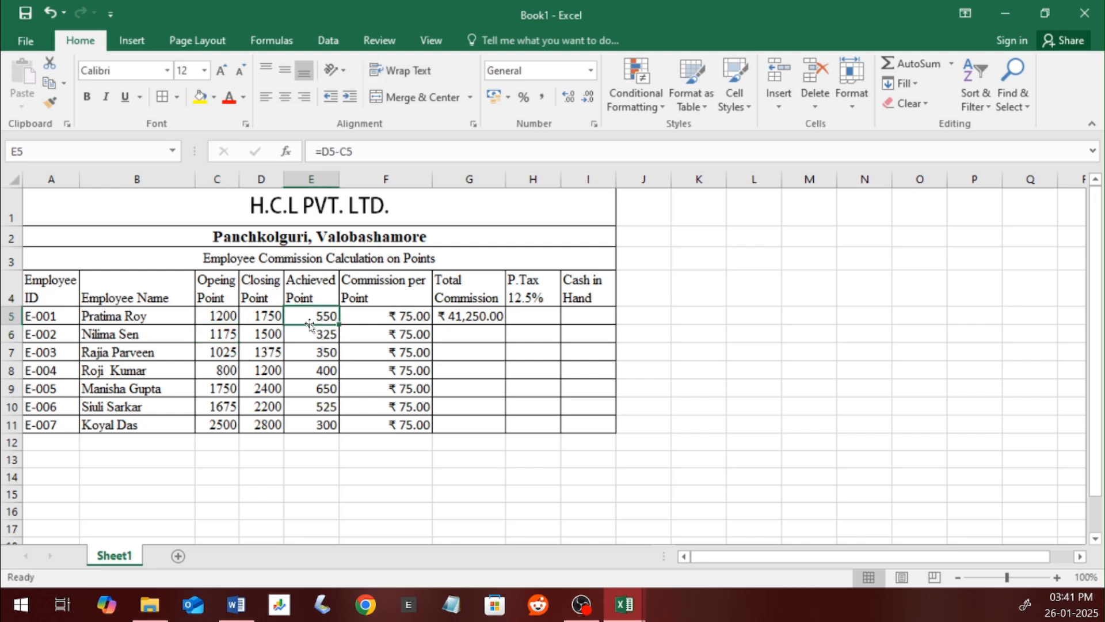
click(472, 317)
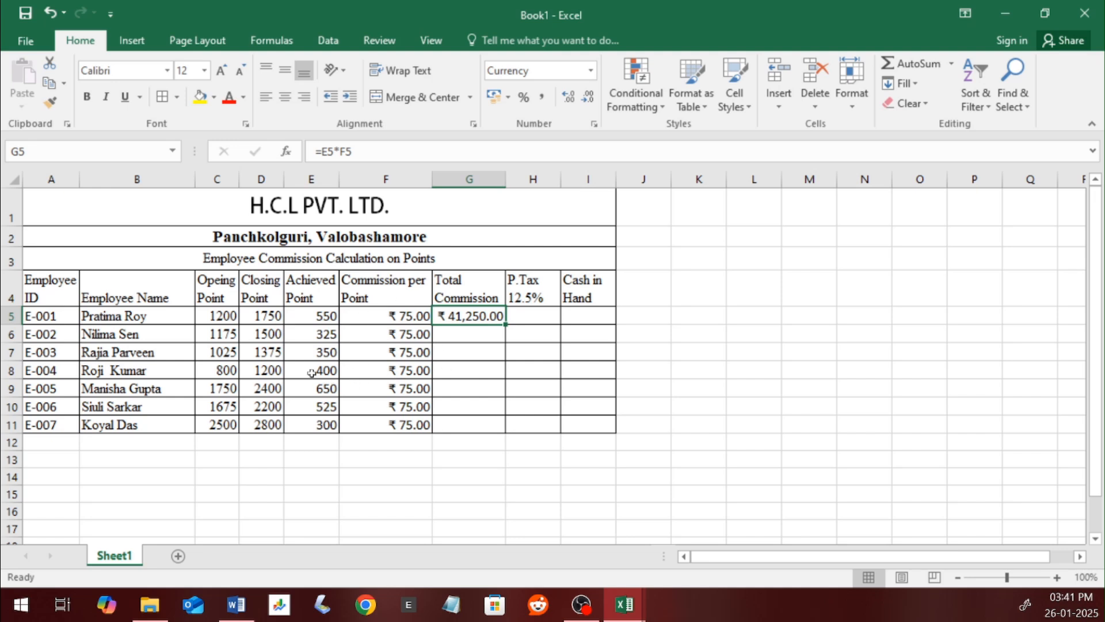
double_click(464, 316)
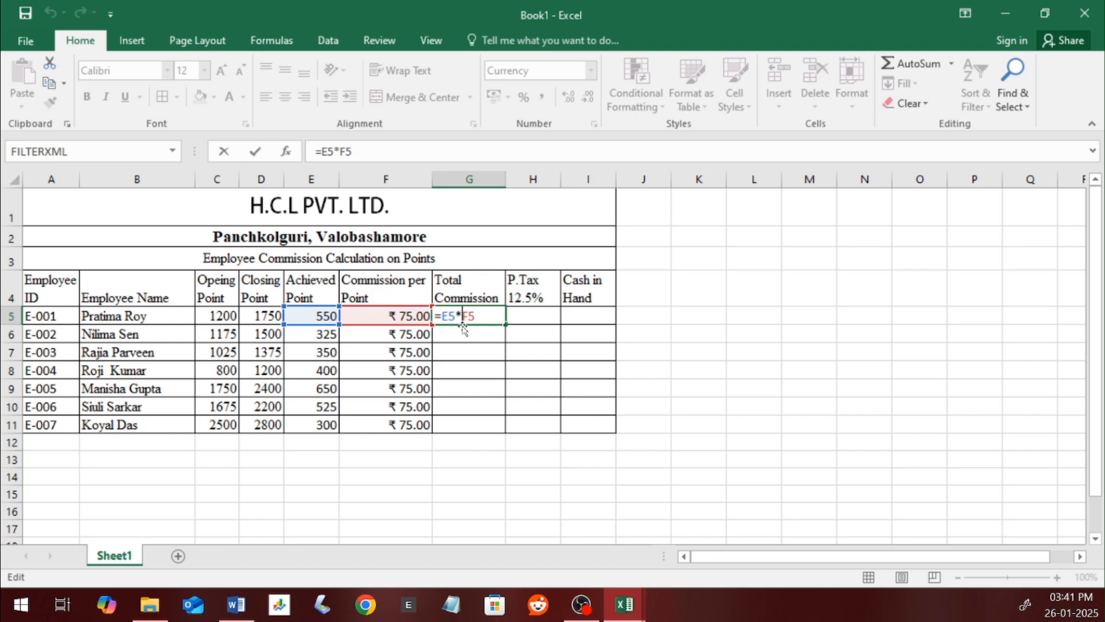
key(Return)
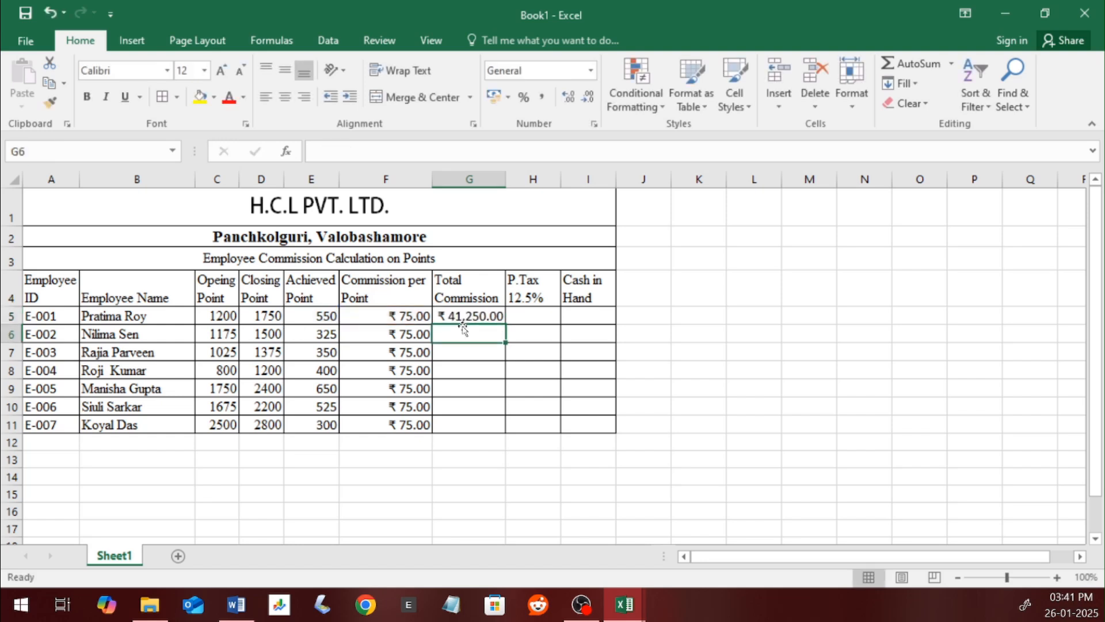
Step: Copy the Total Commission formula from G5 down to G6 and check which cells it refers to
click(460, 310)
drag(505, 342, 499, 343)
double_click(477, 335)
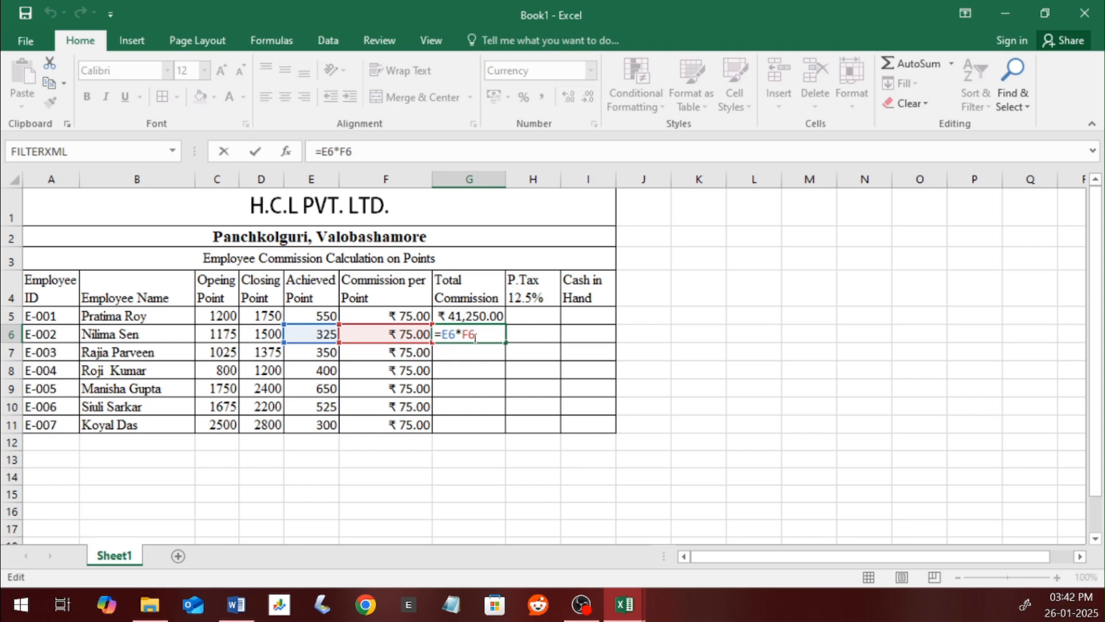
key(Return)
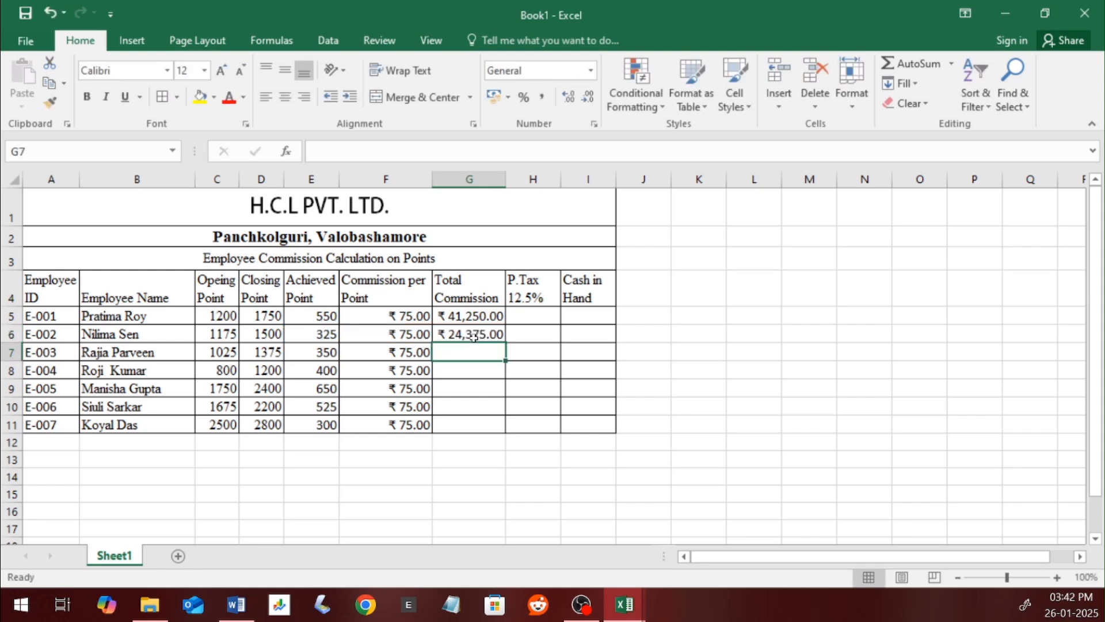
Step: Fill the Total Commission formula from G6 down to G11 and check which cells G11 refers to
click(473, 336)
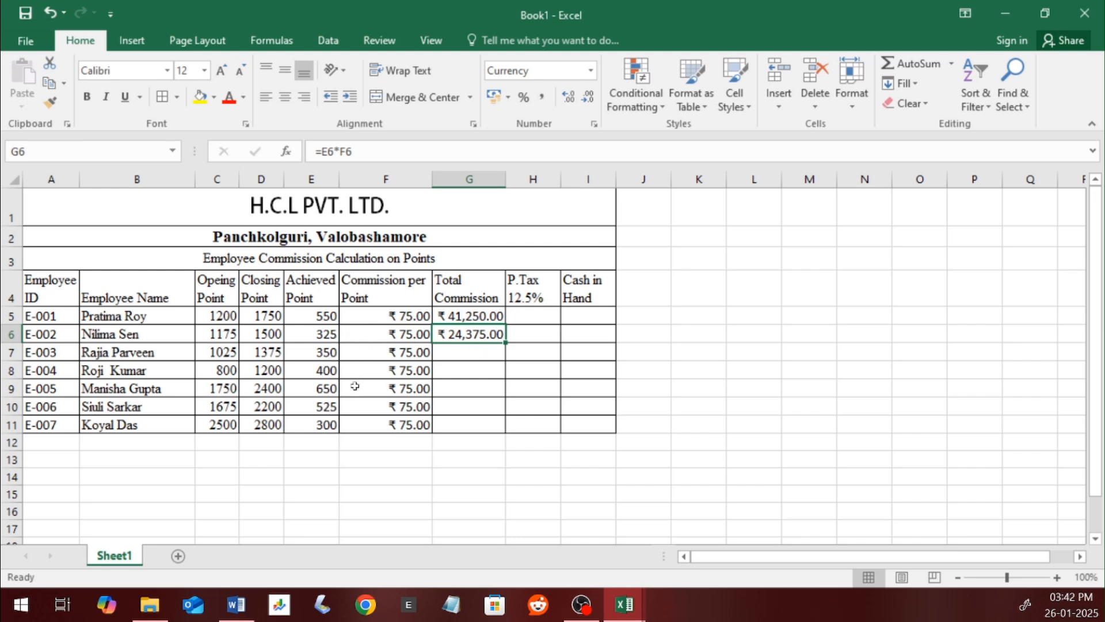
drag(505, 343, 504, 430)
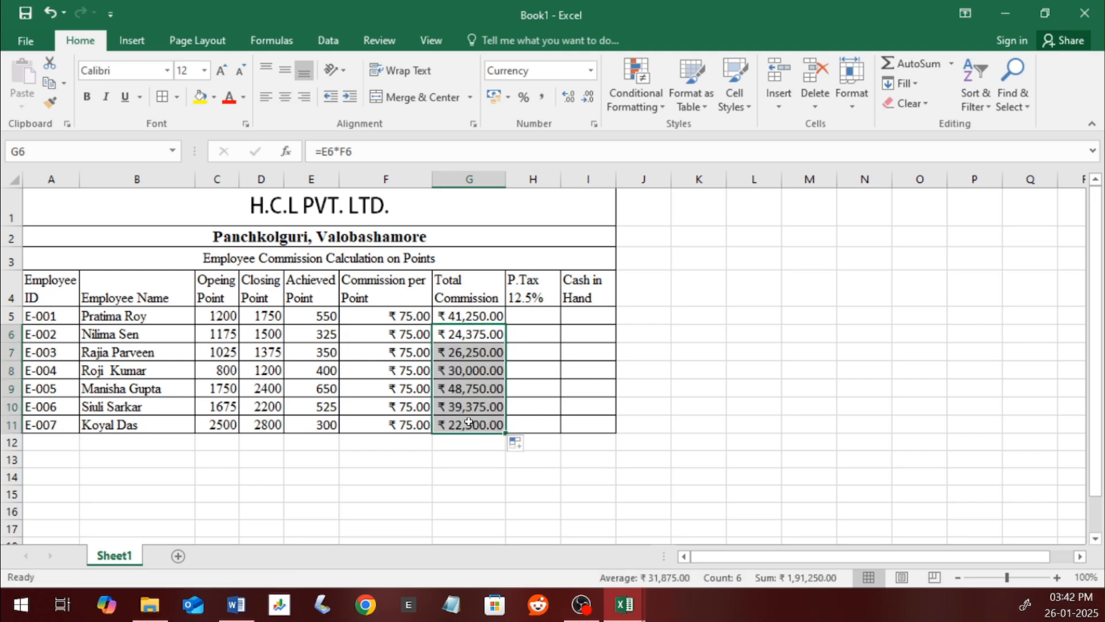
click(471, 422)
double_click(470, 422)
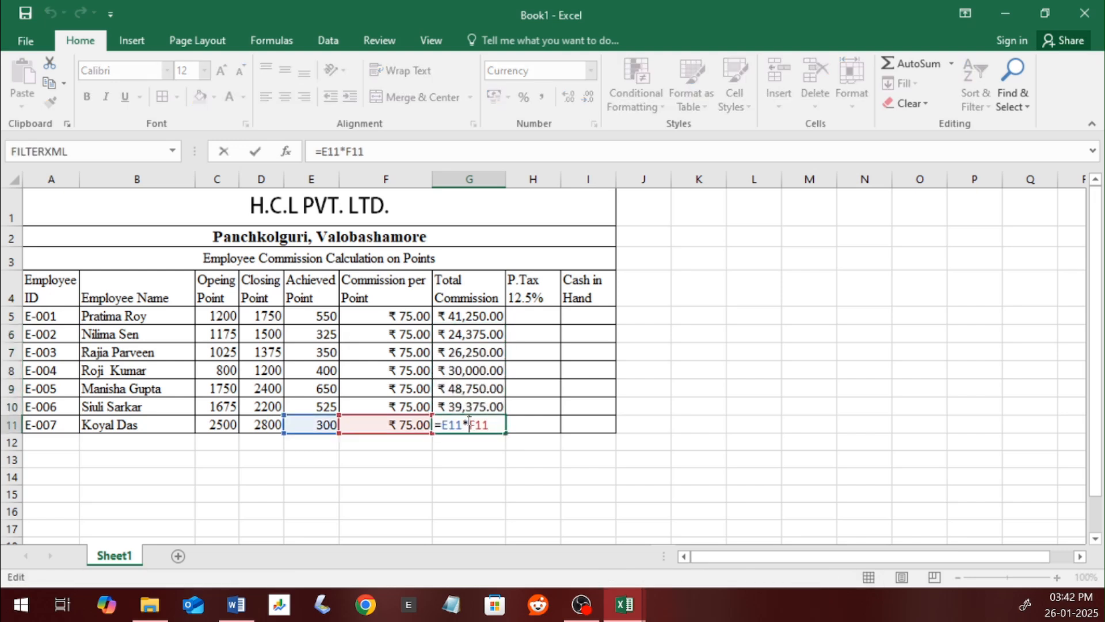
key(Return)
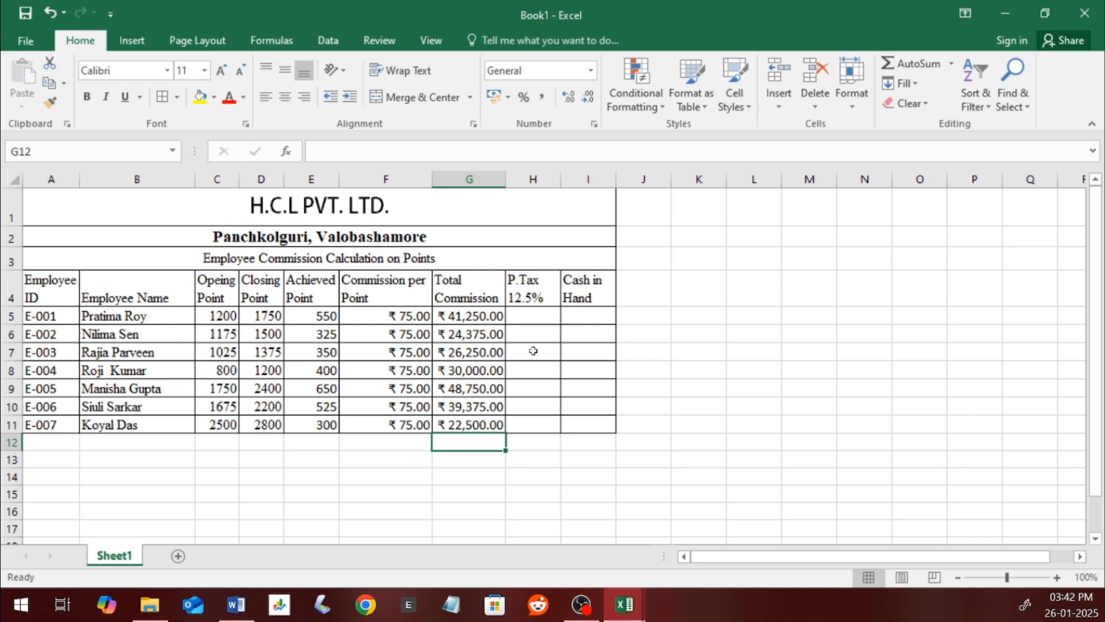
Step: Enter the formula =G5*12.5% in H5 for the first employee's P.Tax
click(538, 317)
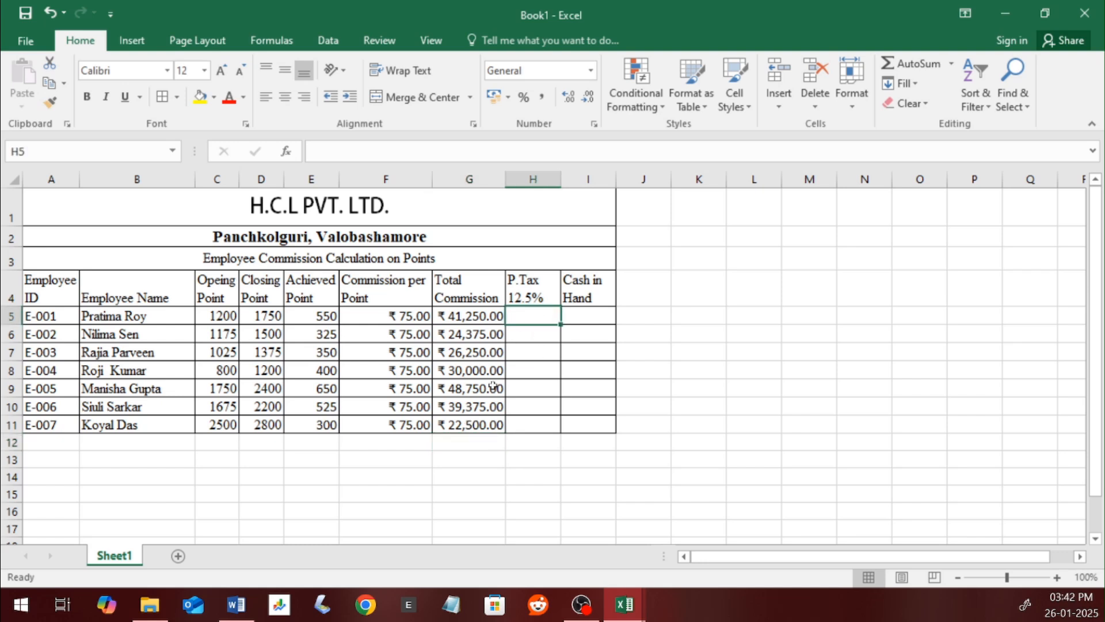
text(=)
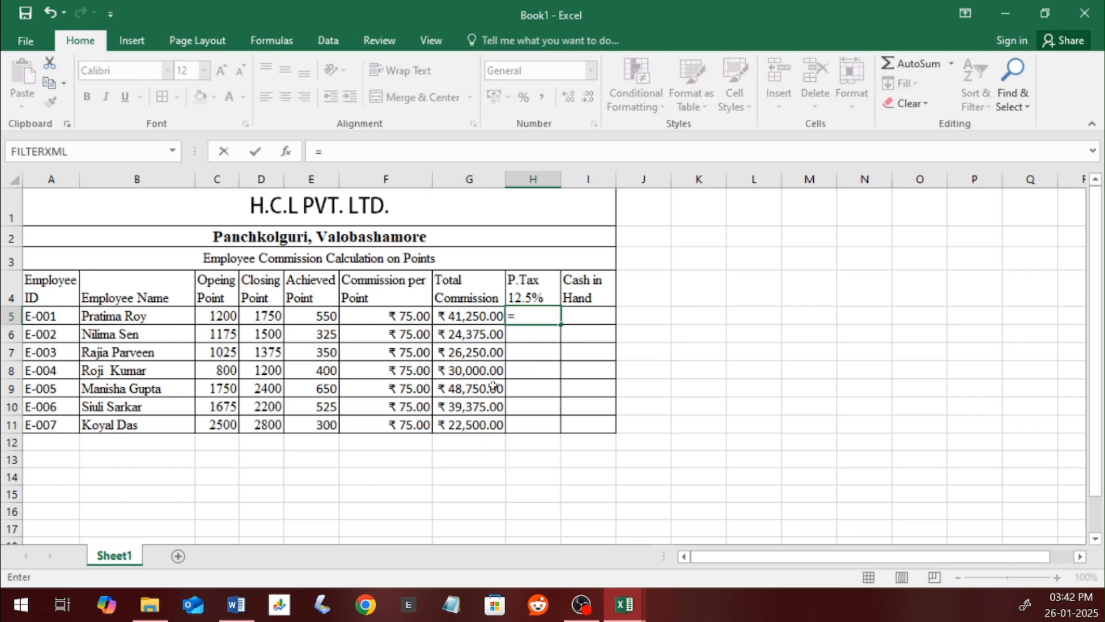
click(471, 318)
text(*12.5%)
key(Delete)
text(%)
key(Return)
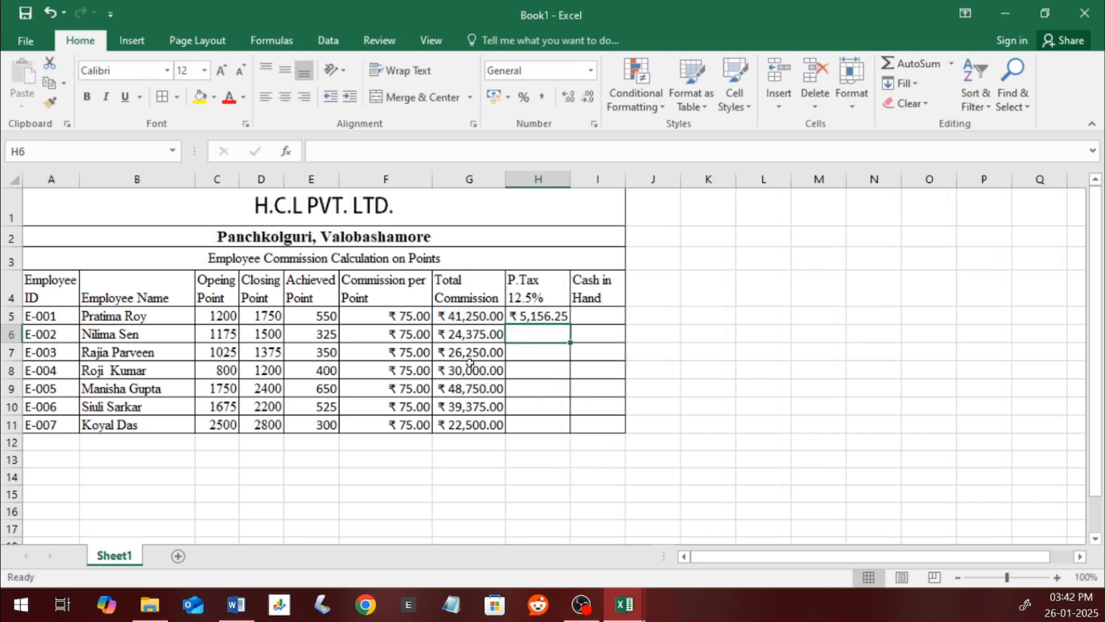
Step: Fill the P.Tax formula from H5 down to H11 and check which cell H6 refers to
click(538, 319)
drag(571, 324, 565, 427)
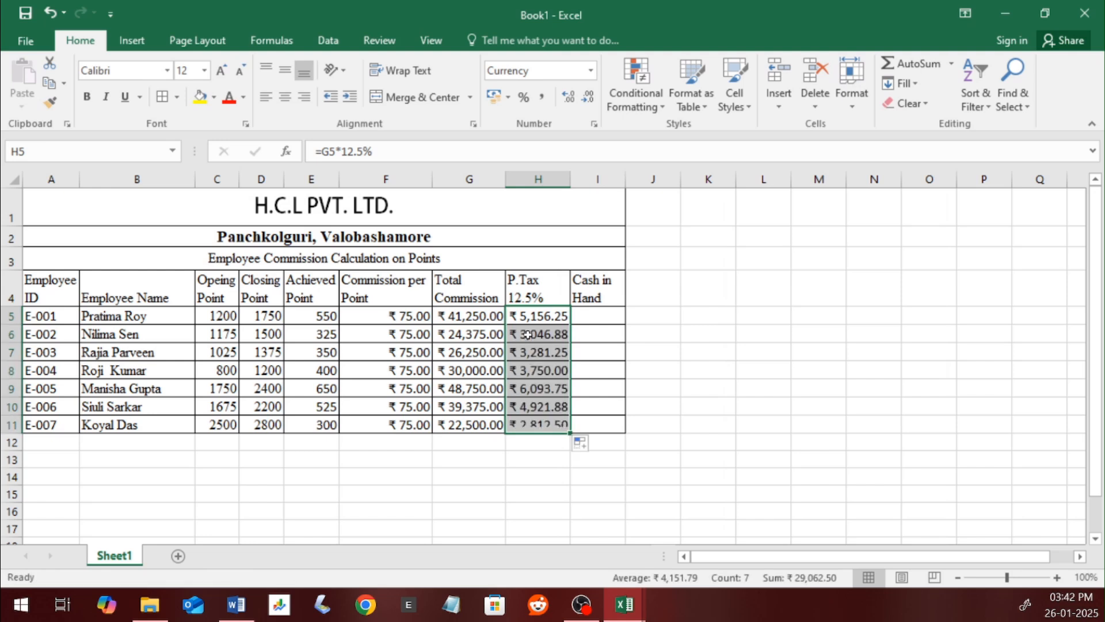
click(530, 321)
click(529, 339)
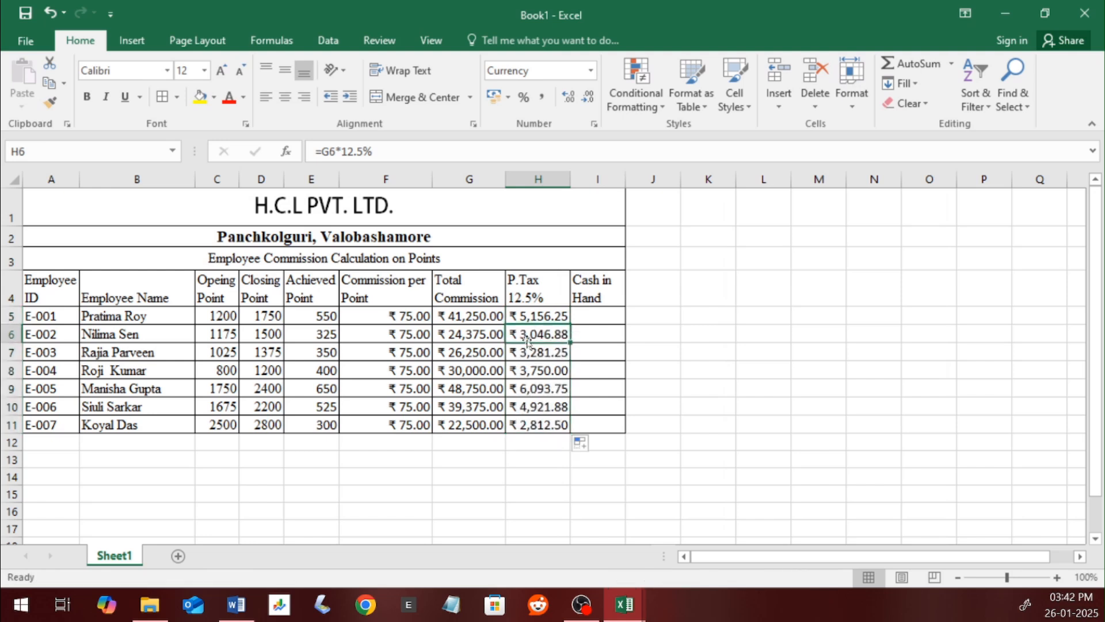
double_click(526, 336)
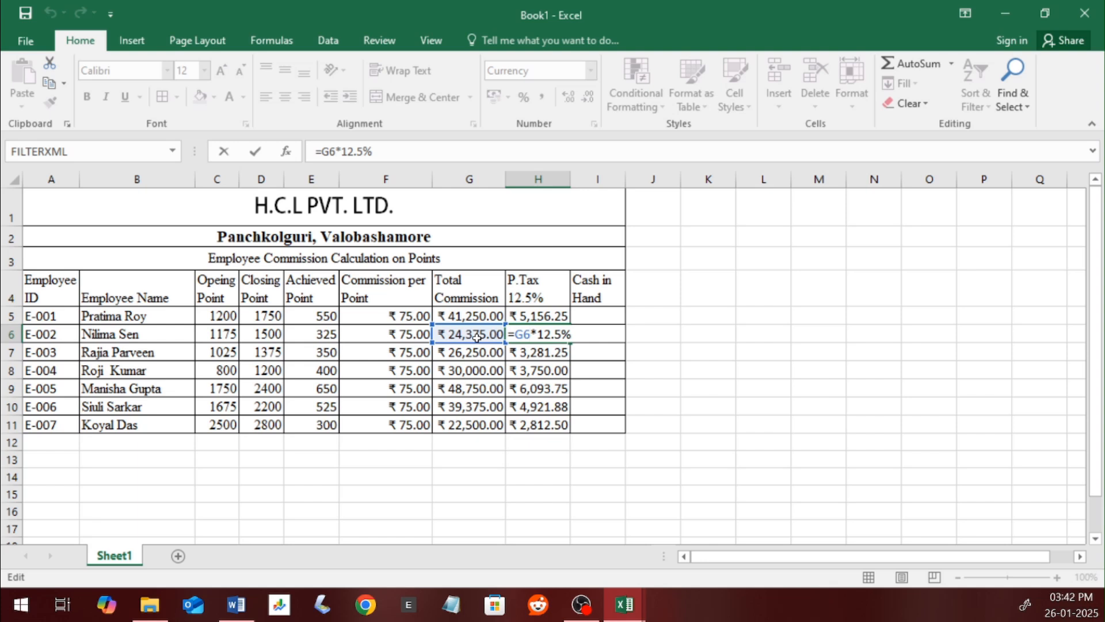
key(Return)
Step: Enter the formula =G5-H5 in I5 for the first employee's Cash in Hand
click(615, 319)
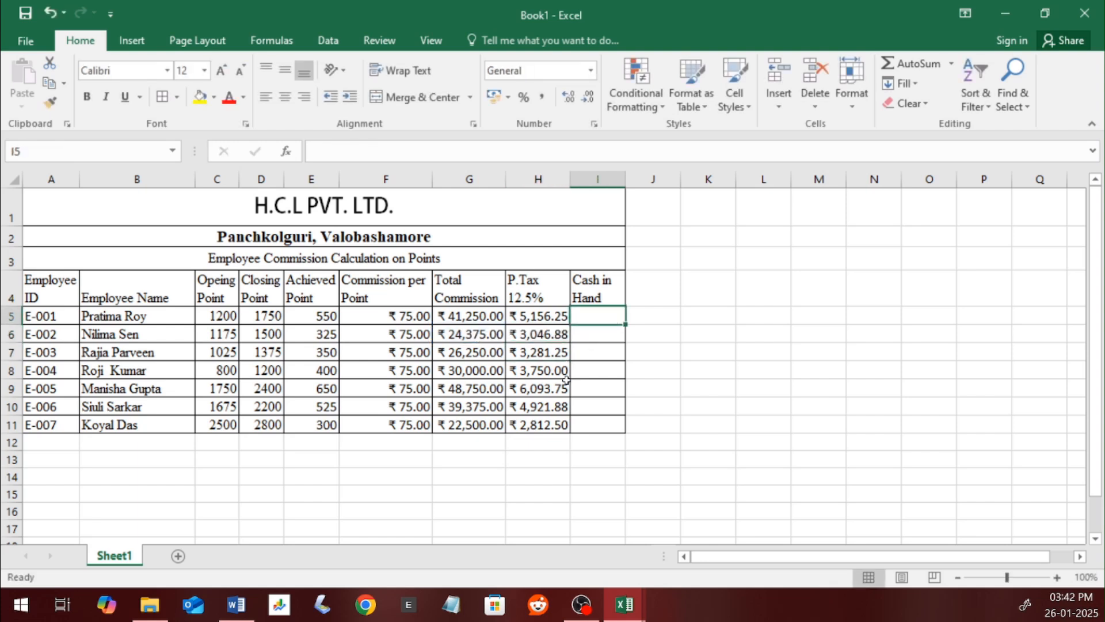
text(=)
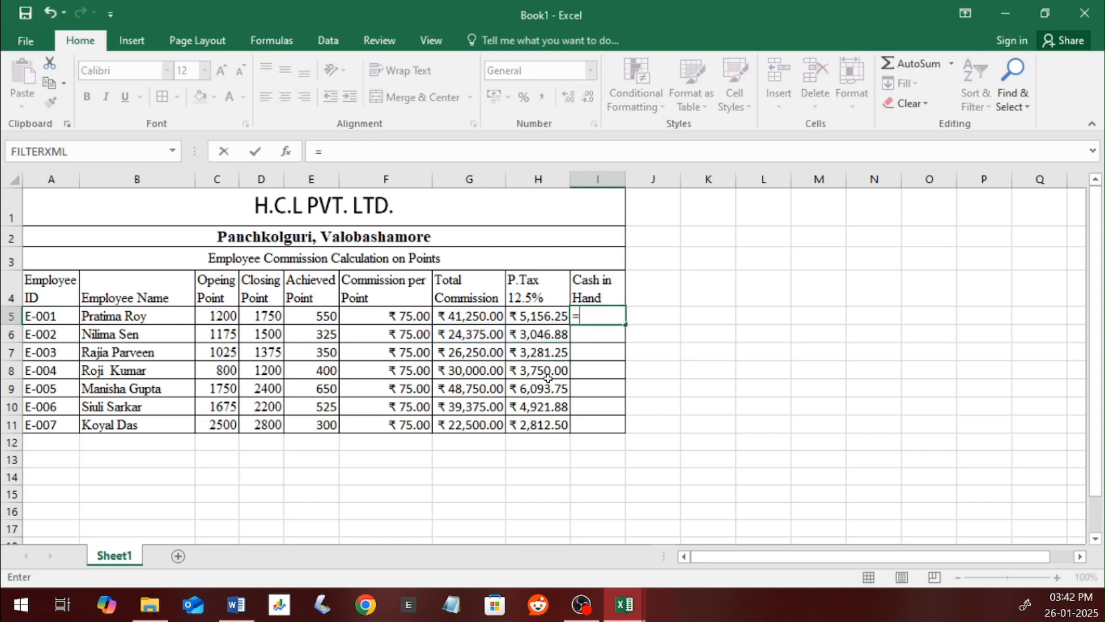
click(485, 317)
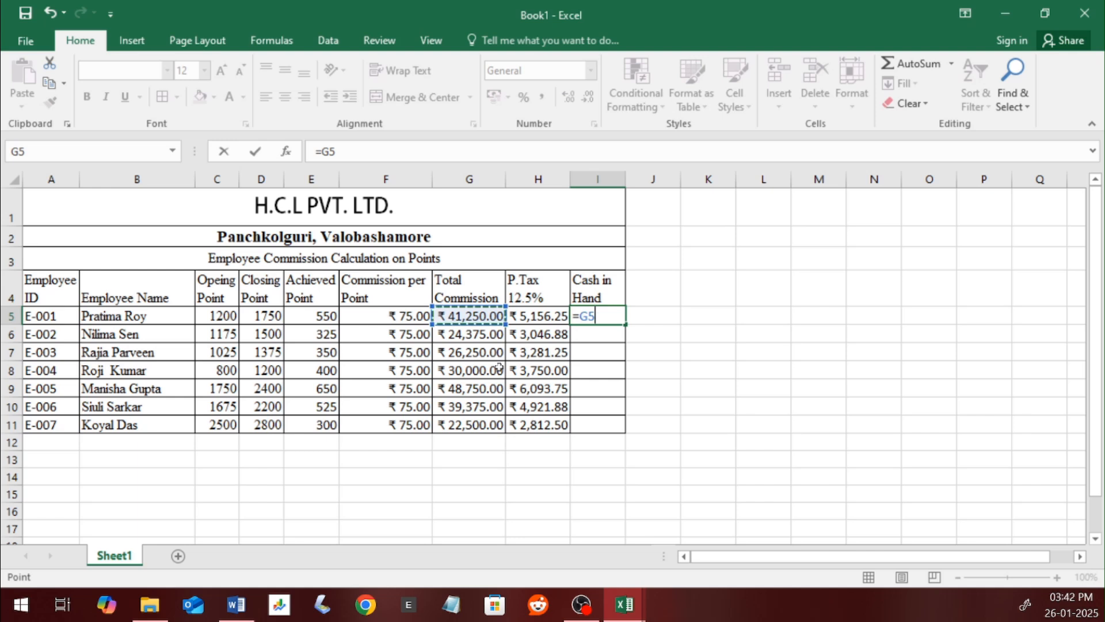
text(-)
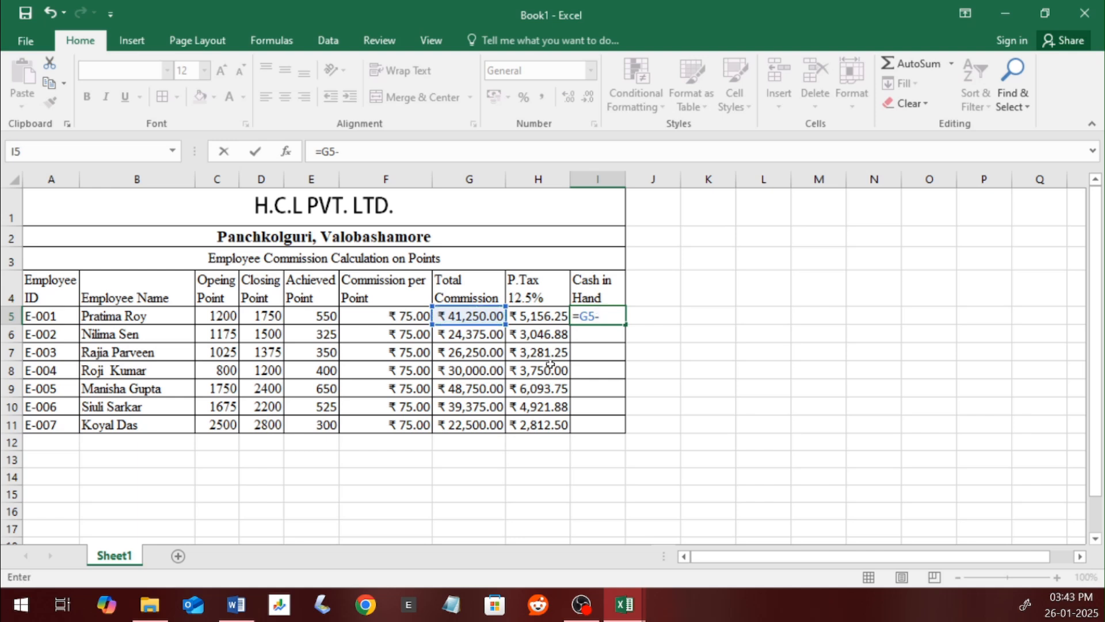
click(539, 317)
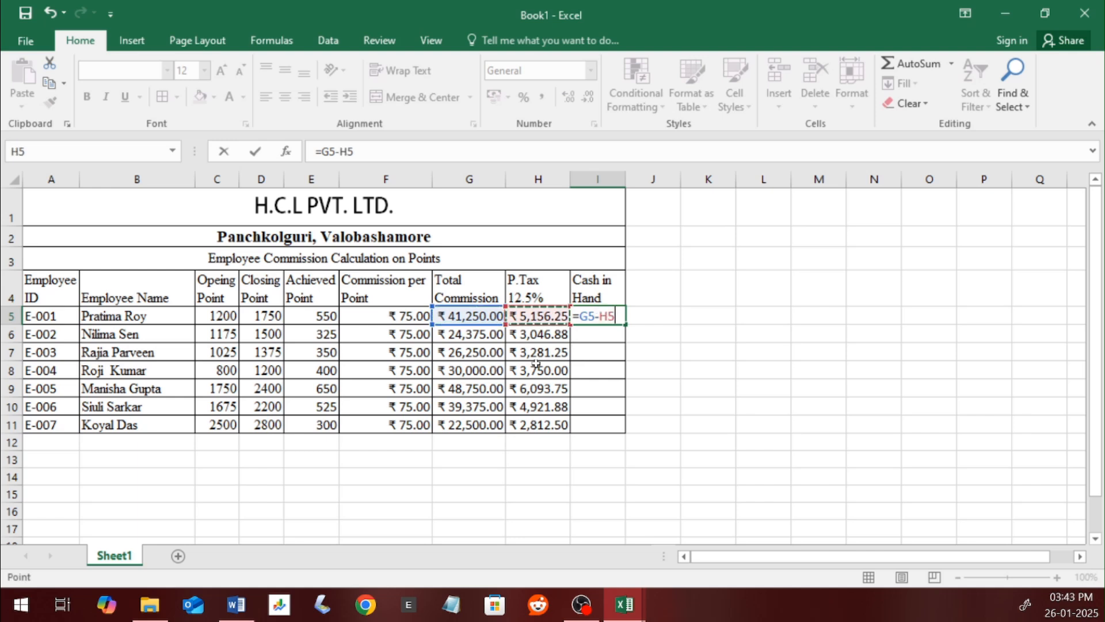
key(Return)
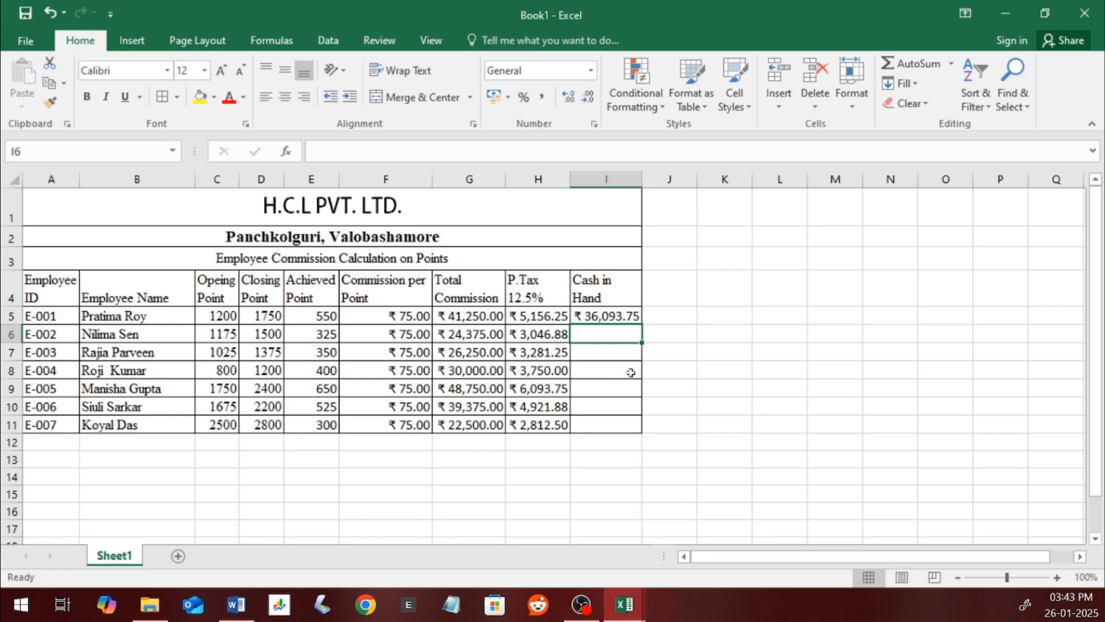
Step: Fill the Cash in Hand formula from I5 down to I11 and check the formula in I6
click(632, 321)
drag(641, 324, 633, 425)
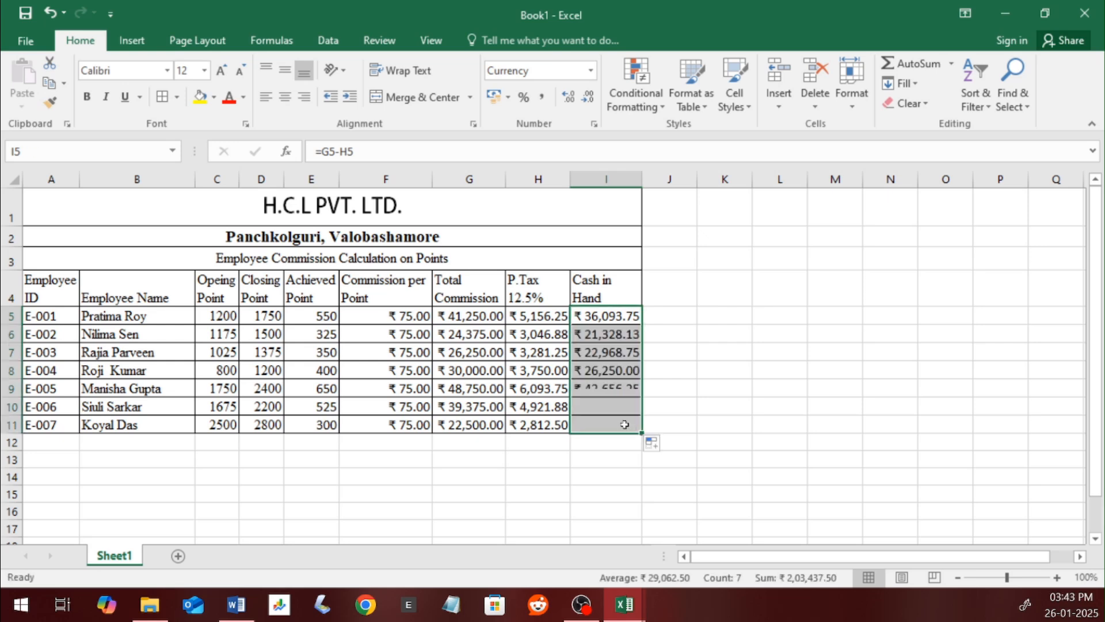
click(591, 329)
Step: Widen the Total Commission, P.Tax and Cash in Hand columns so the amounts have more room
drag(641, 183, 654, 185)
drag(570, 183, 590, 184)
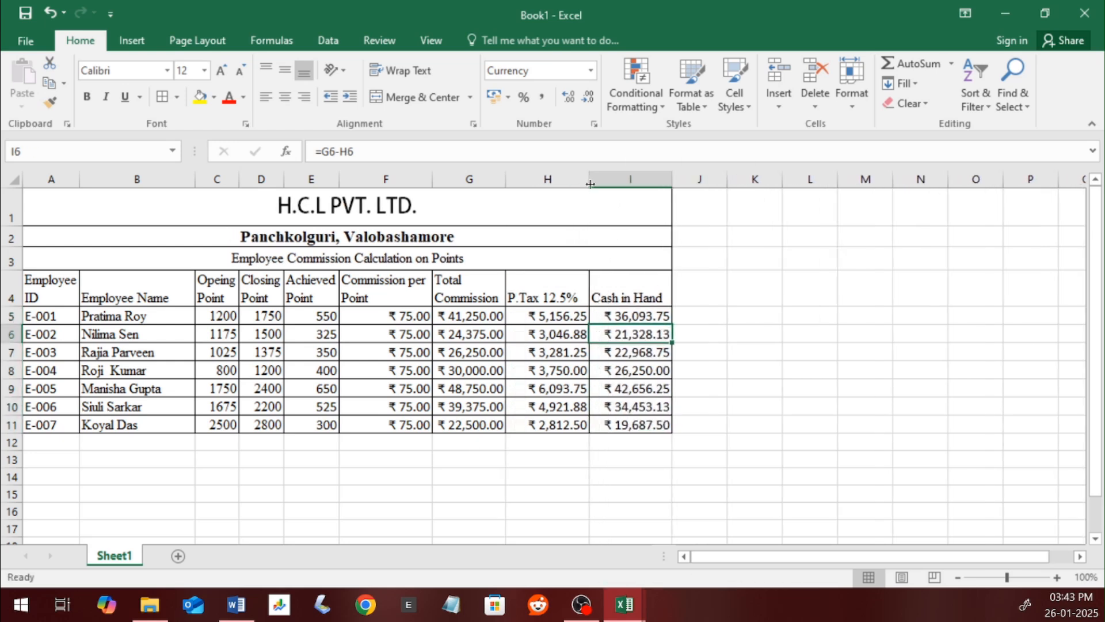
drag(500, 182, 513, 181)
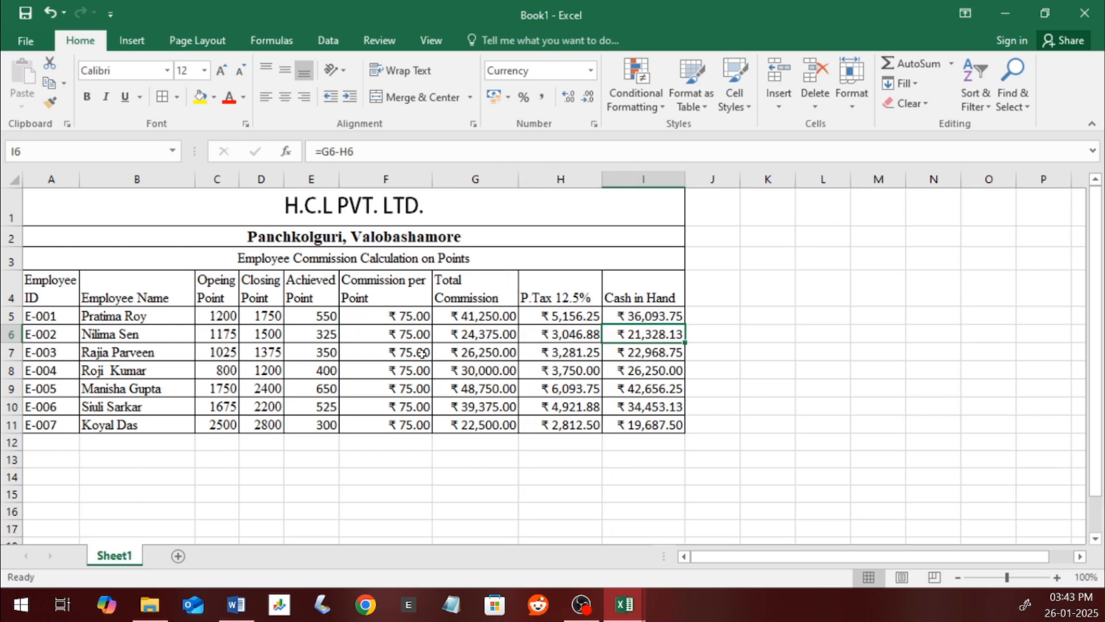
Step: Check which cells the Cash in Hand formulas in I5, I6 and I11 refer to
click(574, 316)
click(626, 312)
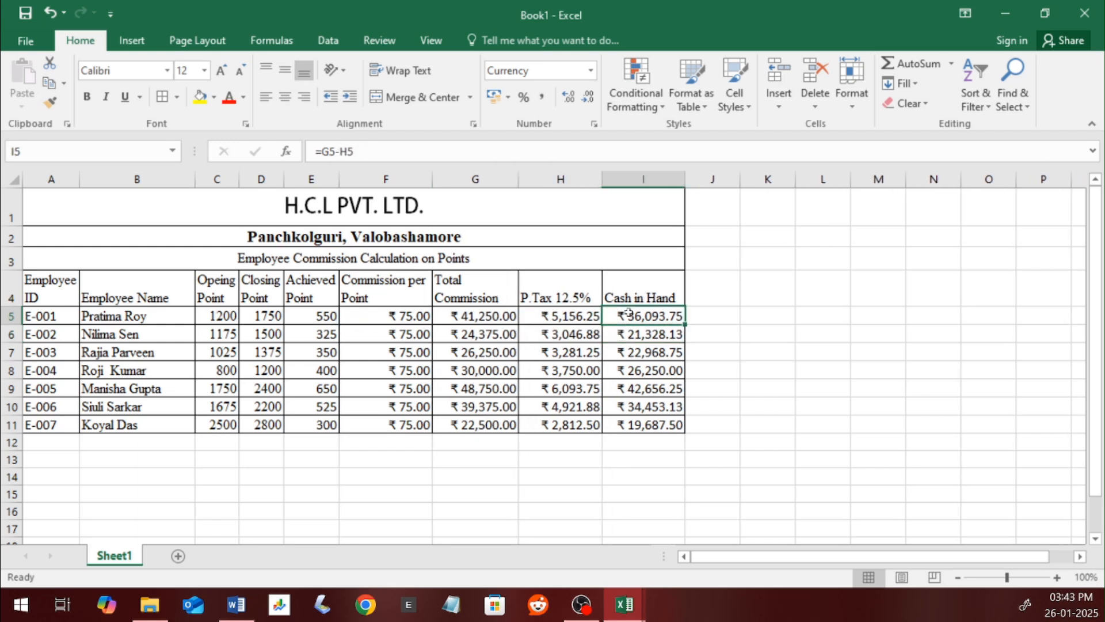
click(654, 332)
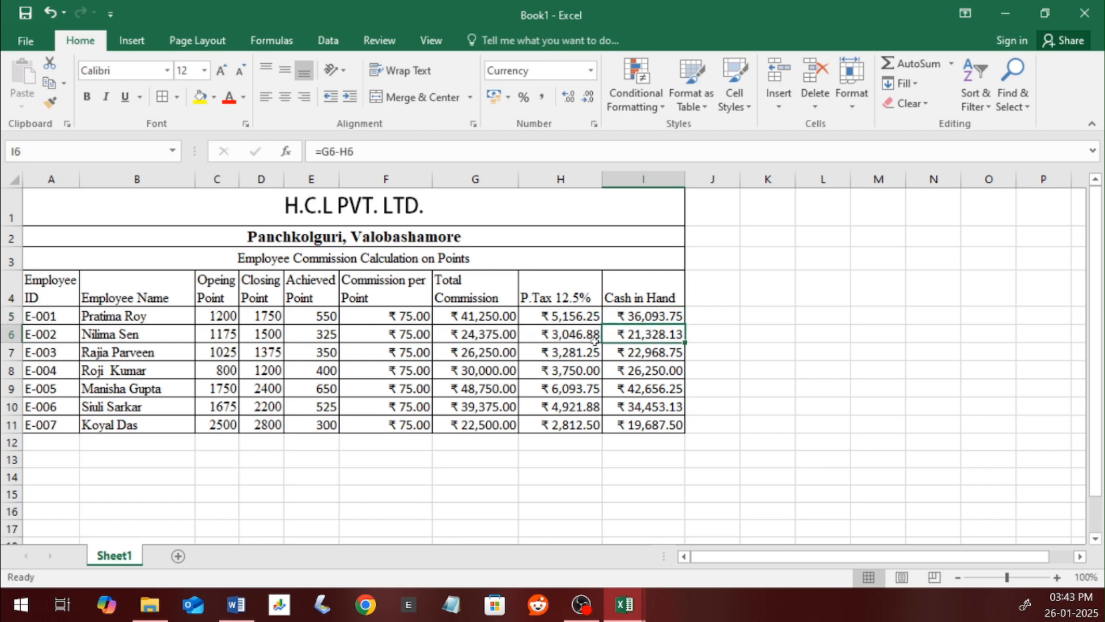
click(649, 318)
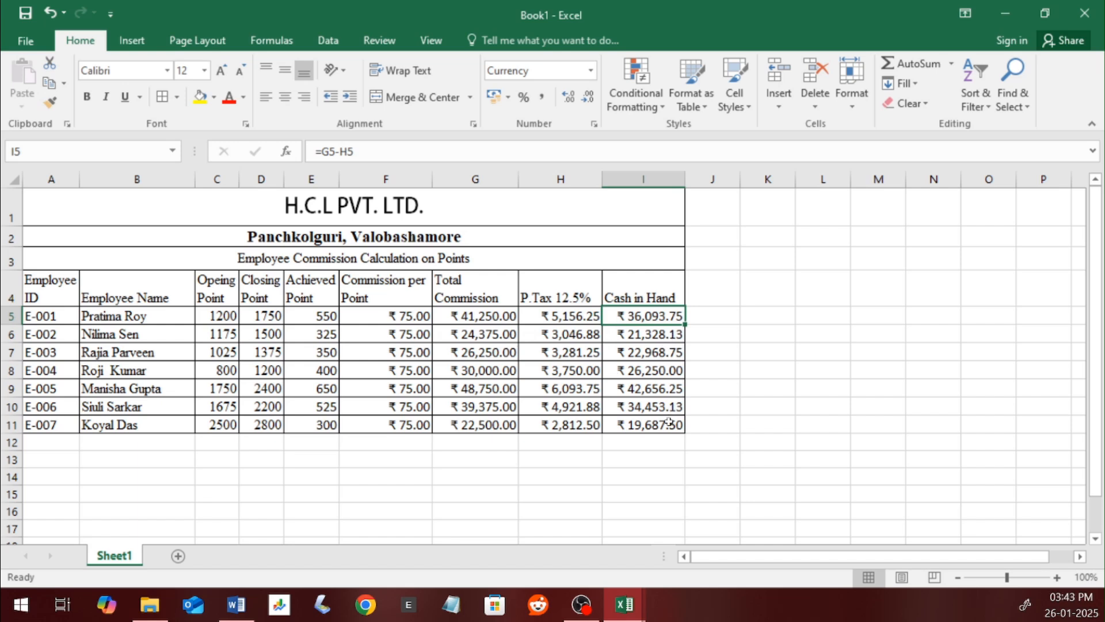
double_click(628, 425)
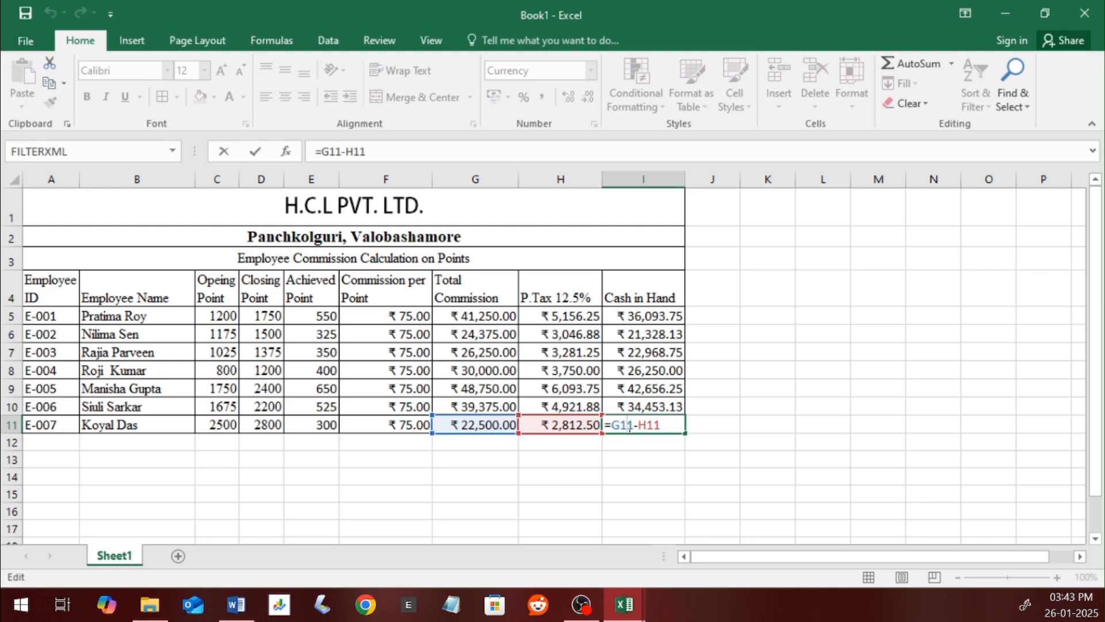
key(Return)
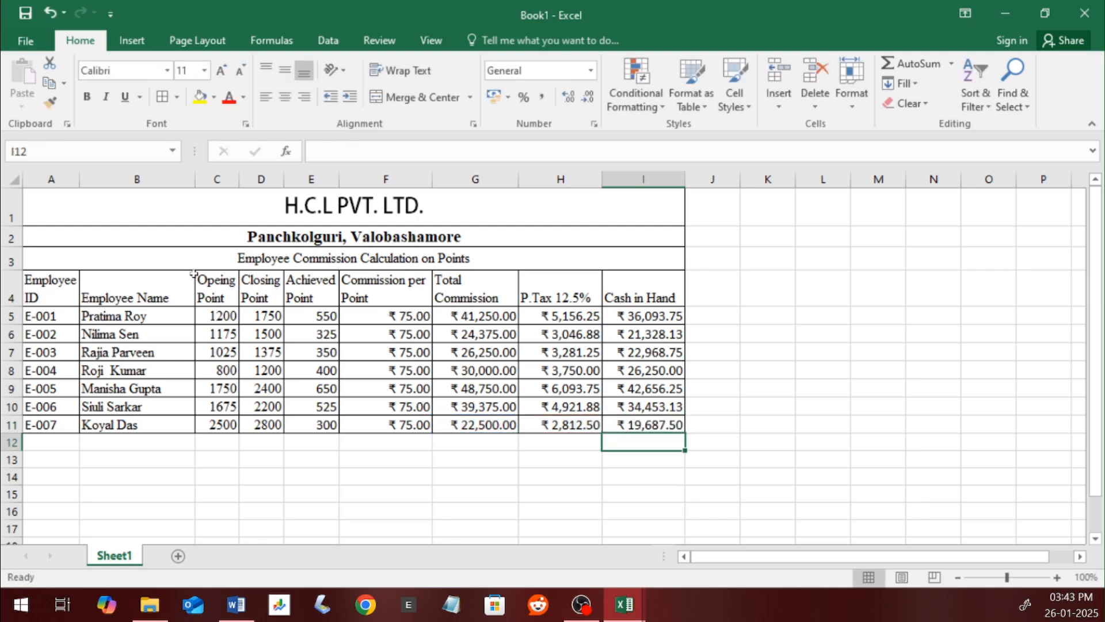
Step: Slightly widen columns C, D and E, which hold the opening, closing and achieved points
drag(239, 183, 365, 184)
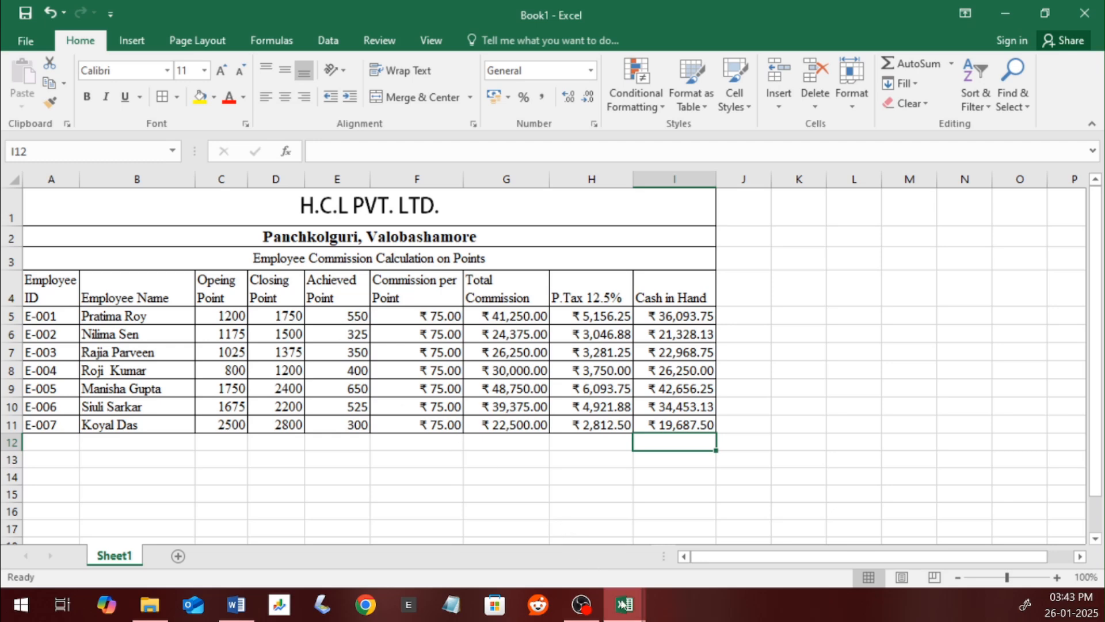
Step: Switch to the EXCEL DAY 2 workbook and set employee E-006's opening point to 1675 and closing point to 2200
mouse_move(624, 604)
click(587, 549)
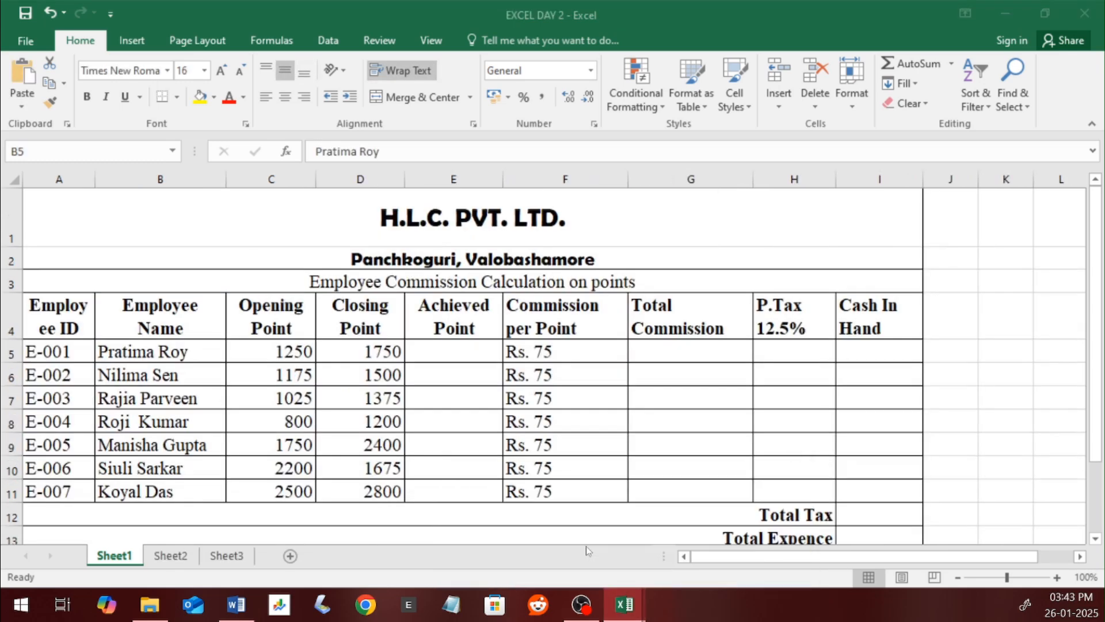
click(277, 467)
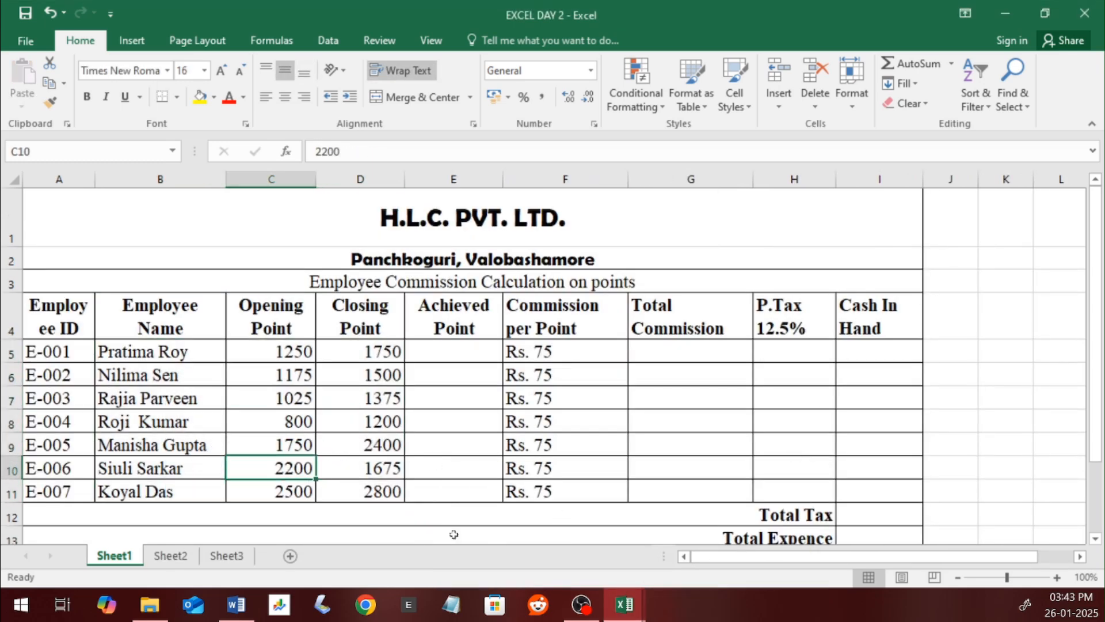
text(16)
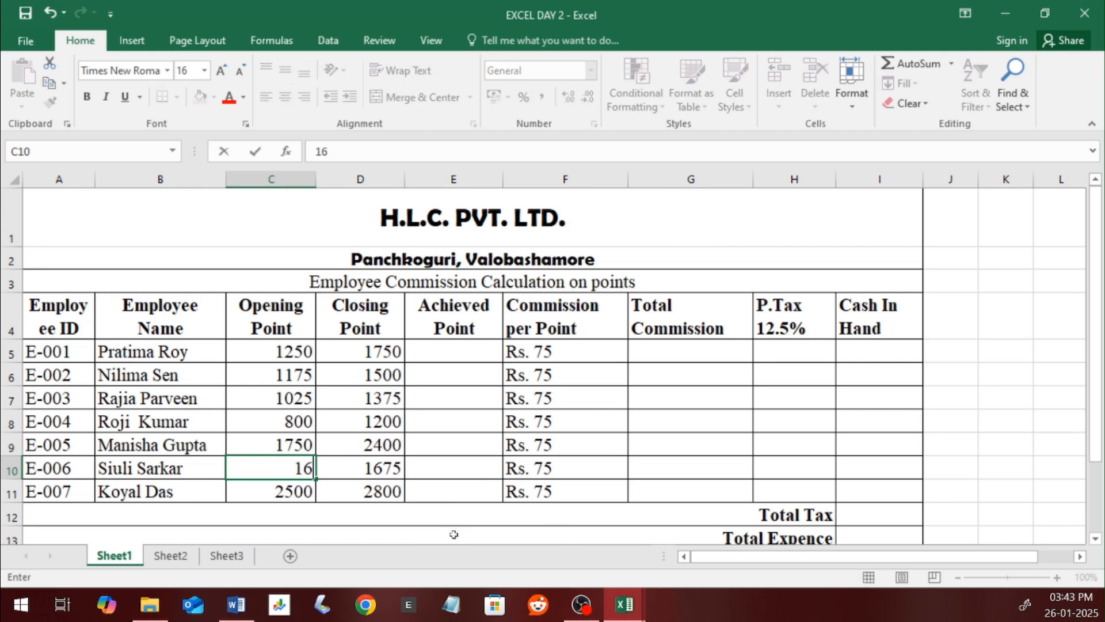
text(75)
key(Tab)
text(2200)
key(Tab)
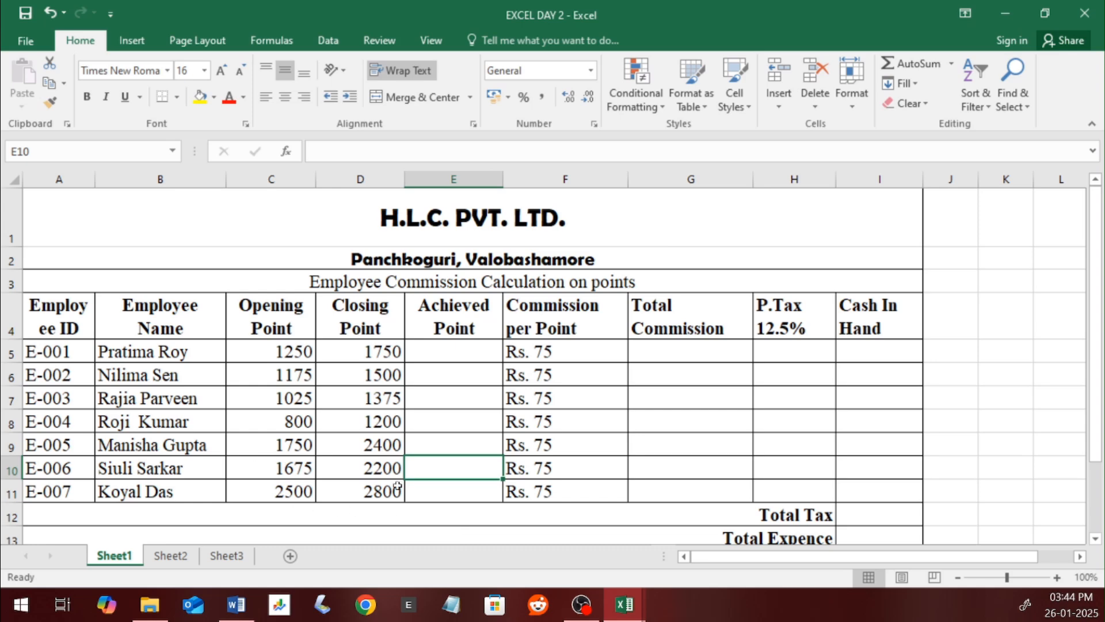
Step: Examine the total rows below the employee list in EXCEL DAY 2 and return to the Book1 workbook
scroll(794, 368, down, 2)
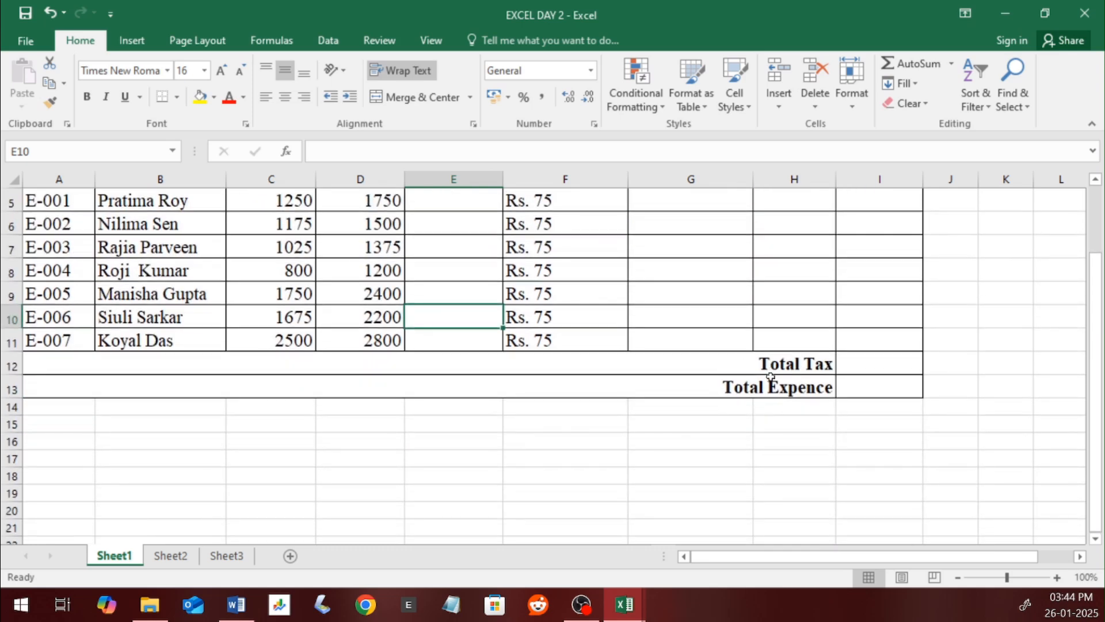
scroll(771, 377, up, 2)
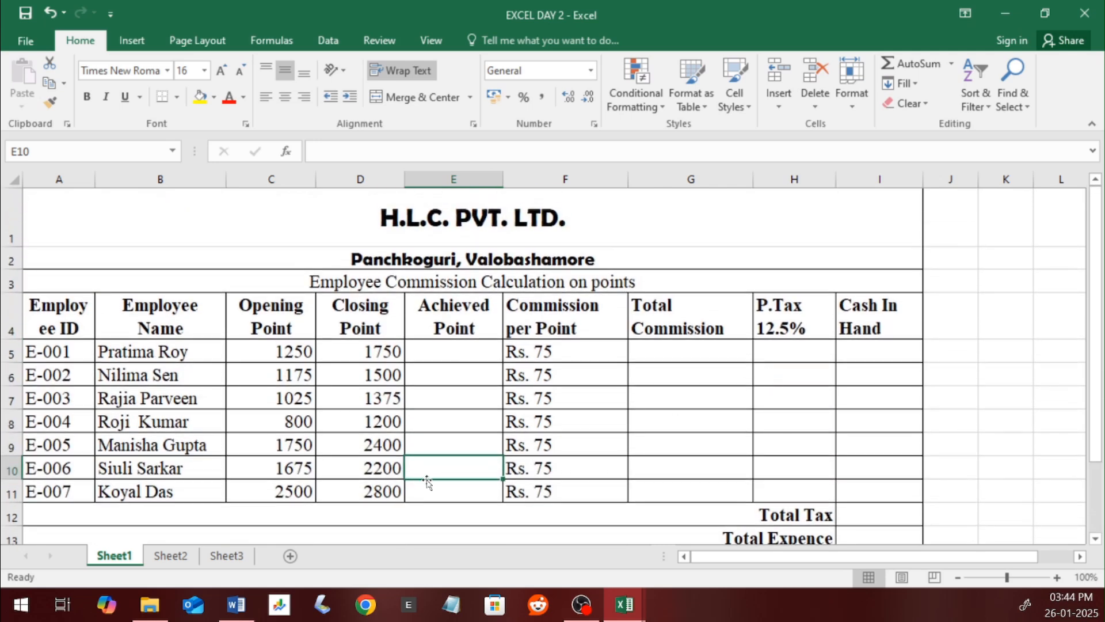
mouse_move(624, 604)
click(688, 555)
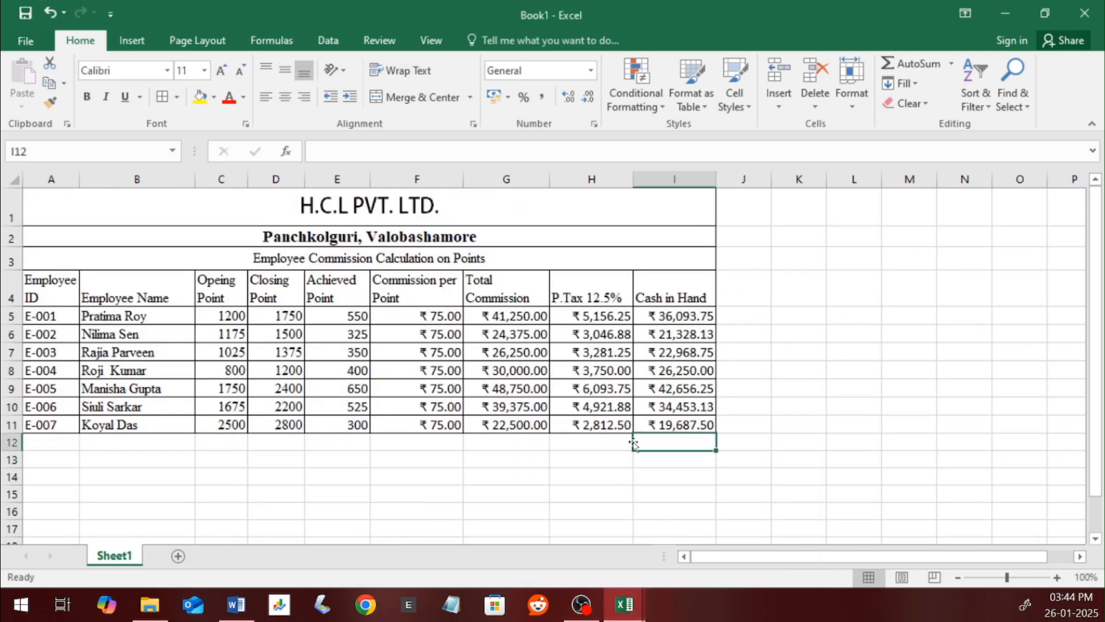
Step: Merge cells A12 to H12 below the employee rows into one cell without centring
click(569, 441)
drag(585, 443, 40, 447)
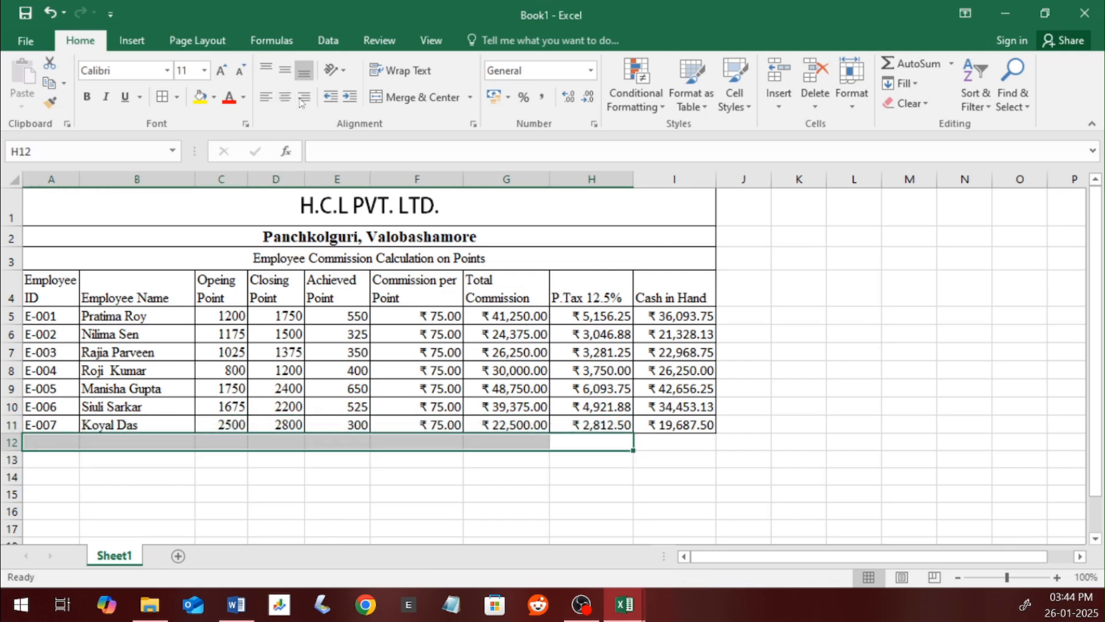
click(471, 97)
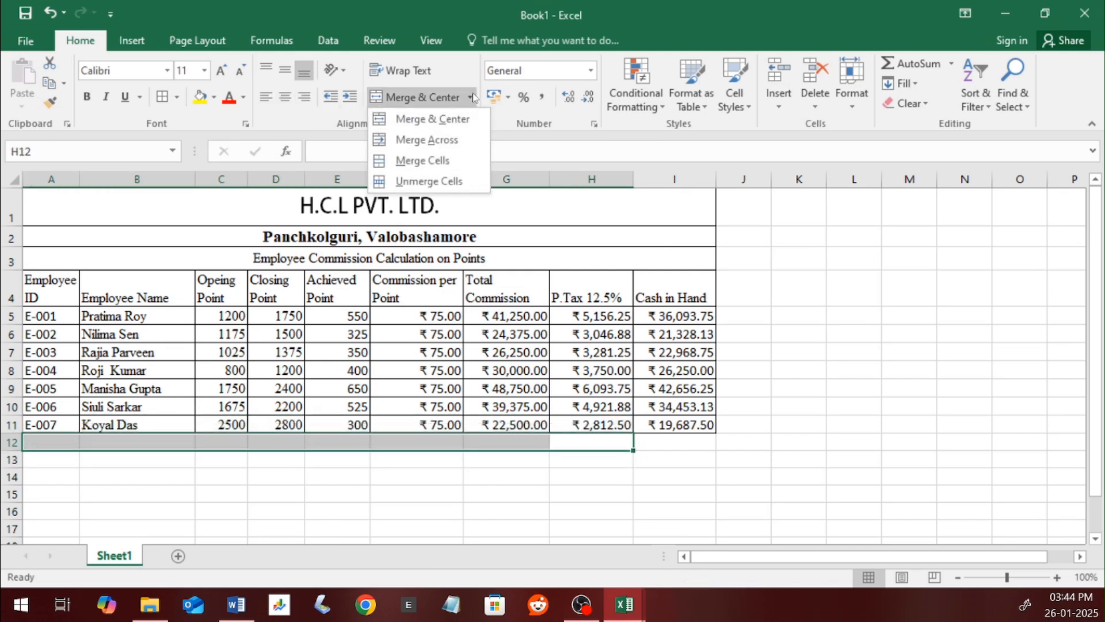
click(440, 160)
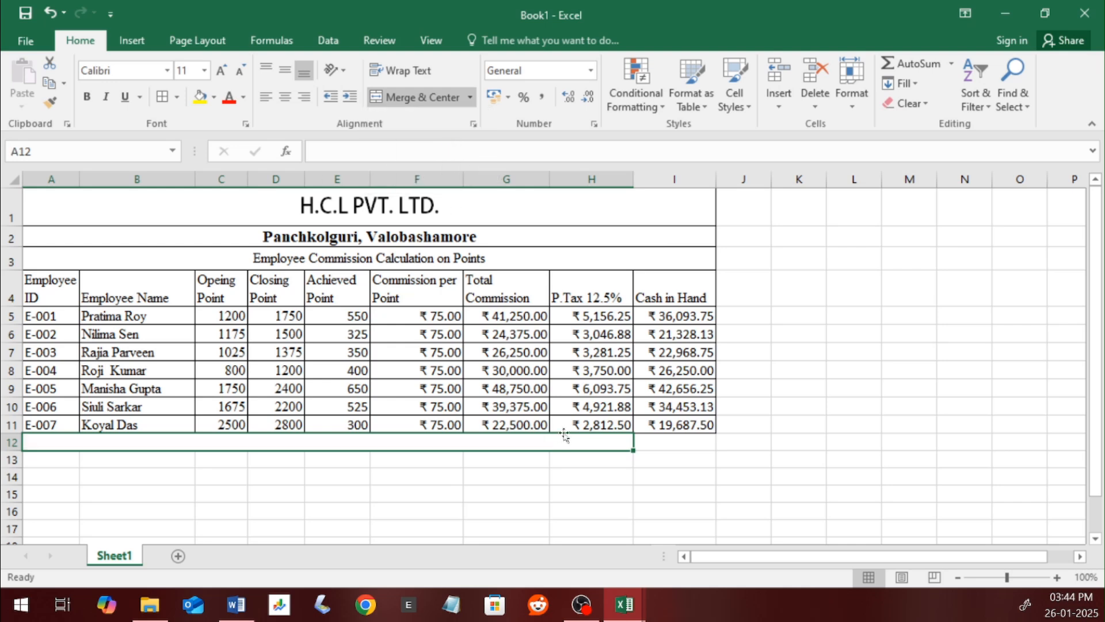
Step: Merge across cells A12:H12 and A13:H13 row by row and right-align their contents
drag(566, 441, 191, 461)
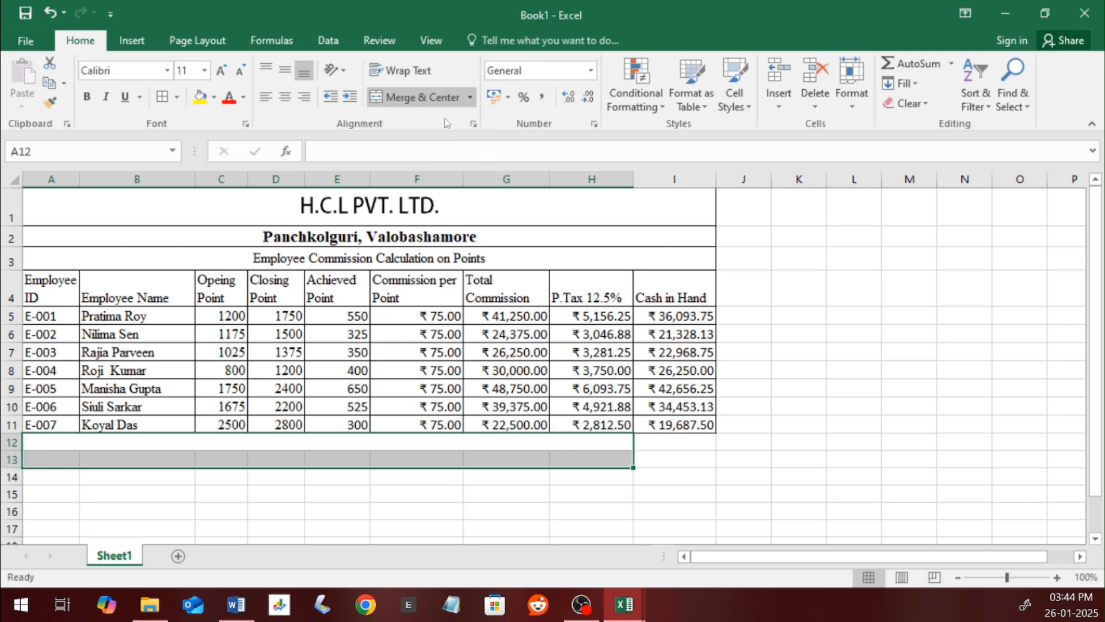
click(469, 98)
click(465, 142)
click(308, 98)
click(523, 438)
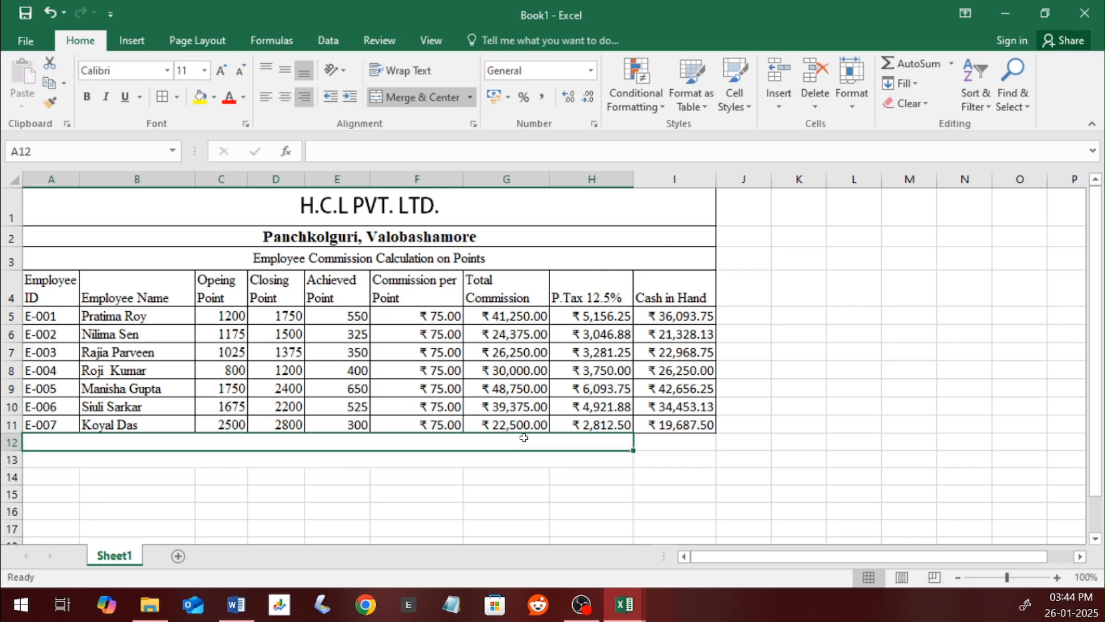
Step: Enter the label TOTAL EXPENSE in the merged cell A12
text(TOT)
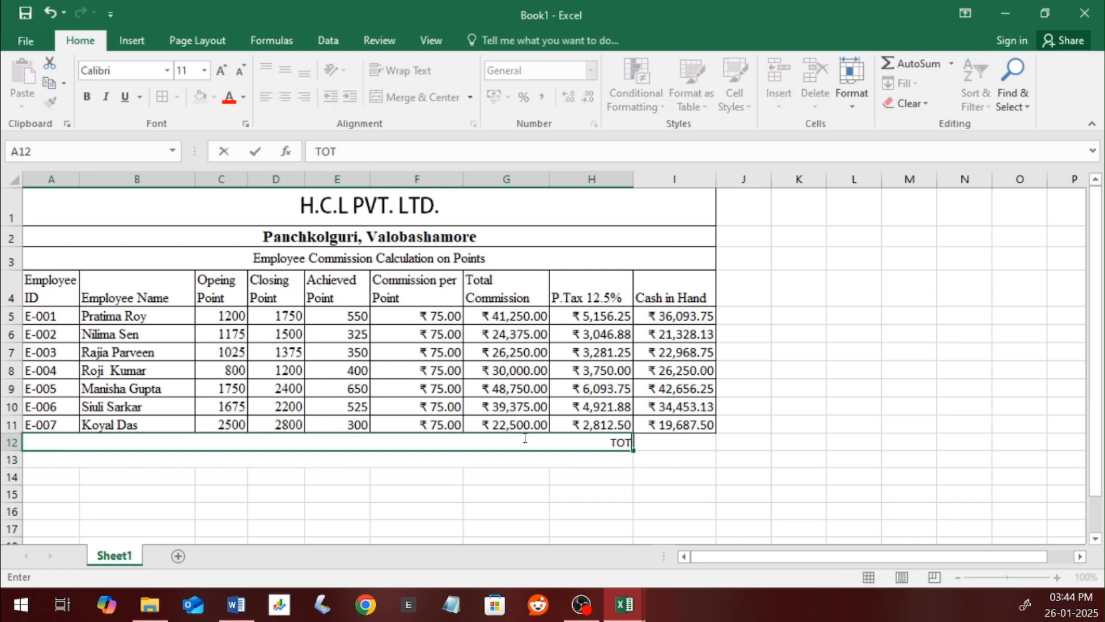
text(AL EXPENSE)
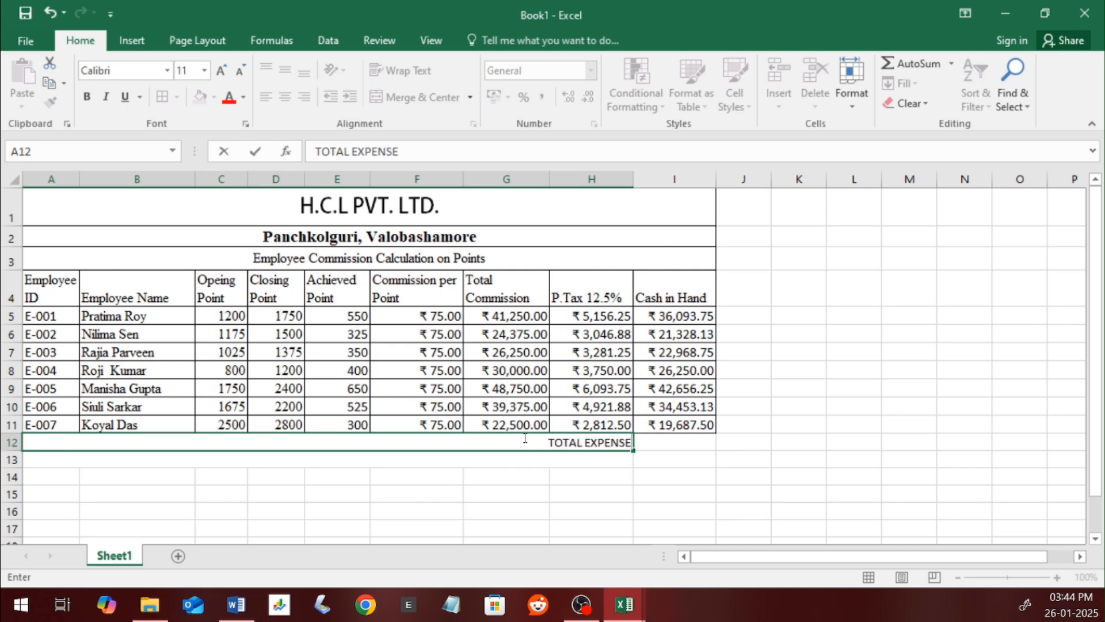
key(Return)
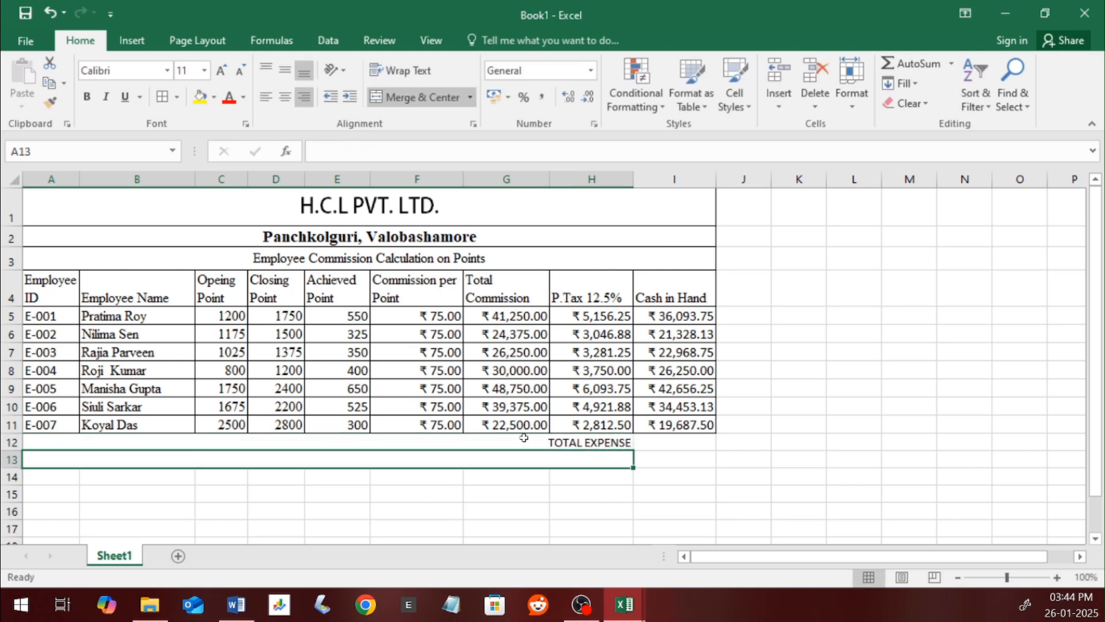
Step: Label the two merged rows below the employees TOTAL TAX in A12 and TOTAL EXPENSE in A13
click(524, 439)
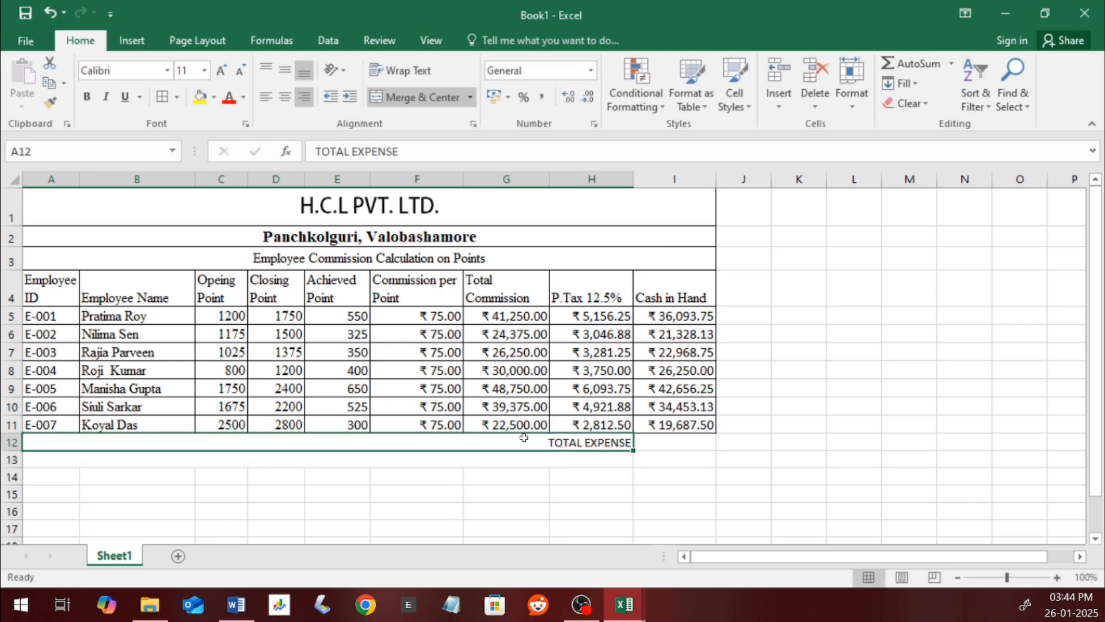
text(TOTAL TAX)
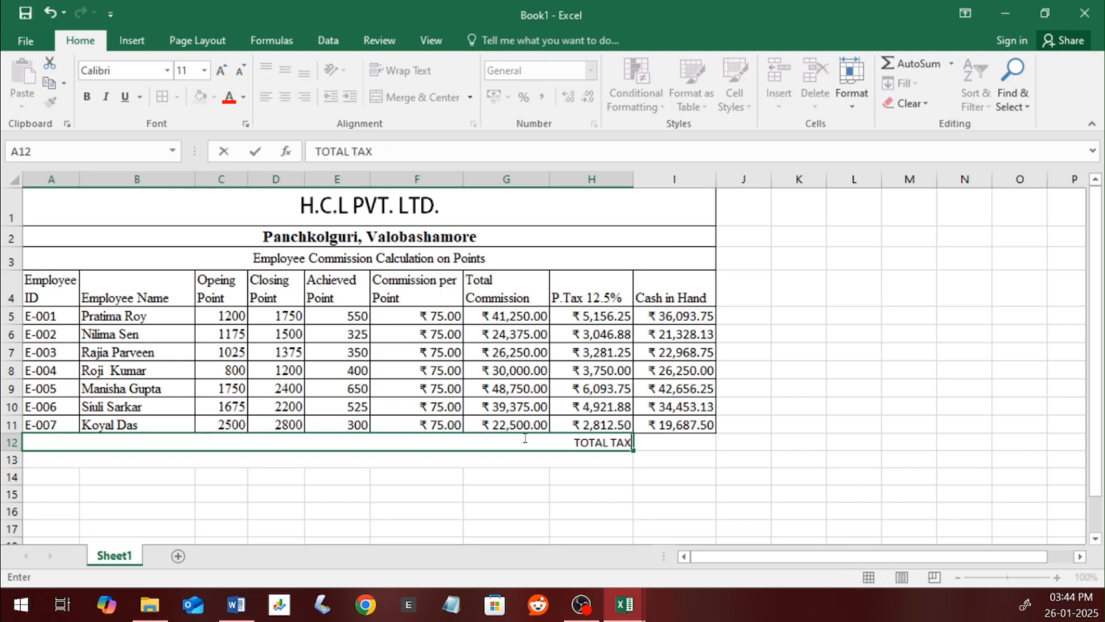
key(Return)
text(TOTAL EX)
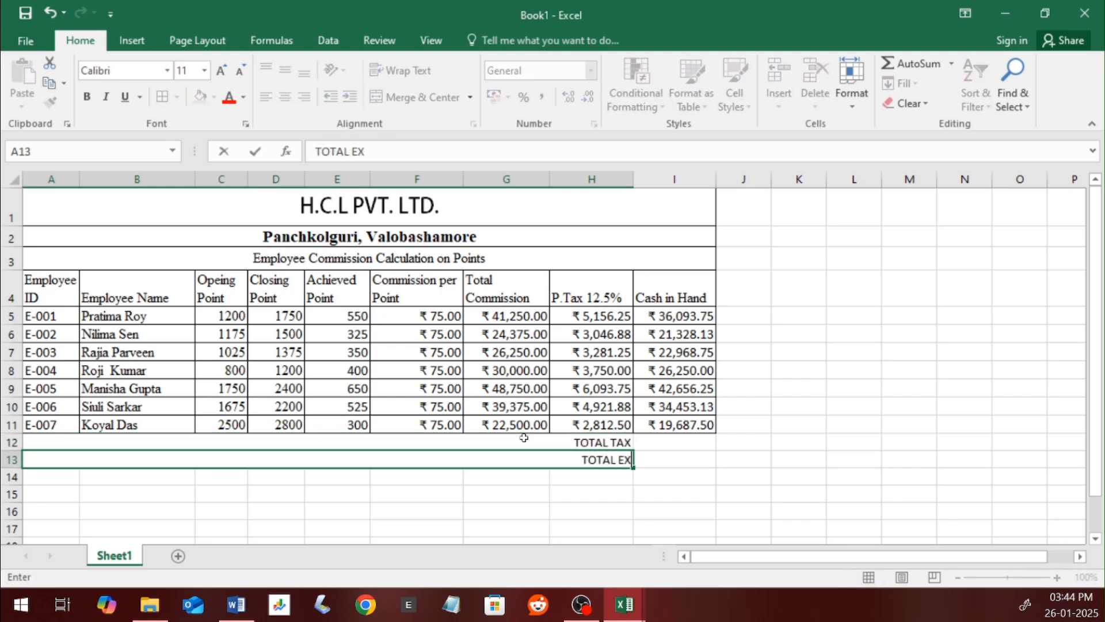
text(PENSE)
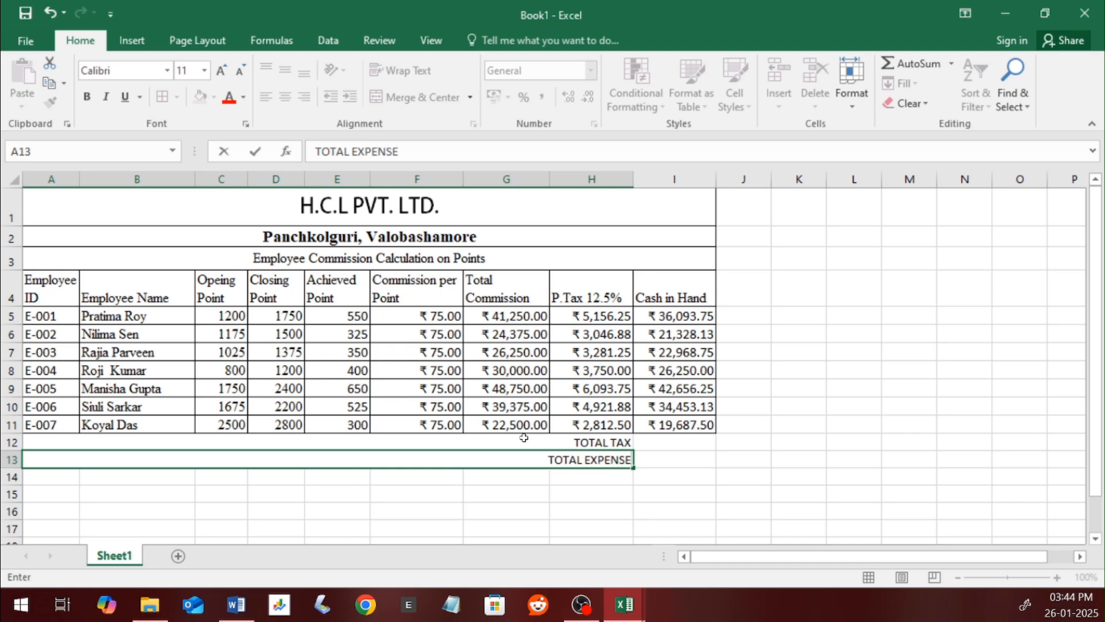
key(Tab)
Step: Calculate the total tax in I12 with the formula =H5+H6+H7+H8+H9+H10+H11
key(Up)
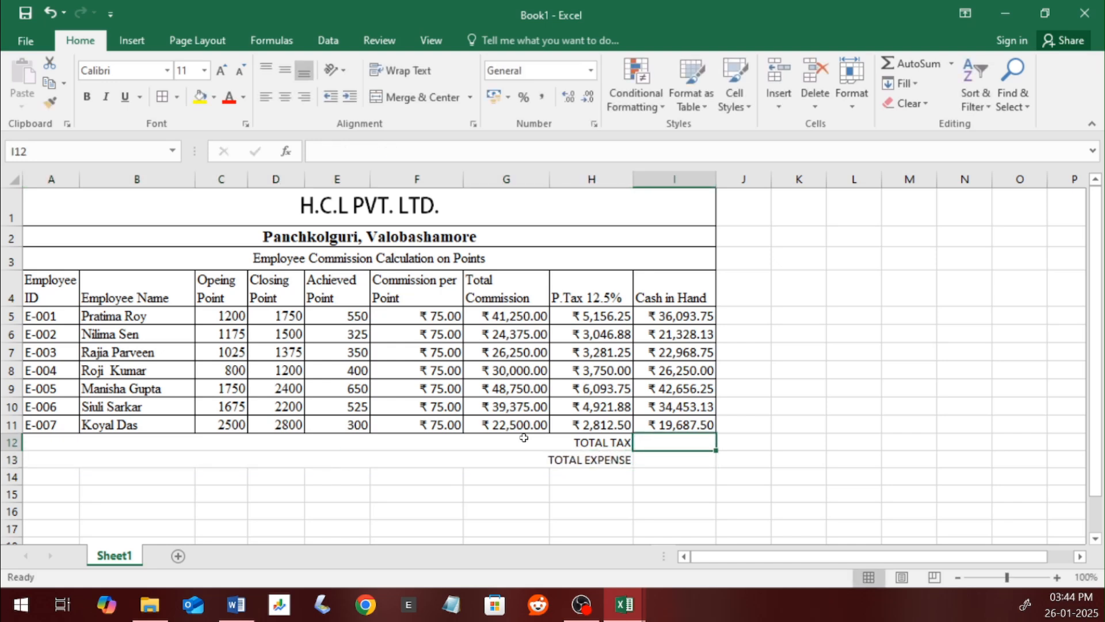
text(=)
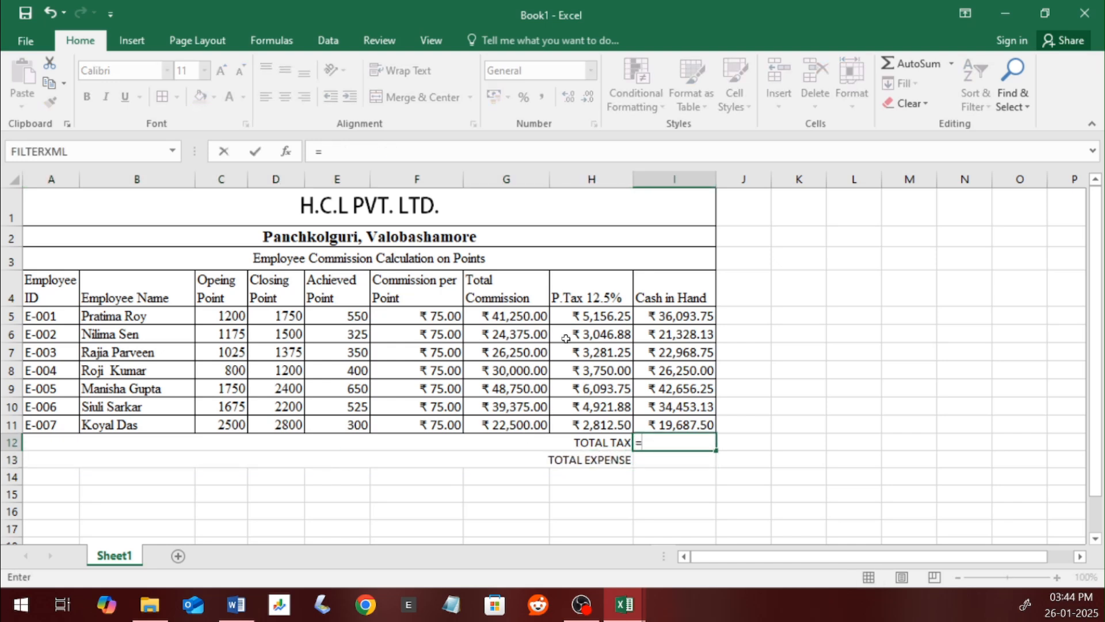
click(587, 320)
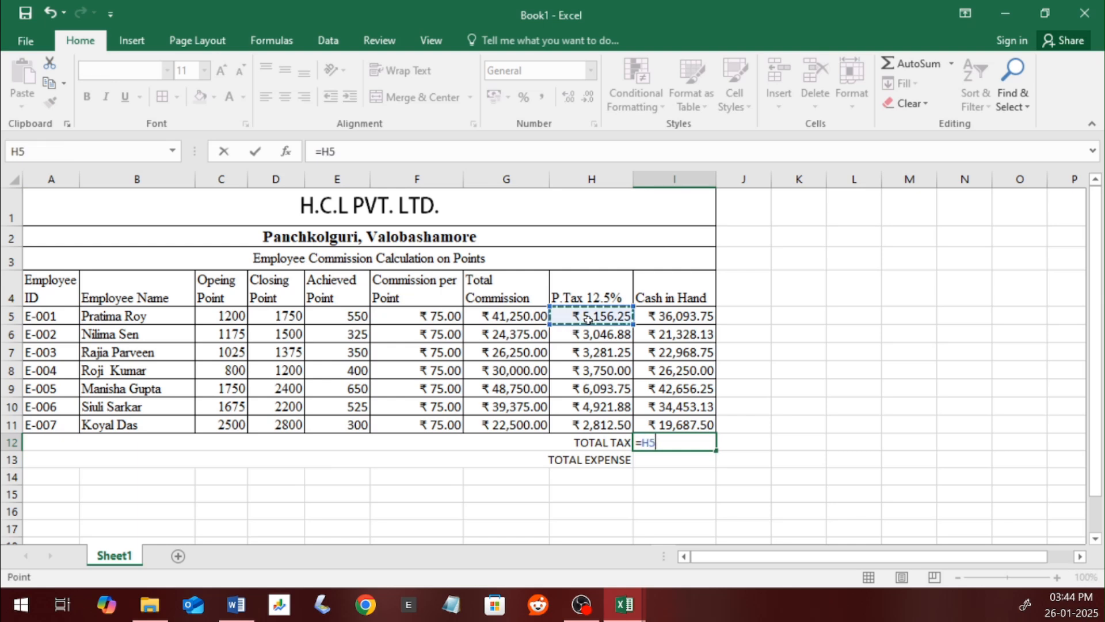
text(+)
click(587, 339)
text(+)
click(588, 352)
text(+)
click(599, 371)
text(+)
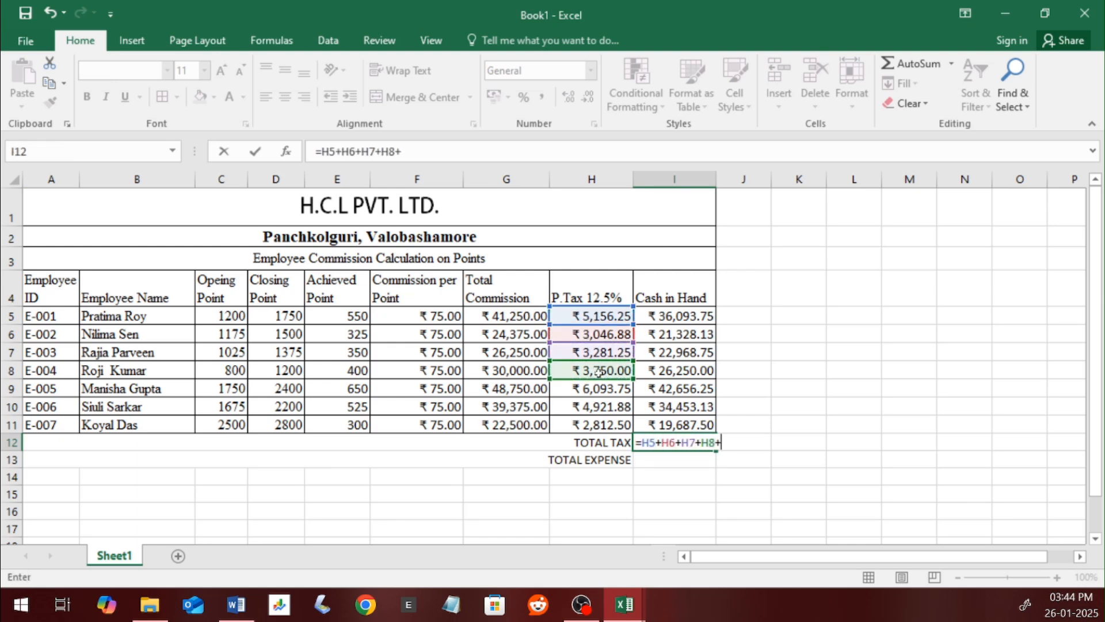
click(595, 386)
text(+)
click(586, 406)
text(+)
click(582, 423)
text(+)
key(BackSpace)
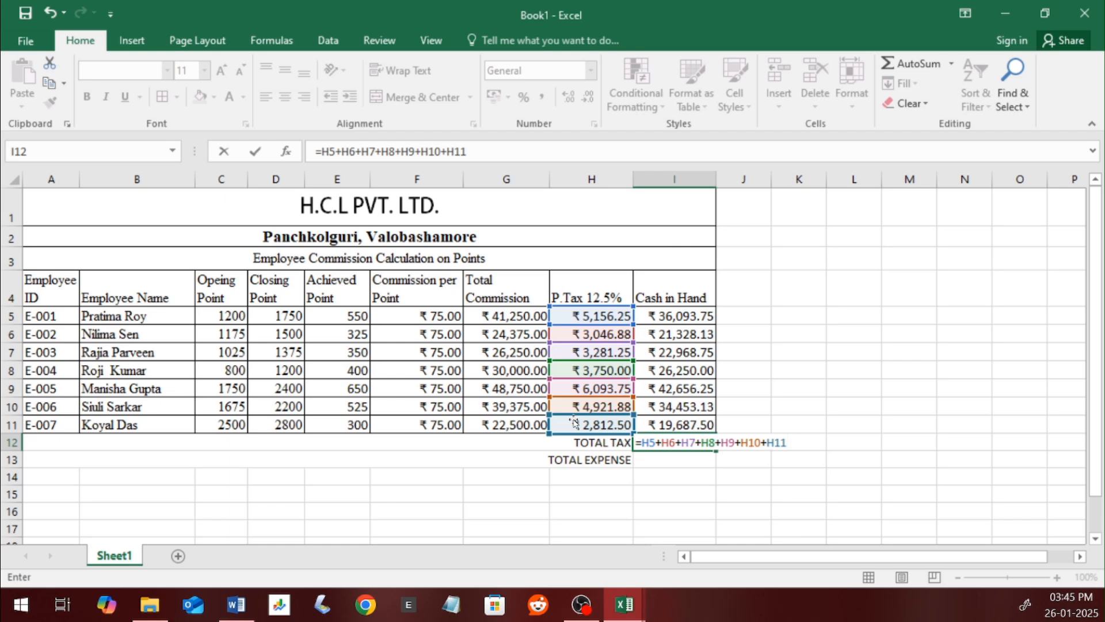
key(Return)
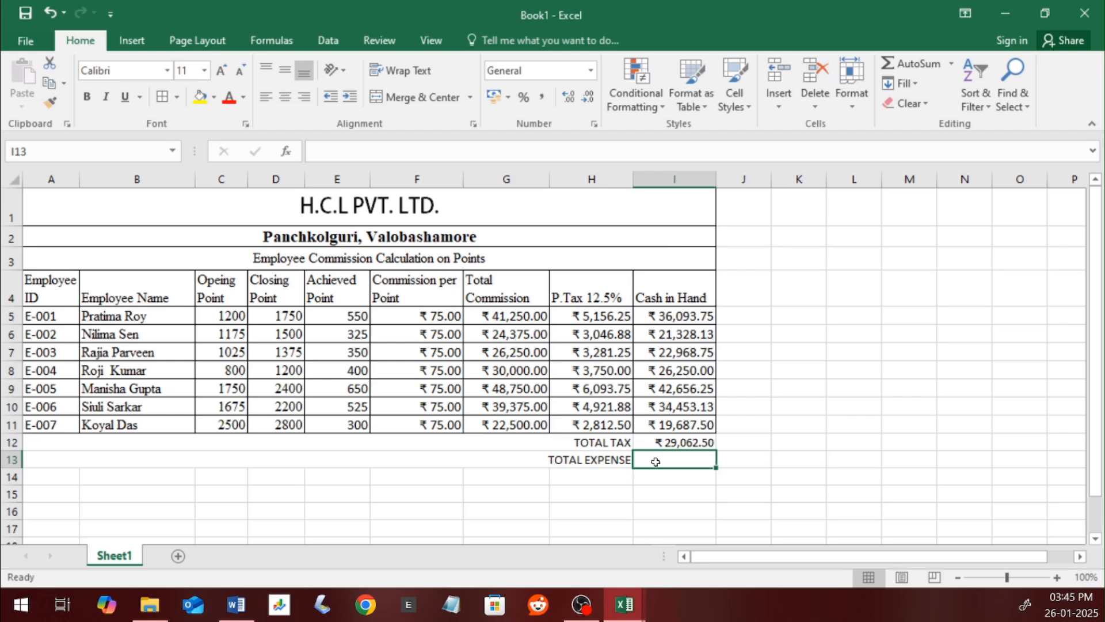
text(=)
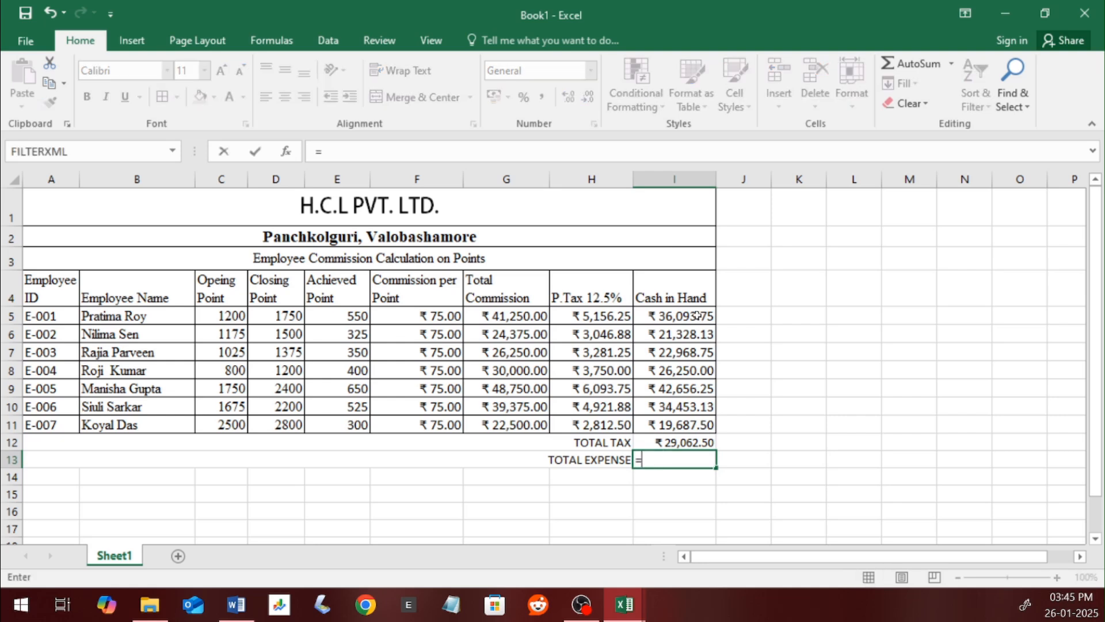
click(696, 316)
text(+)
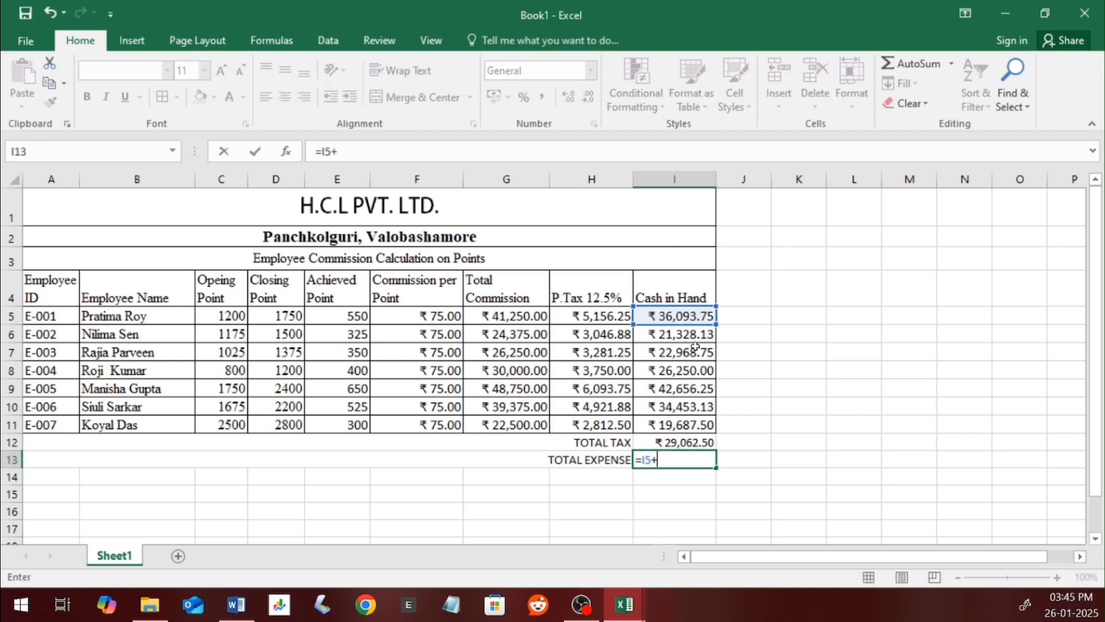
click(693, 334)
text(+)
click(695, 352)
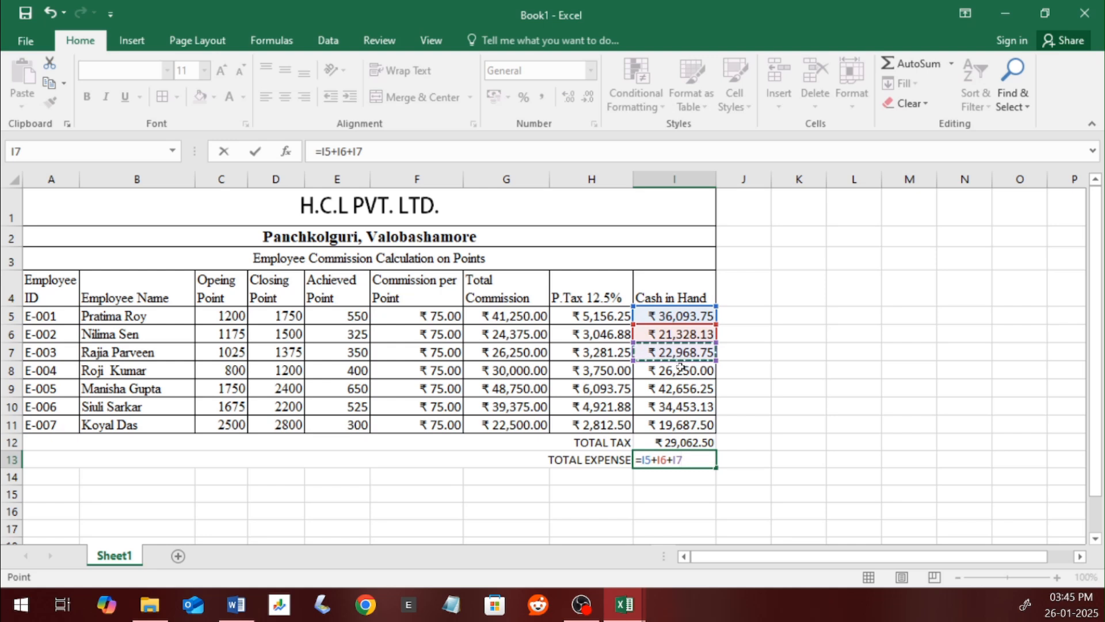
key(BackSpace)
key(BackSpace)
key(BackSpace)
key(BackSpace)
key(BackSpace)
key(BackSpace)
key(BackSpace)
key(BackSpace)
key(BackSpace)
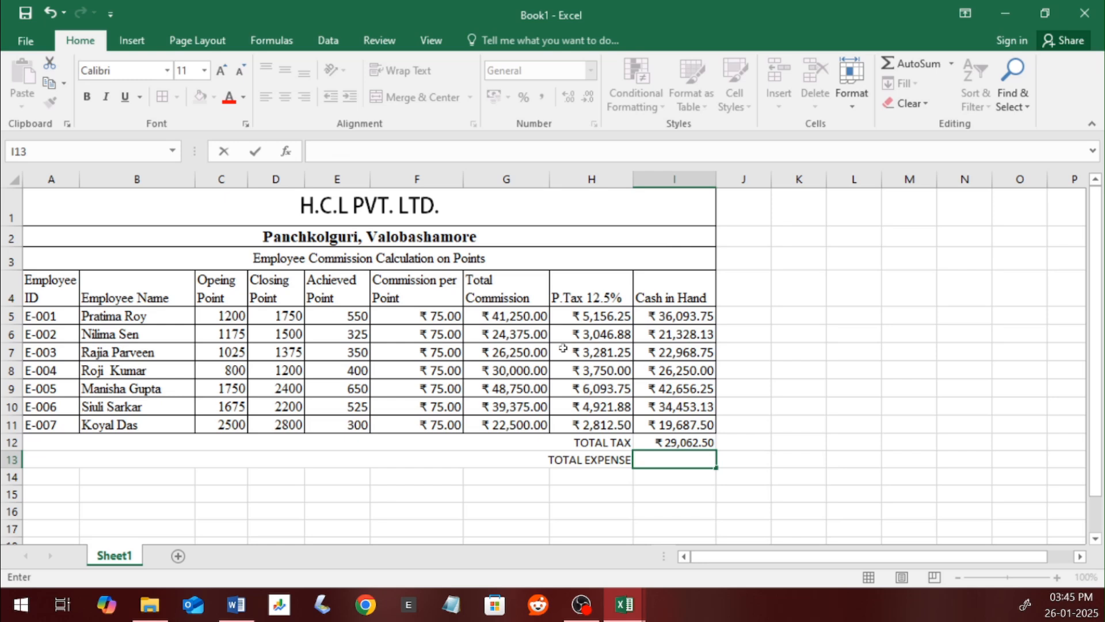
Step: Calculate the total expense in I13 from the Total Commission column with the formula =G5+G6+G7+G8+G9+G10+G11
click(508, 317)
click(652, 457)
text(=)
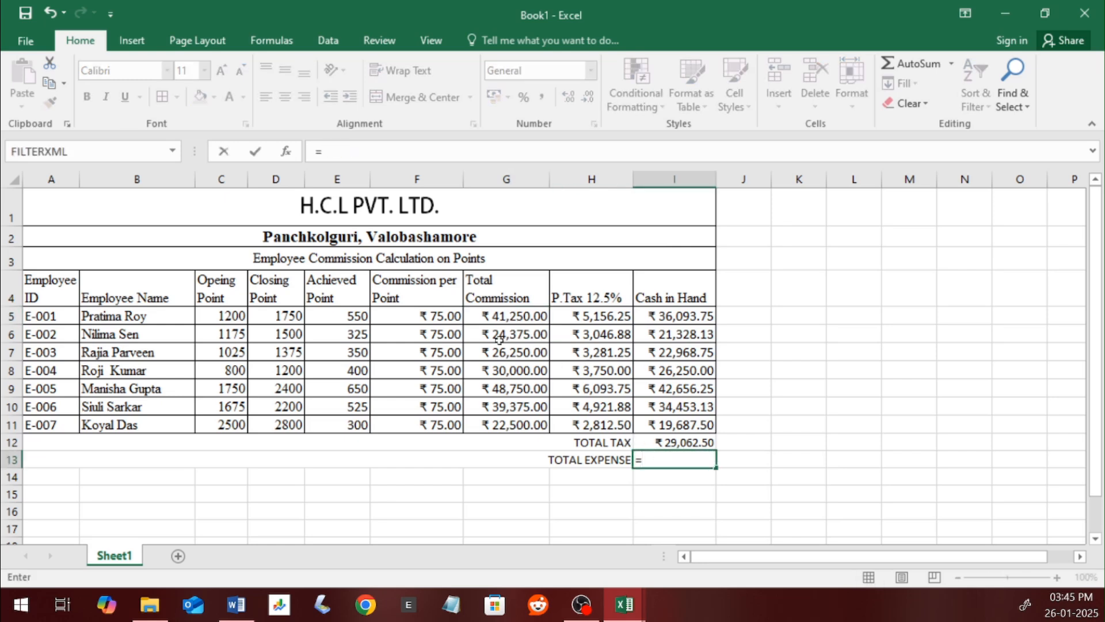
click(499, 317)
text(+)
click(501, 334)
text(+)
click(502, 350)
text(+)
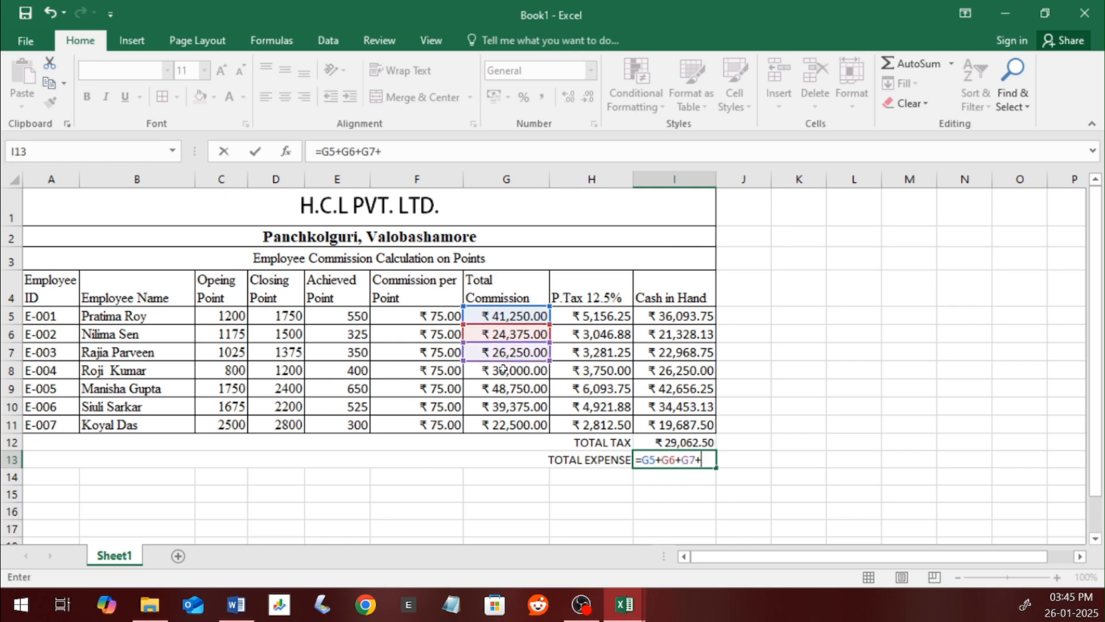
click(502, 368)
text(+)
click(503, 389)
text(+)
click(500, 407)
text(+)
click(496, 424)
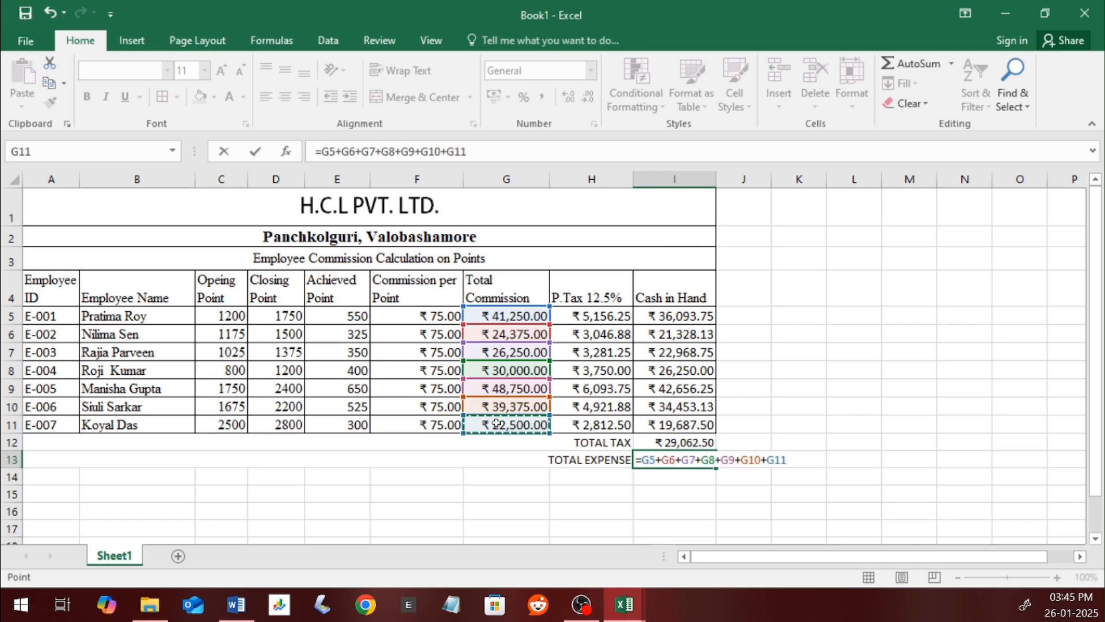
key(Return)
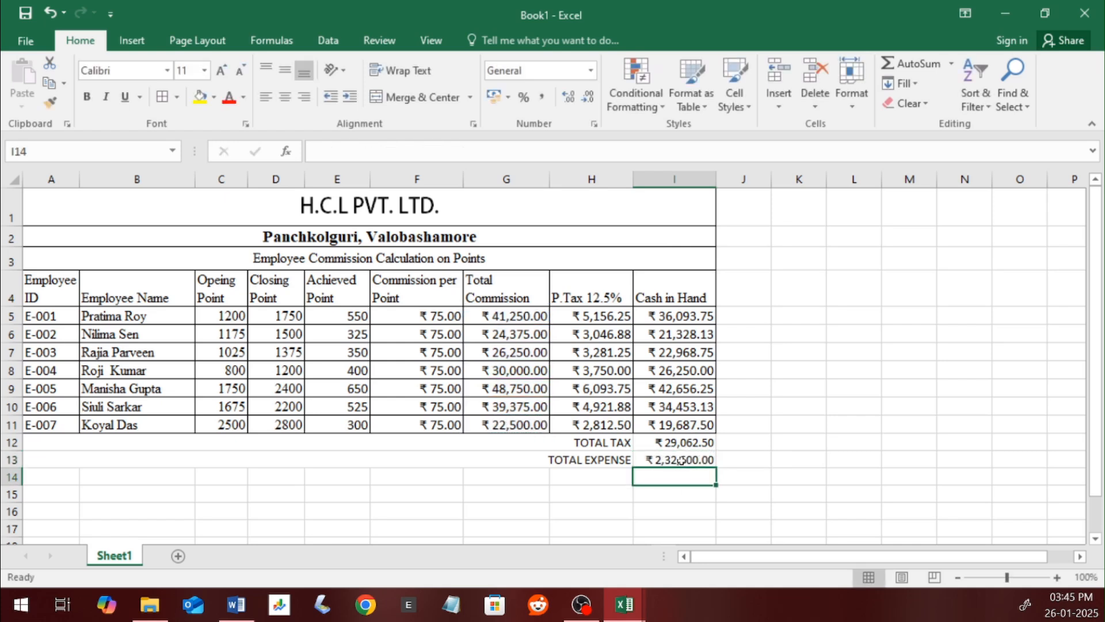
click(680, 461)
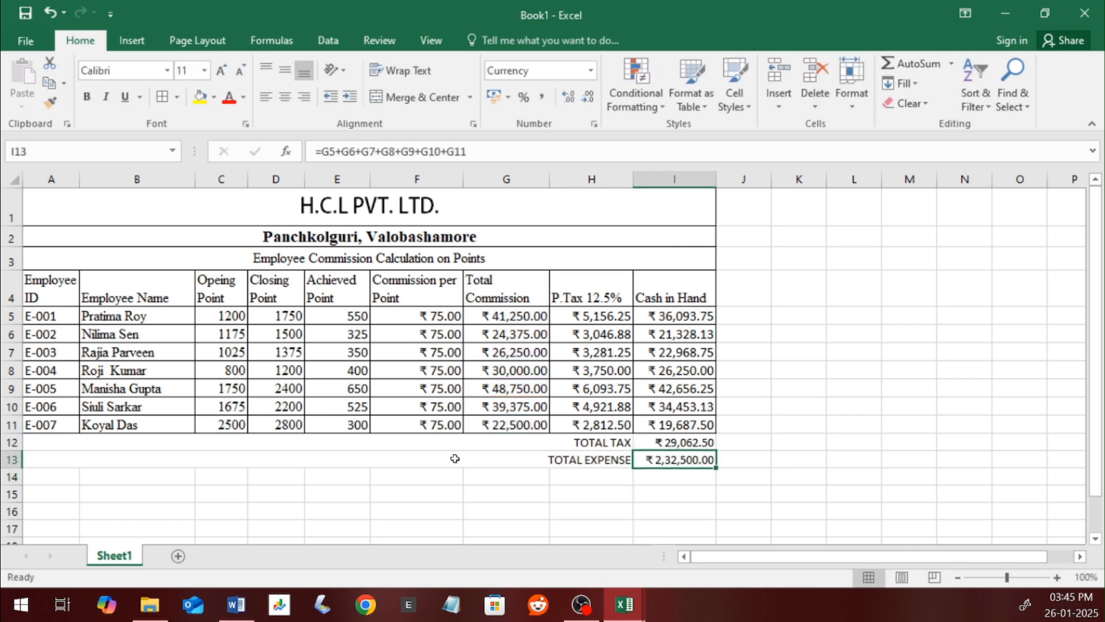
Step: Add a new worksheet after Sheet1 and select its cell A3
click(337, 214)
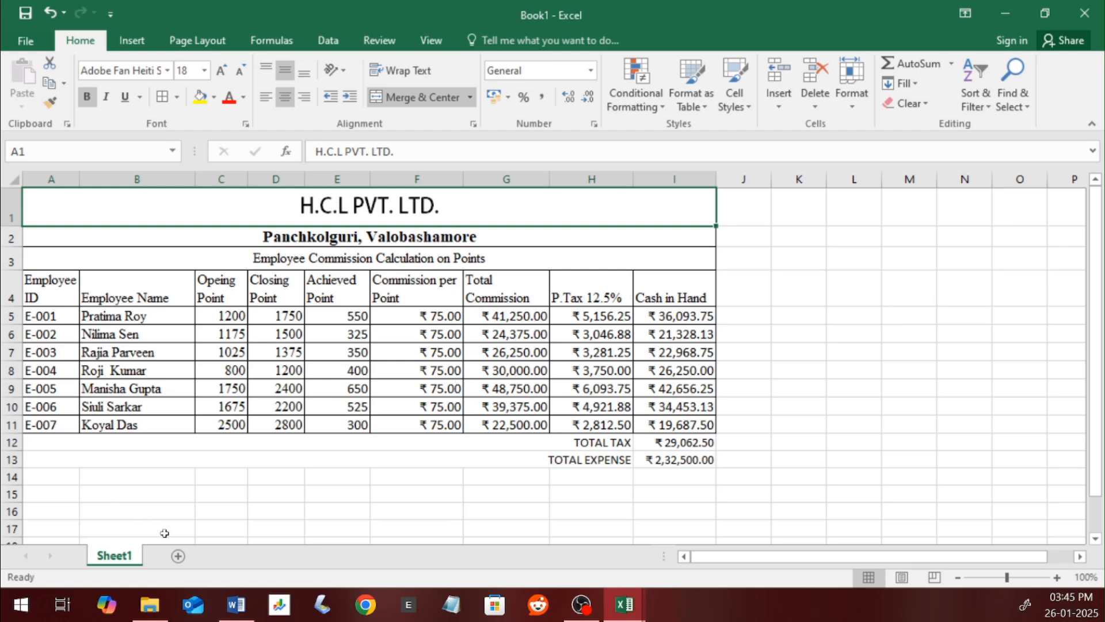
click(179, 556)
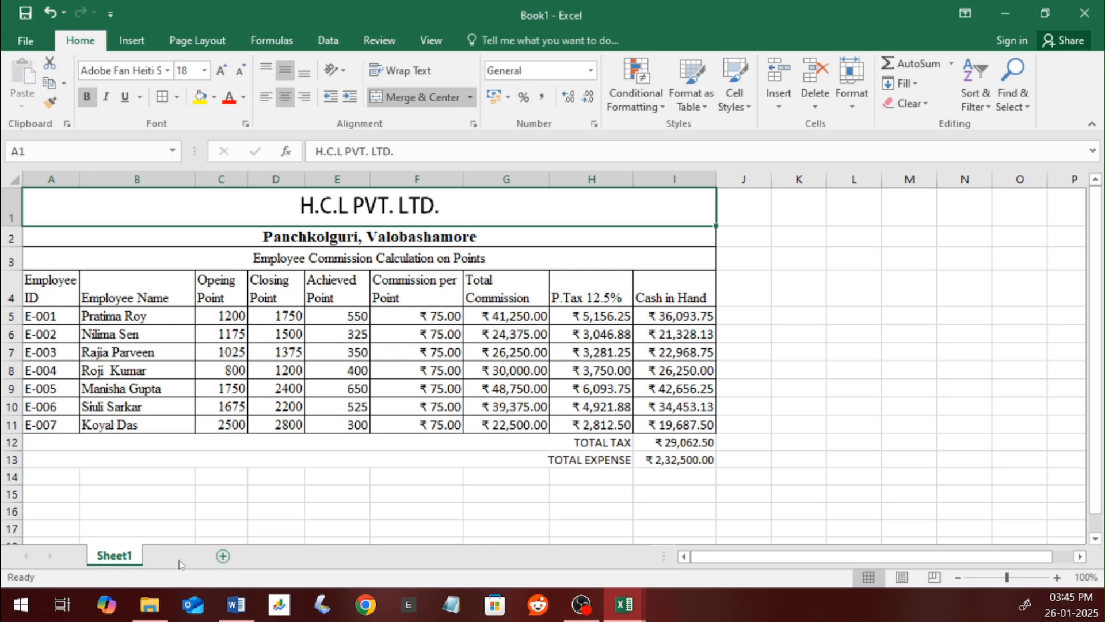
click(213, 370)
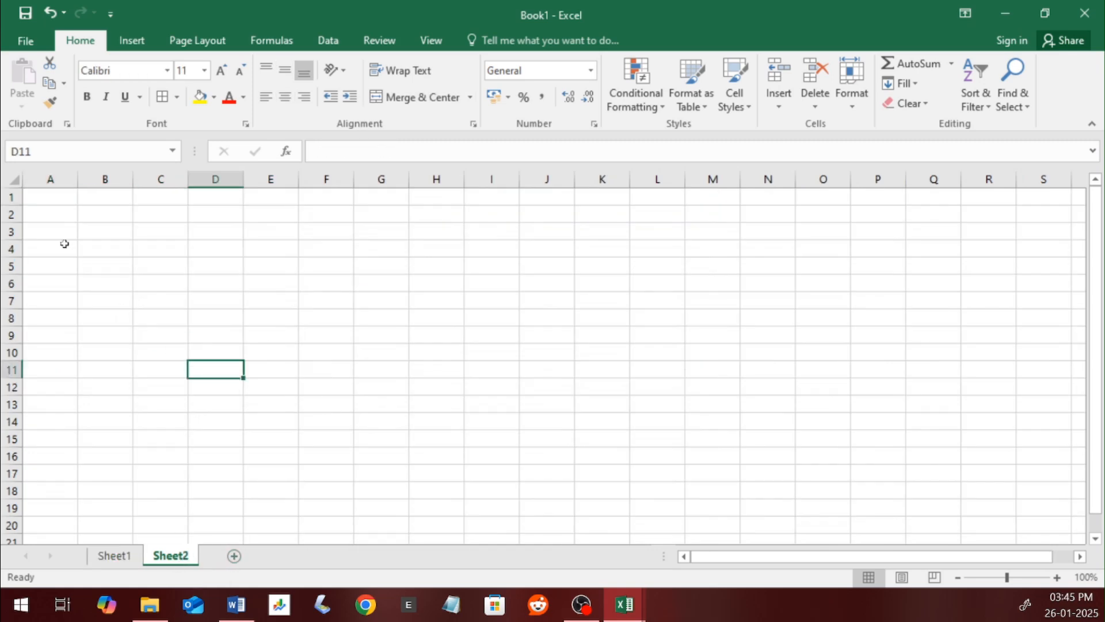
click(67, 246)
click(70, 234)
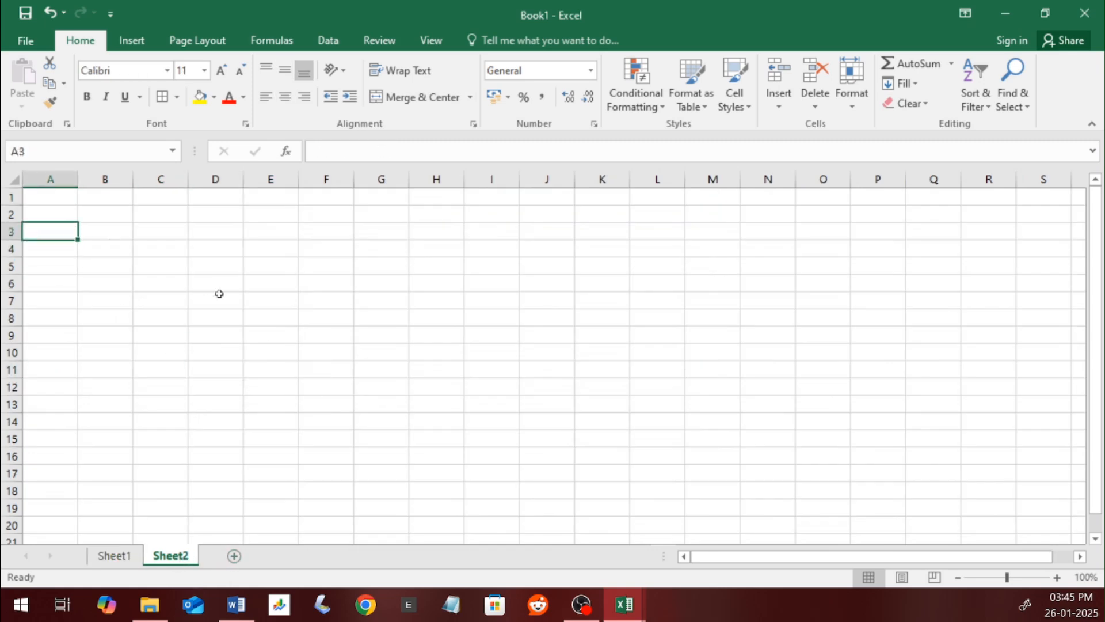
Step: Examine the relative and absolute cell reference tables on Sheet2 of EXCEL DAY 2 and return to the Book1 workbook
mouse_move(627, 598)
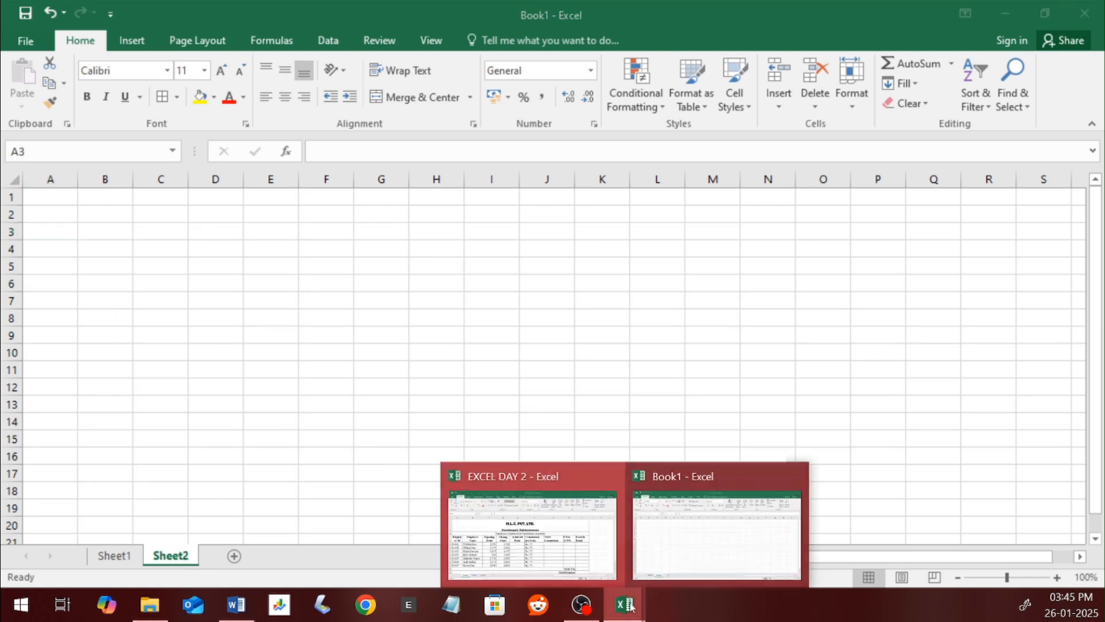
click(527, 521)
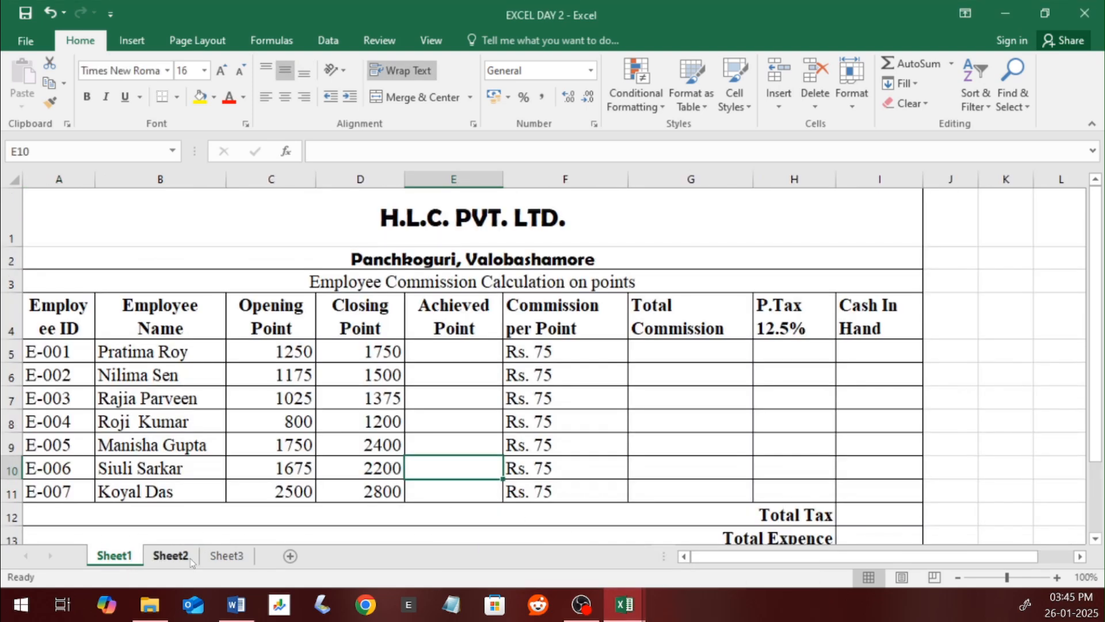
click(170, 556)
drag(99, 214, 397, 414)
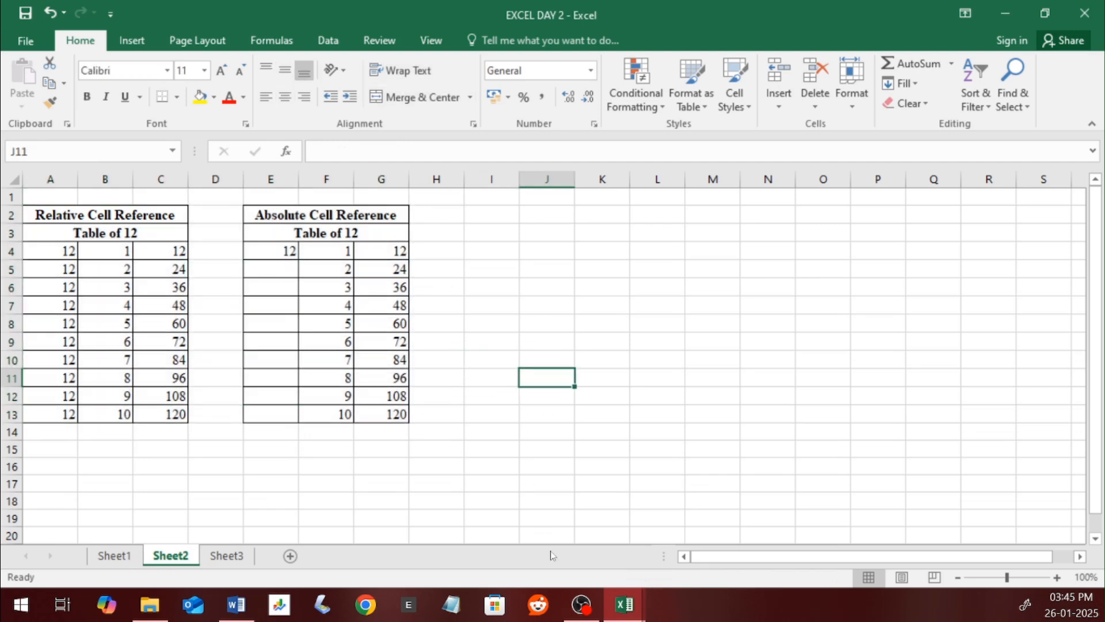
click(624, 604)
click(665, 542)
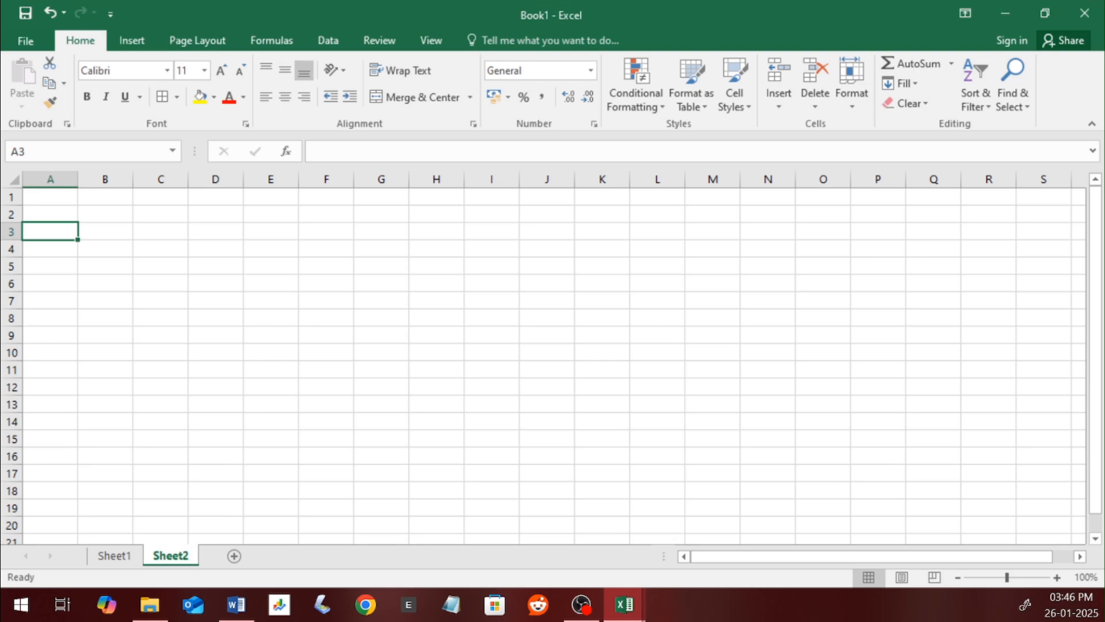
key(alt+Tab)
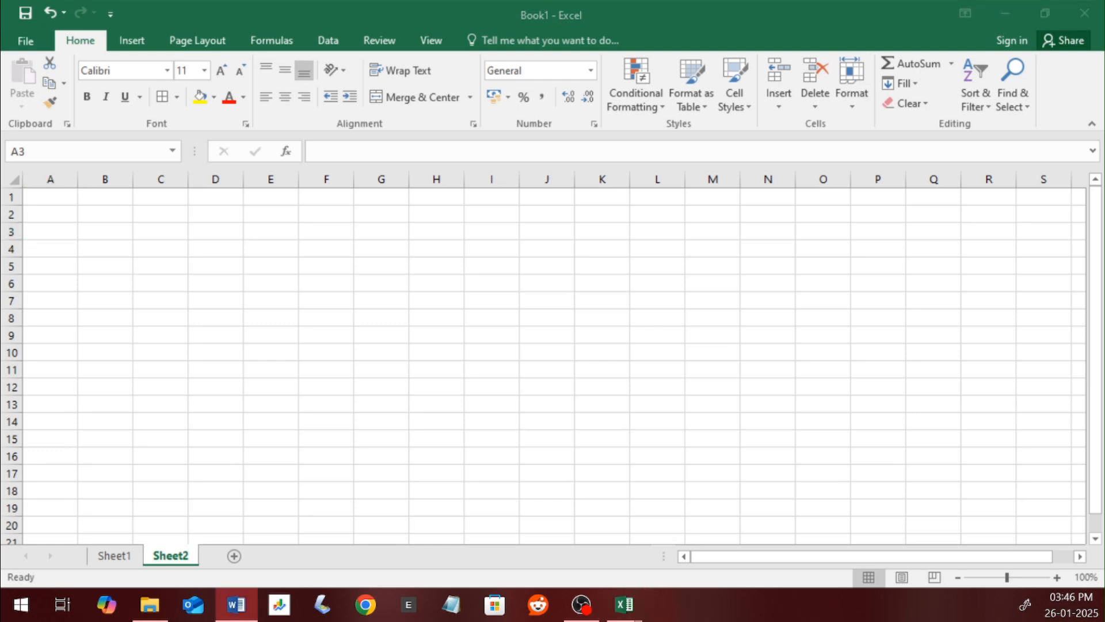
key(alt+Tab)
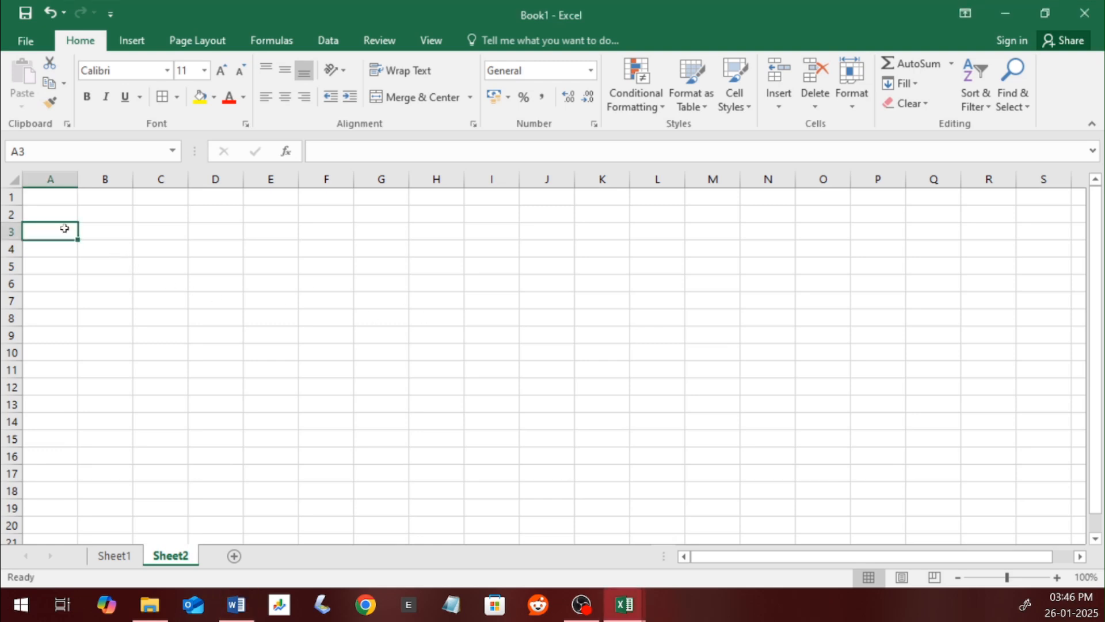
Step: Enter 12 in cell A3 and 1 in cell B3
text(12)
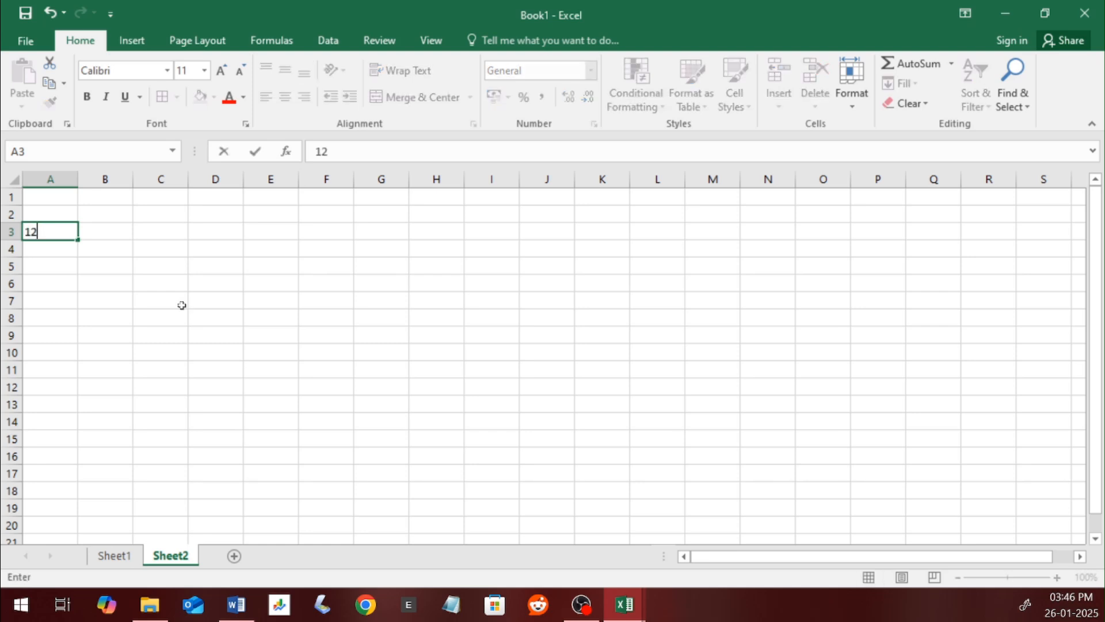
key(Return)
click(93, 233)
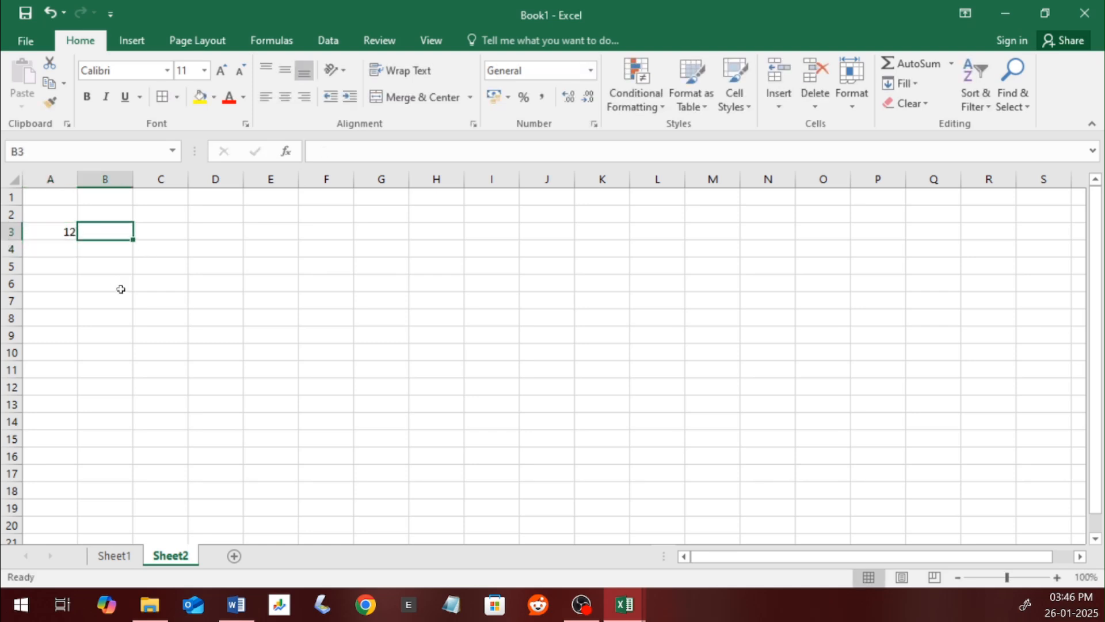
text(1)
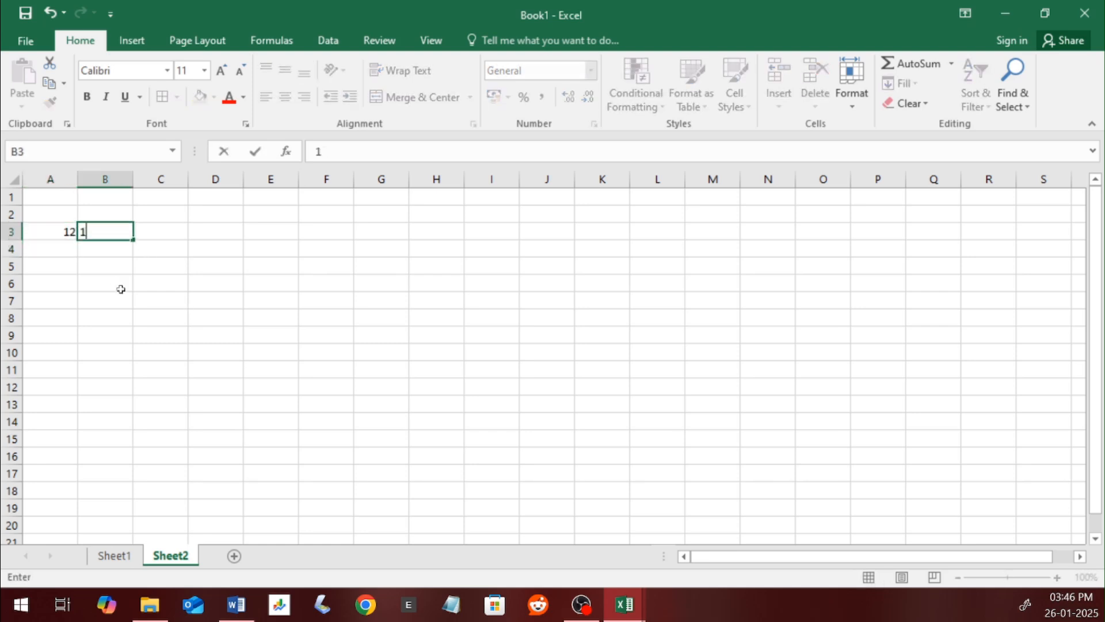
click(141, 247)
click(122, 231)
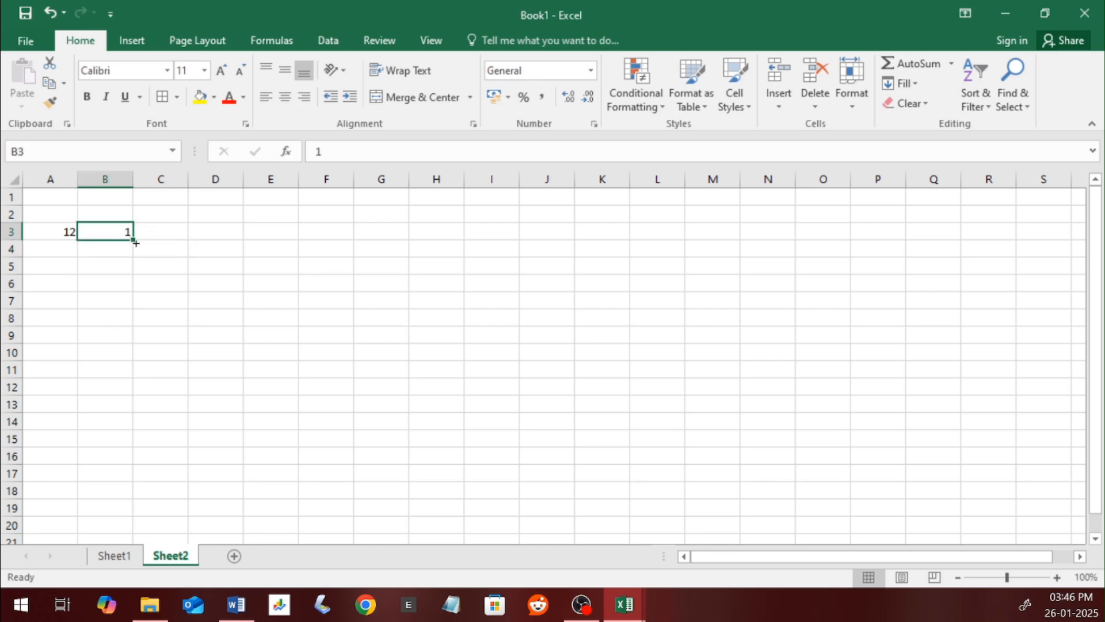
Step: Fill B3:B12 with the series 1 to 10 and copy the 12 in A3 down to A12
click(172, 256)
click(115, 230)
drag(140, 245, 137, 375)
click(147, 389)
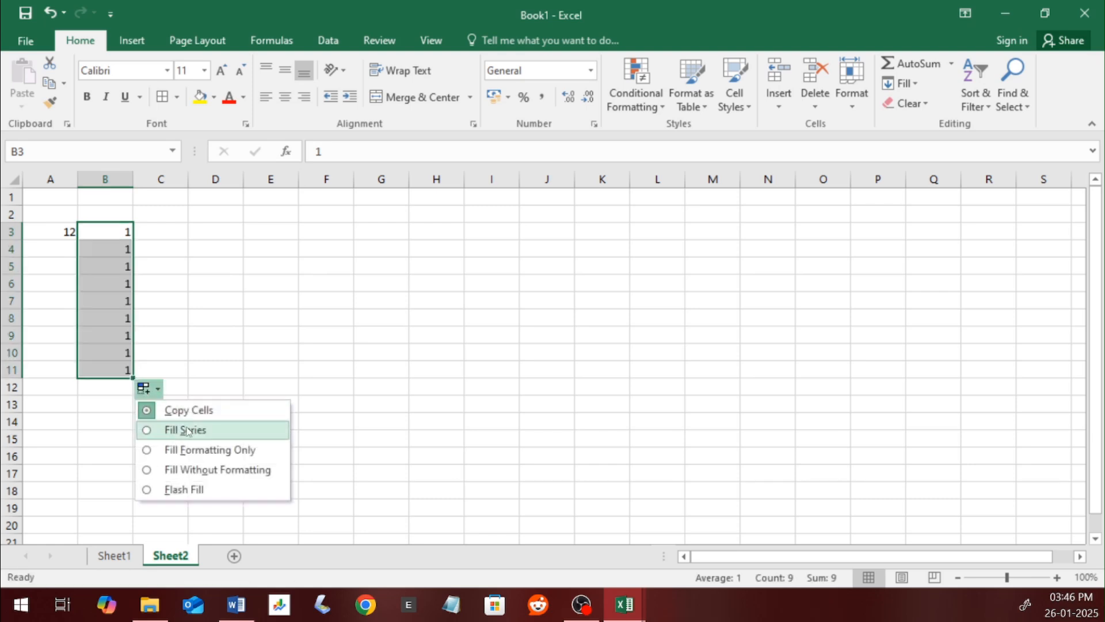
click(187, 430)
drag(132, 379, 134, 396)
click(112, 387)
click(52, 230)
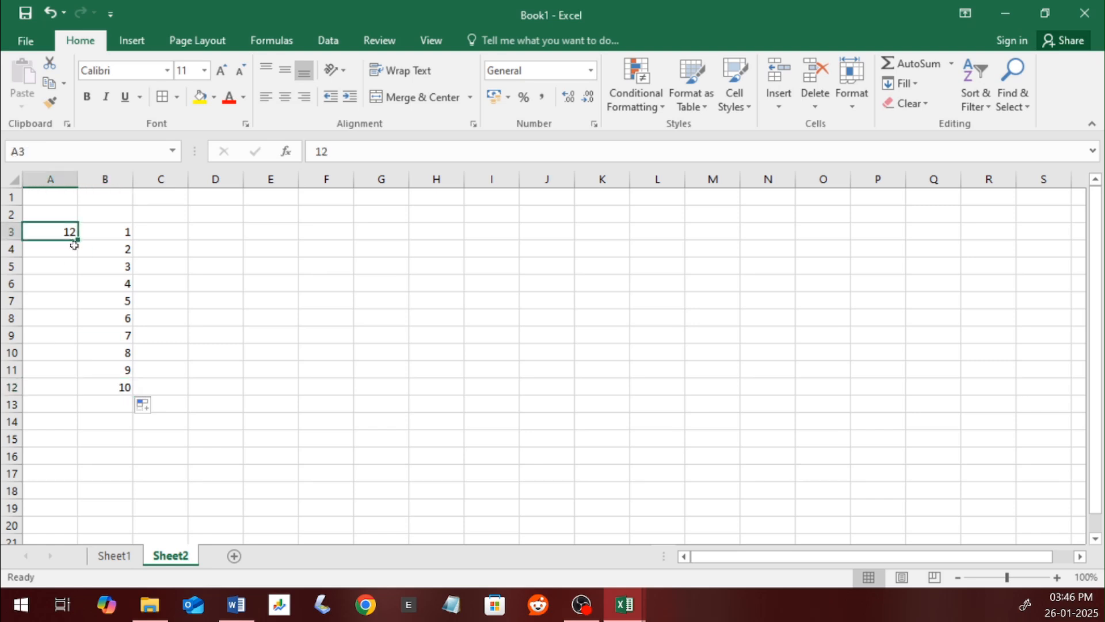
drag(75, 242, 78, 396)
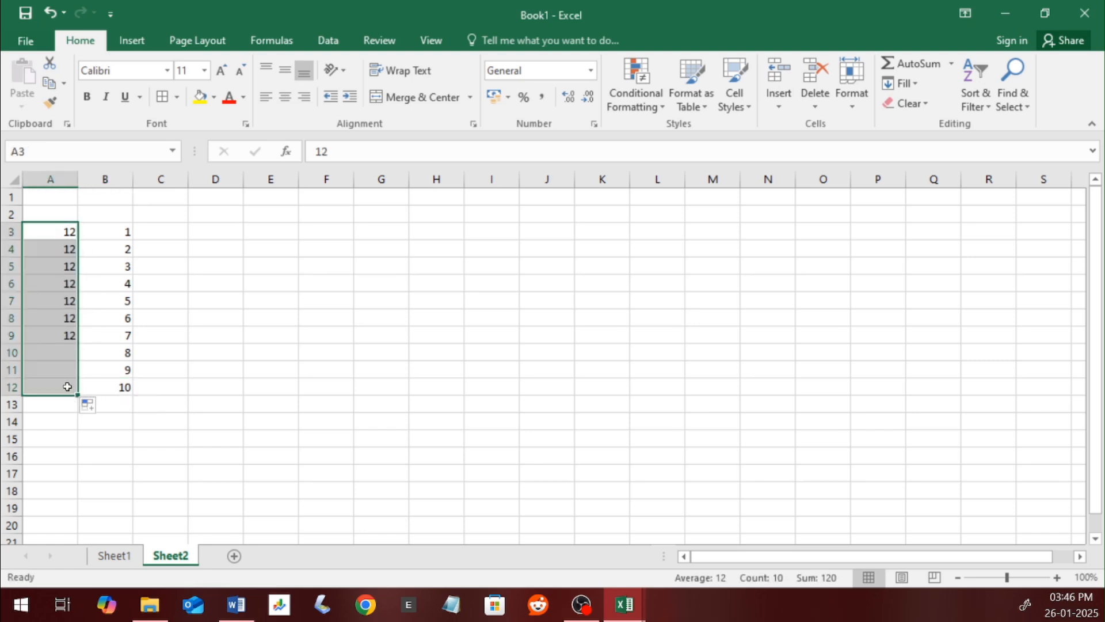
Step: Multiply the two numbers in C3 with the formula =A3*B3 and fill it down to C12
click(173, 237)
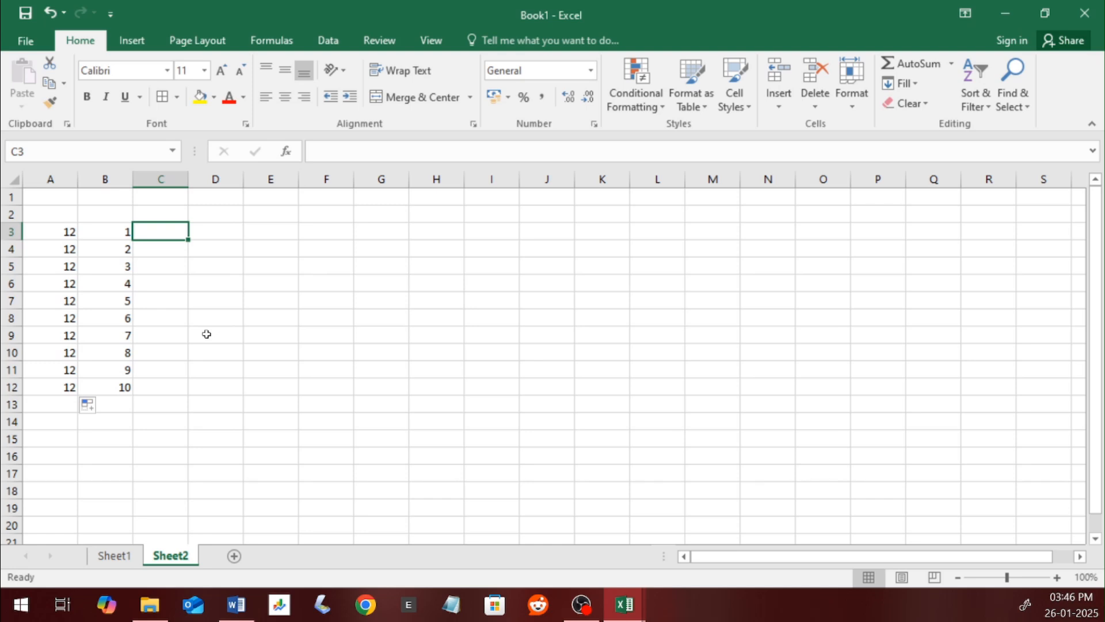
text(=)
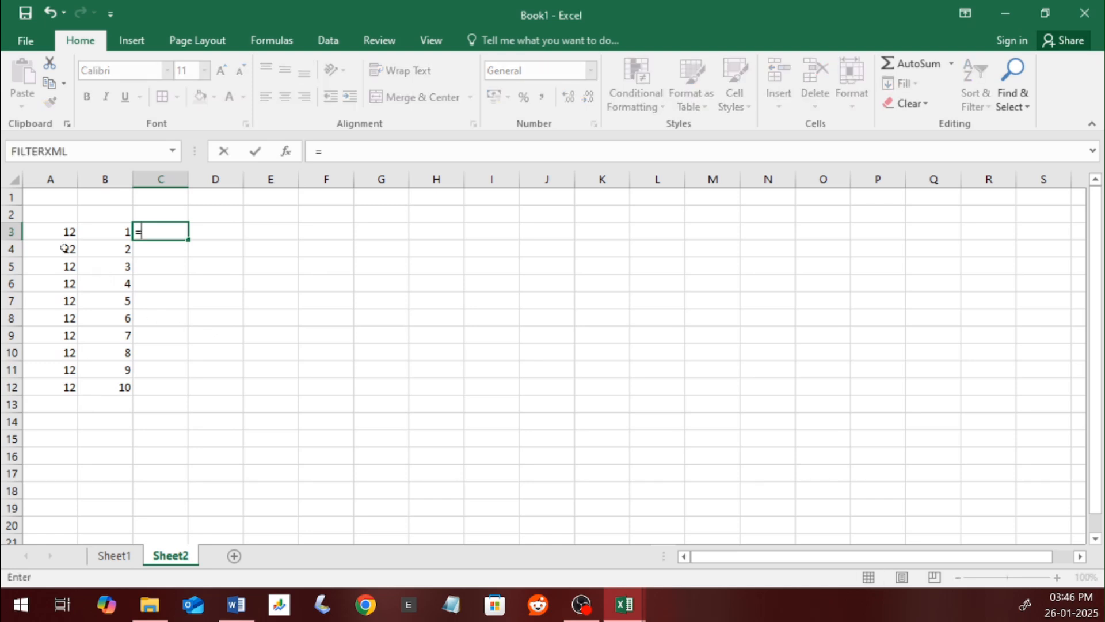
click(50, 230)
text(*)
click(107, 233)
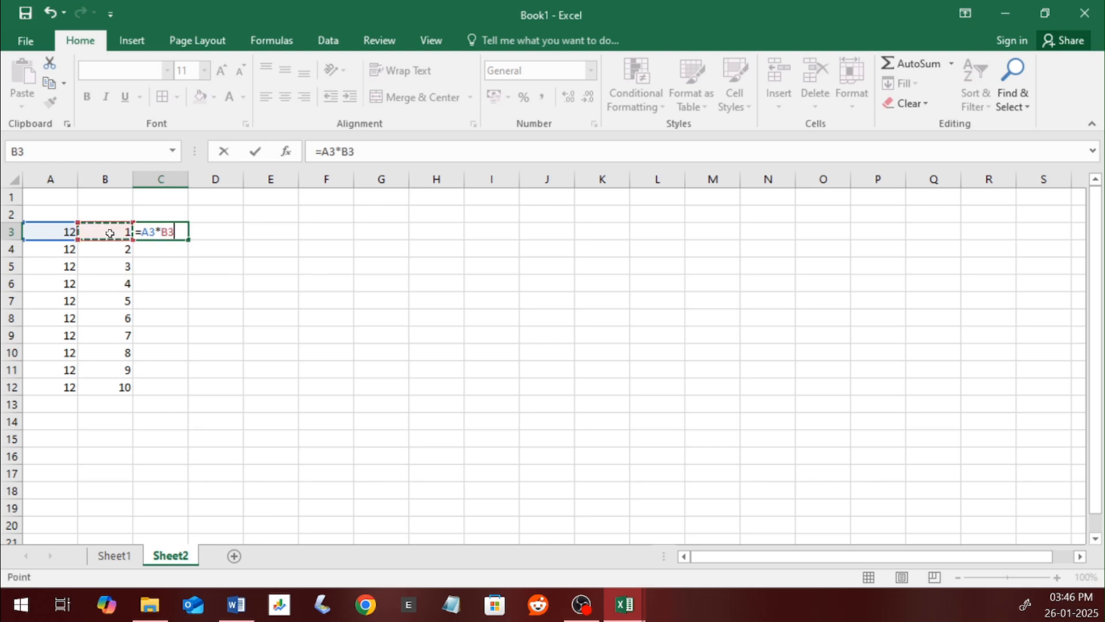
key(Return)
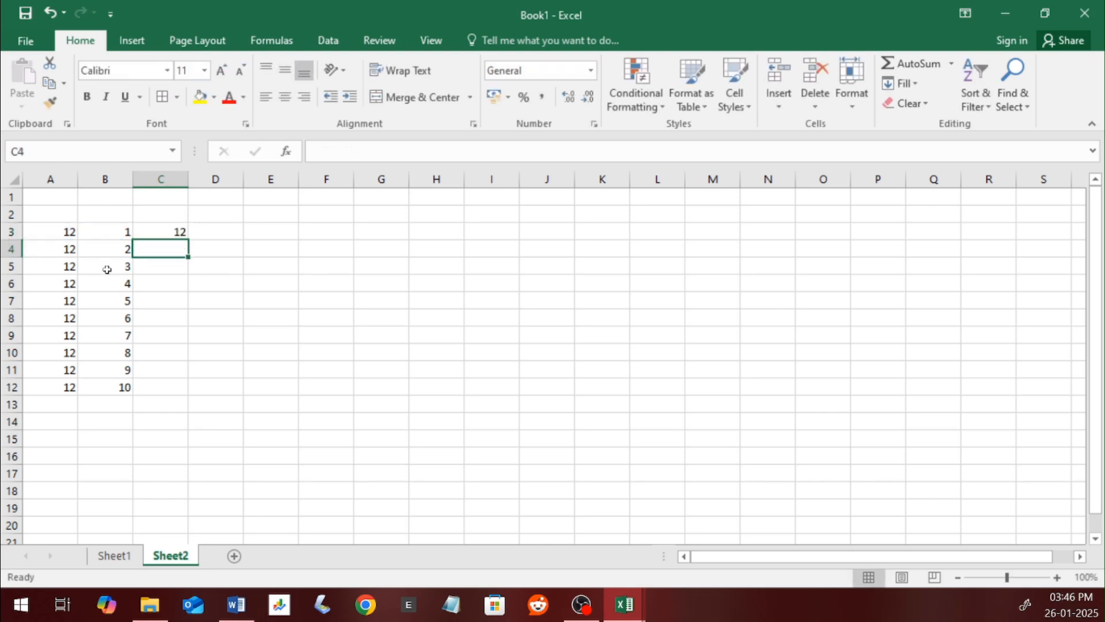
click(178, 233)
drag(188, 239, 193, 400)
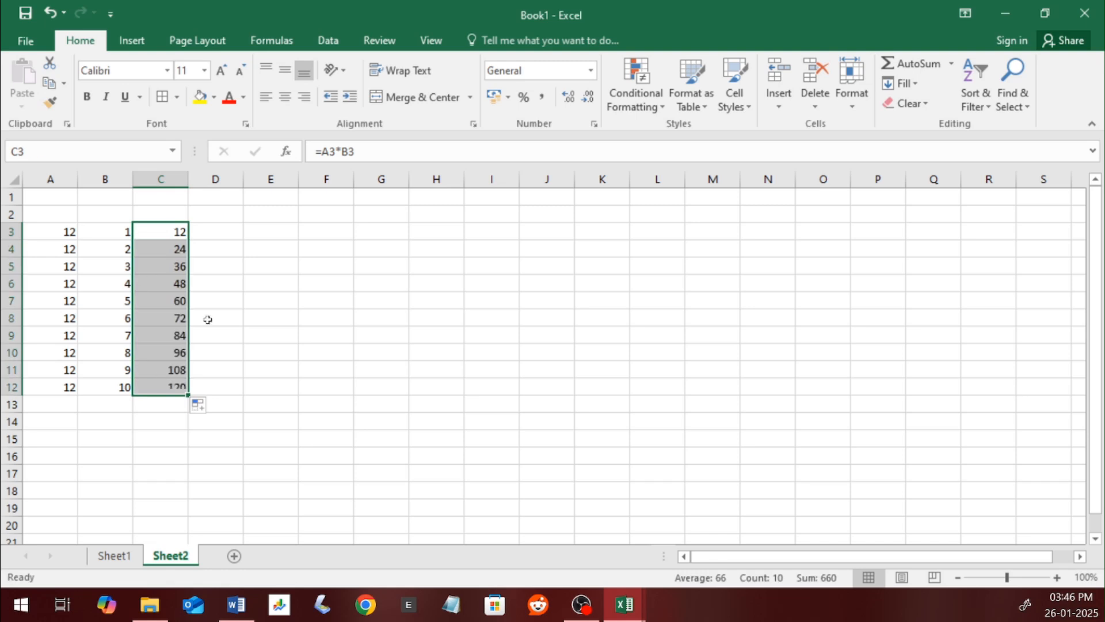
click(163, 289)
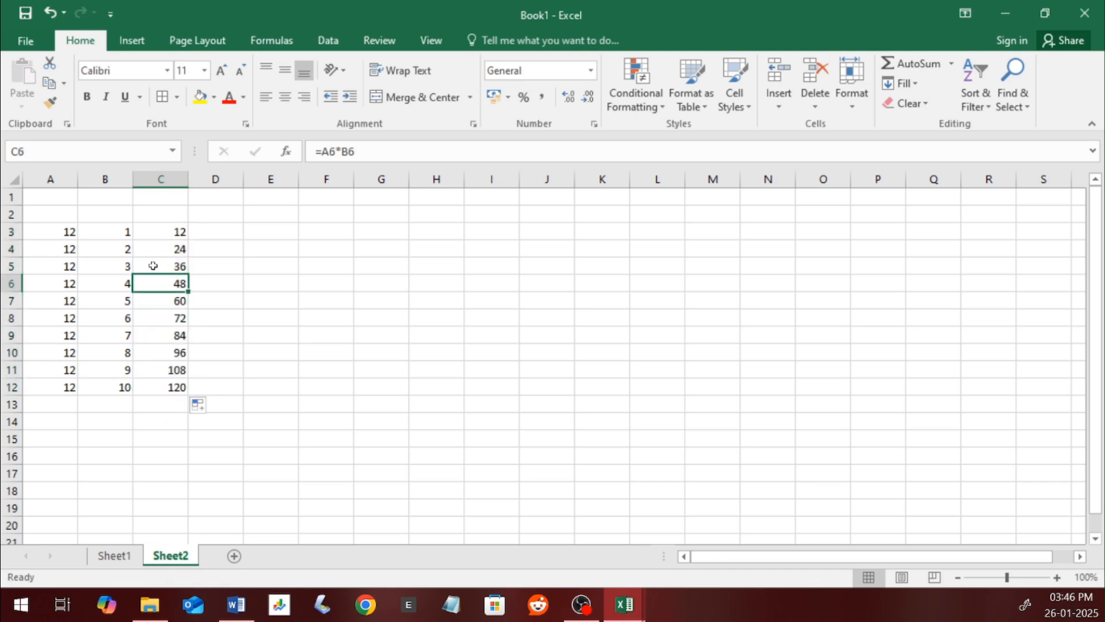
click(157, 235)
Step: Increase the font size of the table in A3:C12 to 14
drag(52, 224, 172, 387)
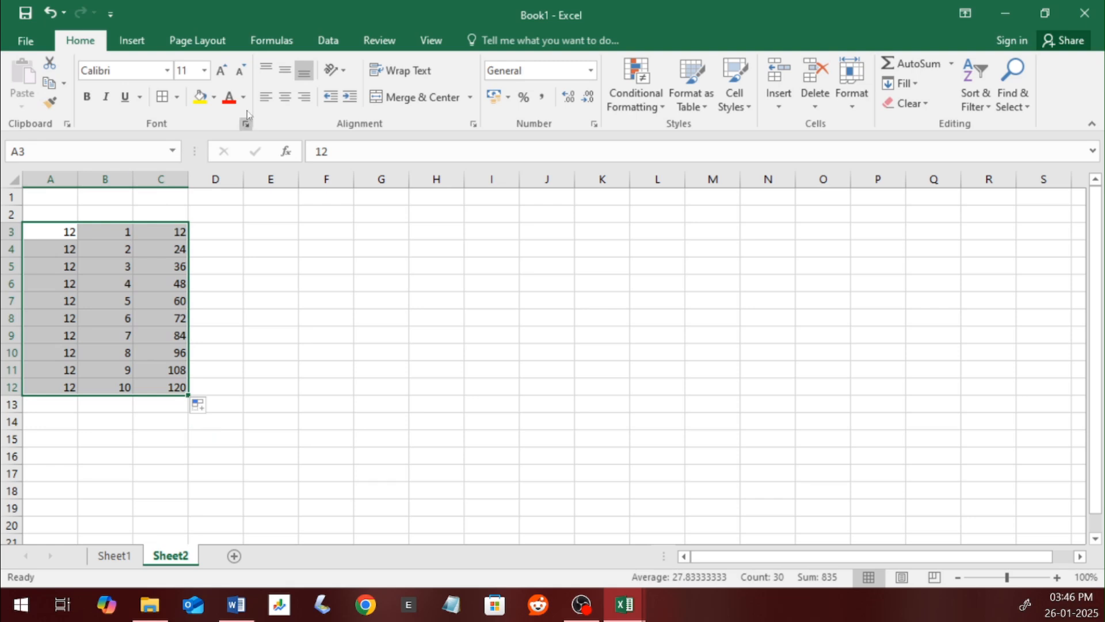
click(221, 70)
click(221, 71)
Step: Examine the relative cell references in the product formulas in C3 to C6
click(169, 237)
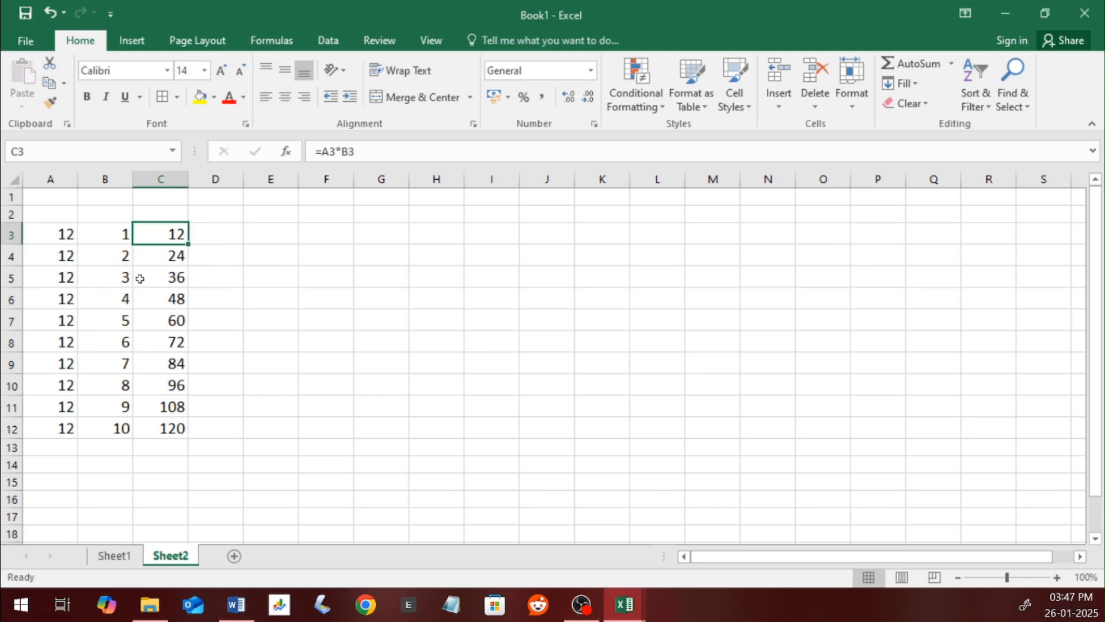
click(171, 260)
click(168, 281)
click(165, 300)
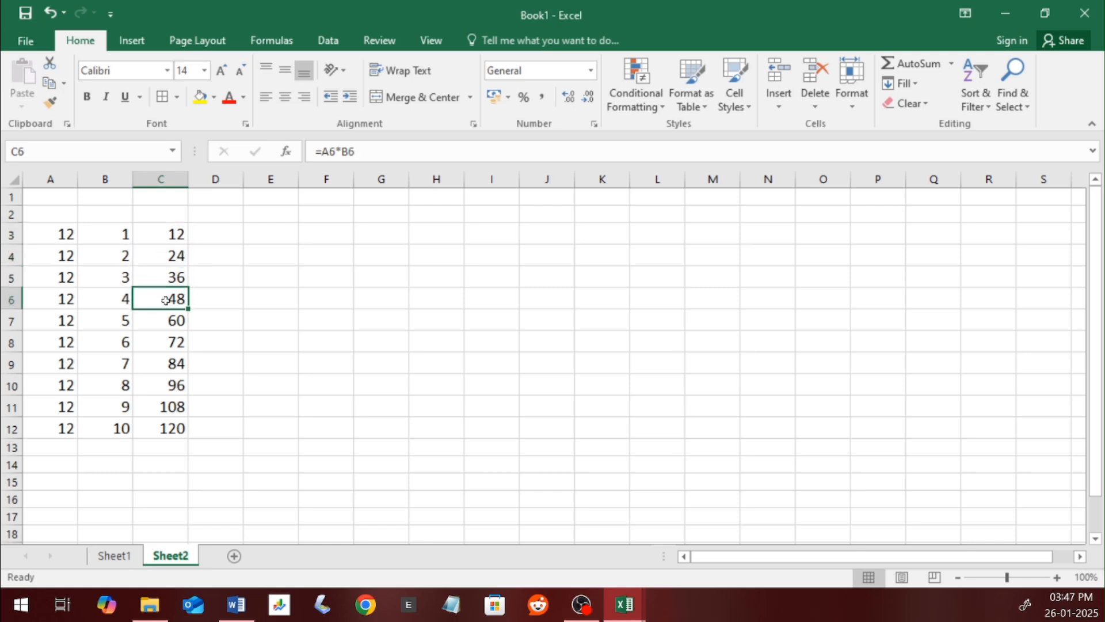
double_click(170, 236)
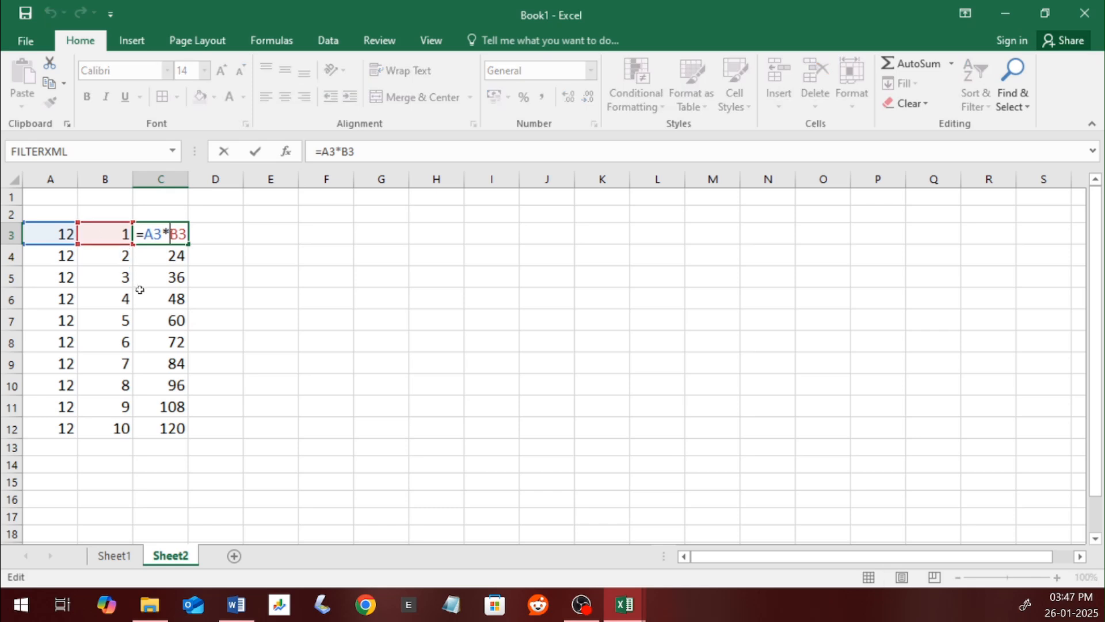
key(Return)
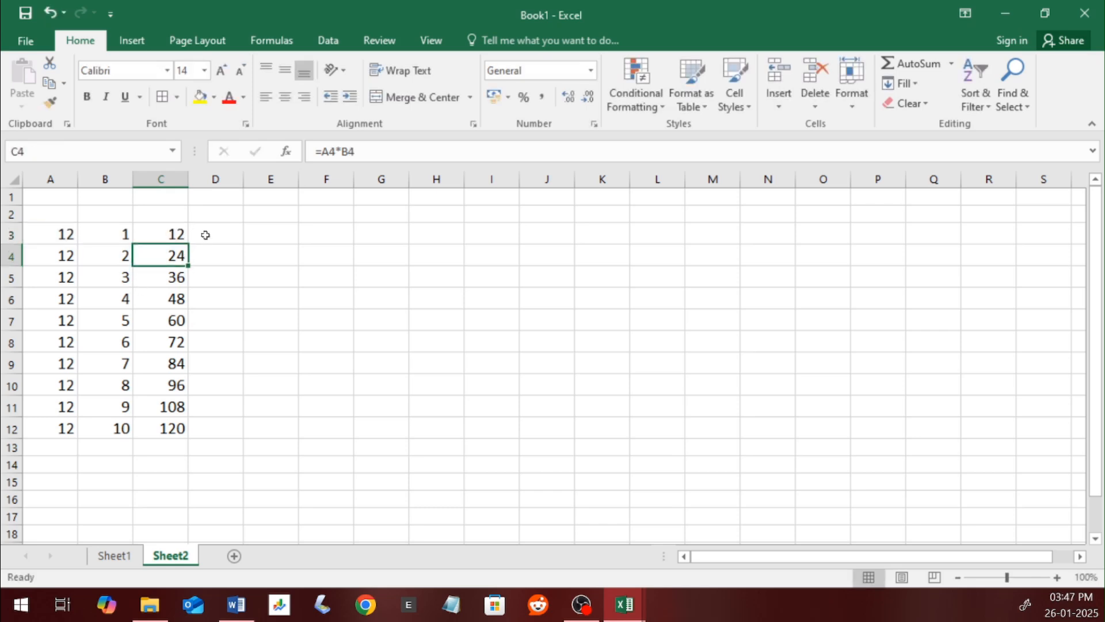
double_click(174, 259)
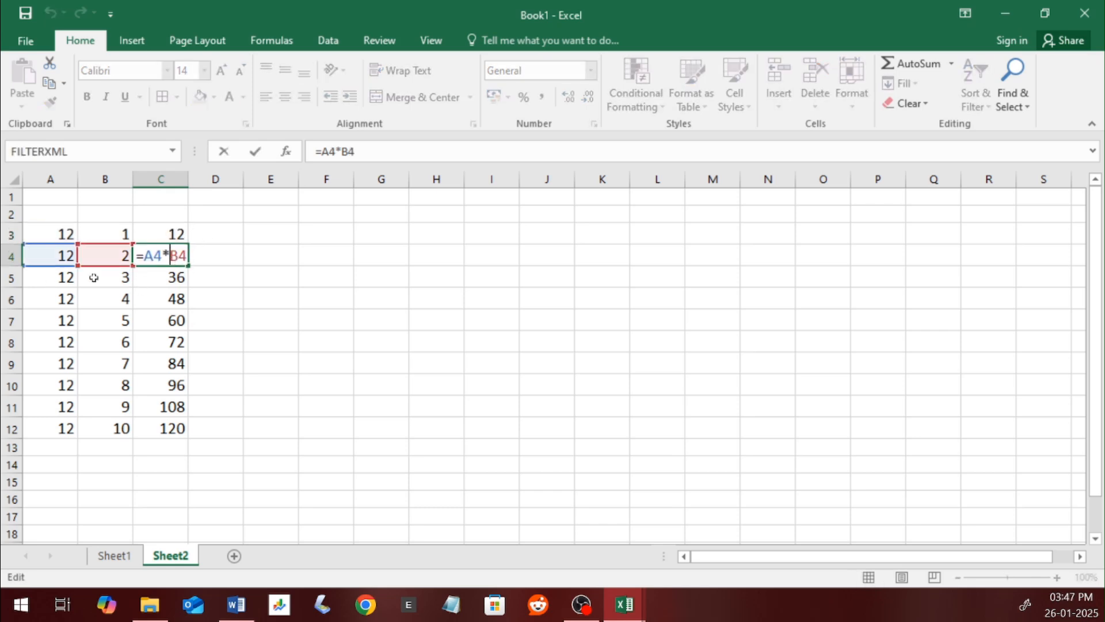
key(Return)
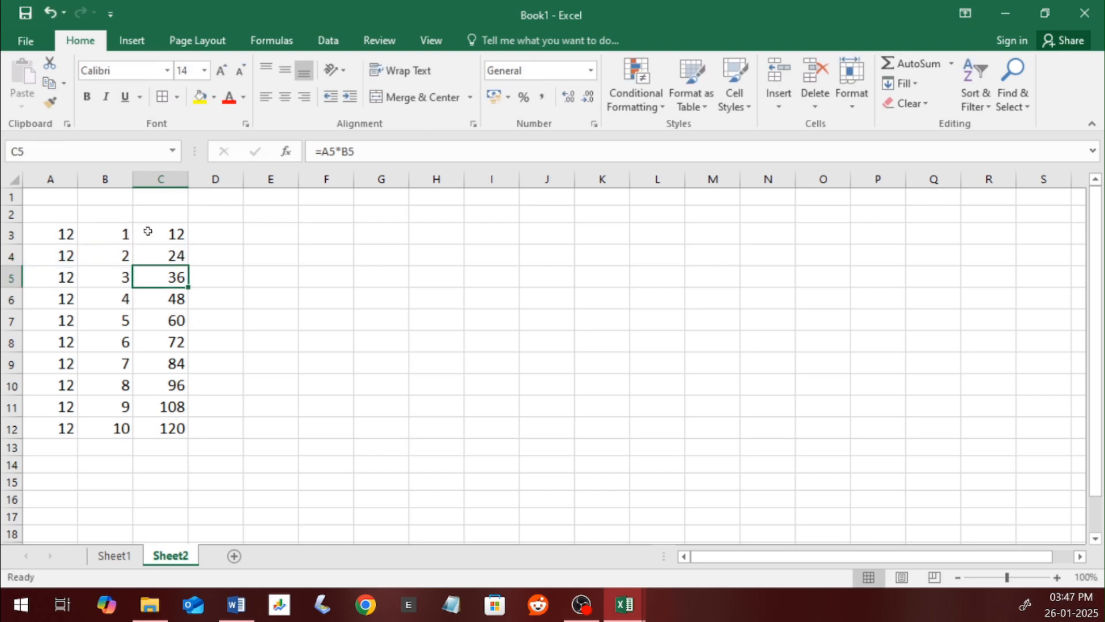
Step: Repeat the fill of C3's formula down to C12 and review the C12 formula and the multiplicands in A3:A12
click(178, 234)
drag(186, 244, 190, 439)
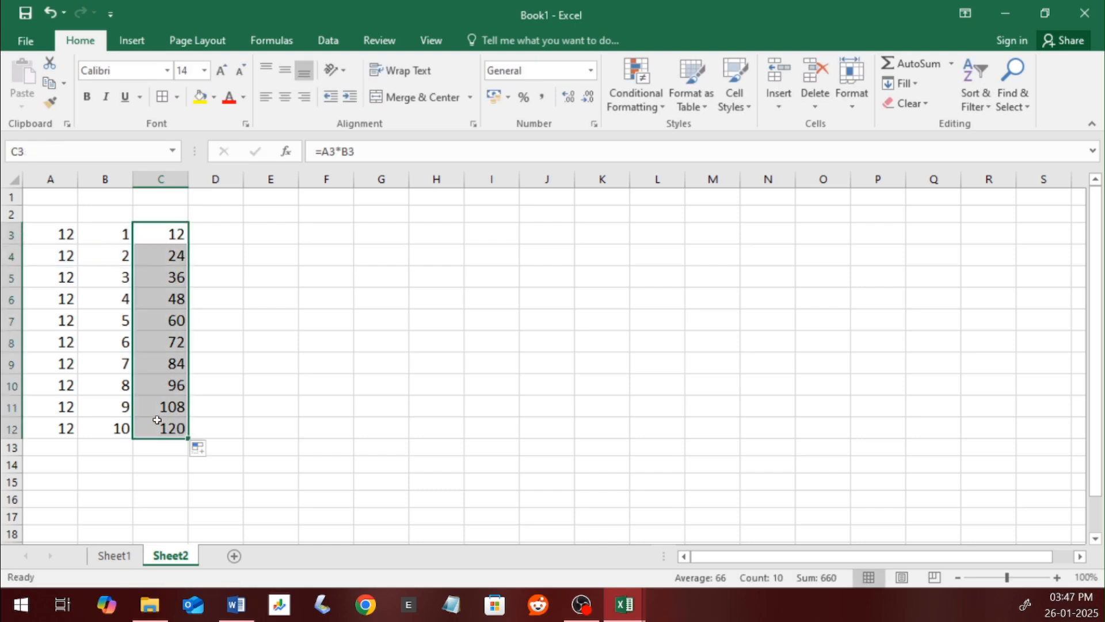
click(156, 421)
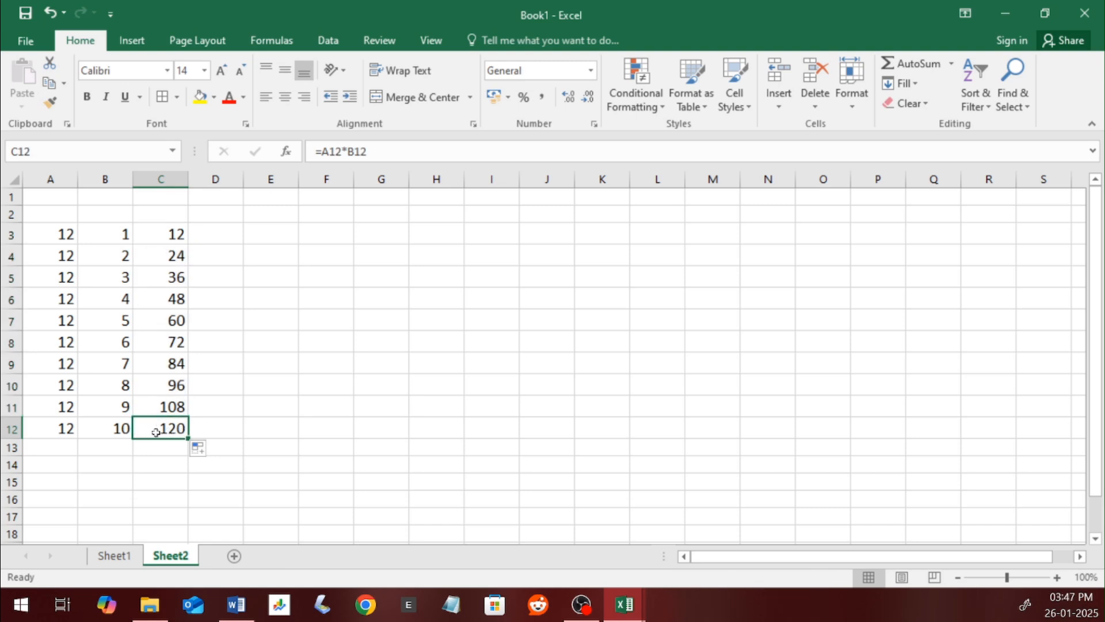
drag(57, 232, 59, 432)
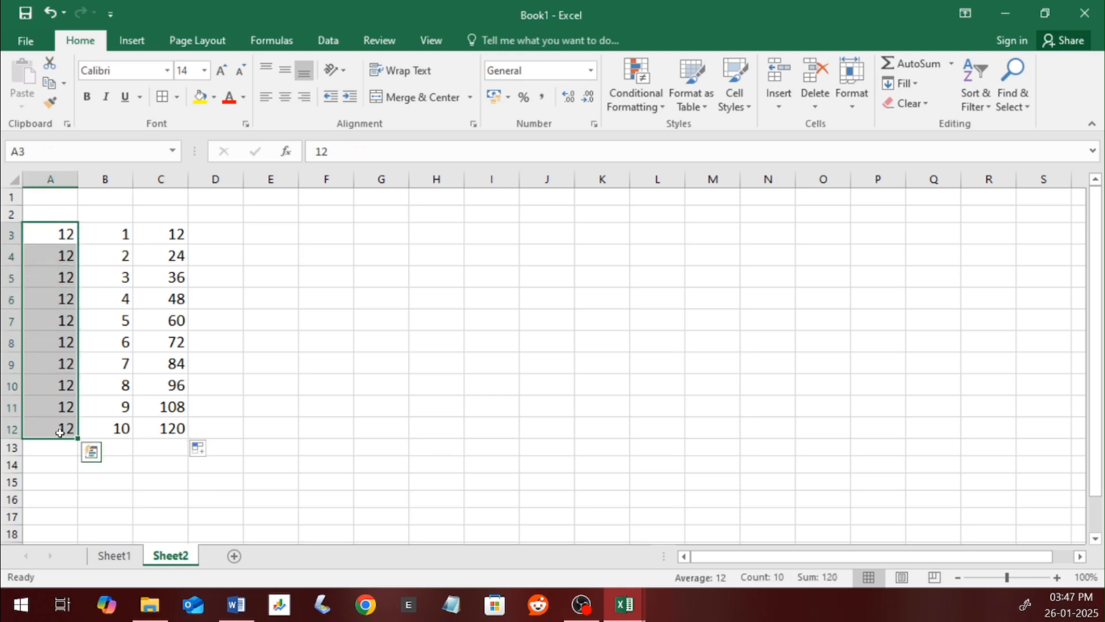
click(50, 233)
Step: Start a second table with 12 in E3 and the series 1 to 10 in F3:F12
click(283, 227)
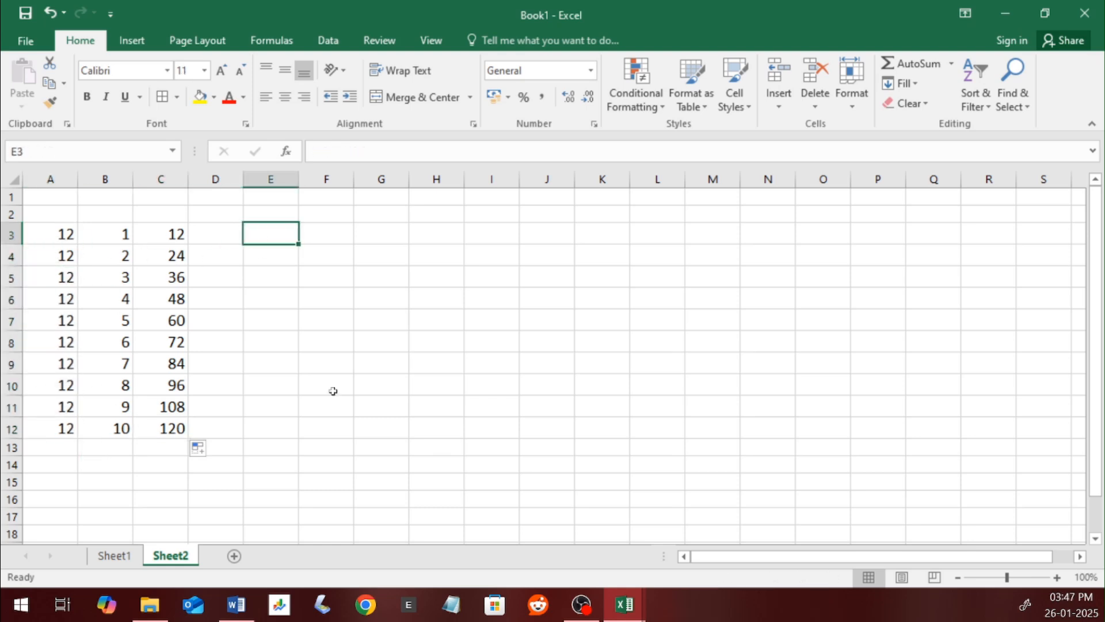
text(12)
key(Tab)
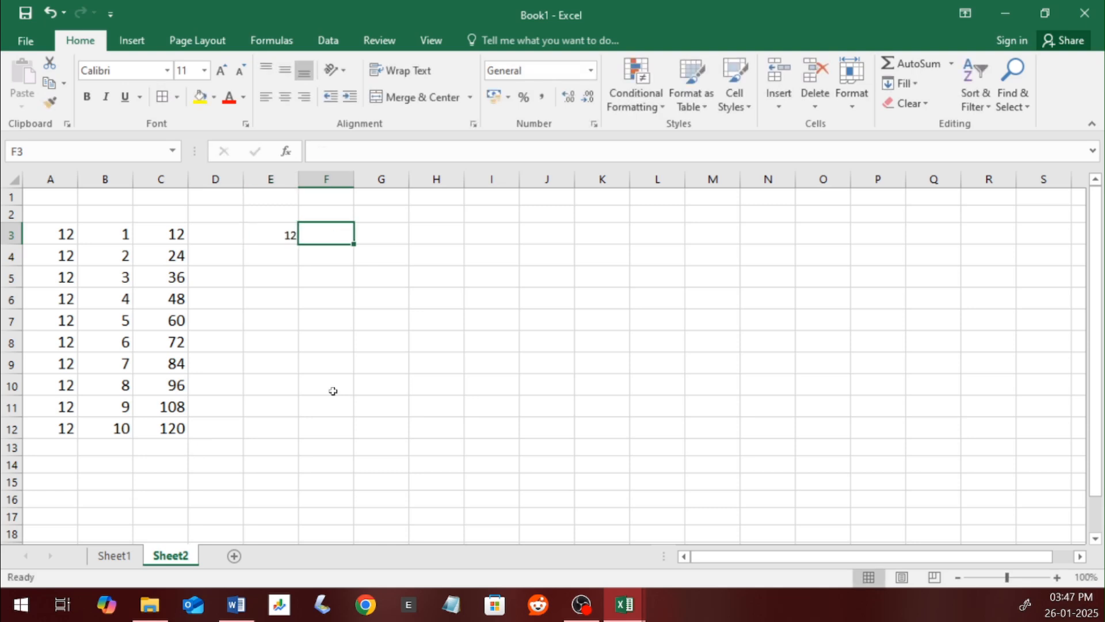
text(1)
key(Return)
text(2)
key(Return)
drag(340, 230, 339, 436)
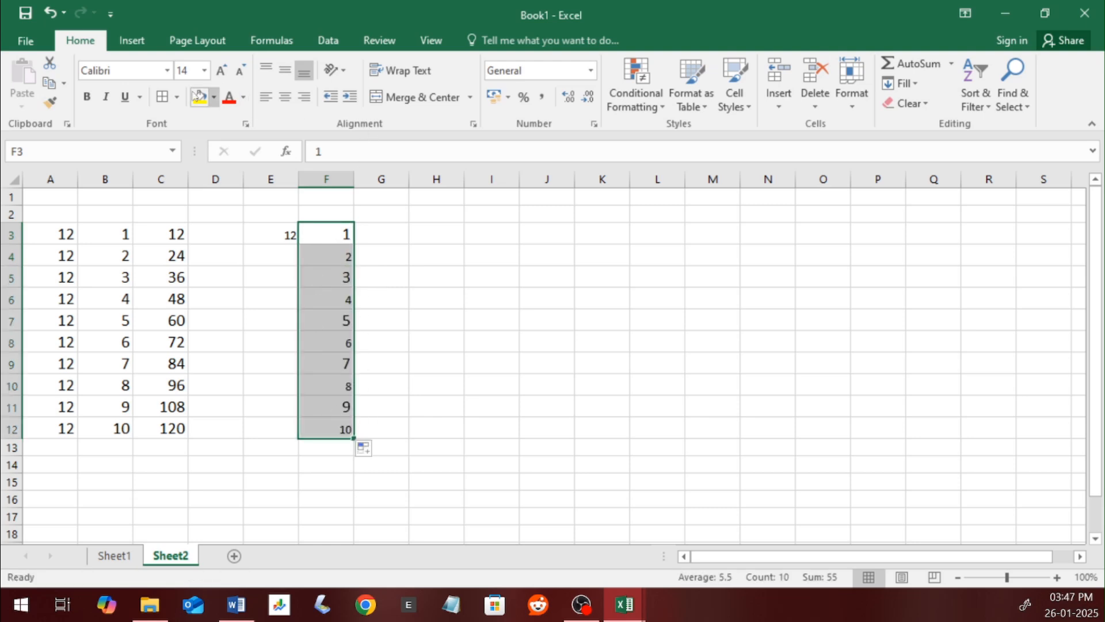
Step: Set the font size of F3:F12 to 16 and enlarge the font of the 12 in E3
click(220, 72)
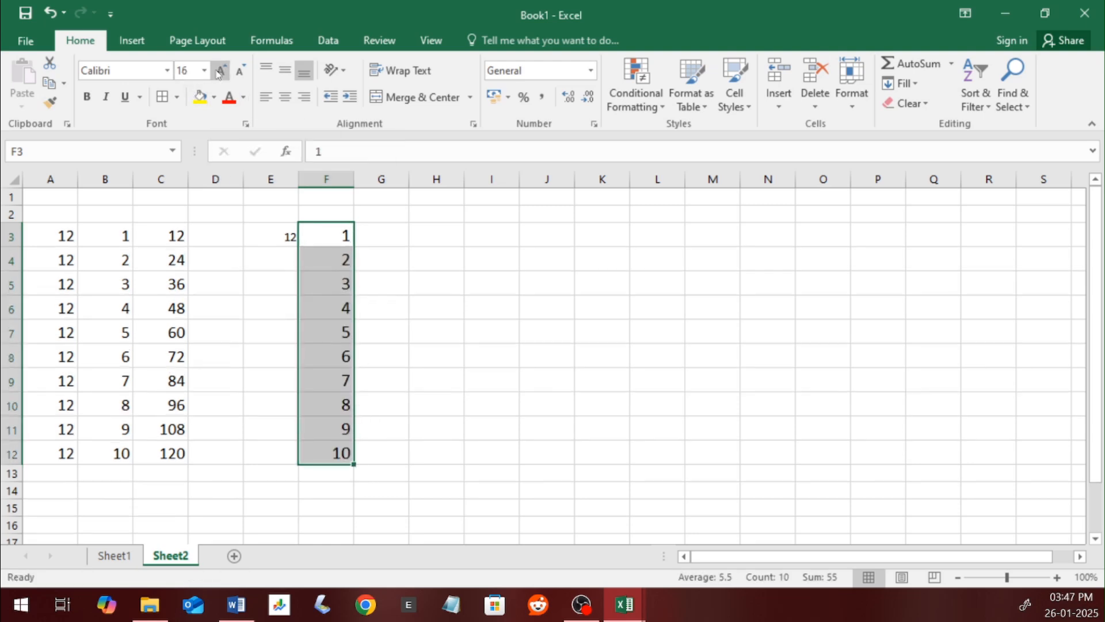
click(274, 236)
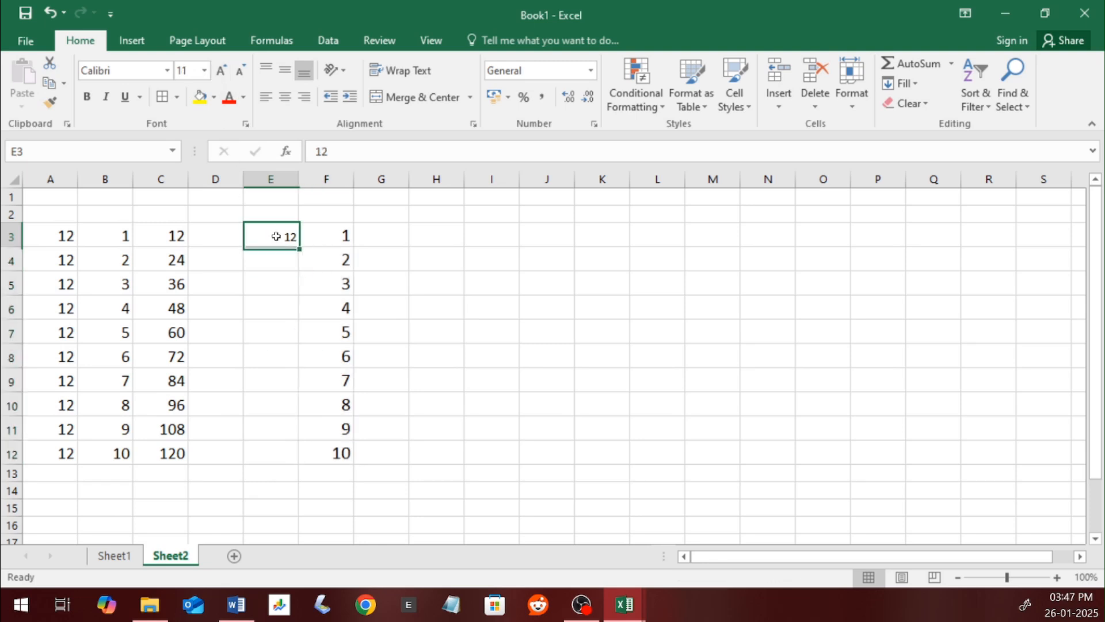
click(220, 71)
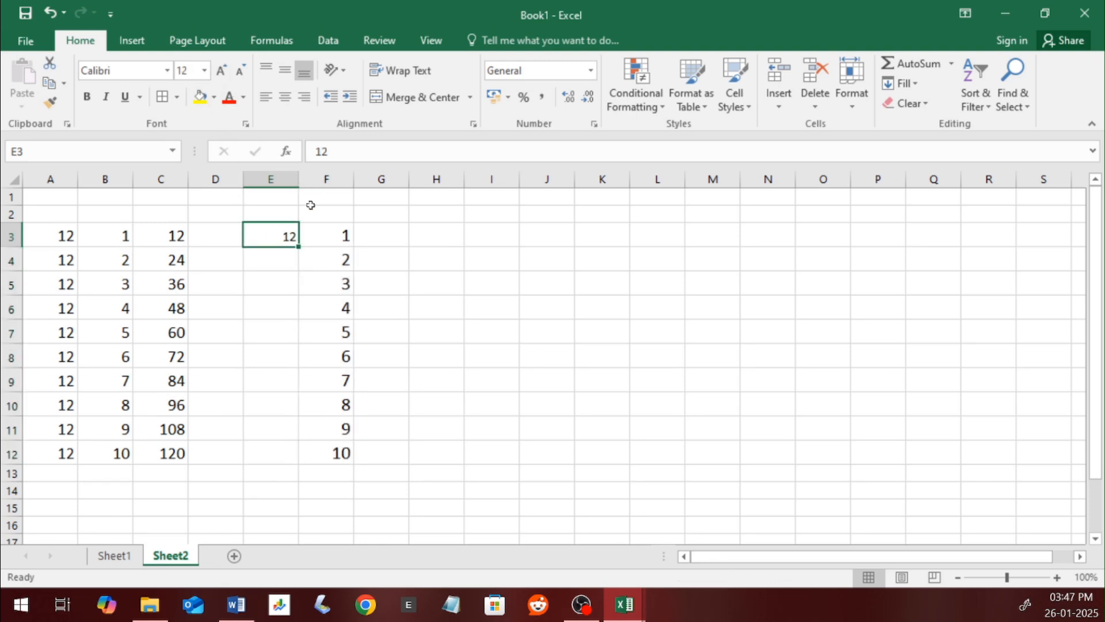
click(222, 71)
Step: Enter the formula =E3*F3 in G3 of the second table
click(396, 228)
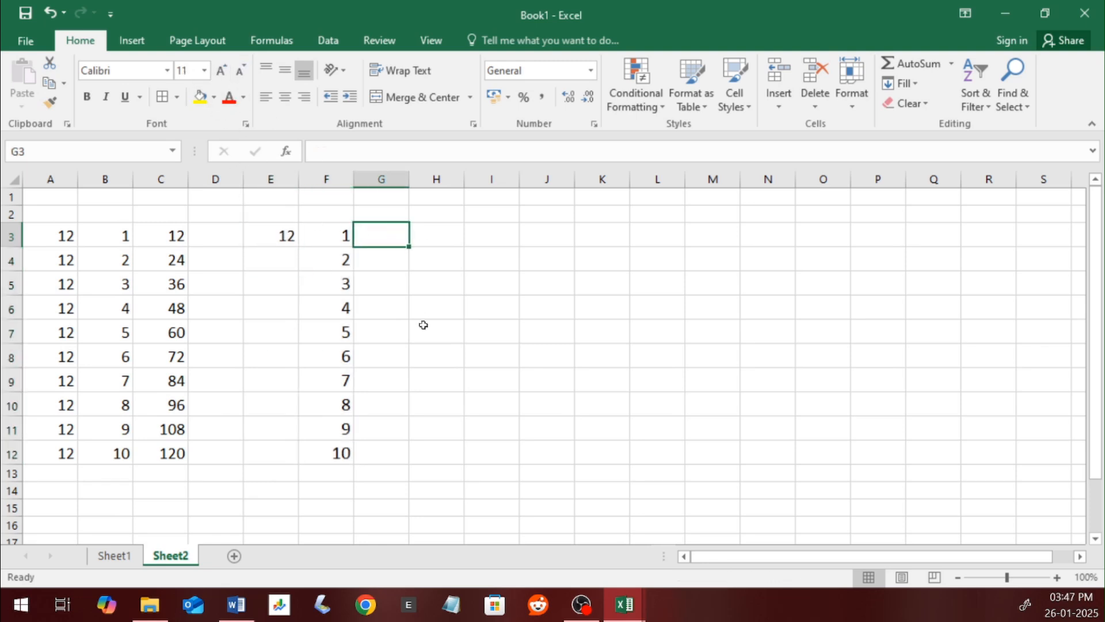
text(=)
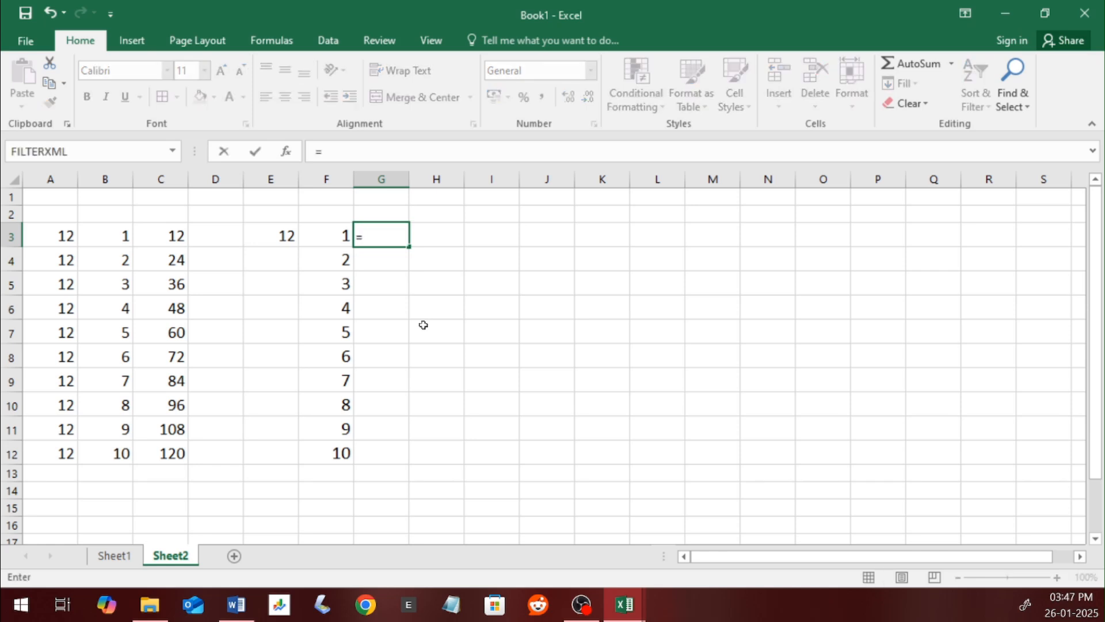
click(288, 247)
text(*)
click(336, 238)
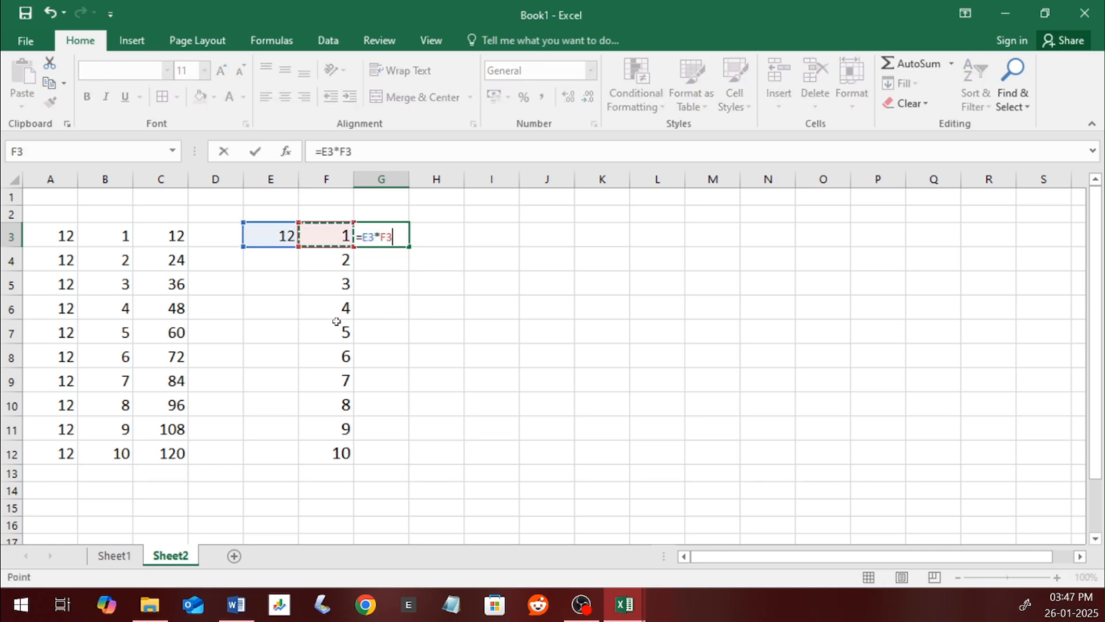
key(Return)
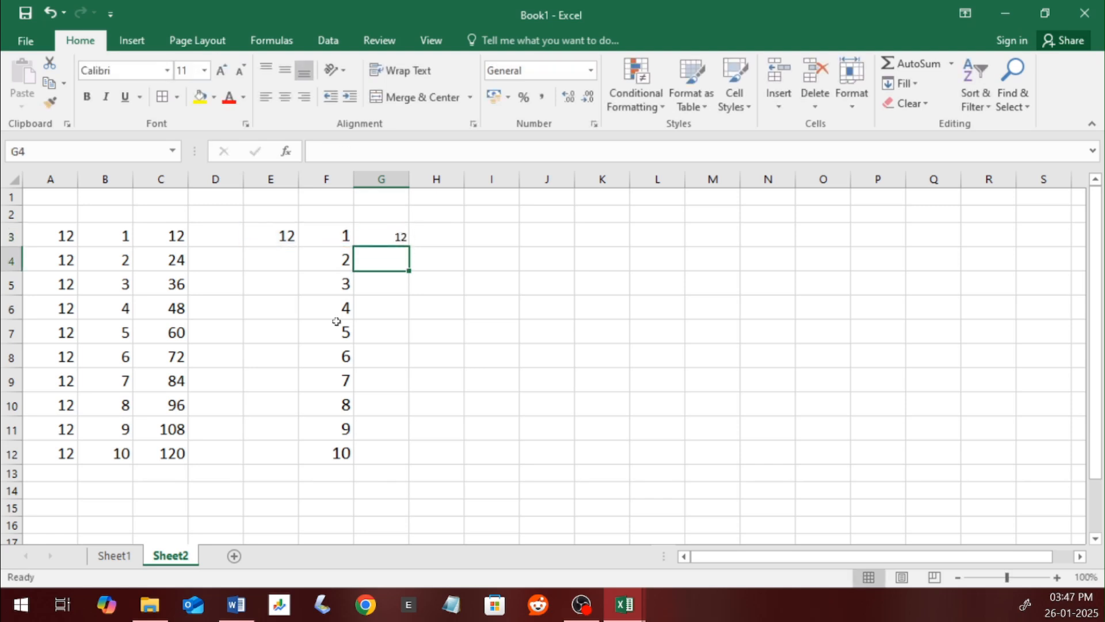
Step: Set the font size of the entire column G to 14 and select cell G3
click(382, 179)
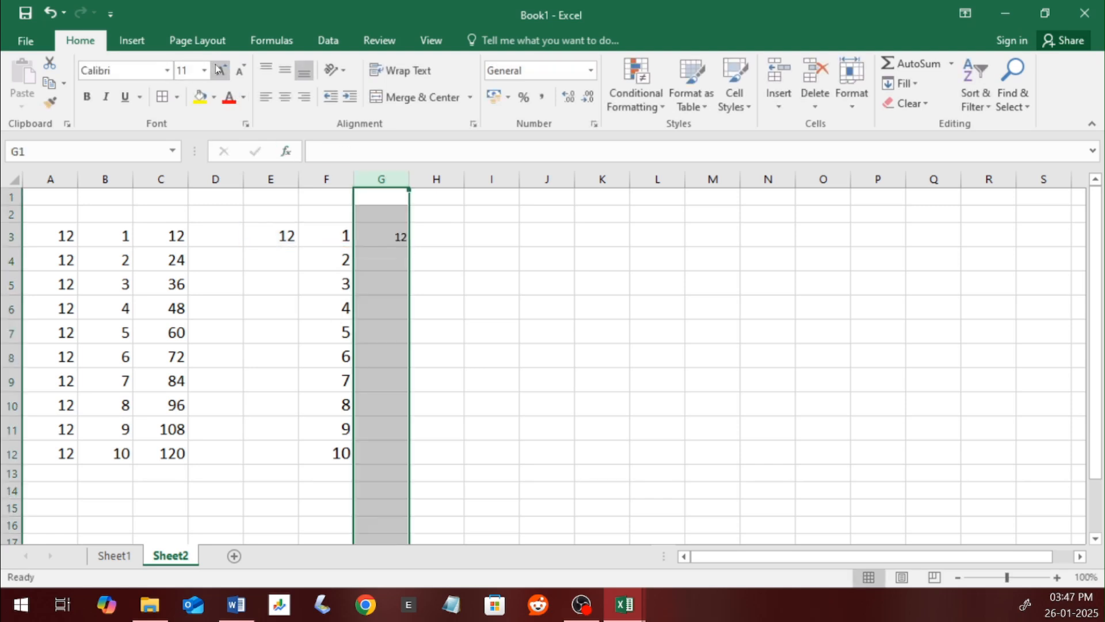
click(219, 69)
click(219, 69)
click(382, 251)
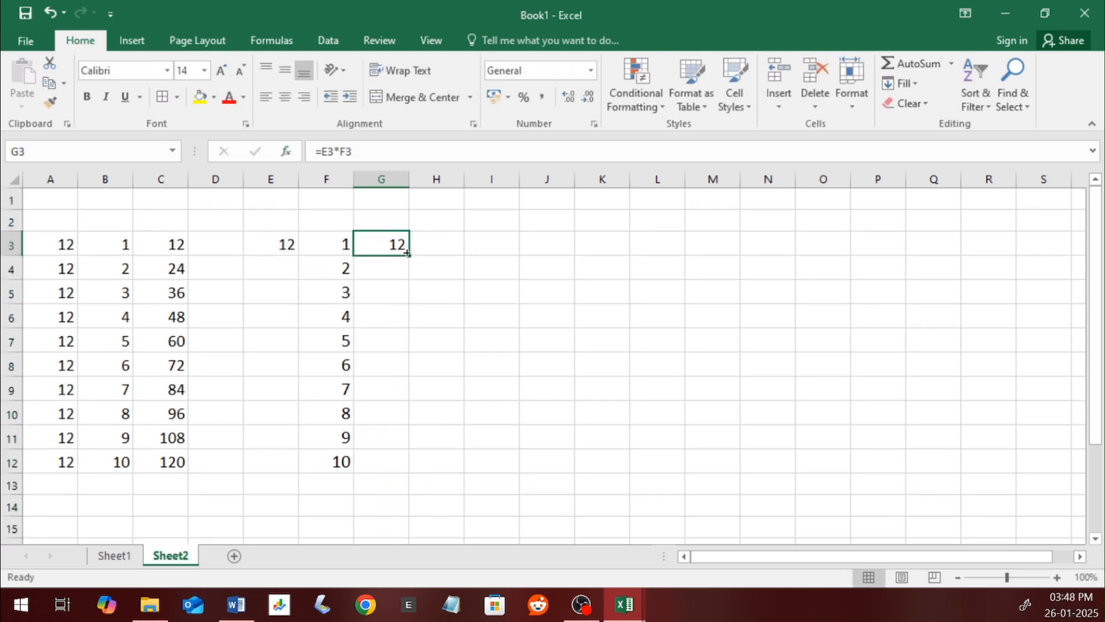
Step: Fill the formula from G3 down to G12 and inspect which cells the copied formula in G4 references
drag(410, 255, 408, 476)
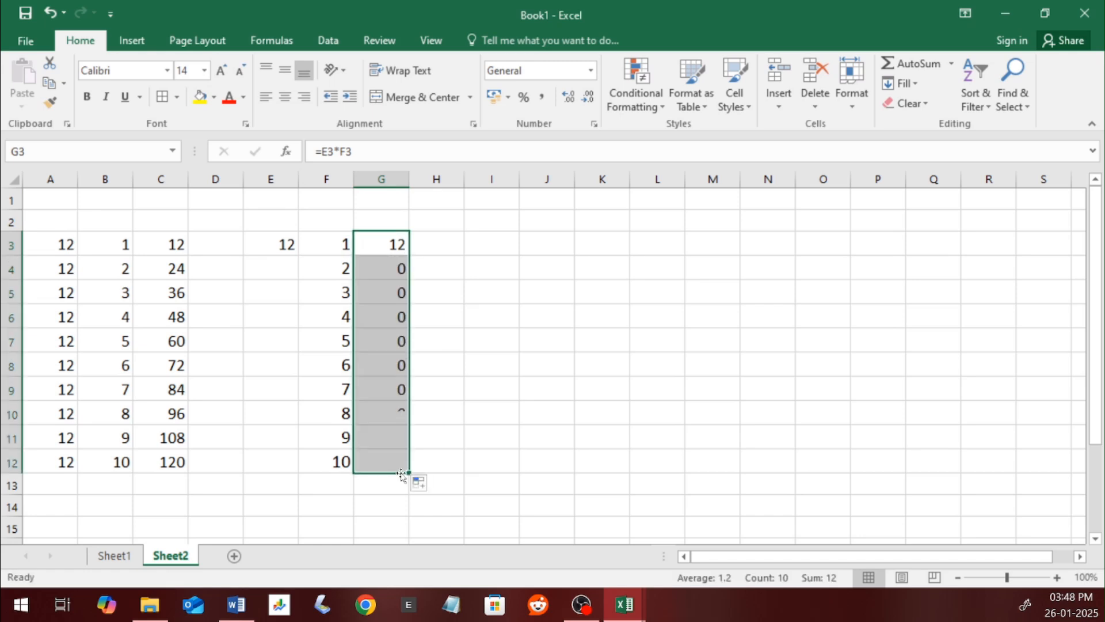
click(386, 266)
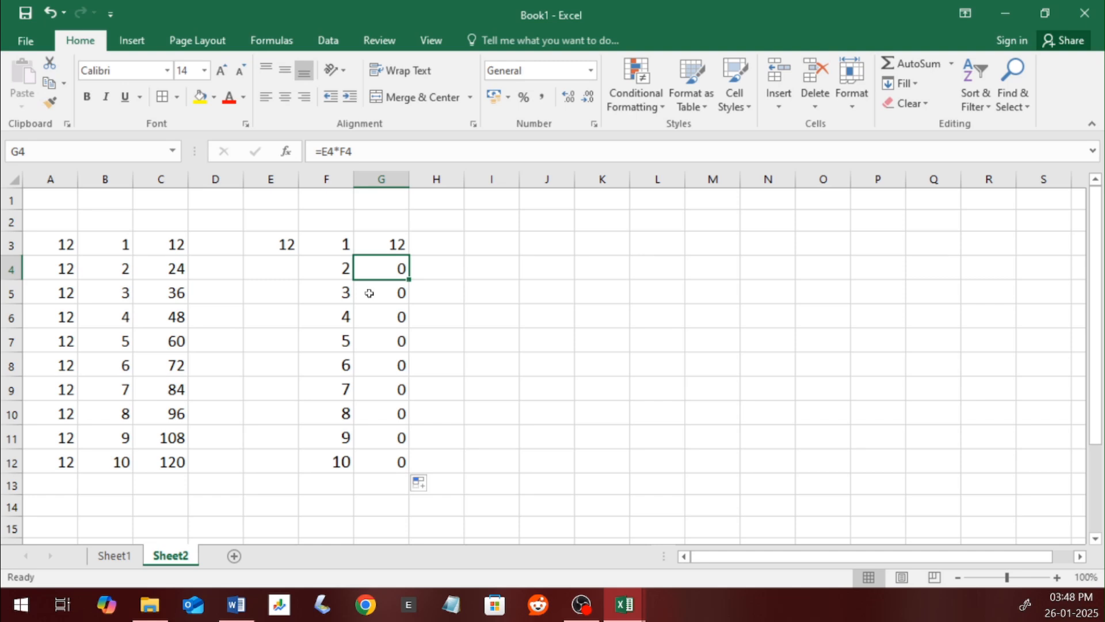
double_click(387, 270)
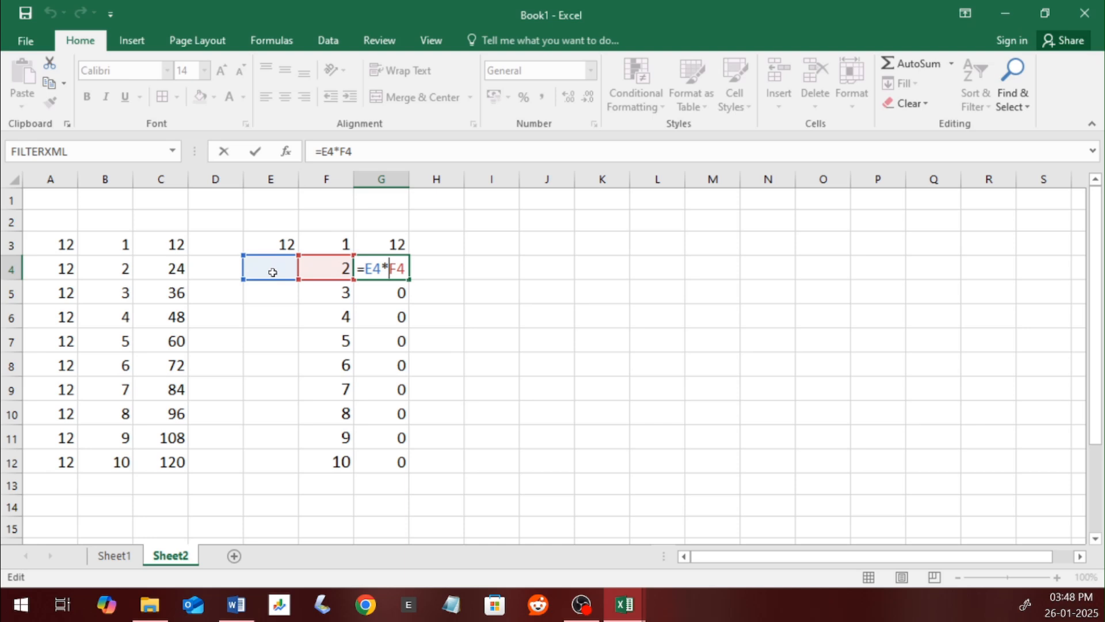
key(Return)
click(399, 264)
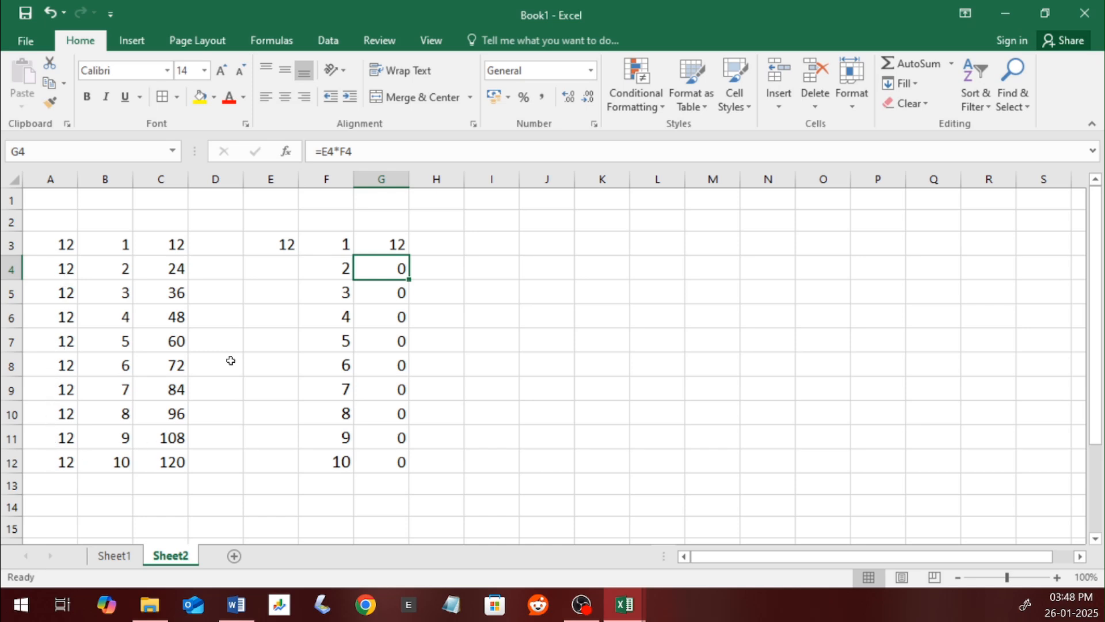
click(278, 242)
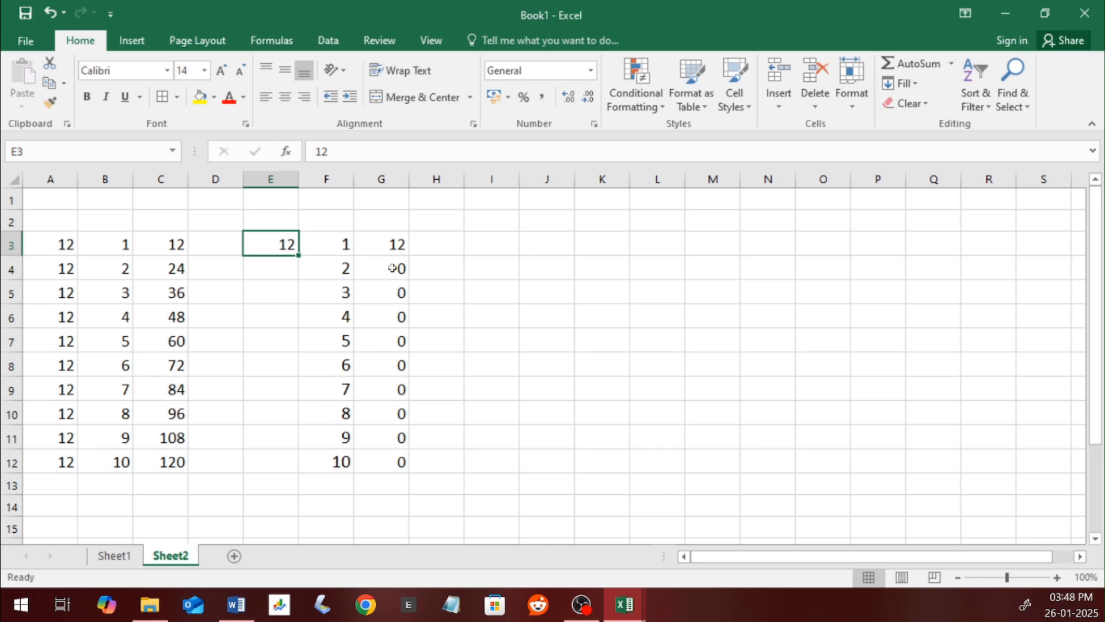
Step: Change the formula in G3 to the absolute reference =$E$3*F3, fill it down to G12 and check the formula in G12
double_click(379, 244)
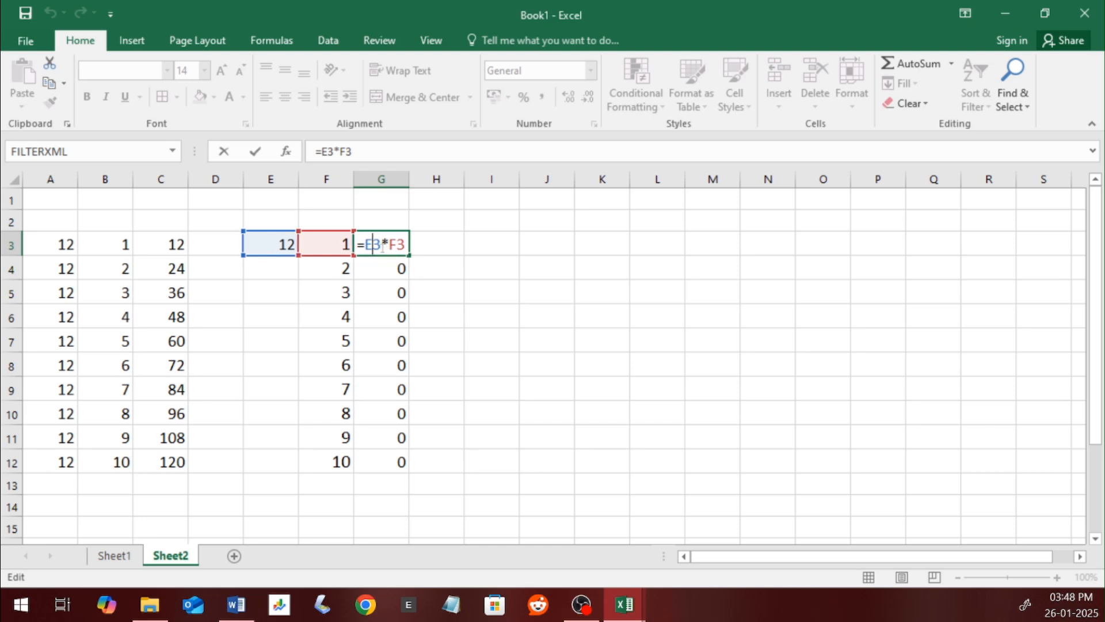
key(F4)
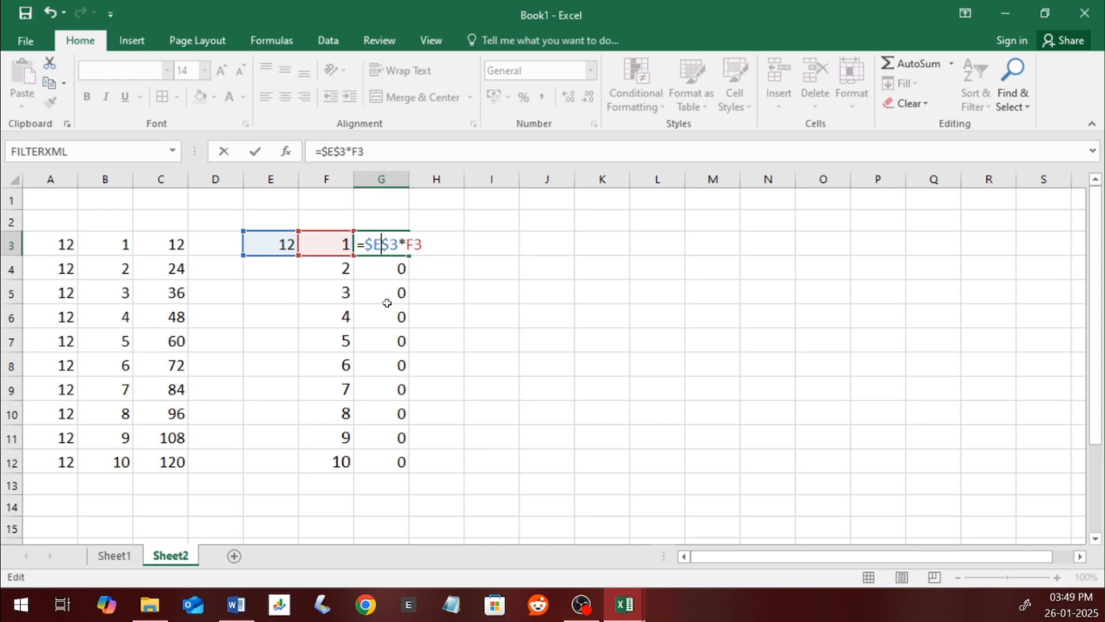
key(Return)
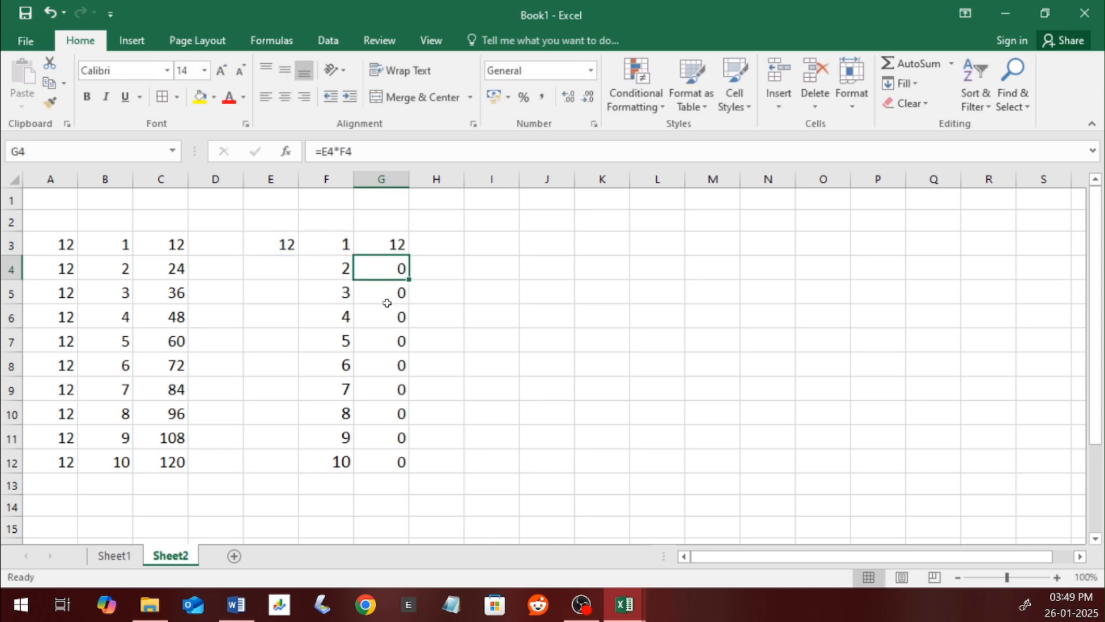
click(400, 246)
drag(408, 255, 406, 472)
double_click(396, 460)
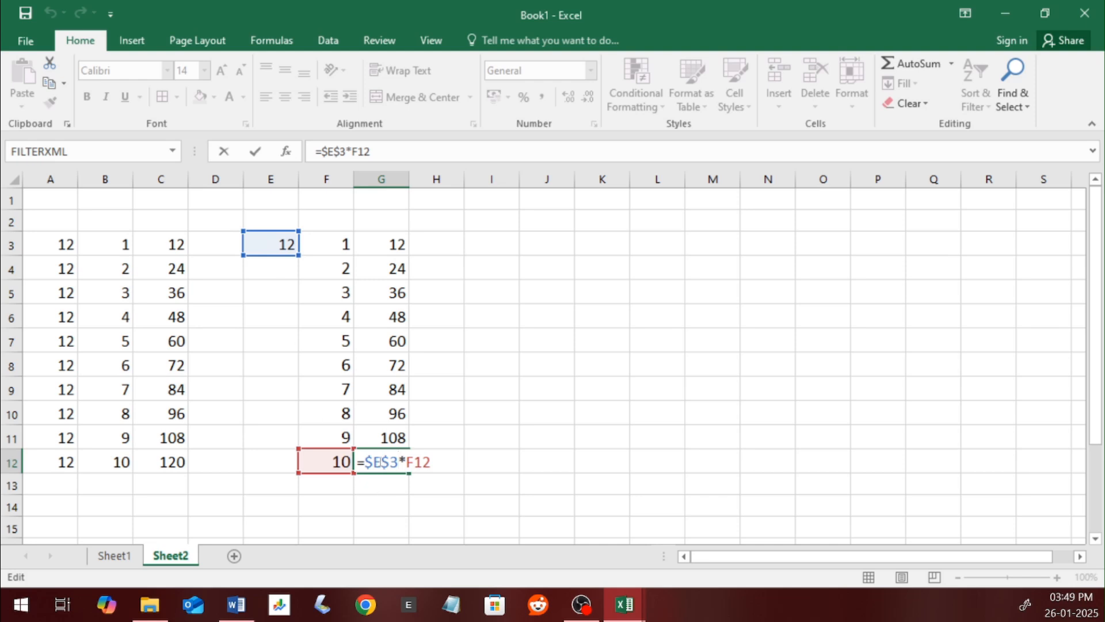
key(Return)
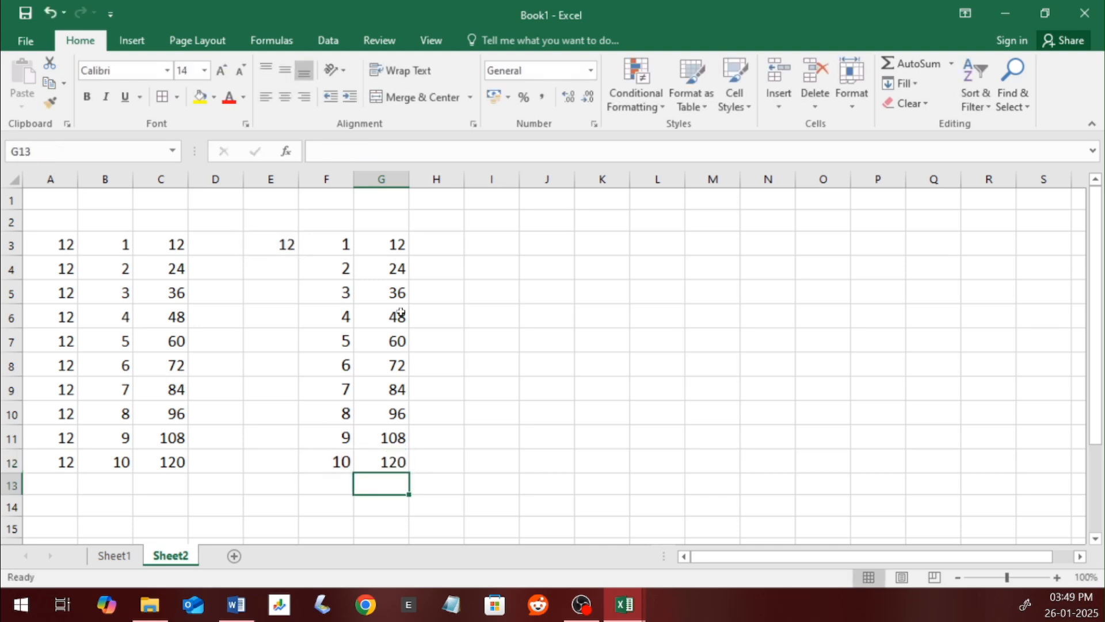
Step: Remove the dollar sign before the column letter in G3 so the formula uses the mixed reference =E$3*F3
double_click(384, 249)
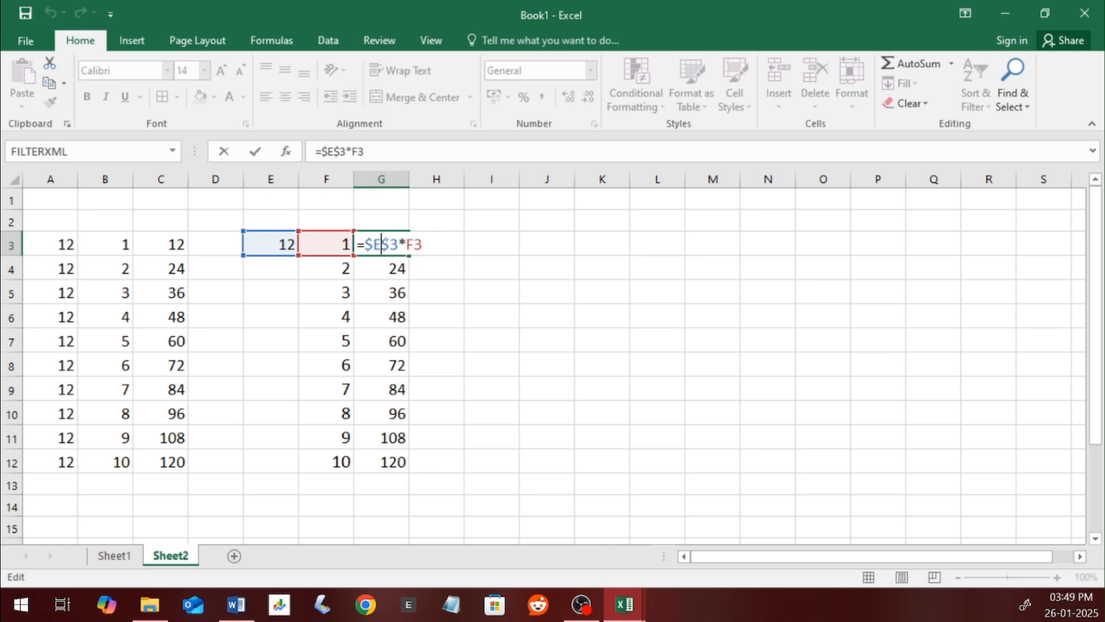
click(373, 244)
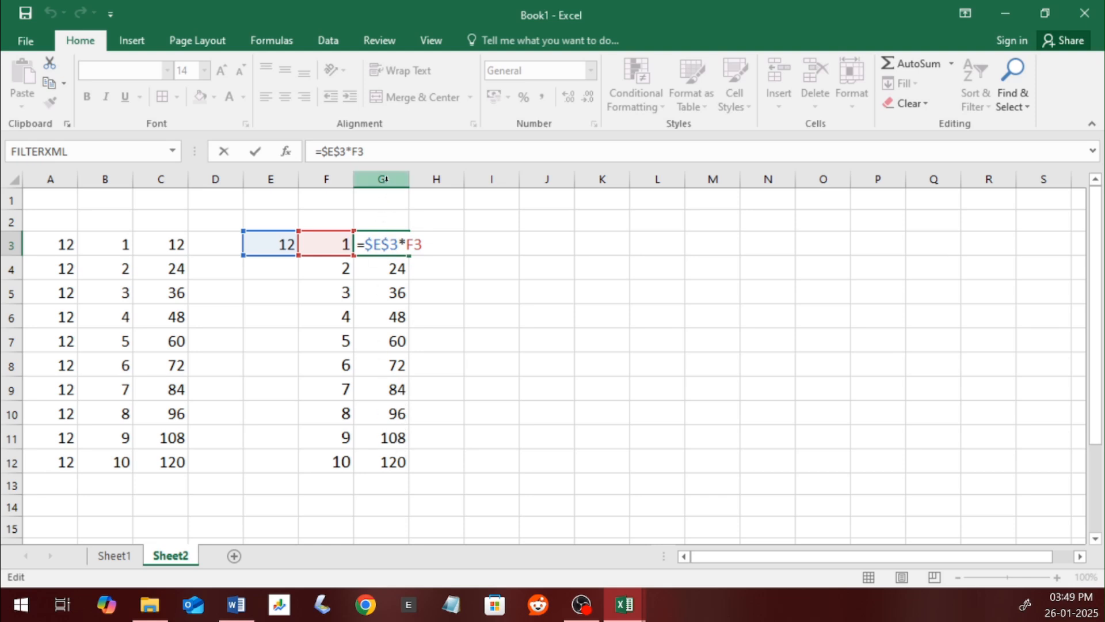
click(375, 244)
key(BackSpace)
key(Return)
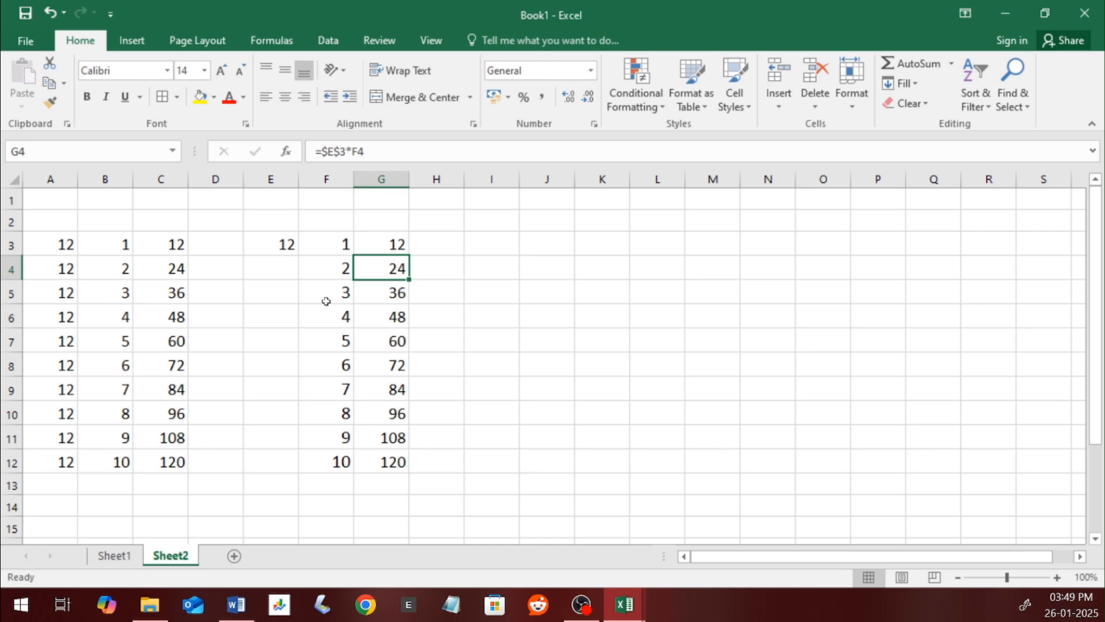
Step: Fill the mixed-reference formula from G3 down to G12 and inspect the formula in G12
click(405, 249)
drag(410, 253, 409, 469)
double_click(393, 461)
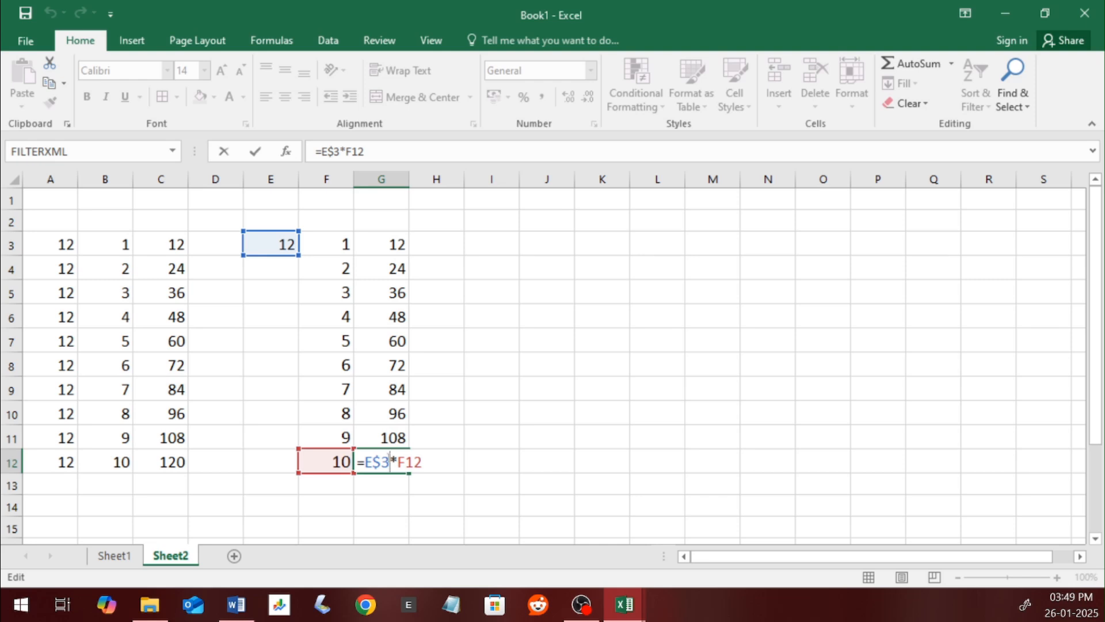
key(Return)
click(386, 459)
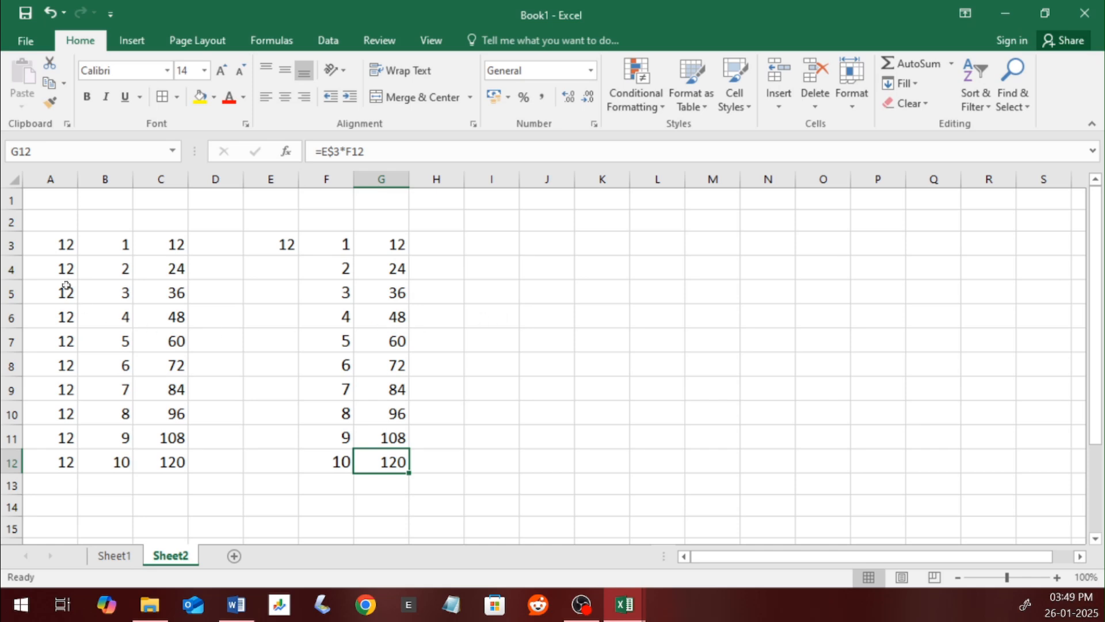
Step: Copy the column of 12s in A3:A12 and paste it transposed as a row starting at J3
drag(55, 242, 65, 462)
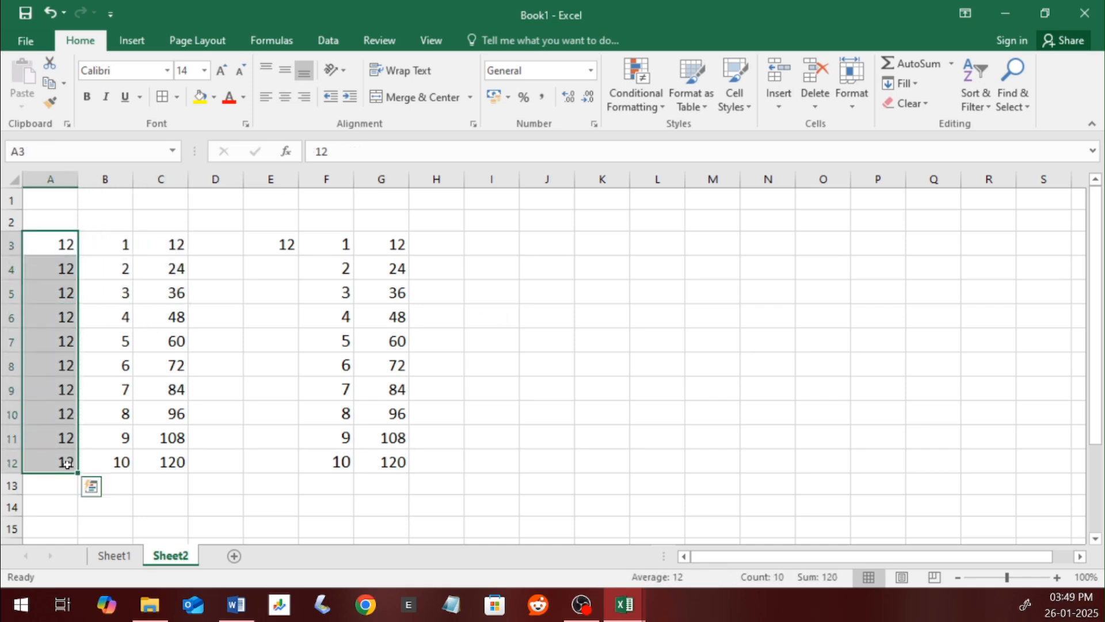
click(49, 82)
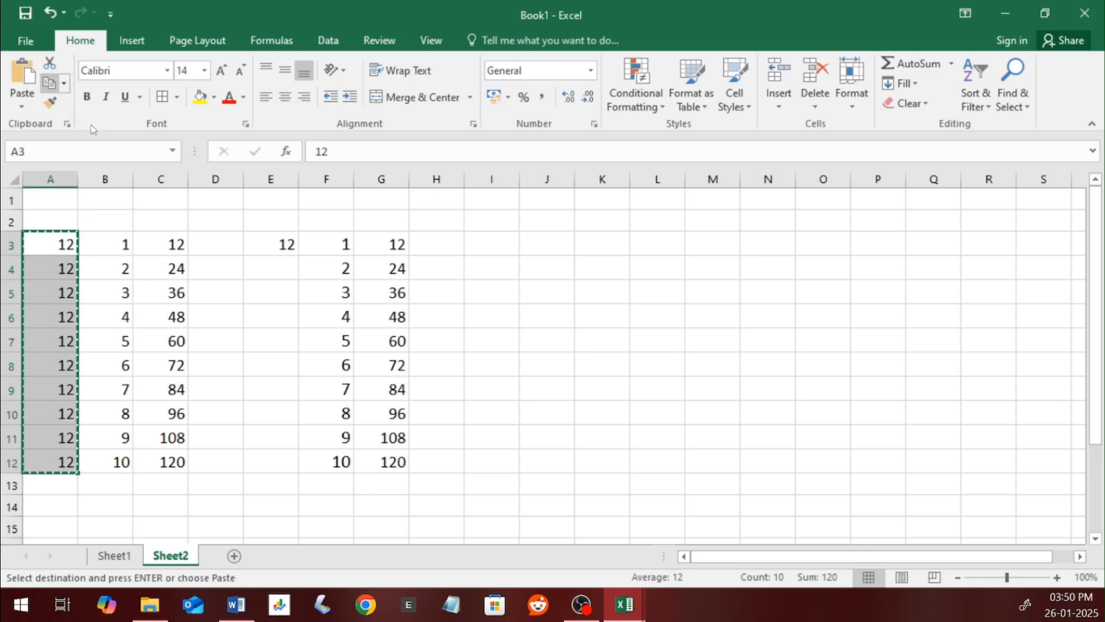
click(540, 244)
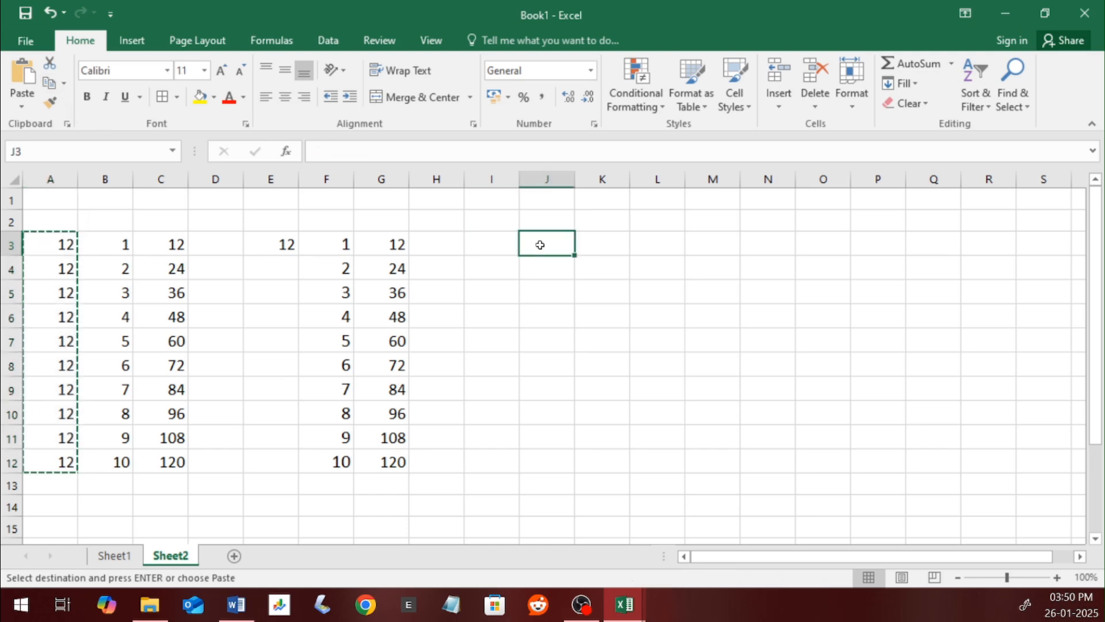
click(18, 98)
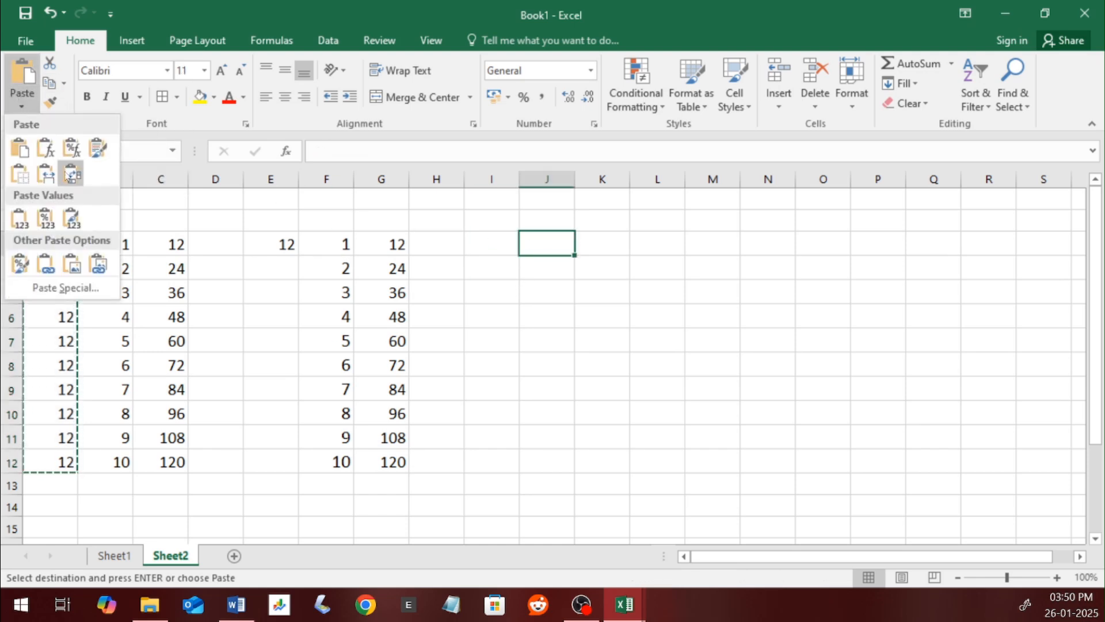
click(69, 173)
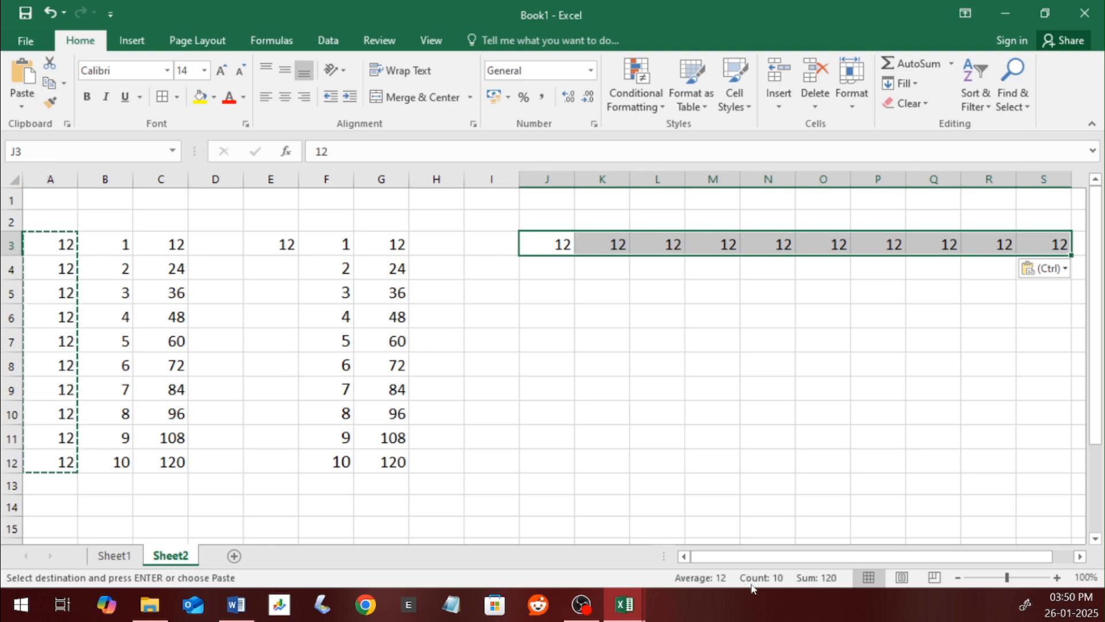
Step: Delete the empty column I between the second table and the transposed row of 12s
drag(769, 556, 806, 555)
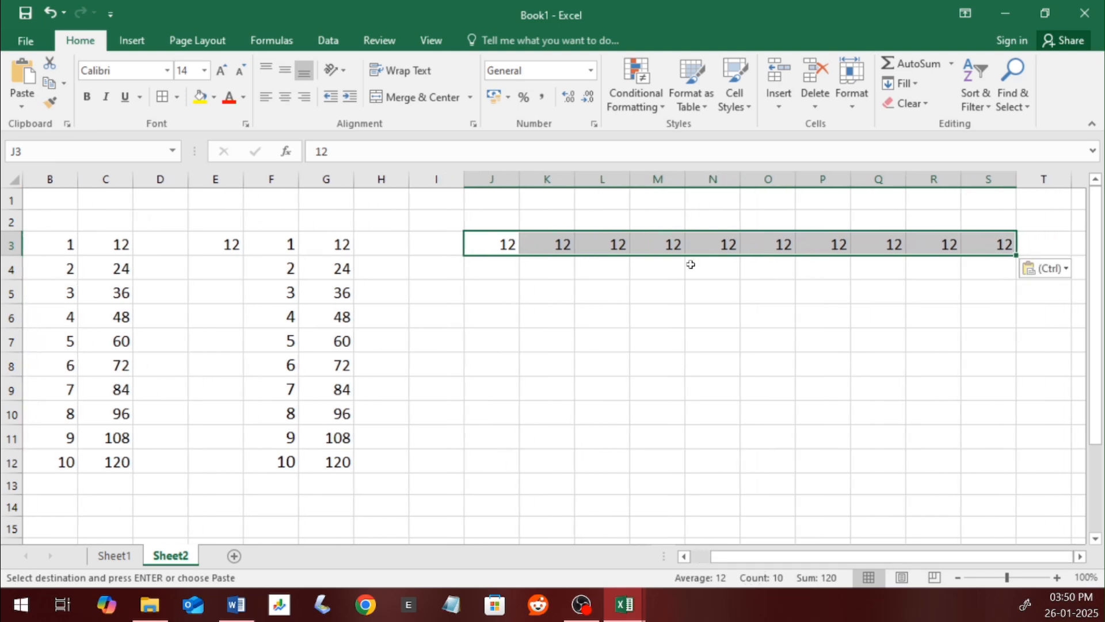
click(785, 292)
click(425, 177)
right_click(424, 176)
click(484, 317)
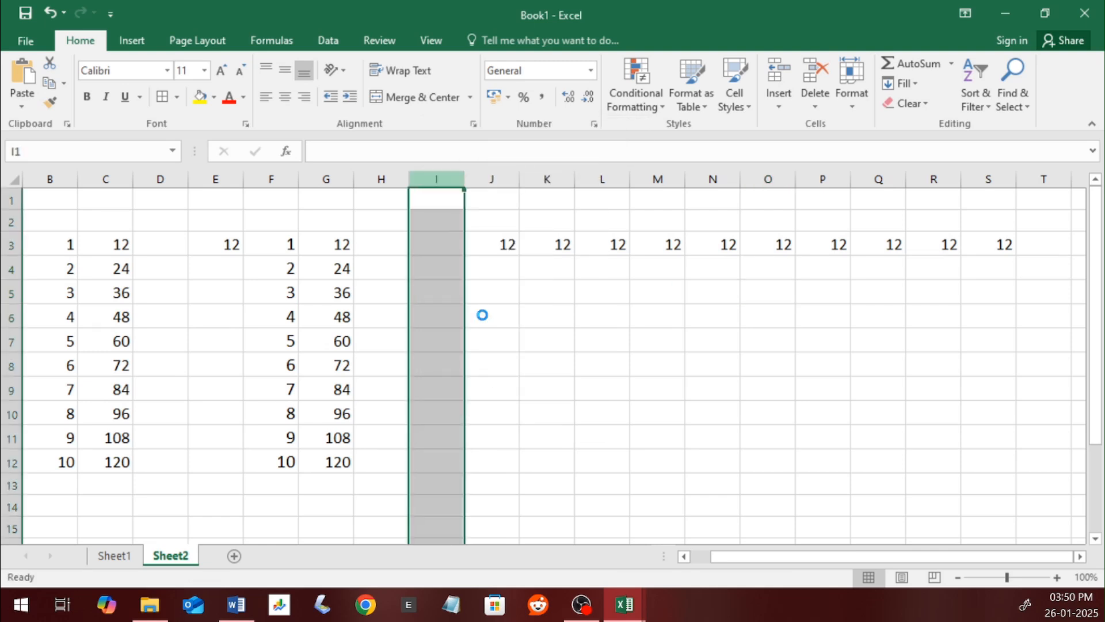
drag(748, 556, 721, 556)
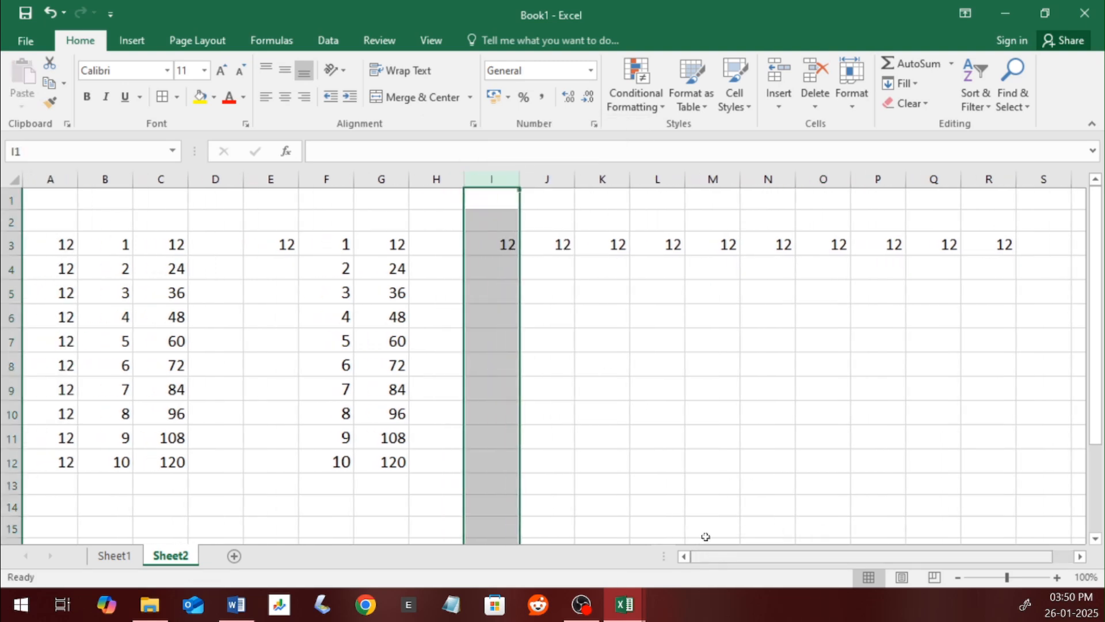
click(566, 356)
Step: Copy the series 1 to 10 in B3:B12 and paste it transposed as a row starting at I4
drag(64, 252, 57, 460)
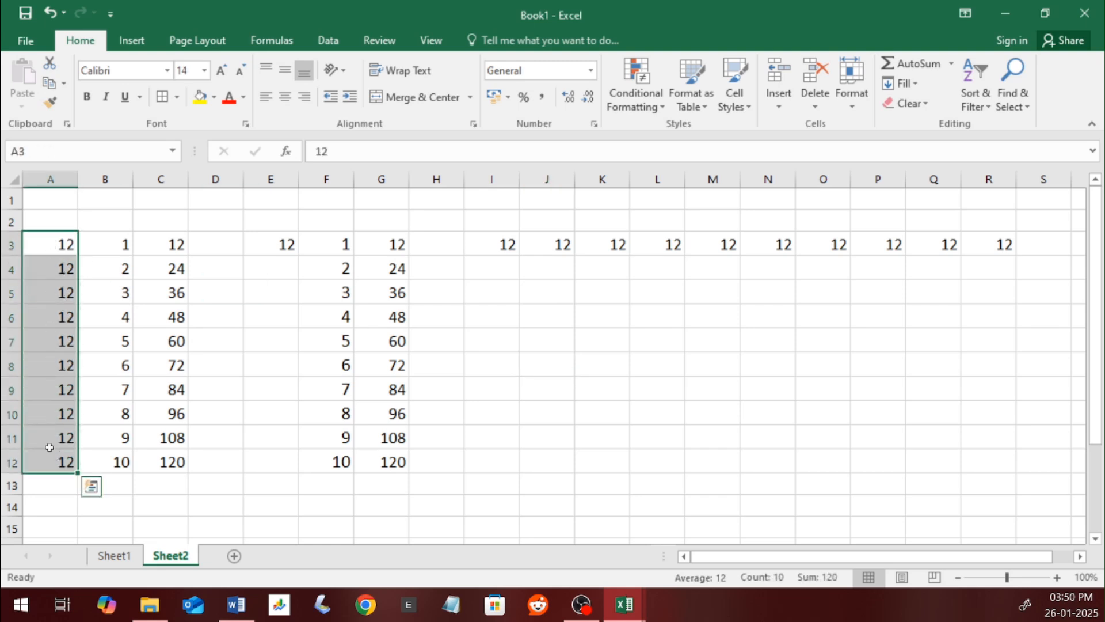
click(698, 249)
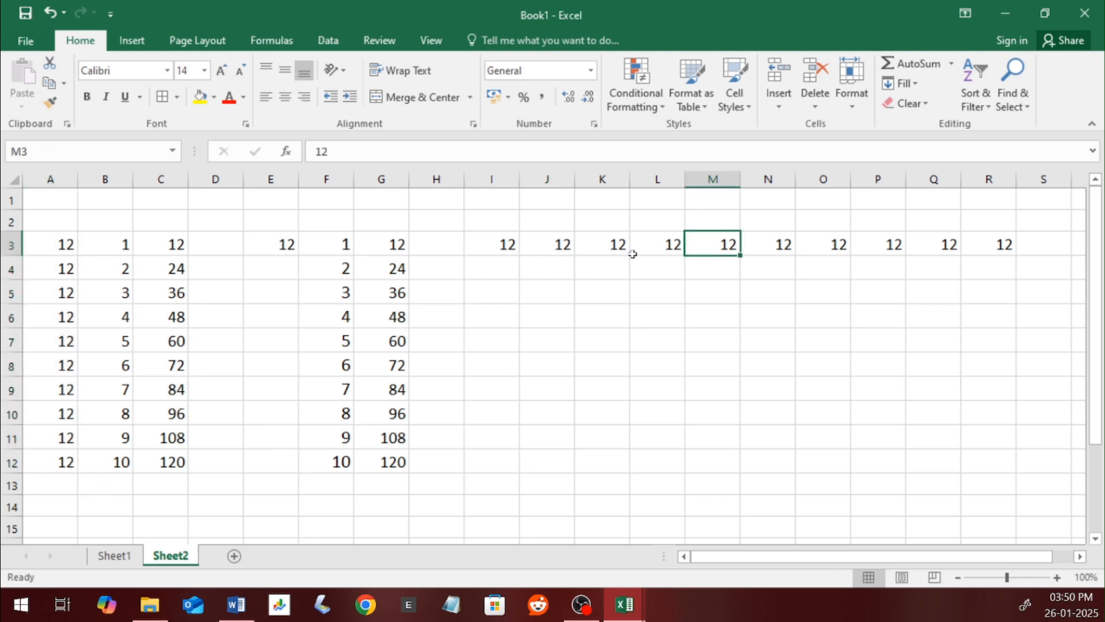
drag(94, 254, 99, 465)
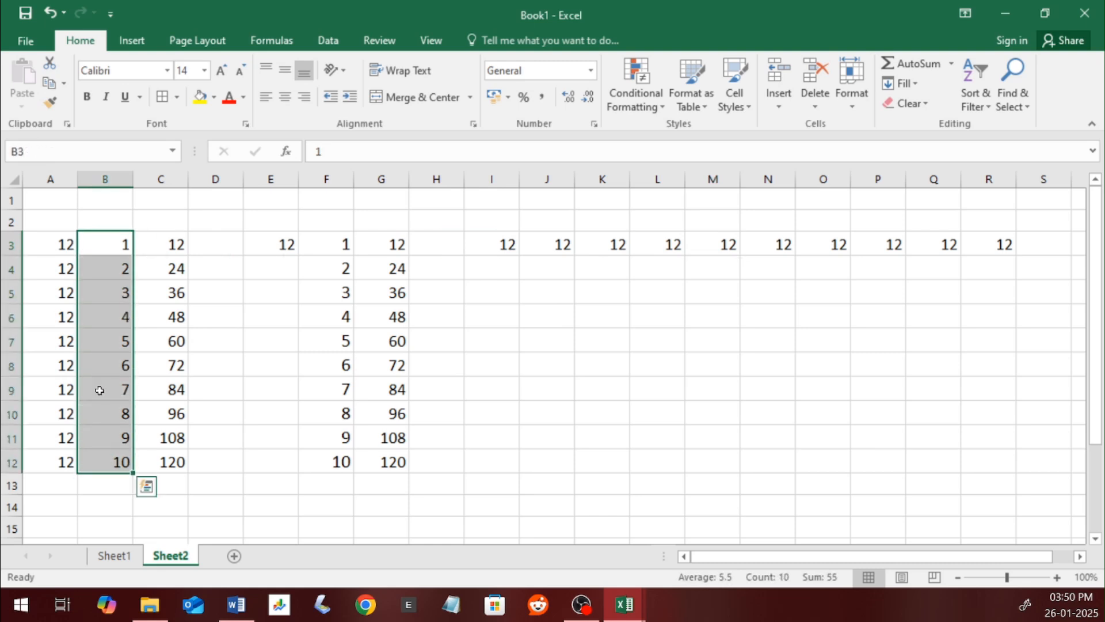
click(49, 83)
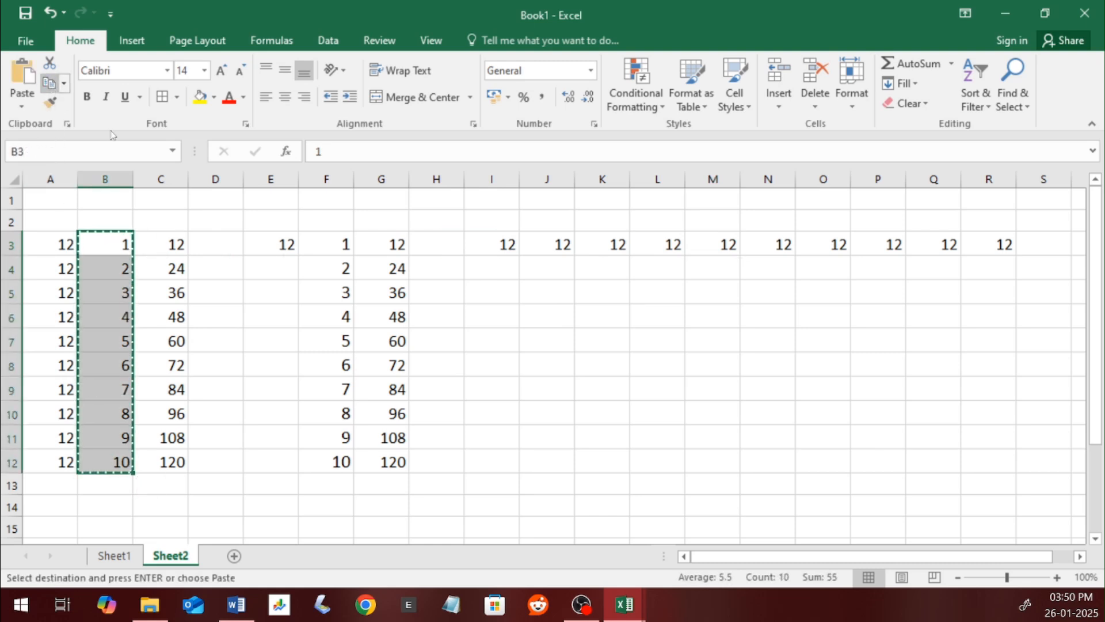
click(502, 266)
click(22, 106)
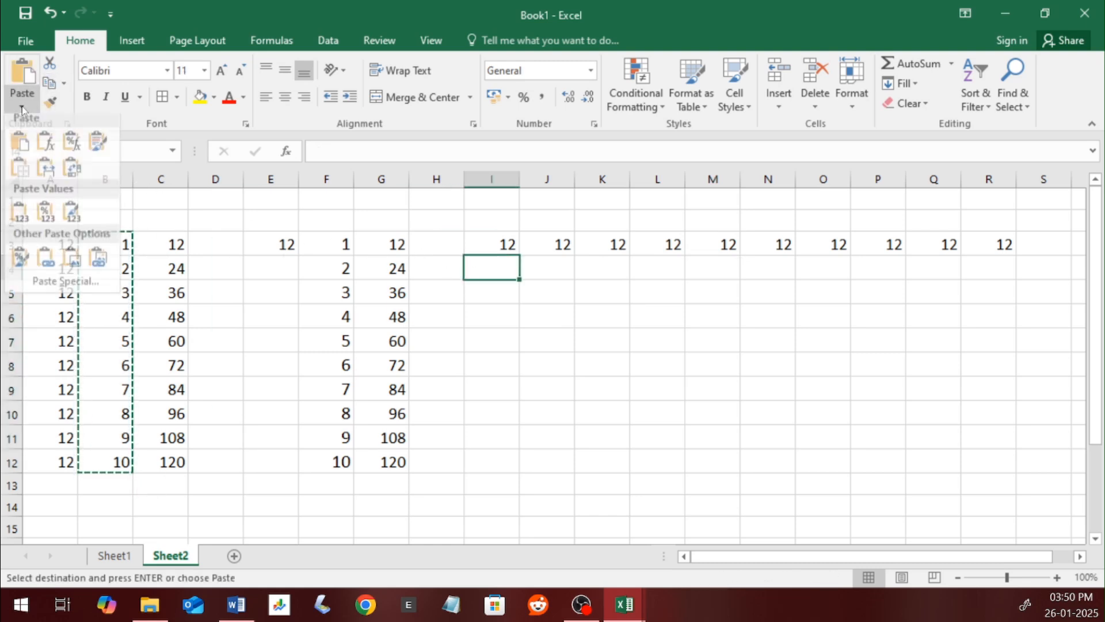
click(69, 170)
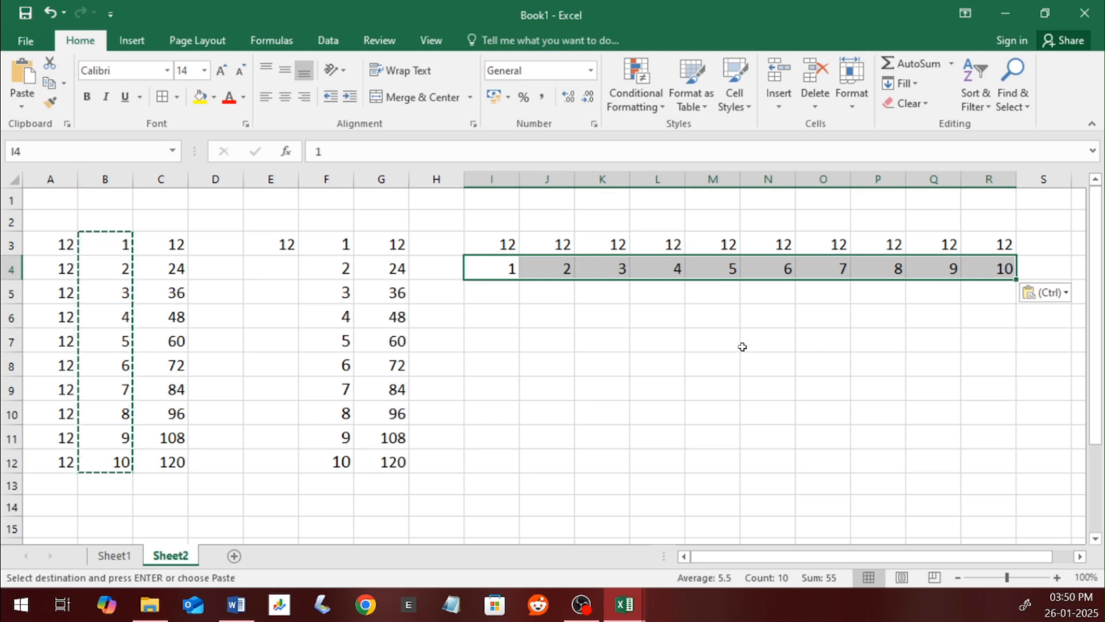
Step: Clear the copy selection and enter the formula =I3*I4 in I5 below the transposed rows
click(502, 291)
key(Escape)
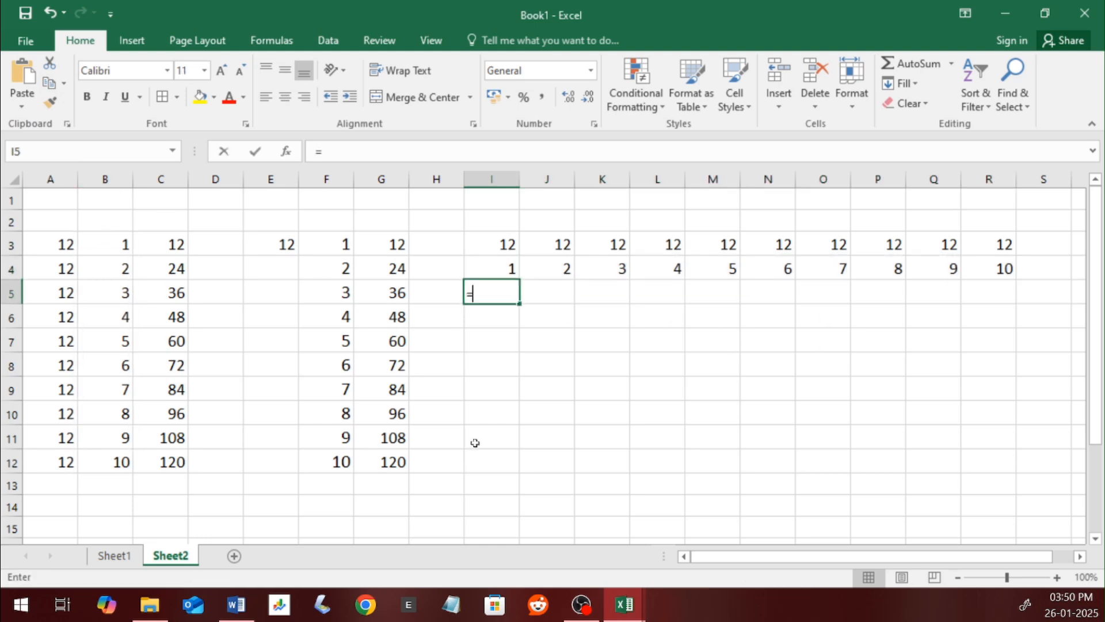
text(=)
click(509, 243)
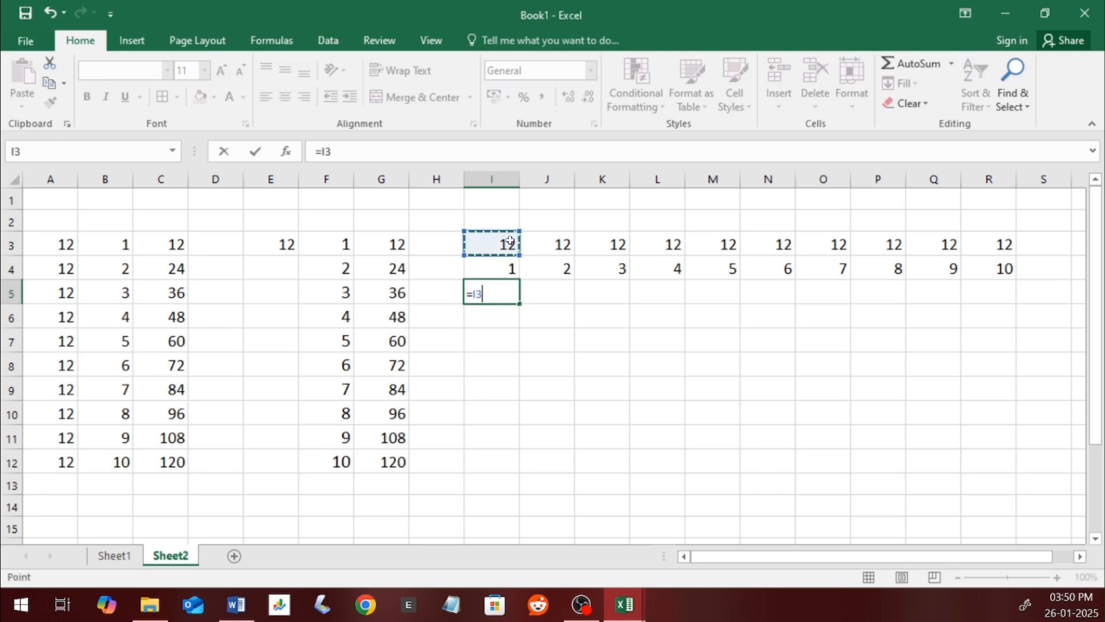
text(*)
click(496, 266)
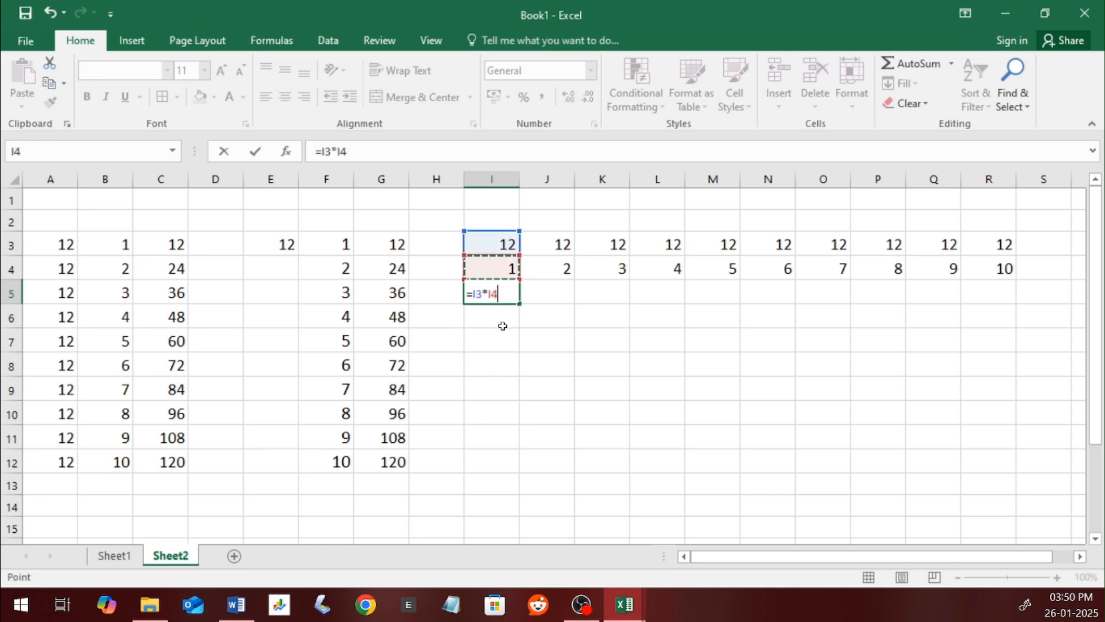
key(Return)
click(485, 291)
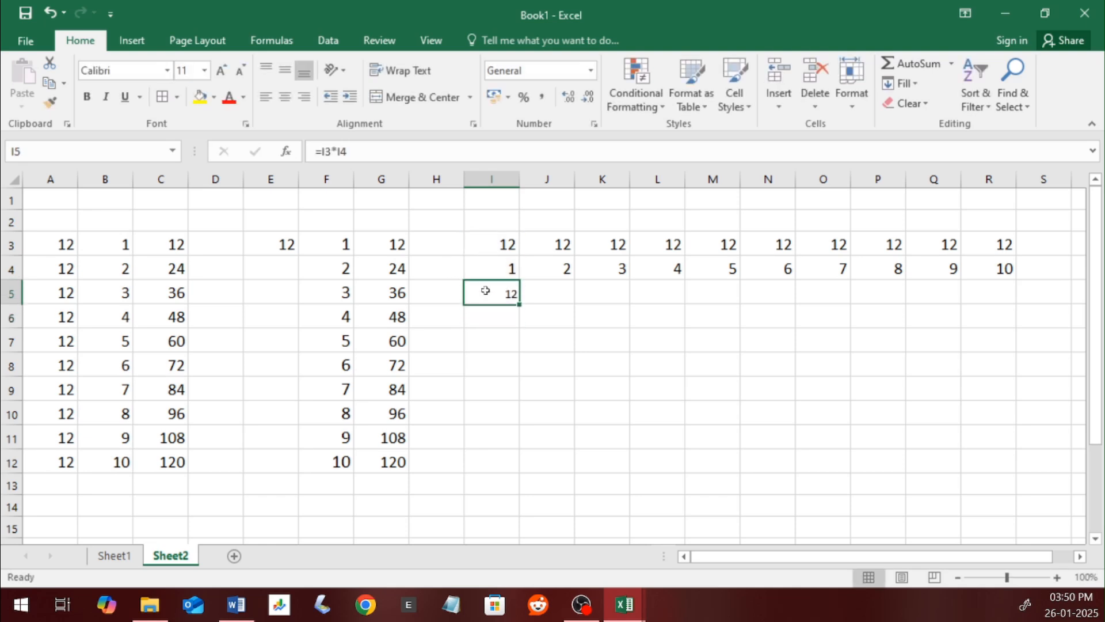
Step: Increase the font size of the entire row 5 to 16
click(11, 293)
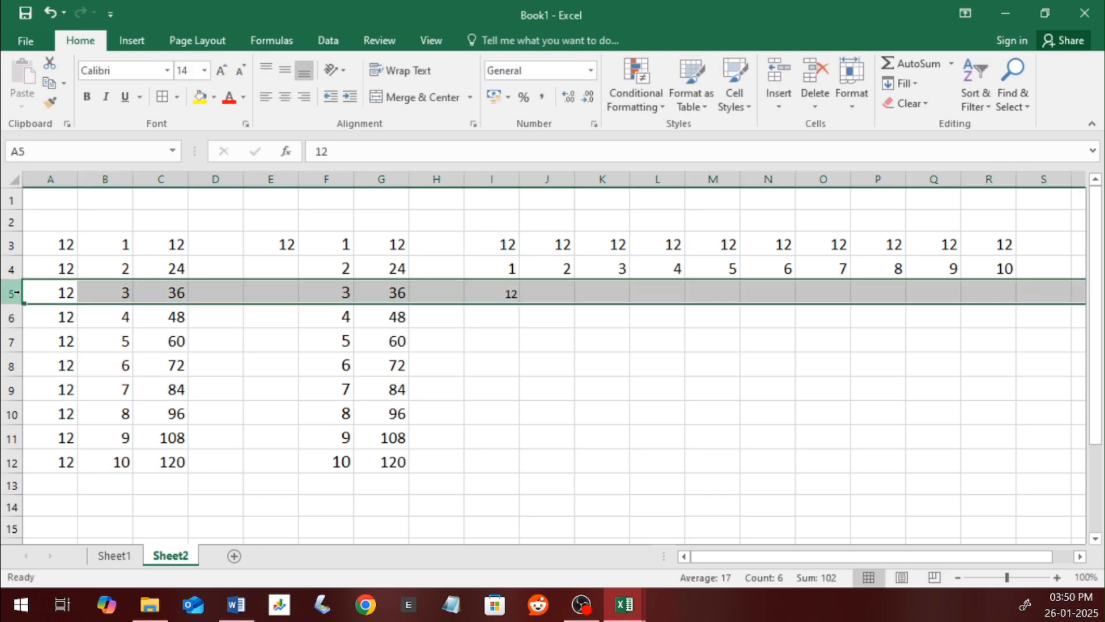
click(220, 70)
click(221, 71)
click(221, 71)
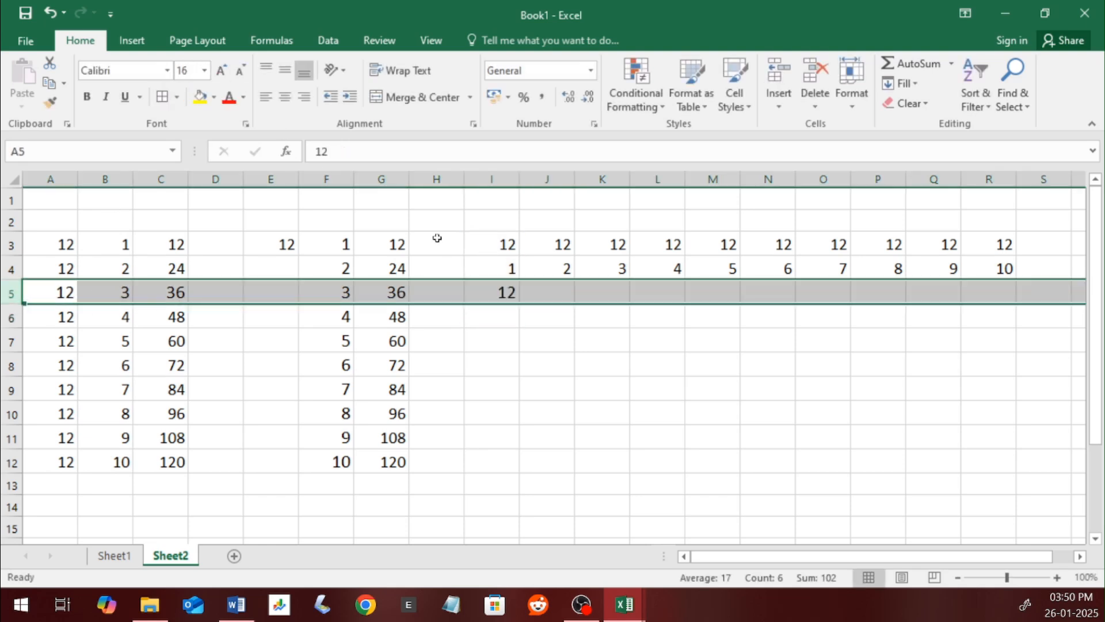
Step: Fill the formula in I5 across to R5 and inspect the cell references in I5, J5 and K5
click(494, 293)
drag(518, 302, 1003, 300)
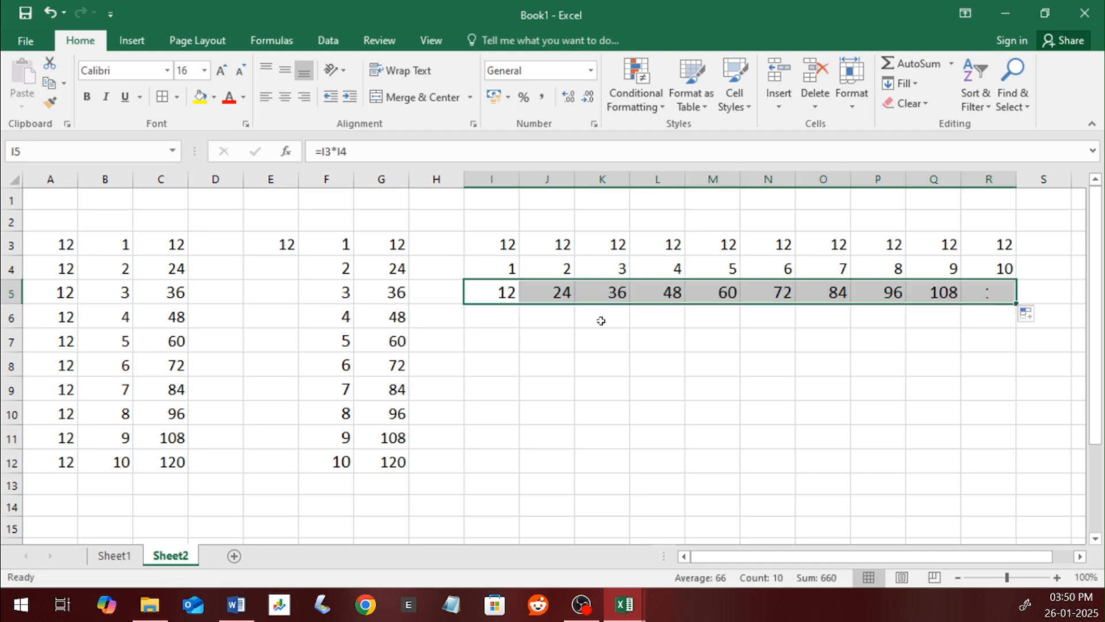
double_click(483, 296)
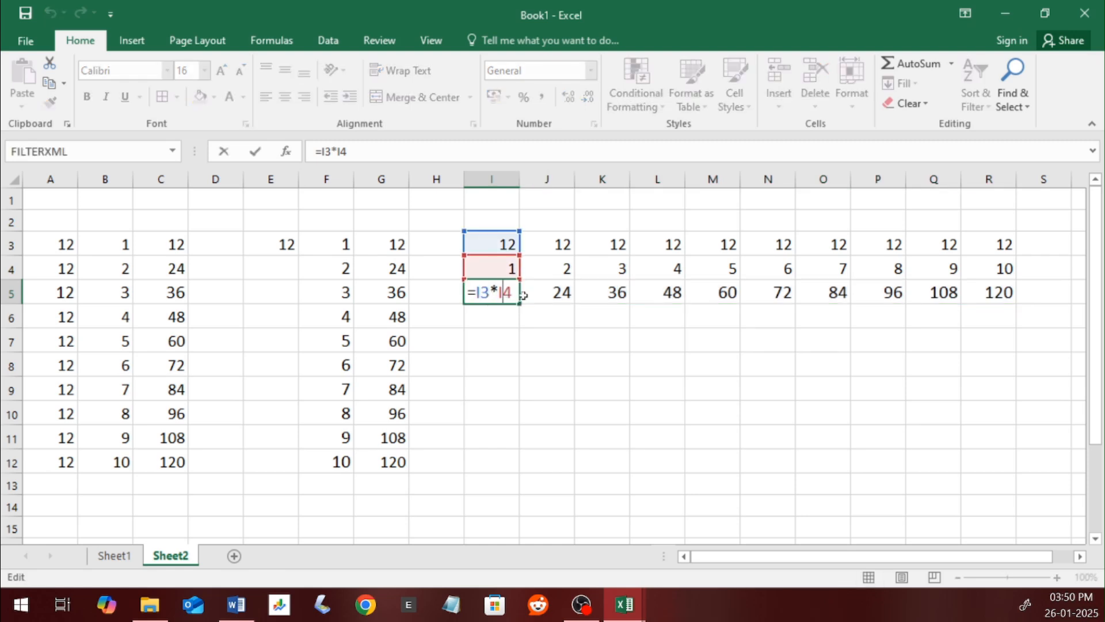
key(Return)
double_click(538, 294)
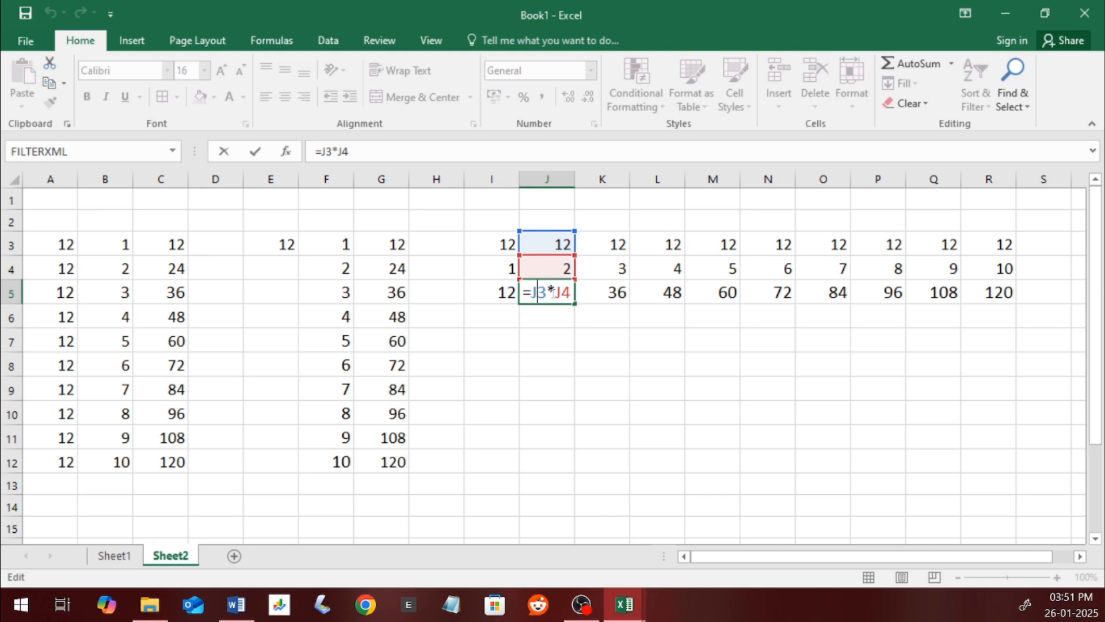
key(Tab)
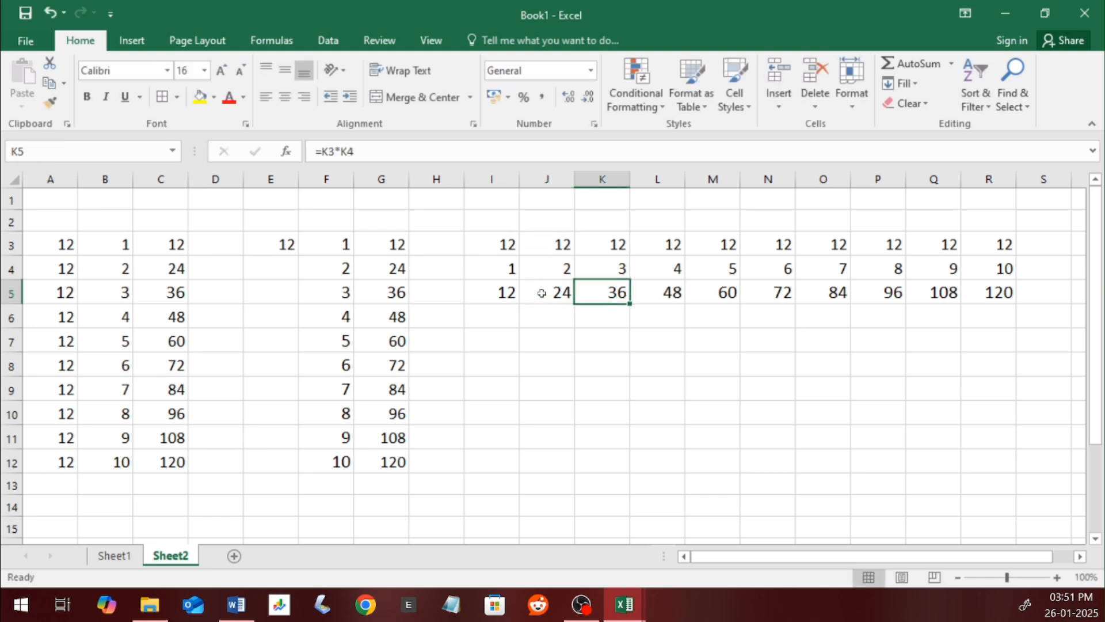
key(F2)
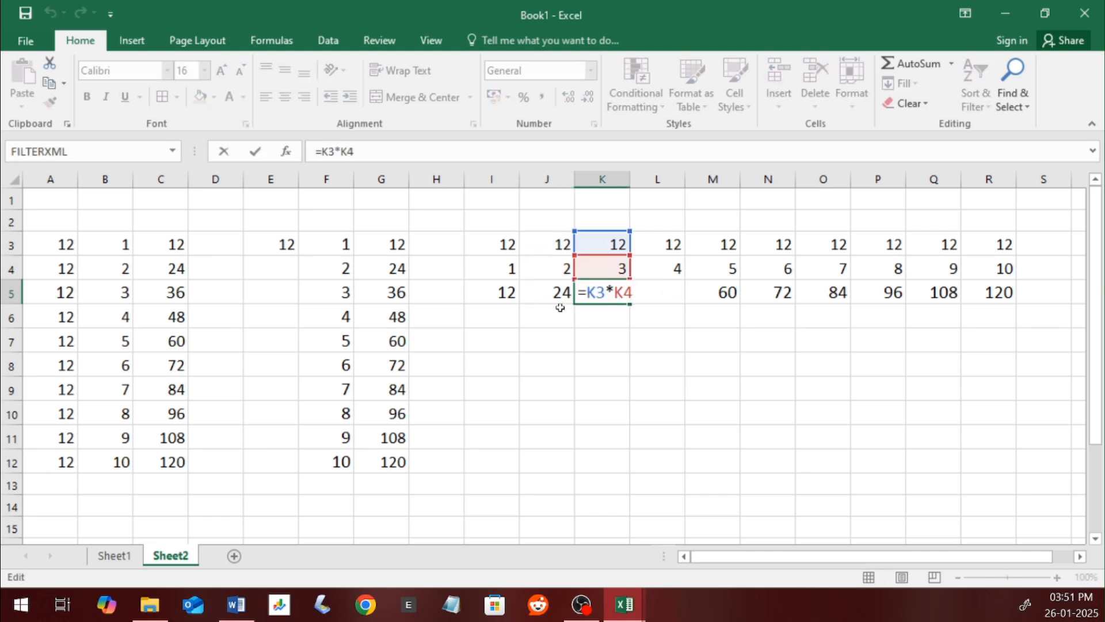
key(Tab)
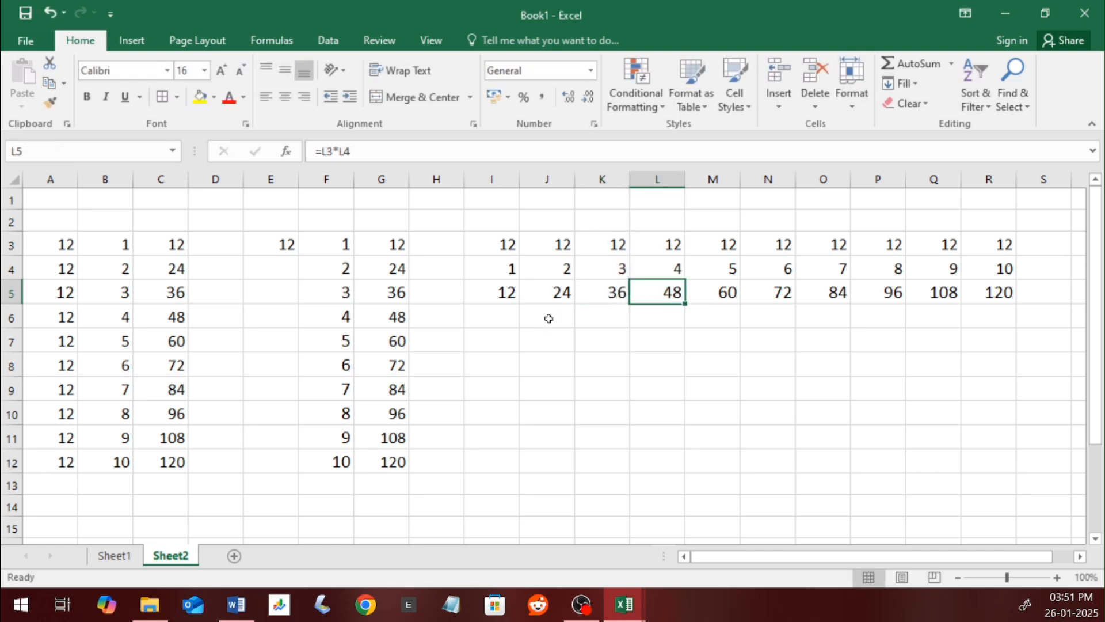
Step: Compare the formulas in C5:C9 and G3 of the vertical tables with the horizontal row of products in I5:R5
click(162, 299)
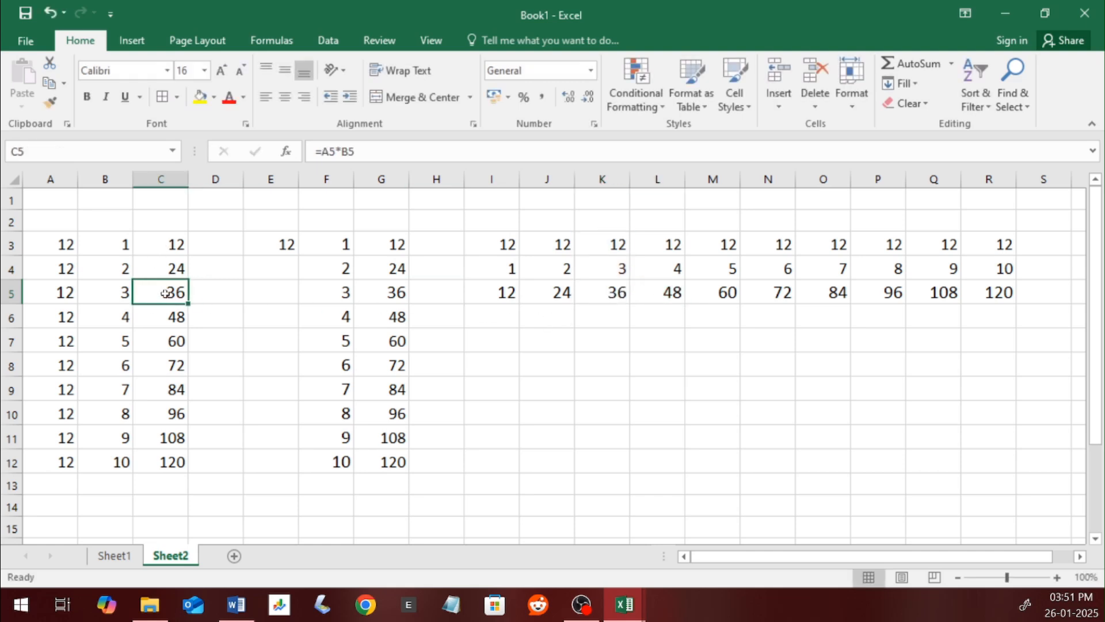
click(152, 325)
click(156, 360)
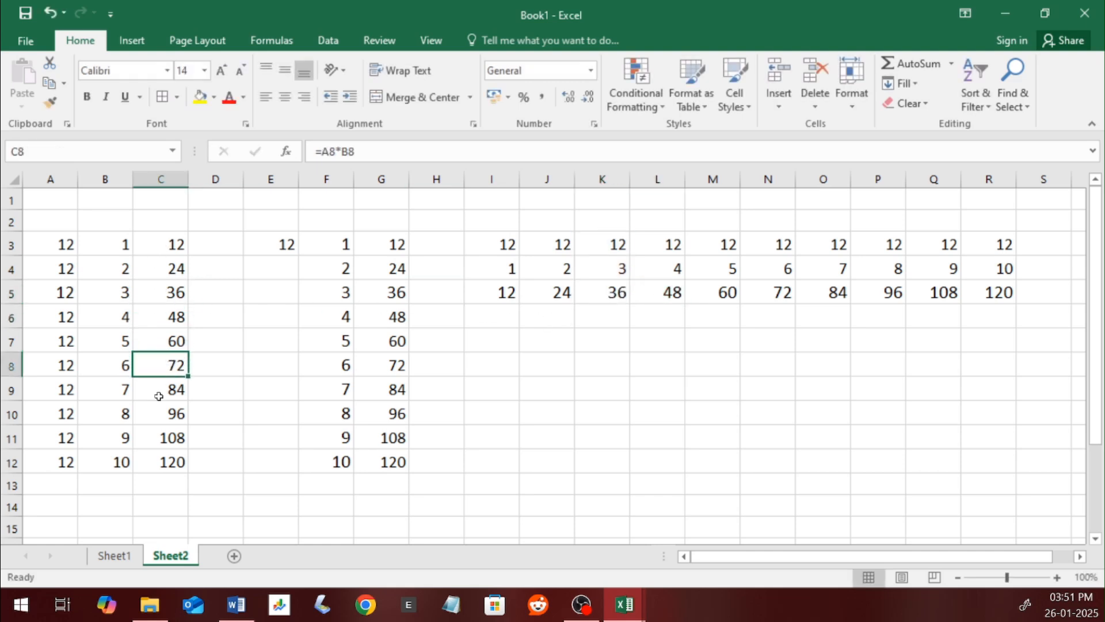
click(156, 389)
click(386, 241)
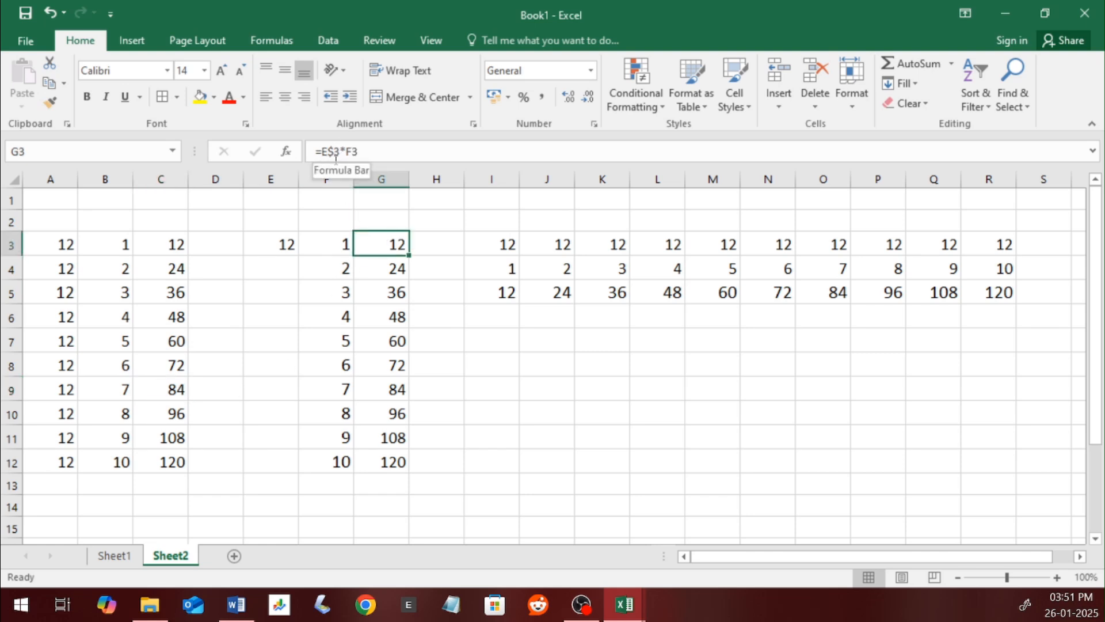
click(497, 285)
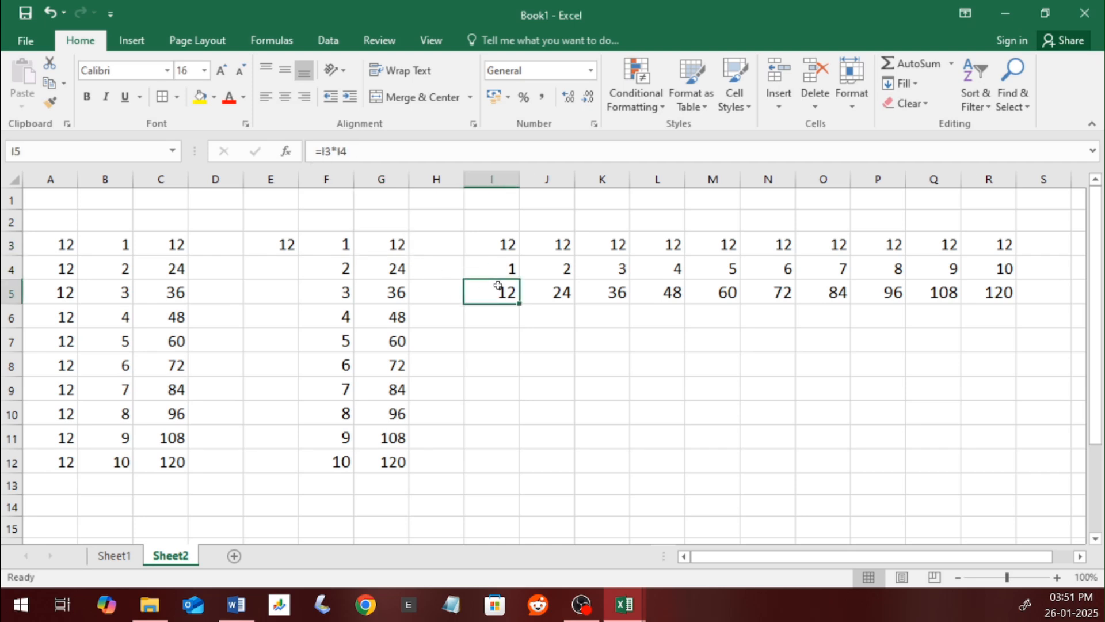
click(525, 287)
click(510, 292)
click(541, 292)
click(508, 292)
drag(507, 292, 981, 297)
click(488, 292)
Step: Enter 12 in I7 as the single multiplicand of a second horizontal table
click(508, 339)
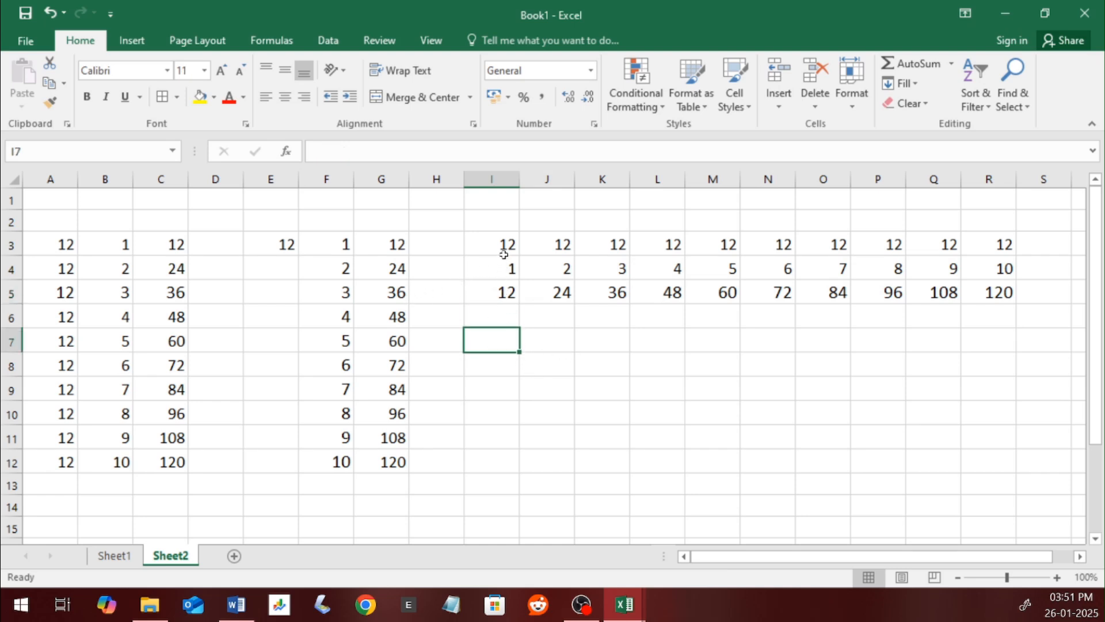
text(12)
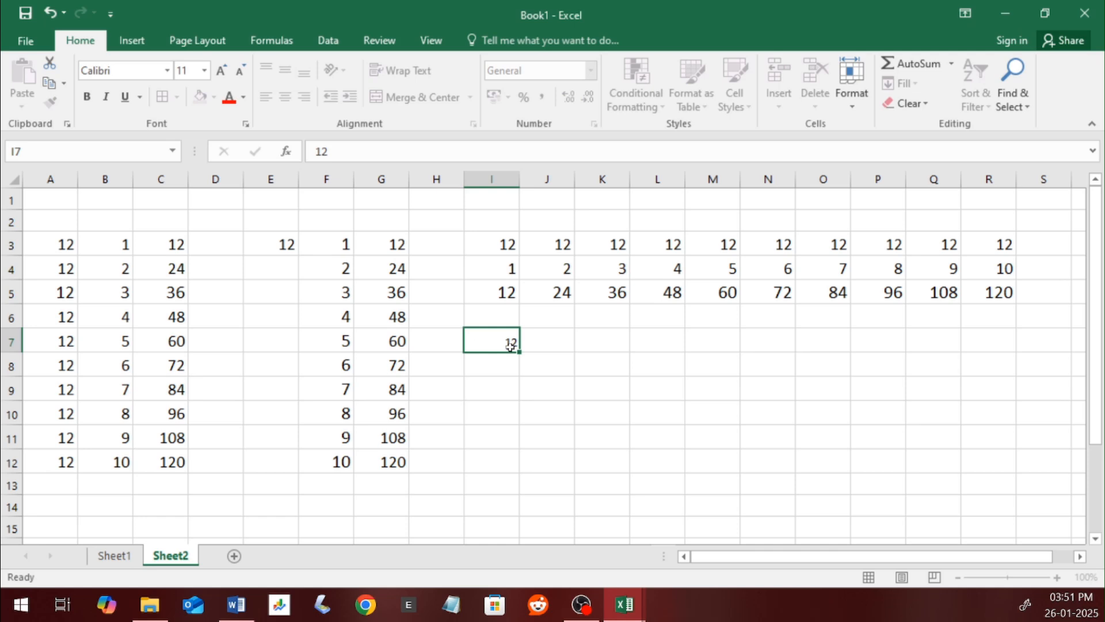
key(Return)
Step: Copy the series 1 to 10 in I4:R4 and paste it as a row starting at I8
drag(502, 269, 1004, 271)
click(49, 82)
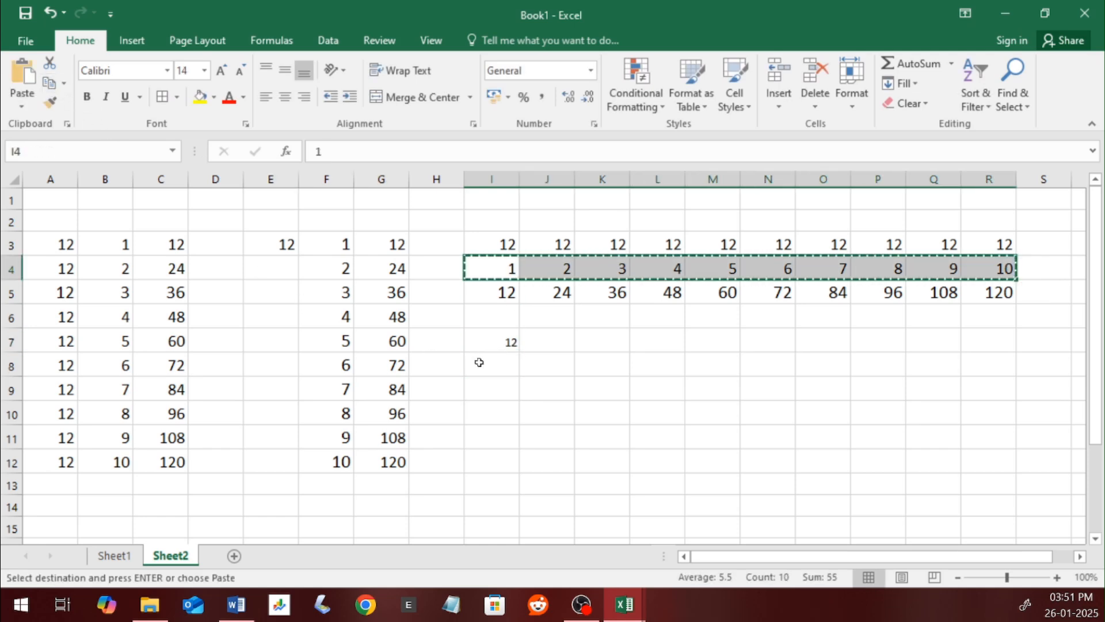
click(476, 361)
click(23, 75)
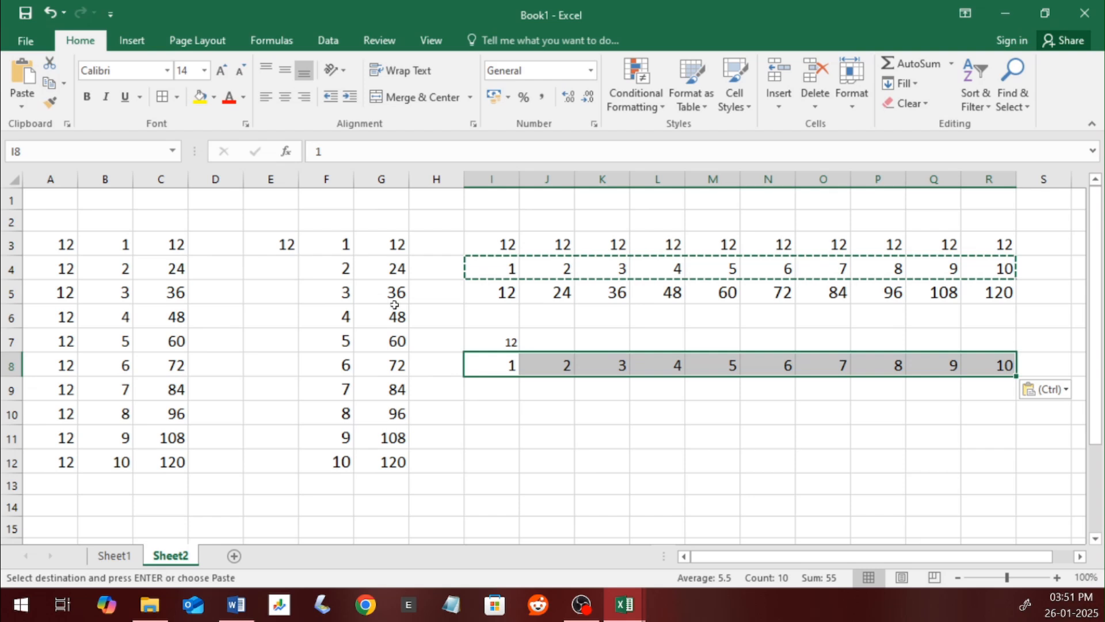
Step: Set the font size of cell I7 to 12
click(498, 340)
click(225, 71)
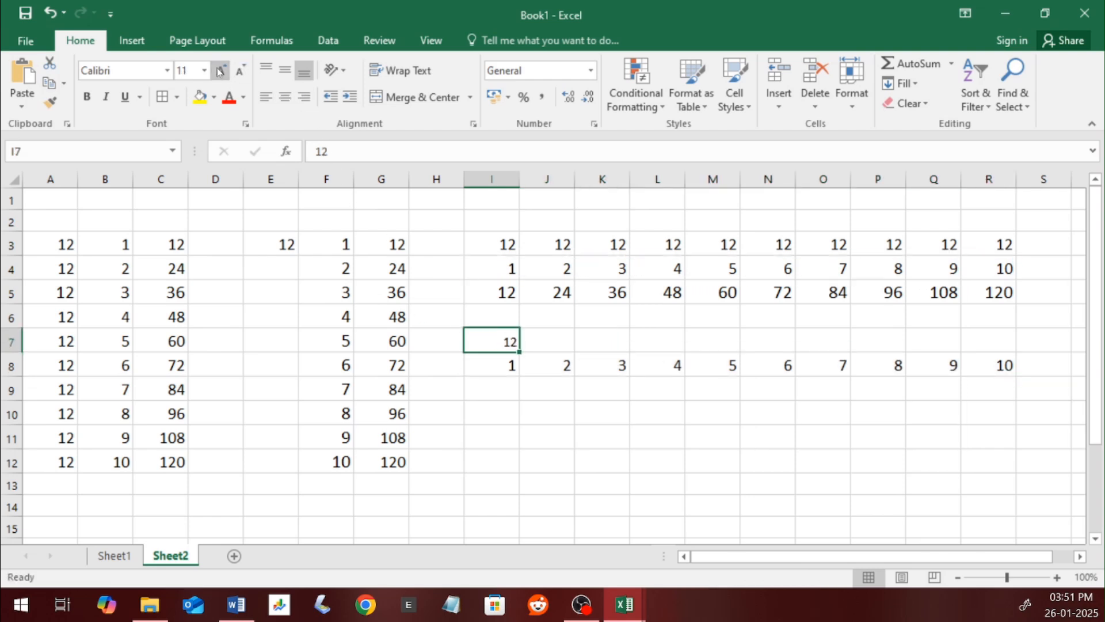
click(227, 72)
click(240, 71)
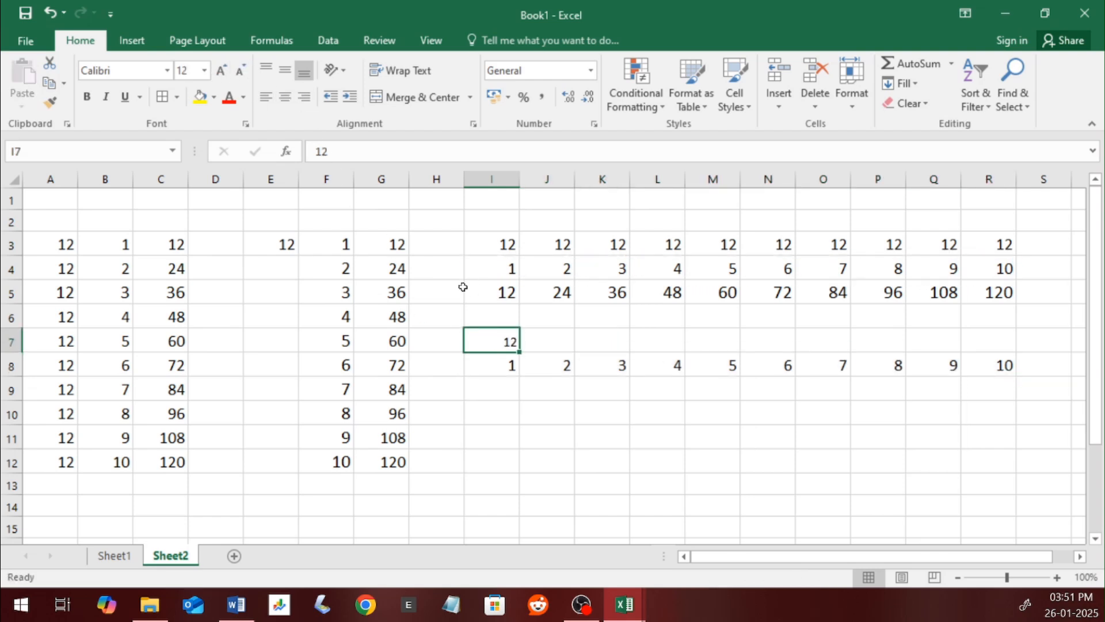
Step: Enter the formula =I7*I8 in I9 and fill it across to R9
click(510, 387)
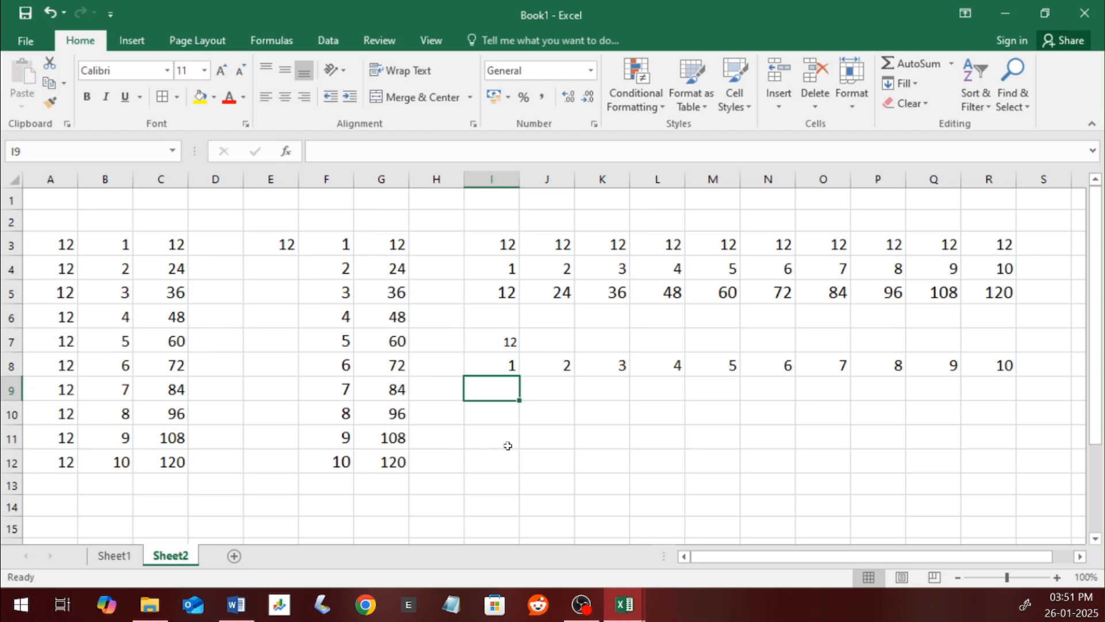
text(=)
click(509, 341)
text(*)
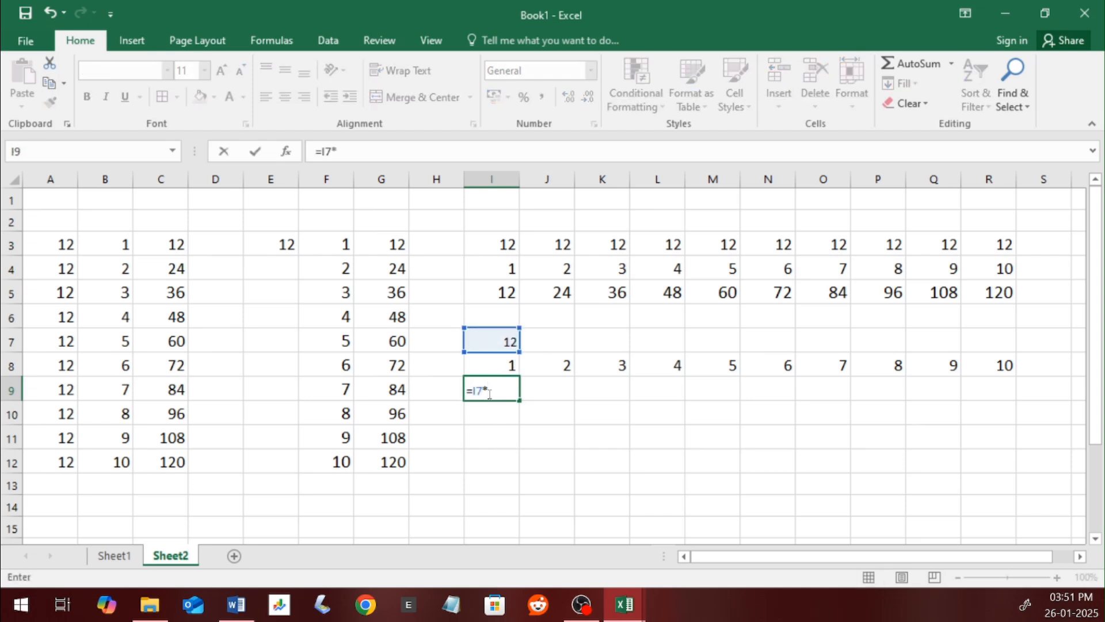
click(497, 357)
key(Return)
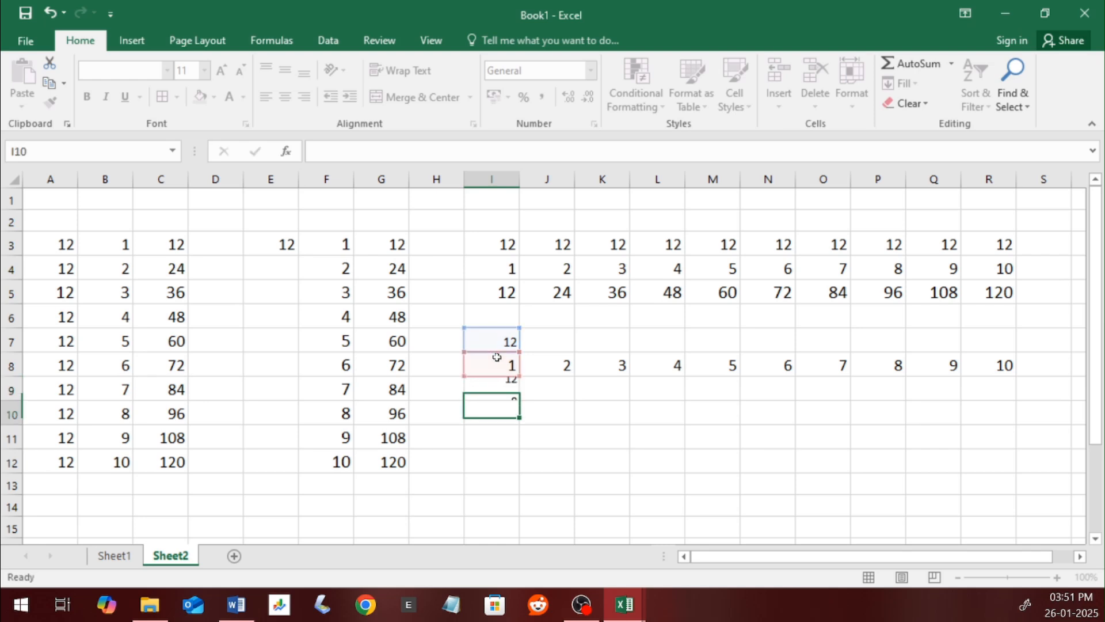
click(494, 393)
drag(516, 398, 987, 400)
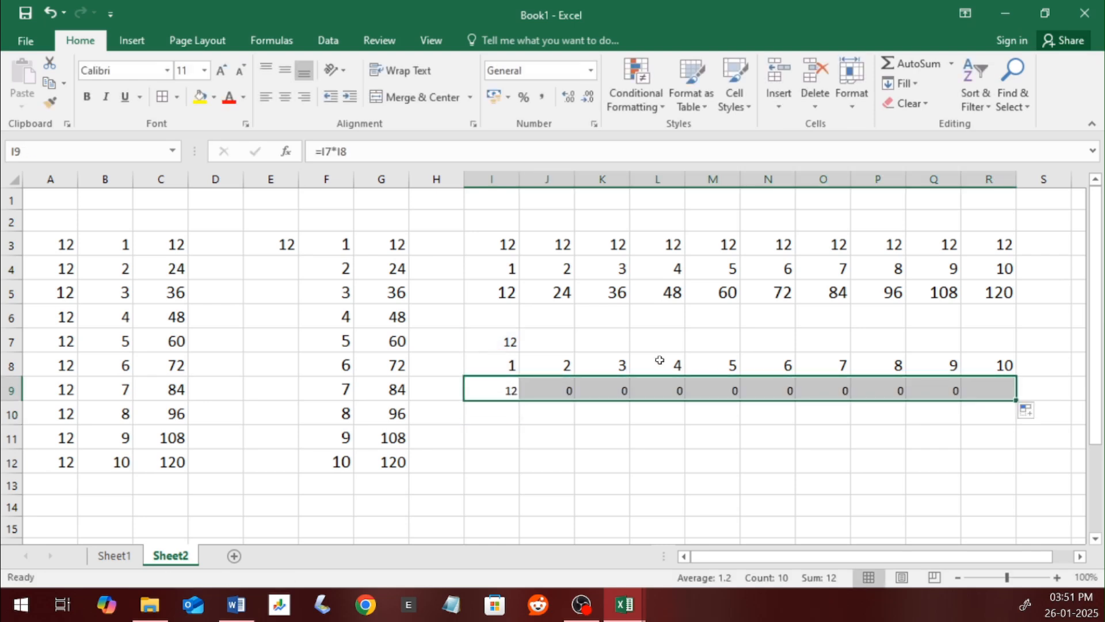
Step: Increase the font size of I7:R9 to 14 and inspect the references of the copied formula in K9
drag(506, 341, 1002, 392)
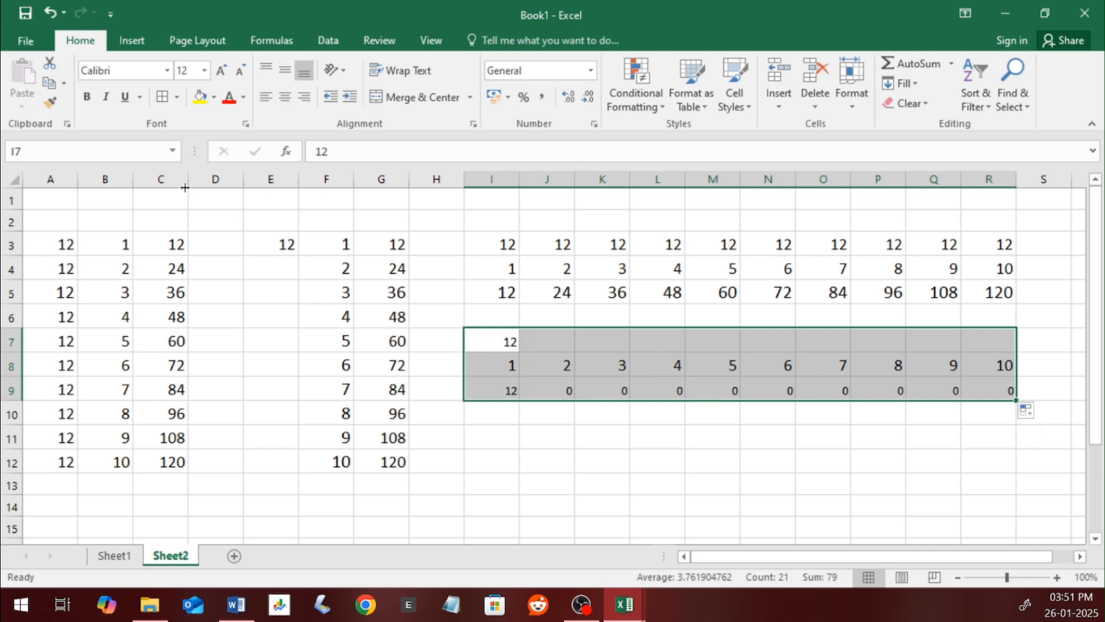
click(221, 70)
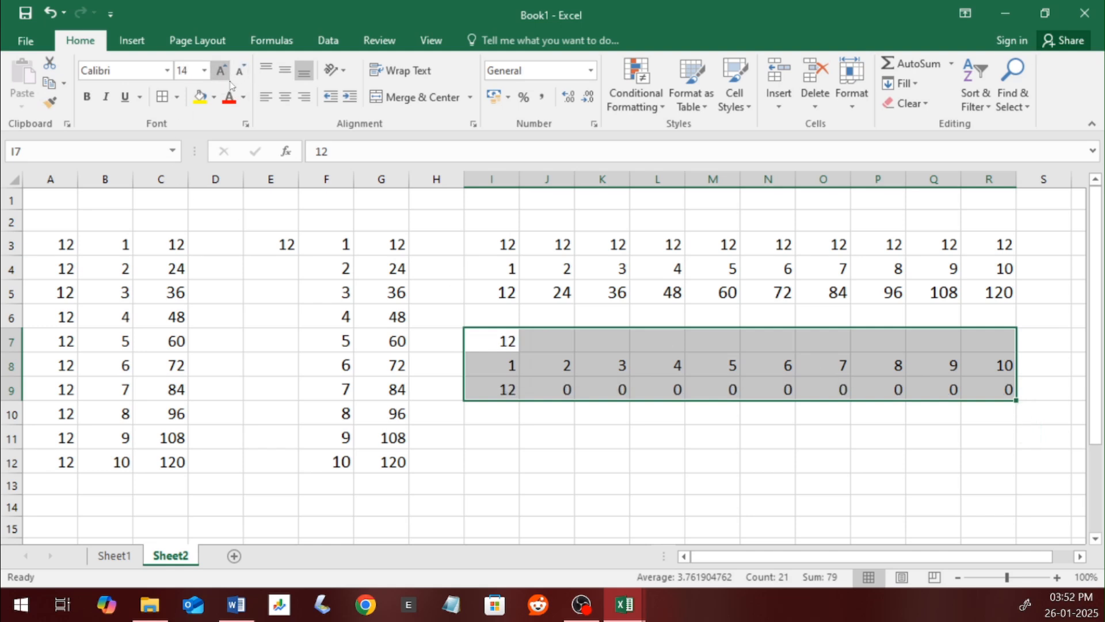
double_click(619, 392)
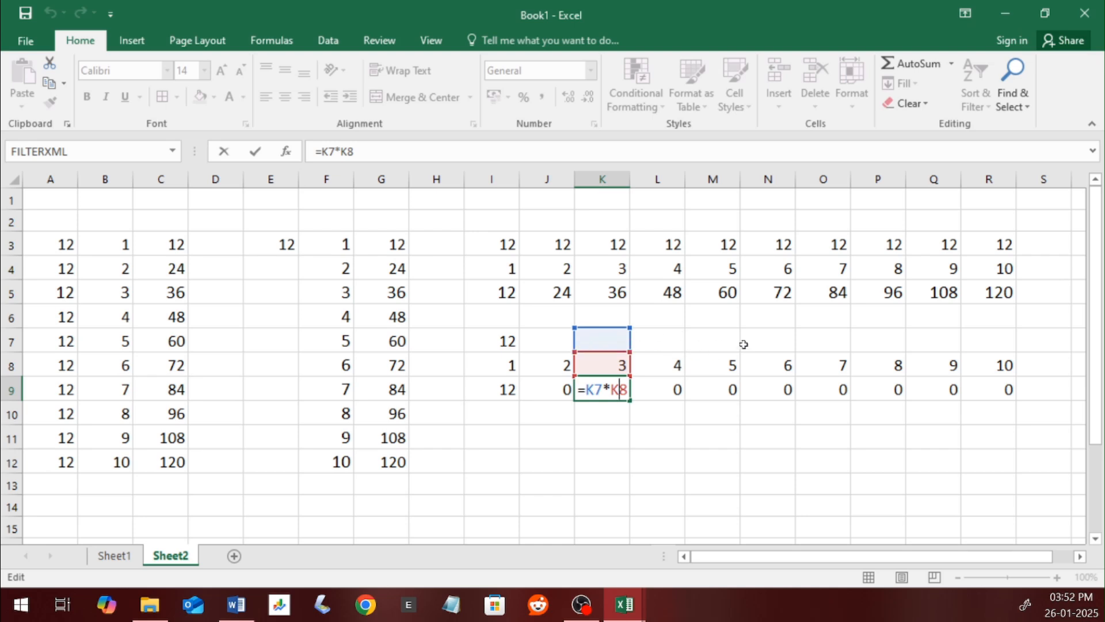
key(Return)
Step: Change the formula in I9 to =$I7*I8, locking column I, and fill it across to R9
click(478, 389)
double_click(471, 390)
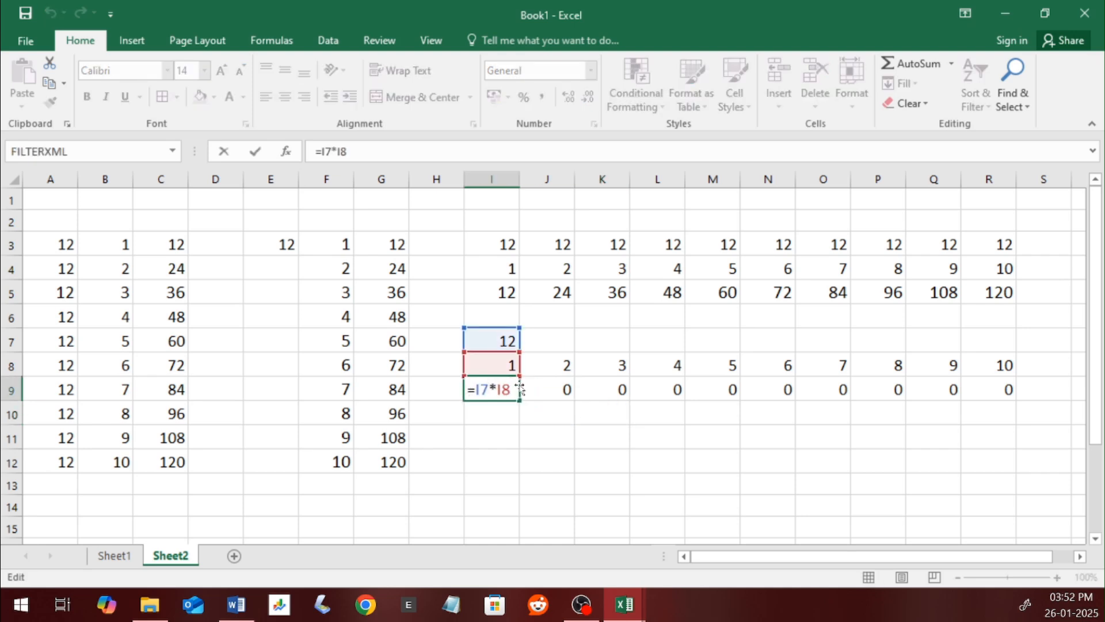
click(476, 390)
text($)
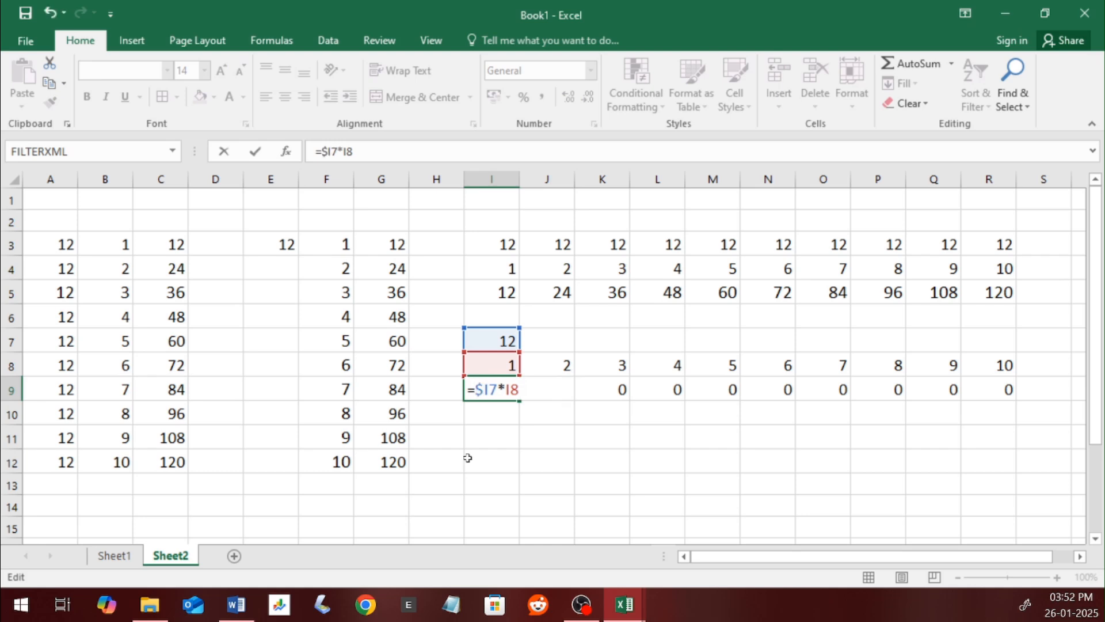
key(Return)
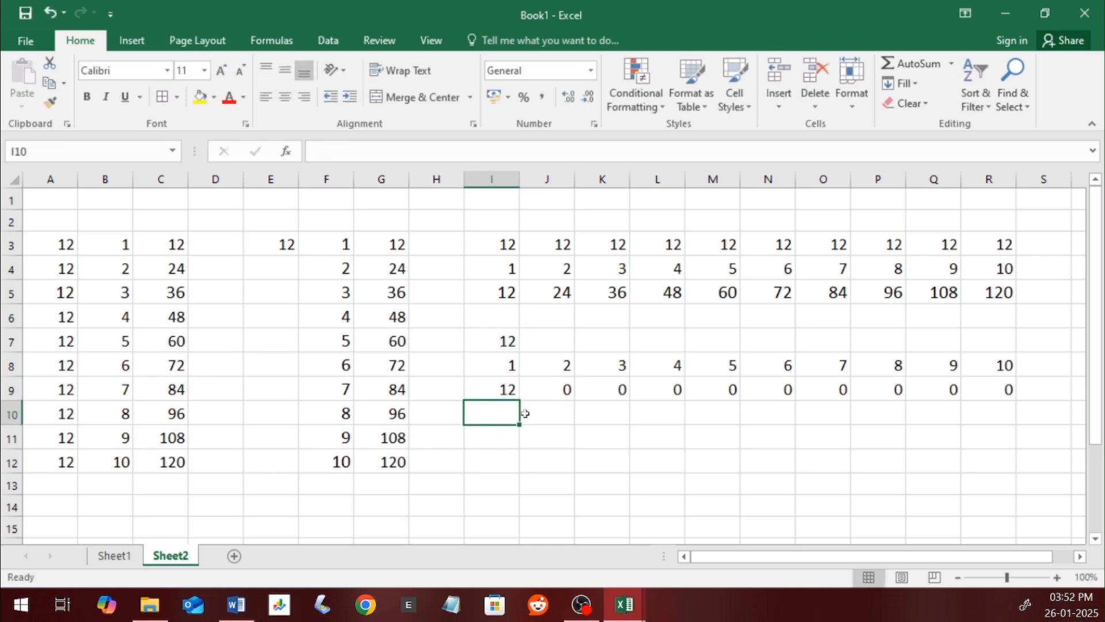
click(506, 391)
drag(518, 400, 993, 393)
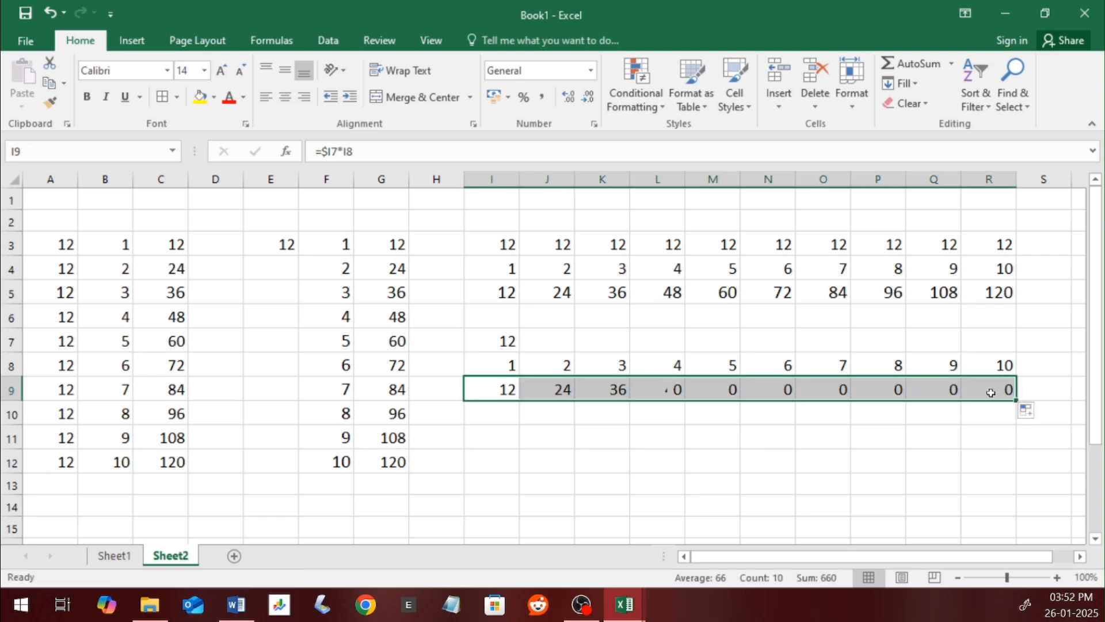
Step: Examine which references stayed fixed and which shifted in the refilled formula in K9
click(612, 391)
double_click(612, 391)
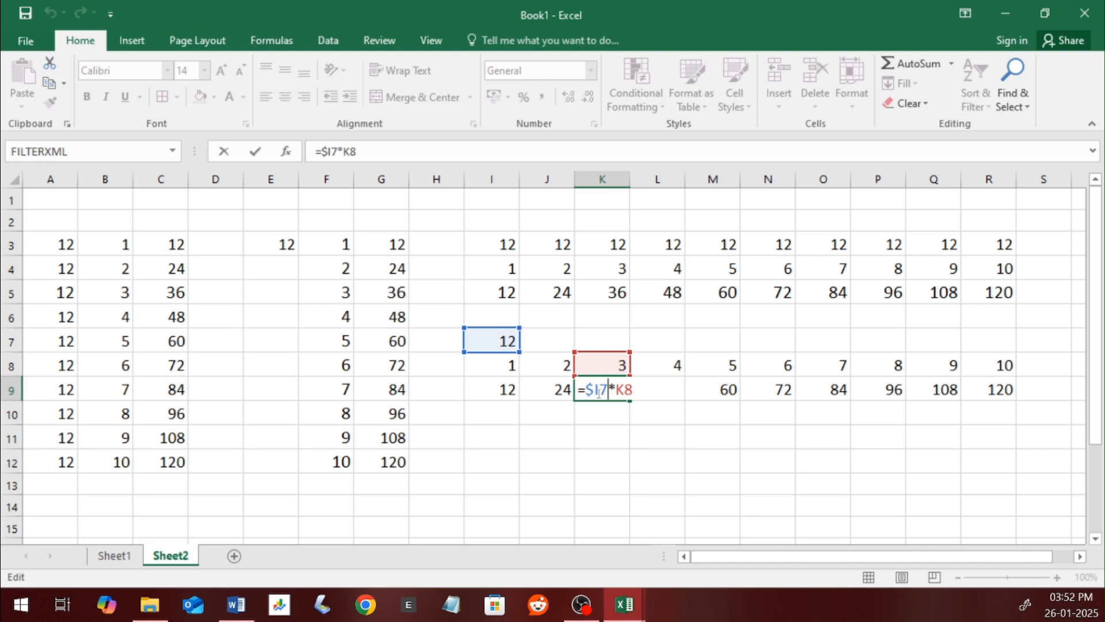
key(Return)
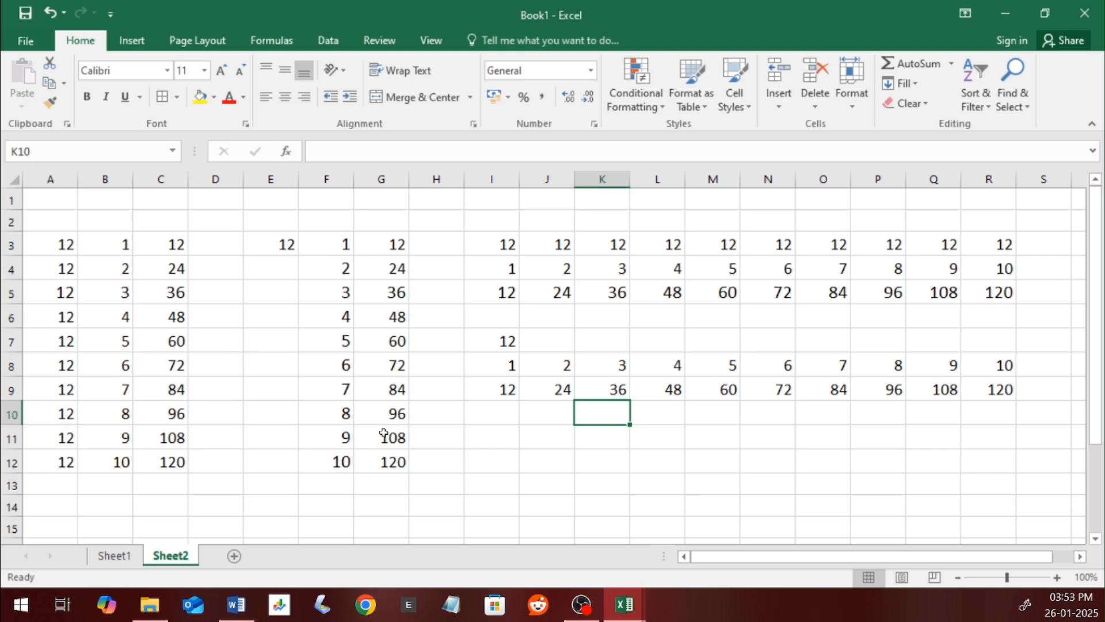
Step: Refill the formula in C3 down to C12 and inspect the relative references in C12
click(168, 285)
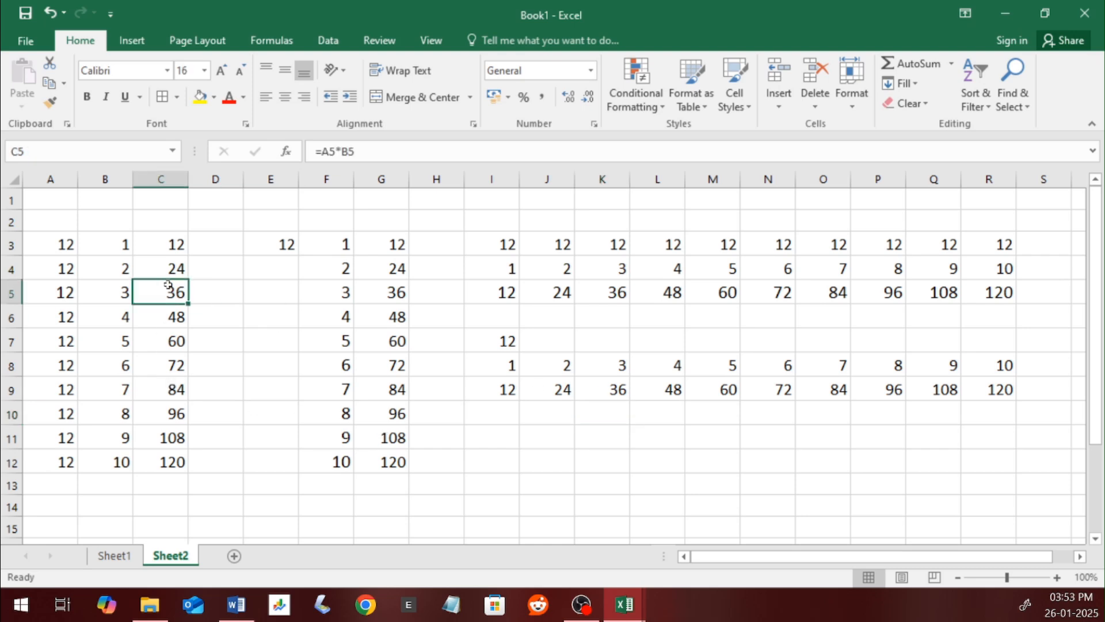
click(172, 245)
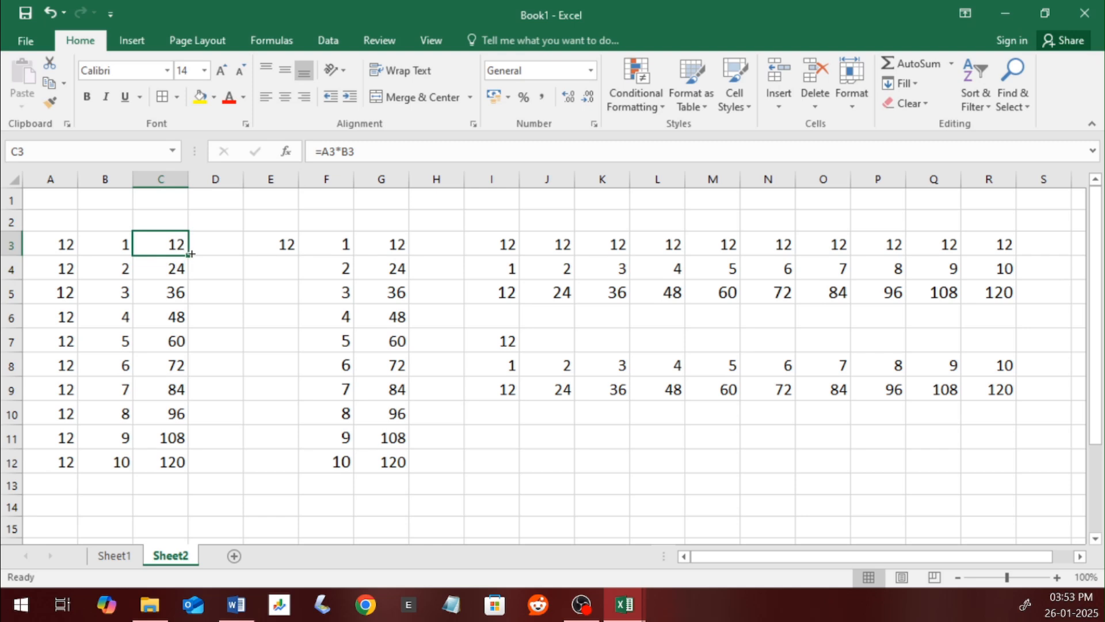
drag(191, 254, 169, 460)
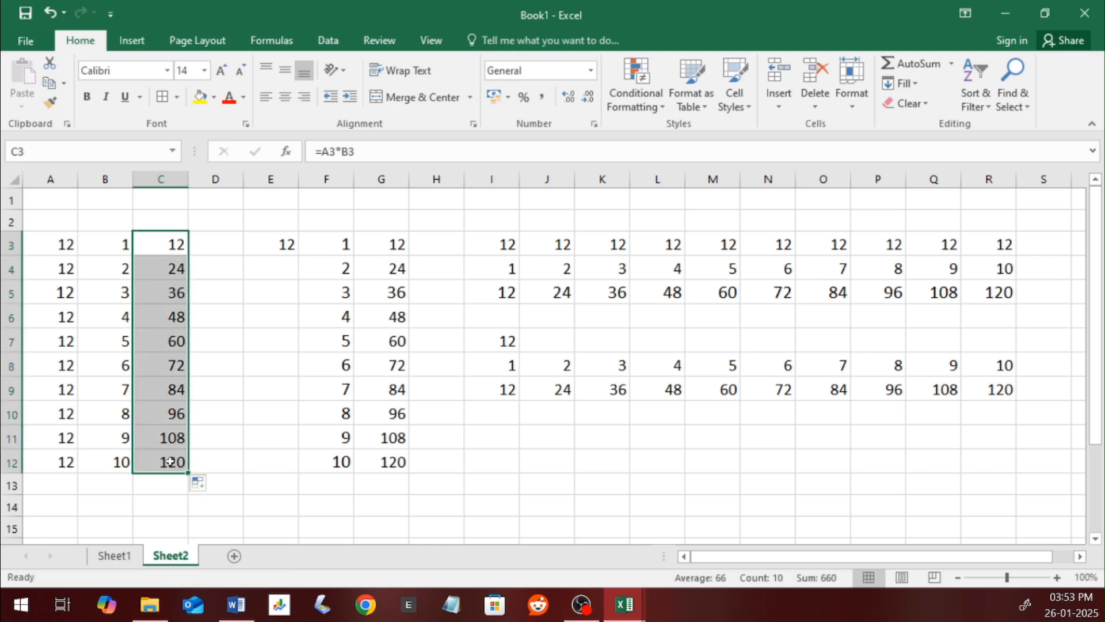
double_click(170, 460)
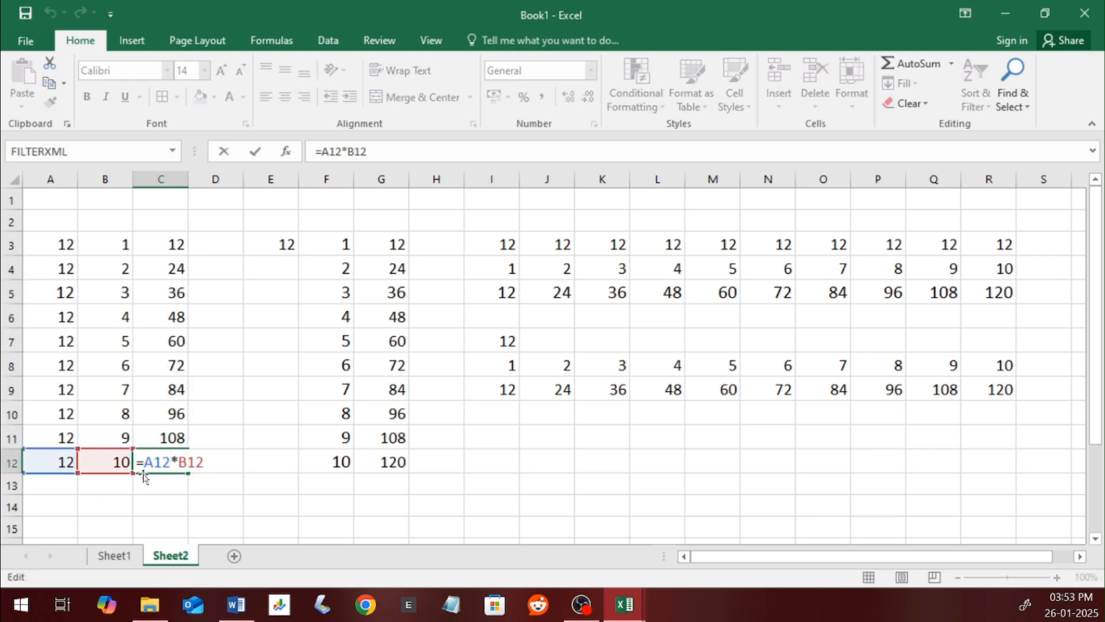
key(Return)
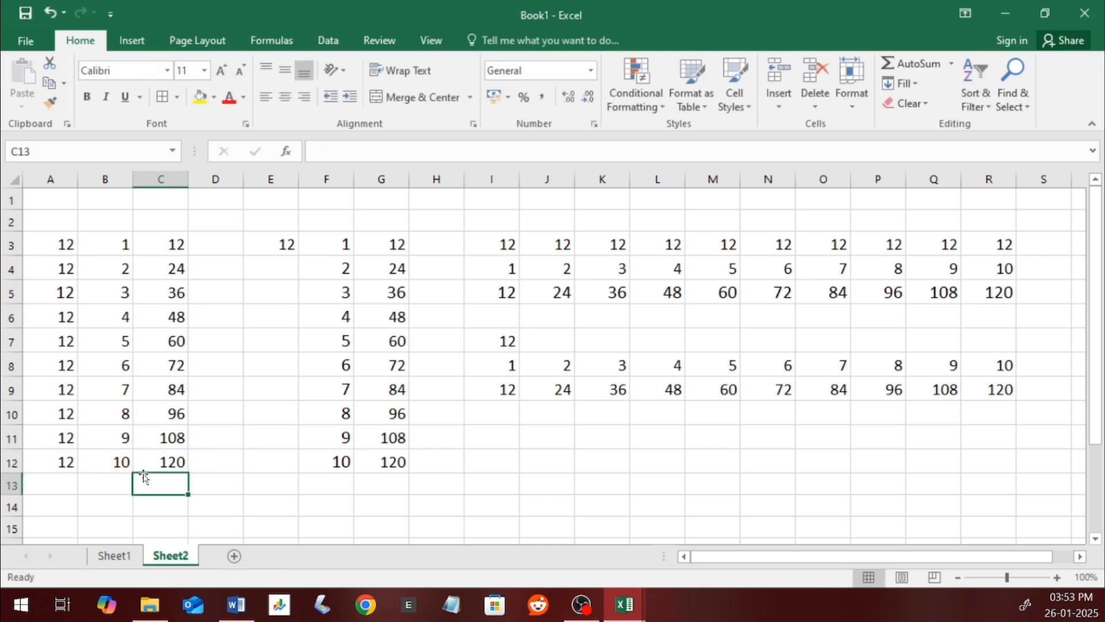
Step: Refill the formula in I5 across to R5 and inspect the relative references in R5
click(498, 296)
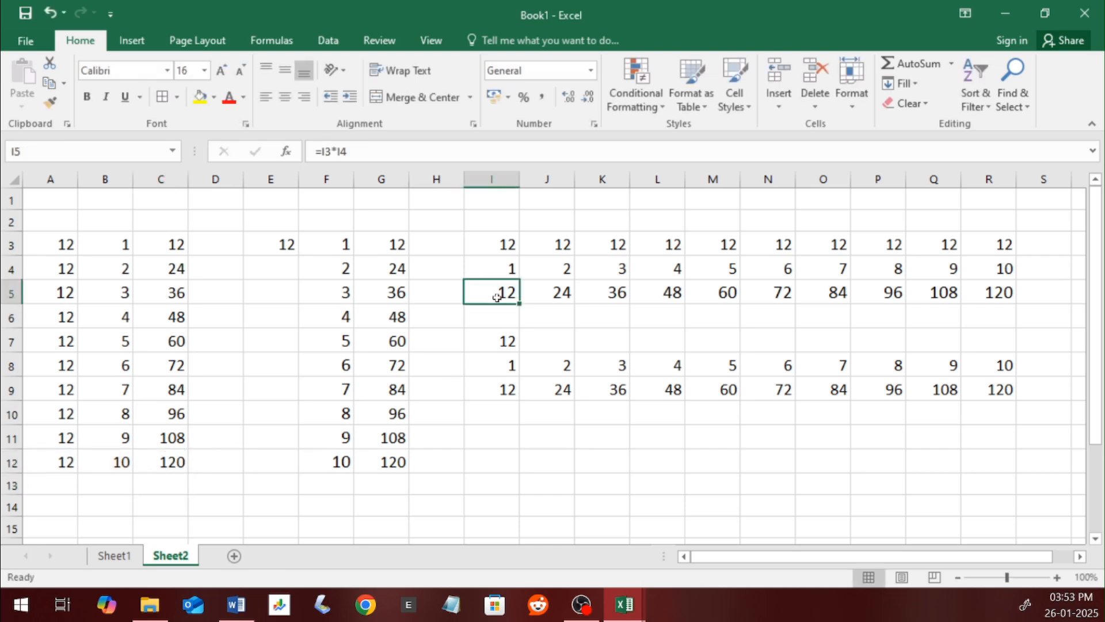
drag(514, 303, 997, 293)
double_click(1000, 292)
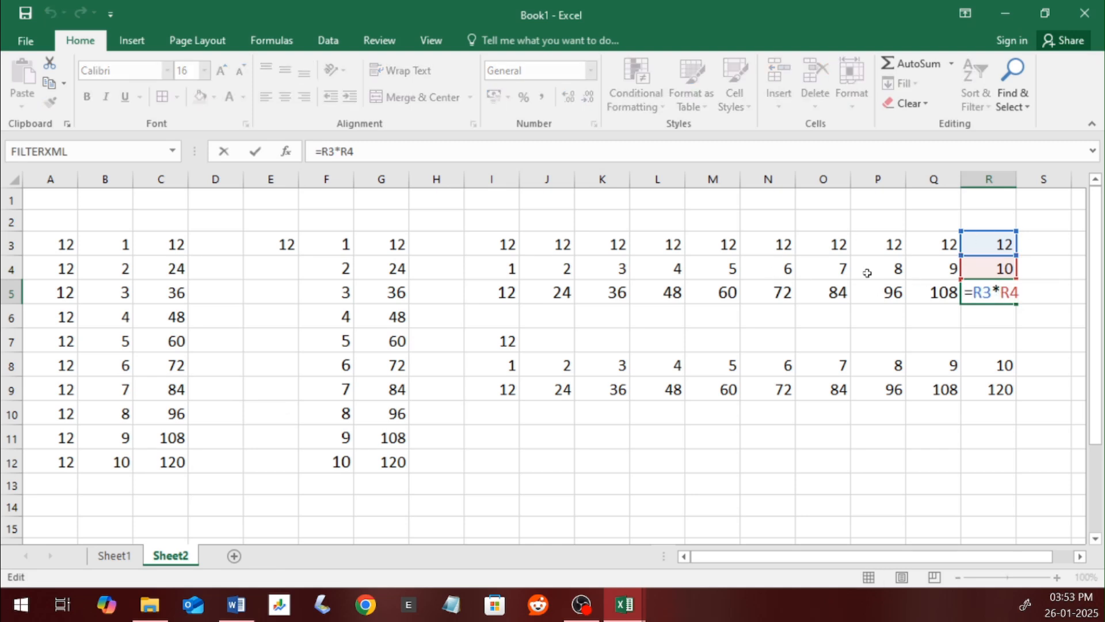
key(Return)
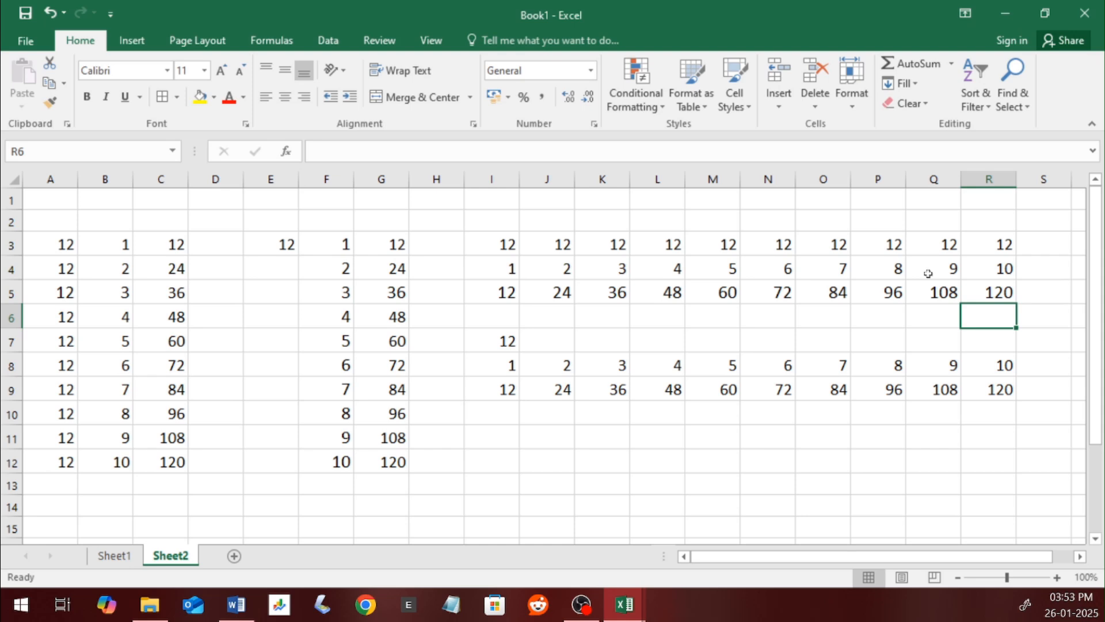
Step: Examine the single value in I7 and the column-locked reference to it in the formula in I9
click(500, 344)
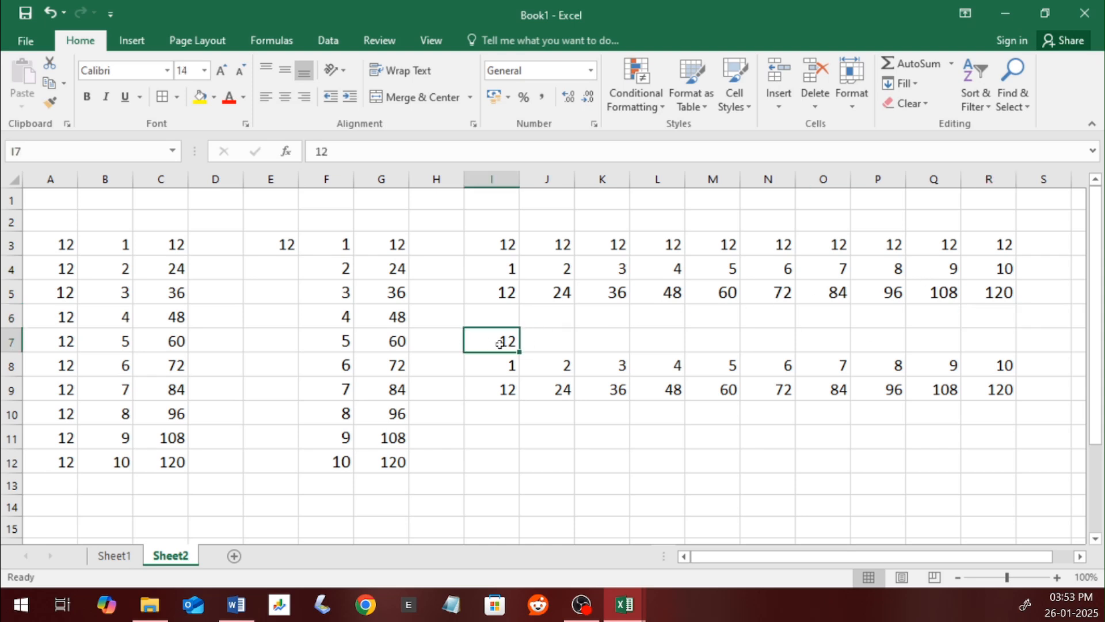
click(496, 386)
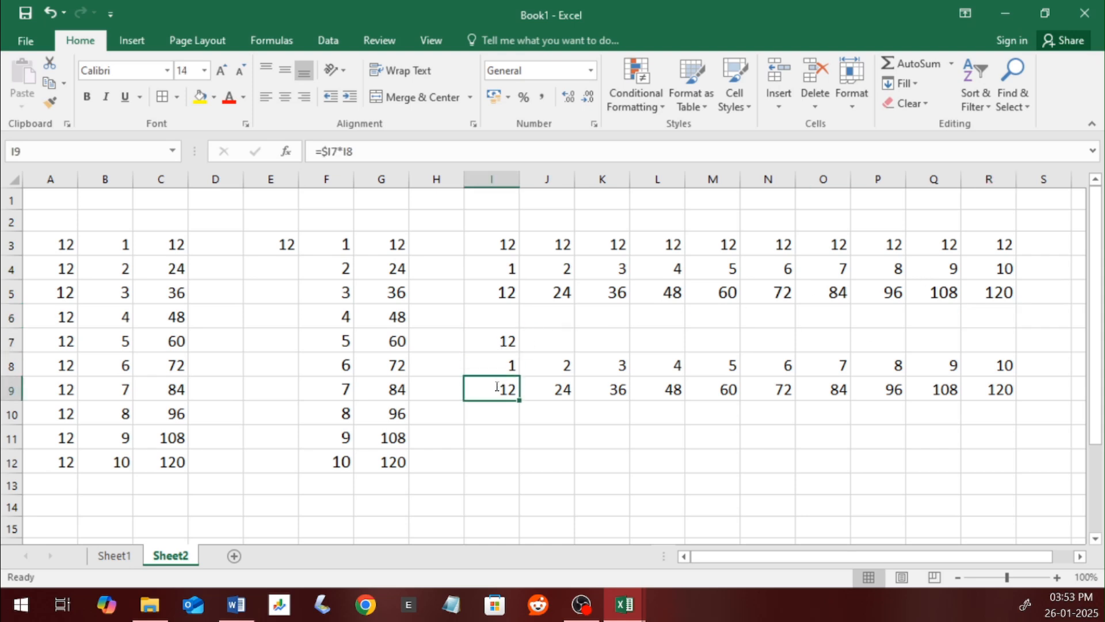
double_click(495, 387)
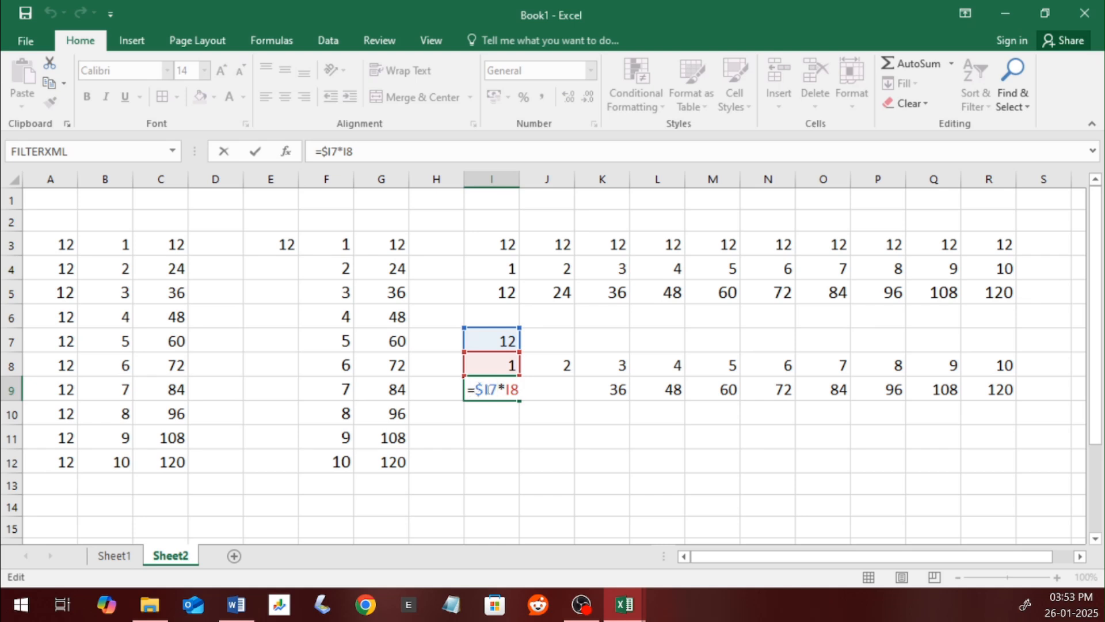
key(Return)
click(486, 390)
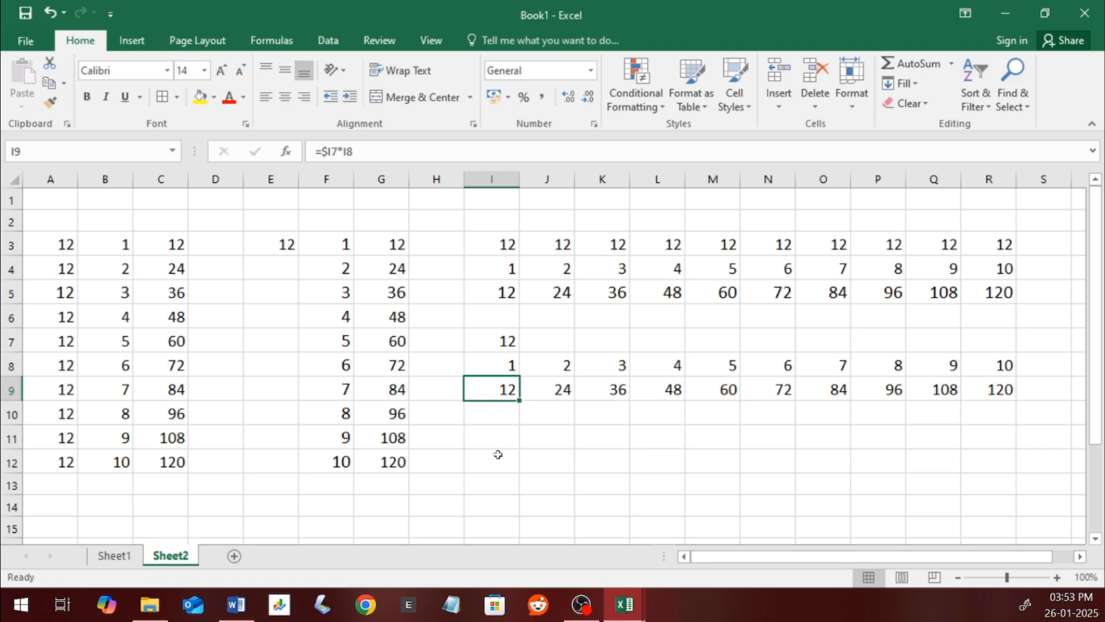
Step: Compare the relative formula in C4 with the row-locked formula in G3 and the column-locked formula in I9
click(163, 268)
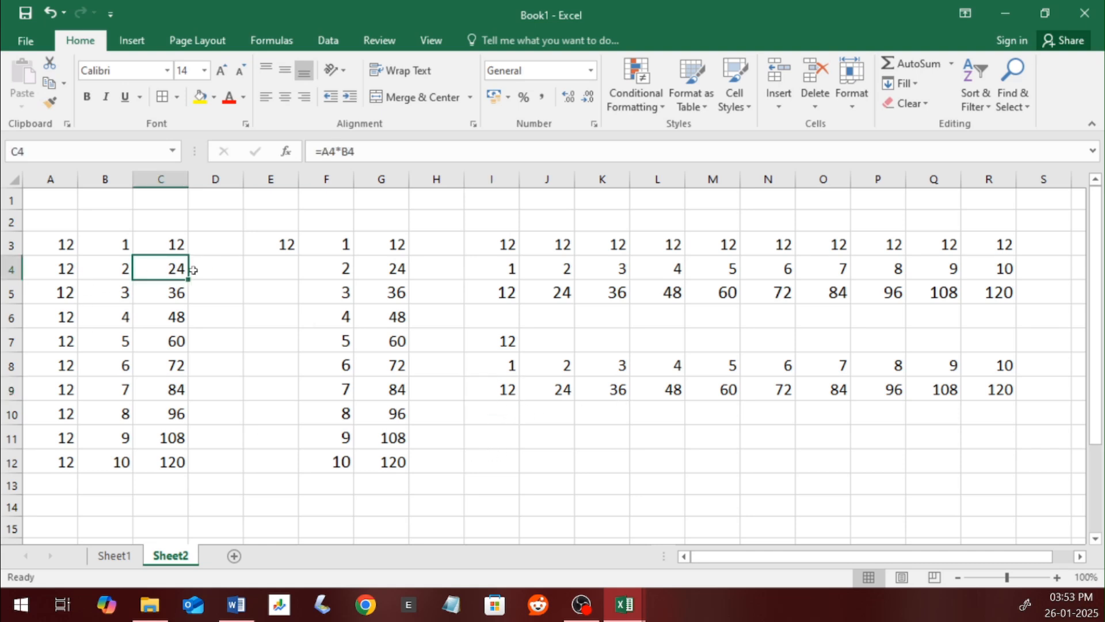
click(400, 247)
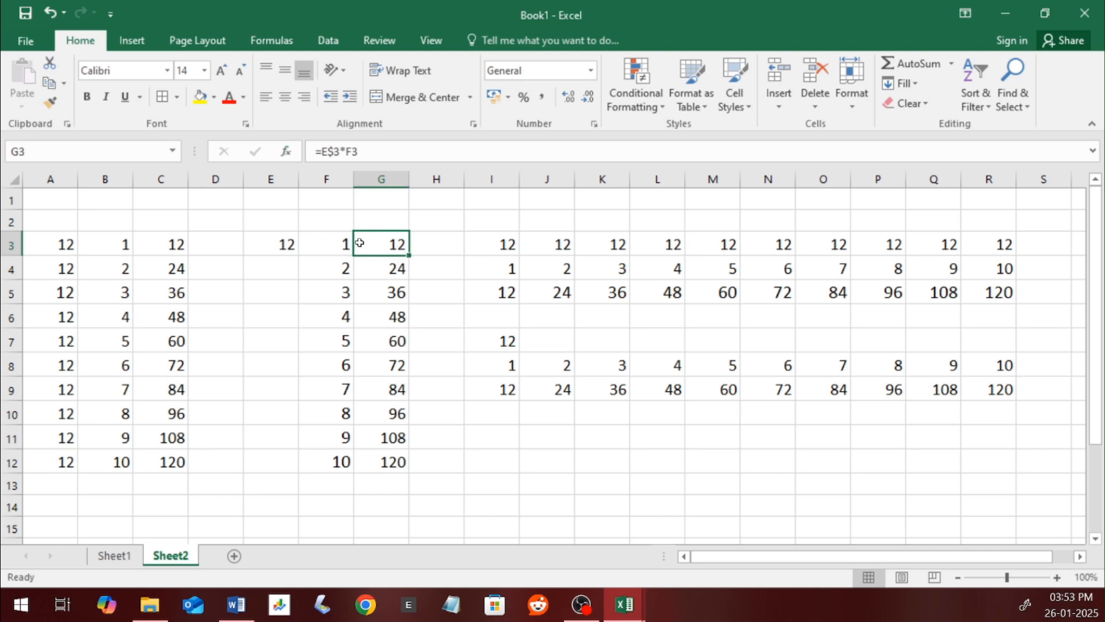
click(283, 245)
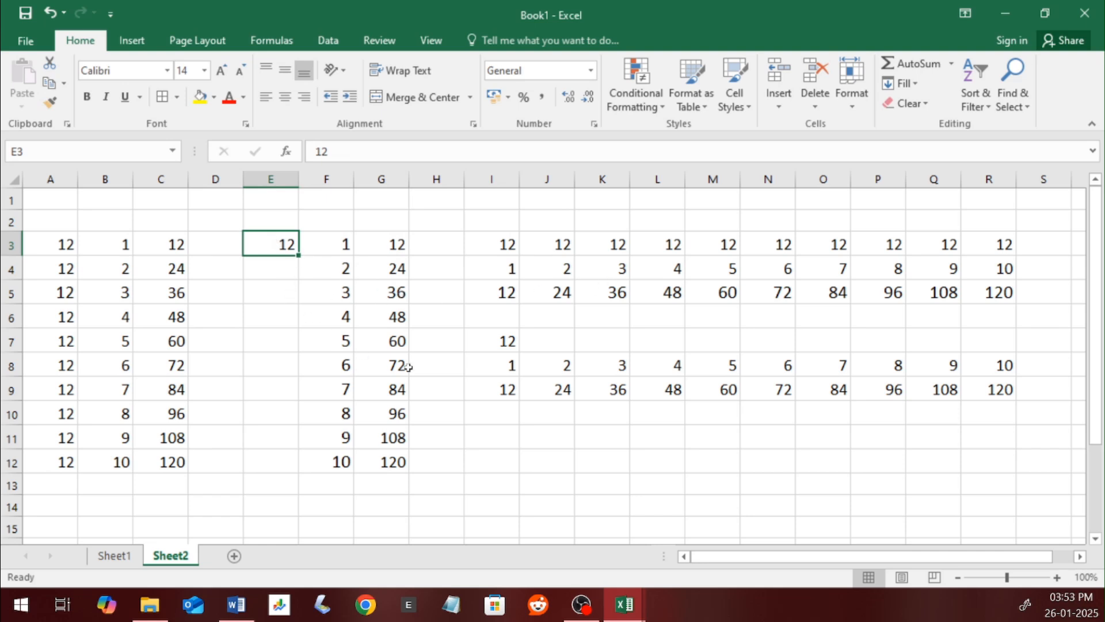
double_click(503, 389)
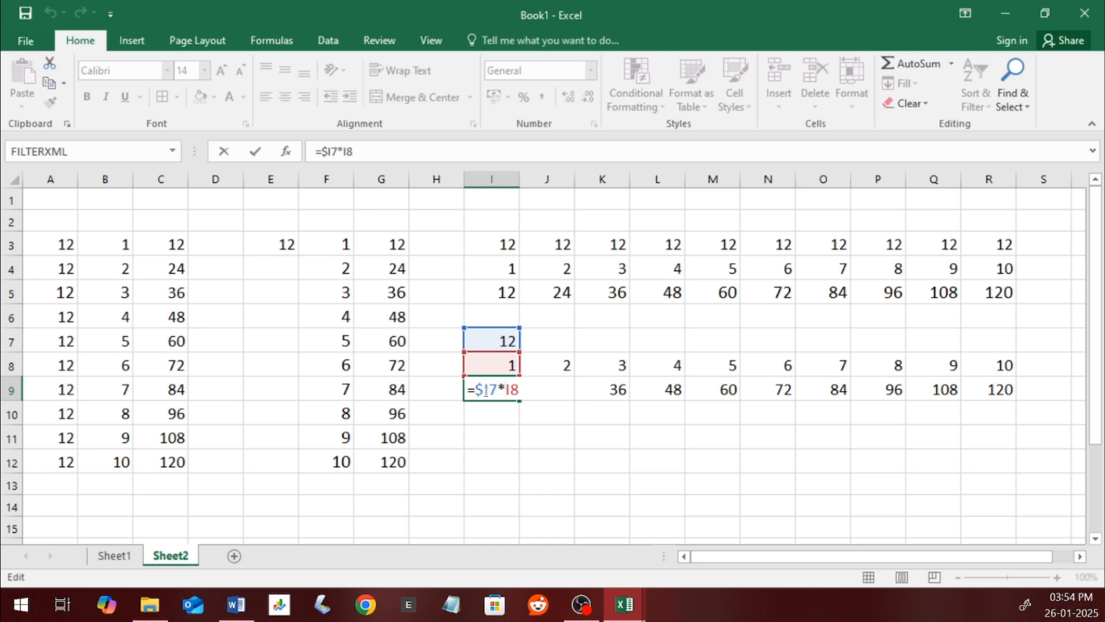
key(Return)
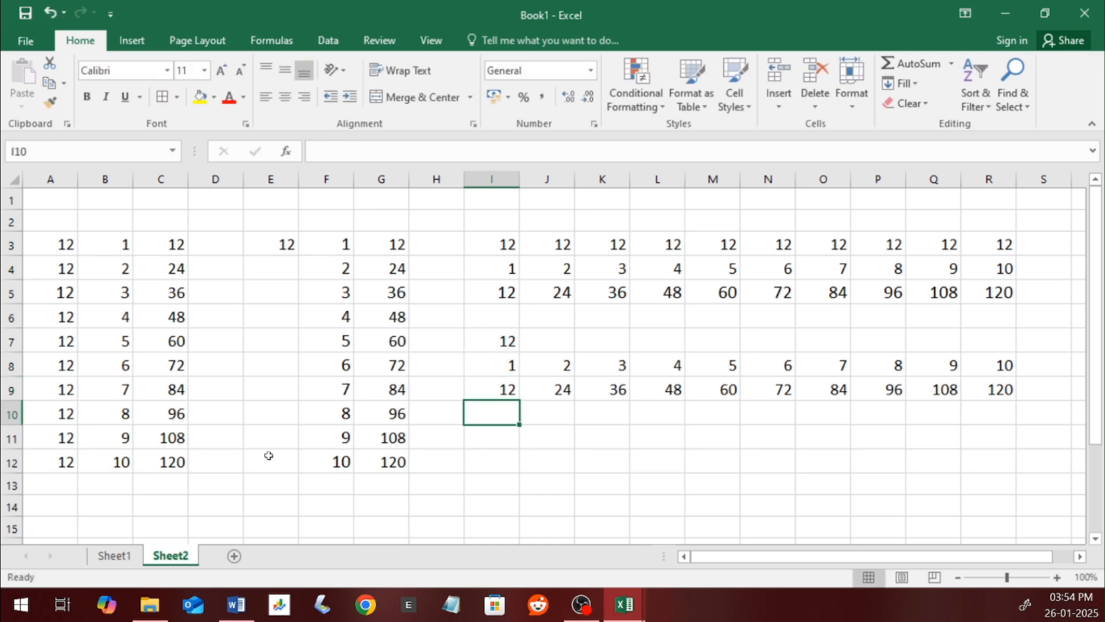
Step: On Sheet1, increase the font size of A4:I13 to 14 and fit columns G and I to their contents
click(124, 555)
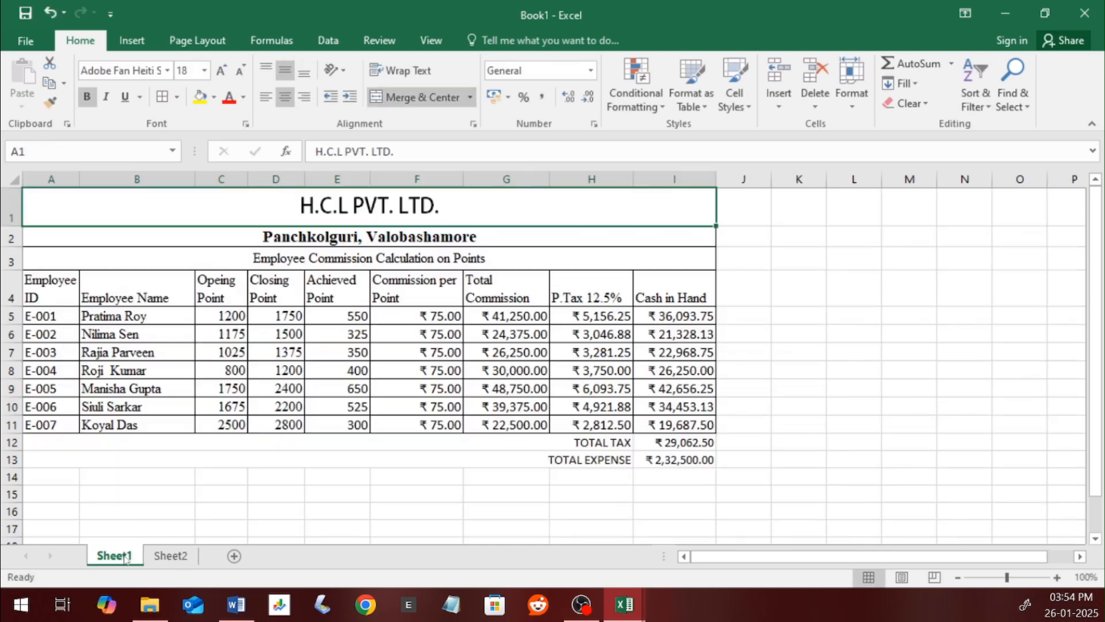
click(385, 388)
drag(150, 225, 221, 464)
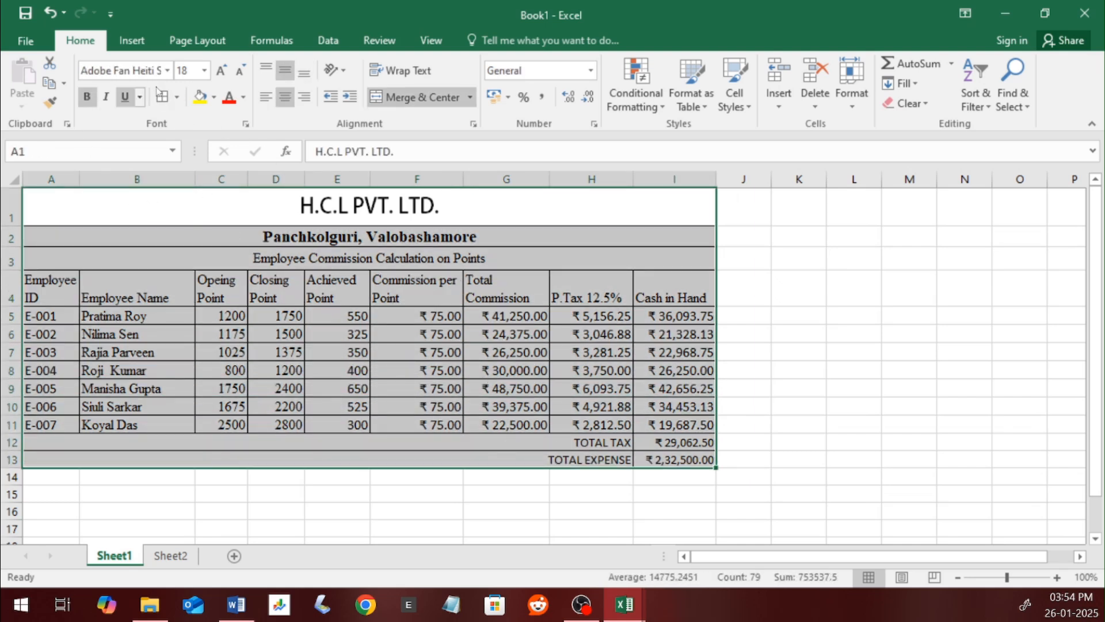
click(356, 323)
drag(53, 286, 682, 455)
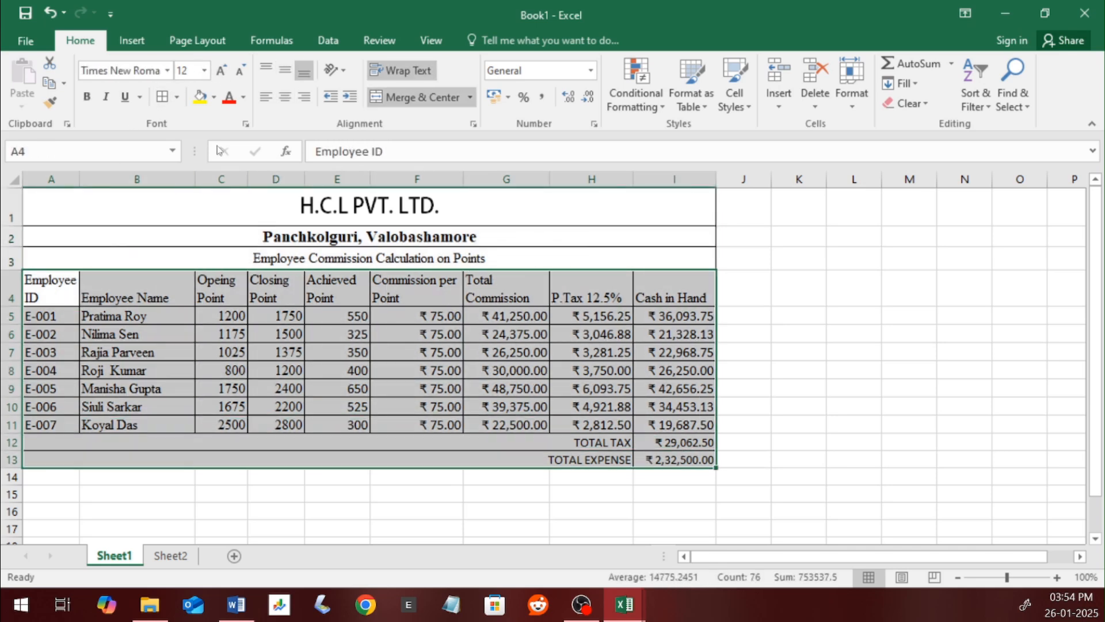
click(221, 70)
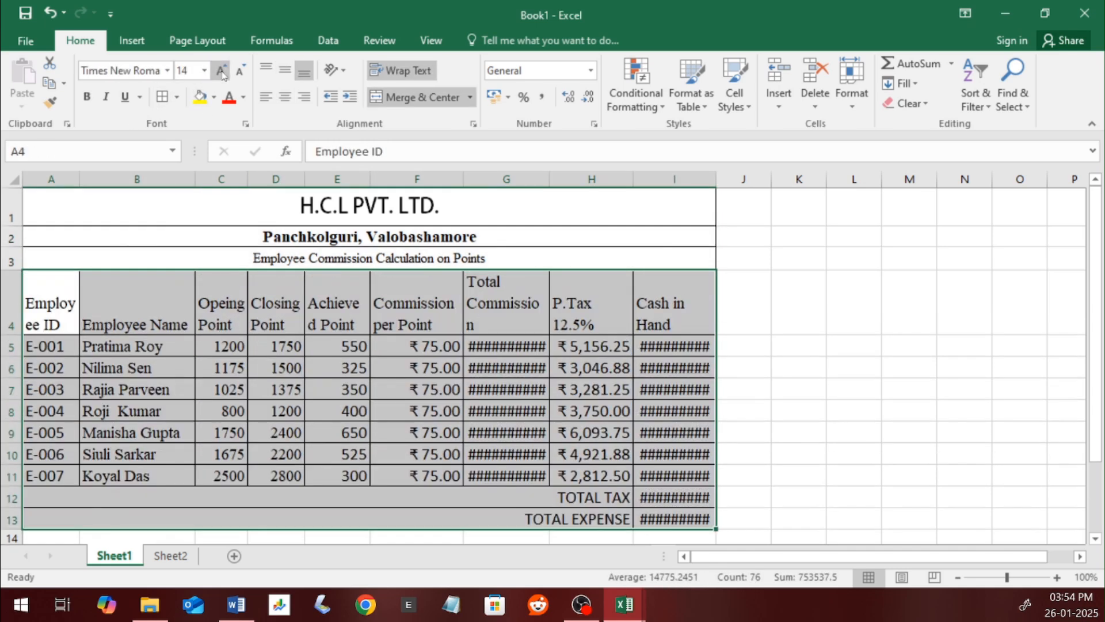
double_click(550, 179)
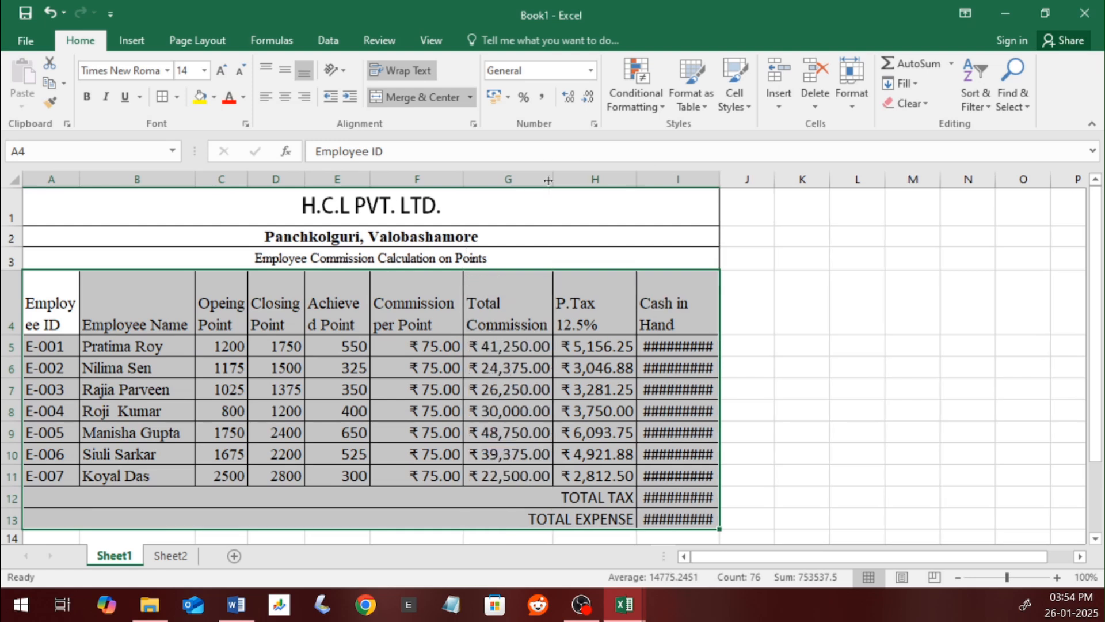
double_click(719, 179)
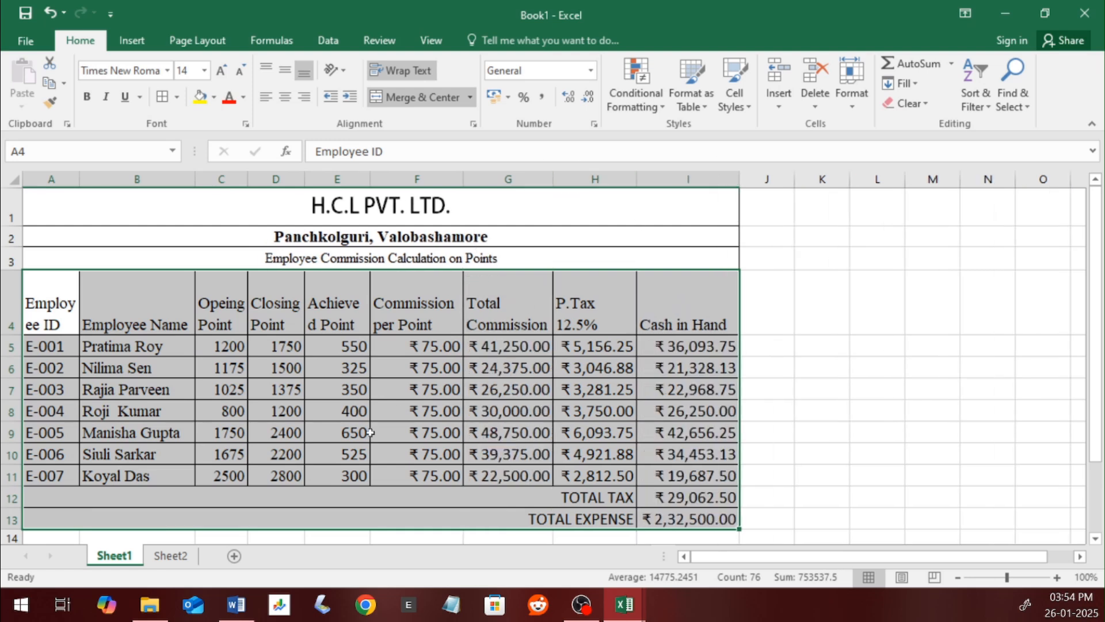
Step: Apply Times New Roman to all of A4:I13 and widen column E to fit its Achieved Point heading
click(135, 72)
key(Return)
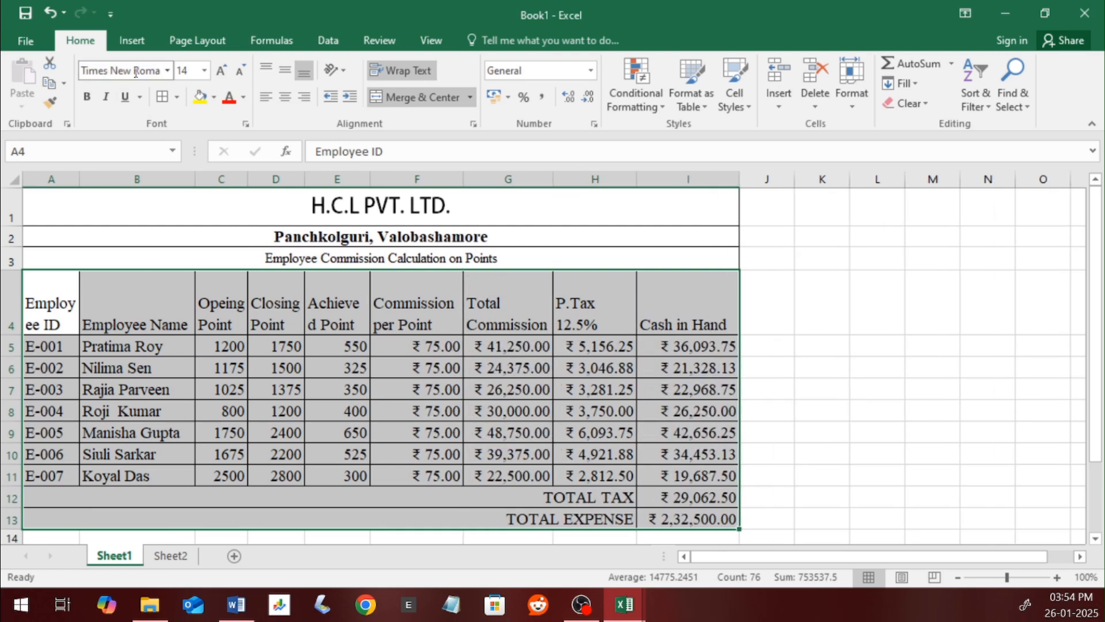
click(414, 342)
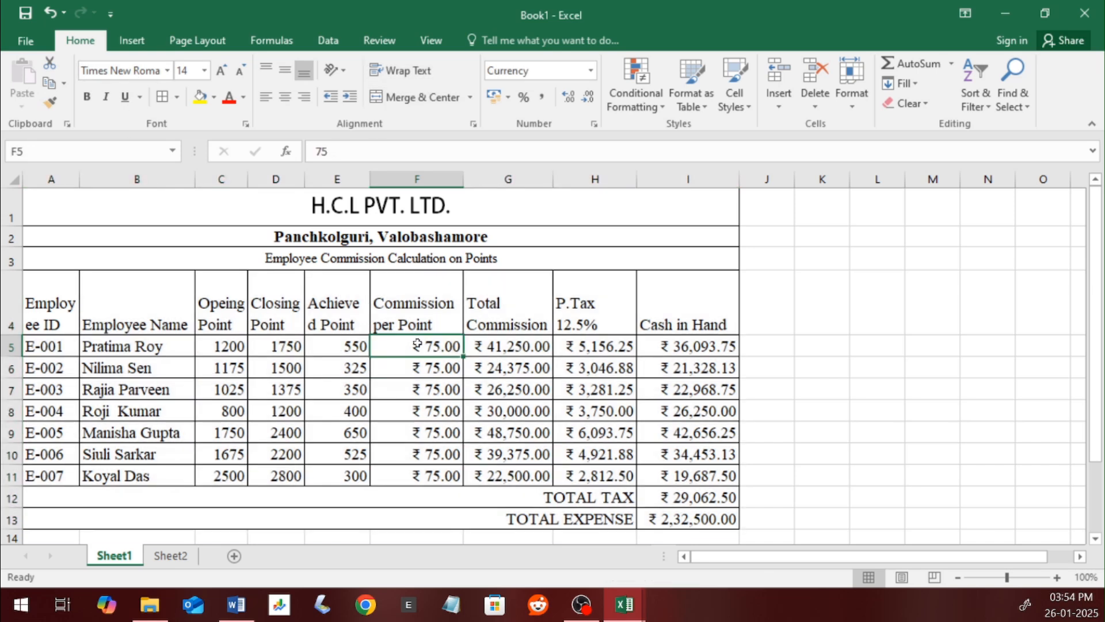
drag(375, 180, 380, 180)
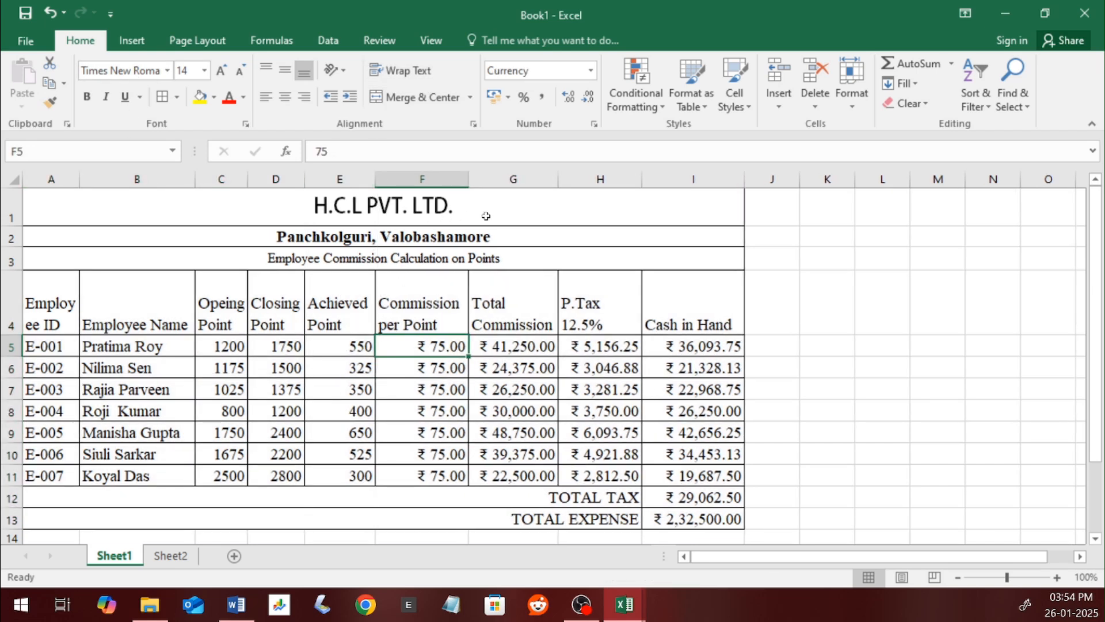
Step: Make the header row A4:I4 bold and widen columns A, C, D and G to fit their headings
drag(685, 314, 64, 297)
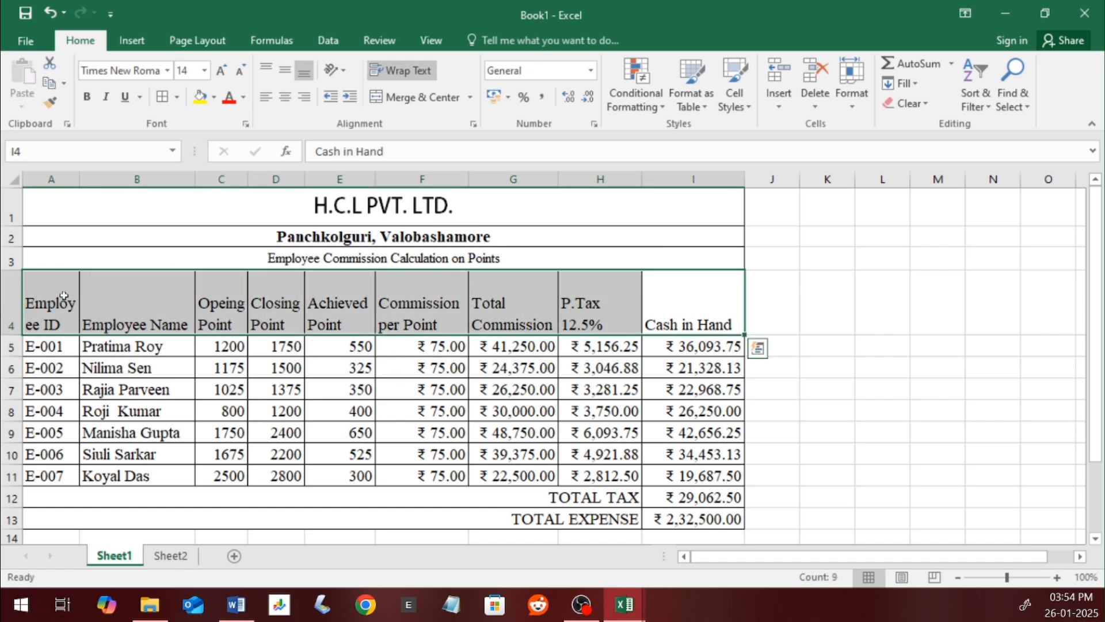
click(87, 97)
click(118, 310)
drag(80, 179, 100, 176)
drag(268, 183, 340, 183)
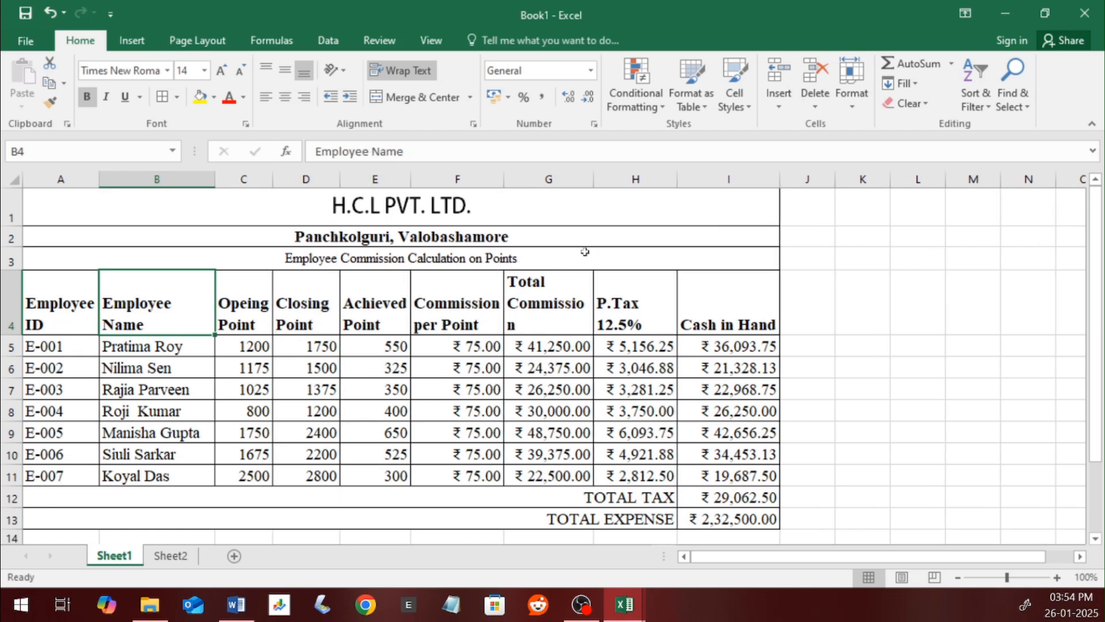
drag(593, 184, 600, 185)
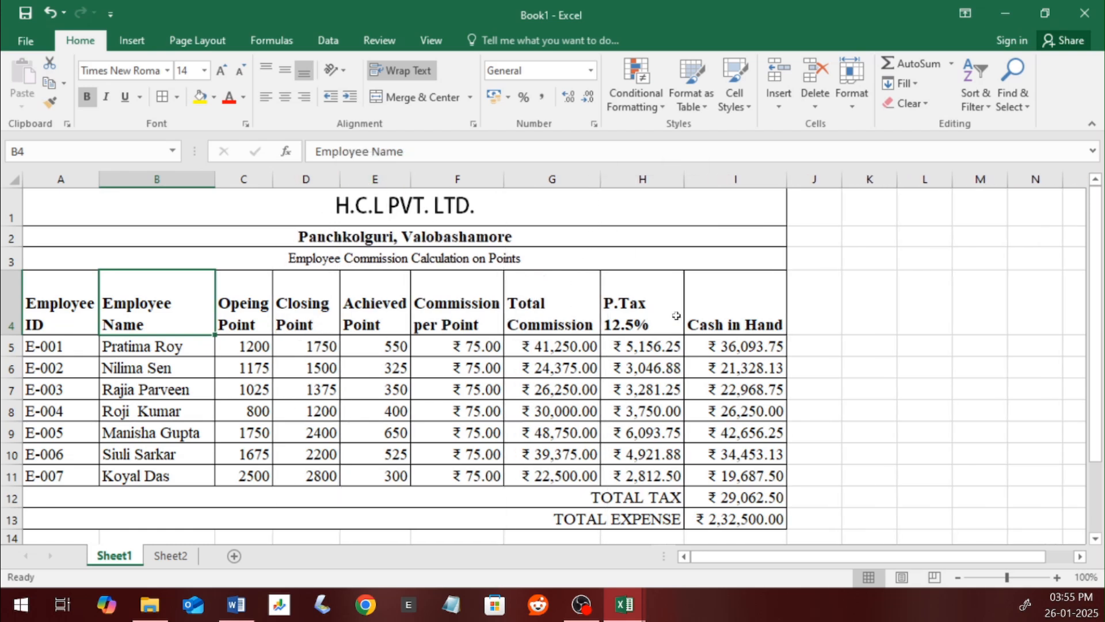
Step: Fit the height of header row 4 to its text and return to Sheet2
click(729, 324)
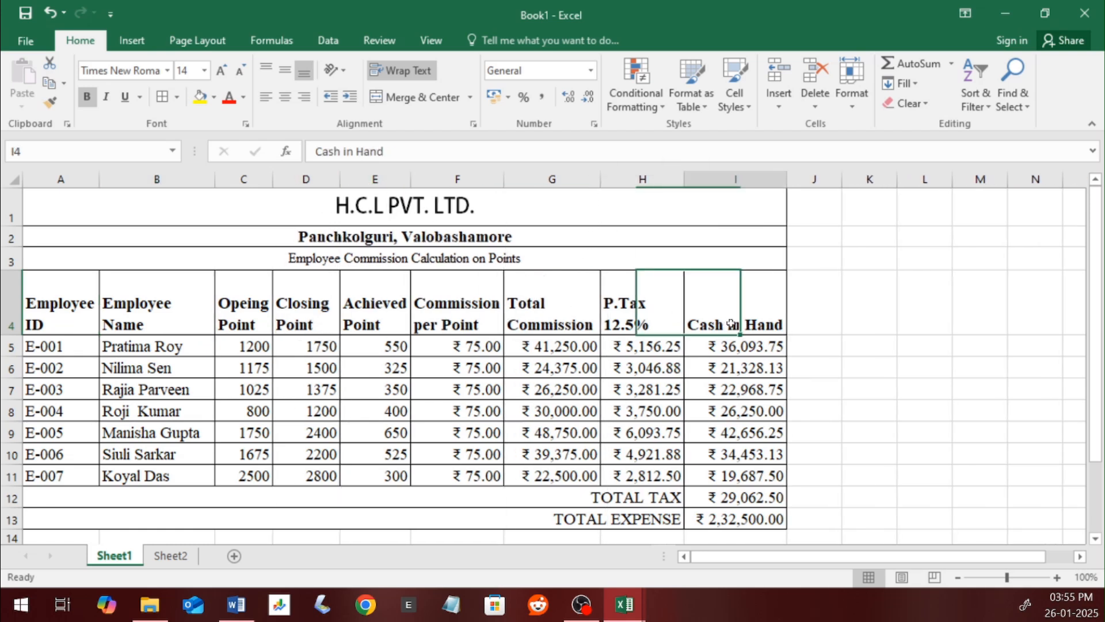
double_click(16, 336)
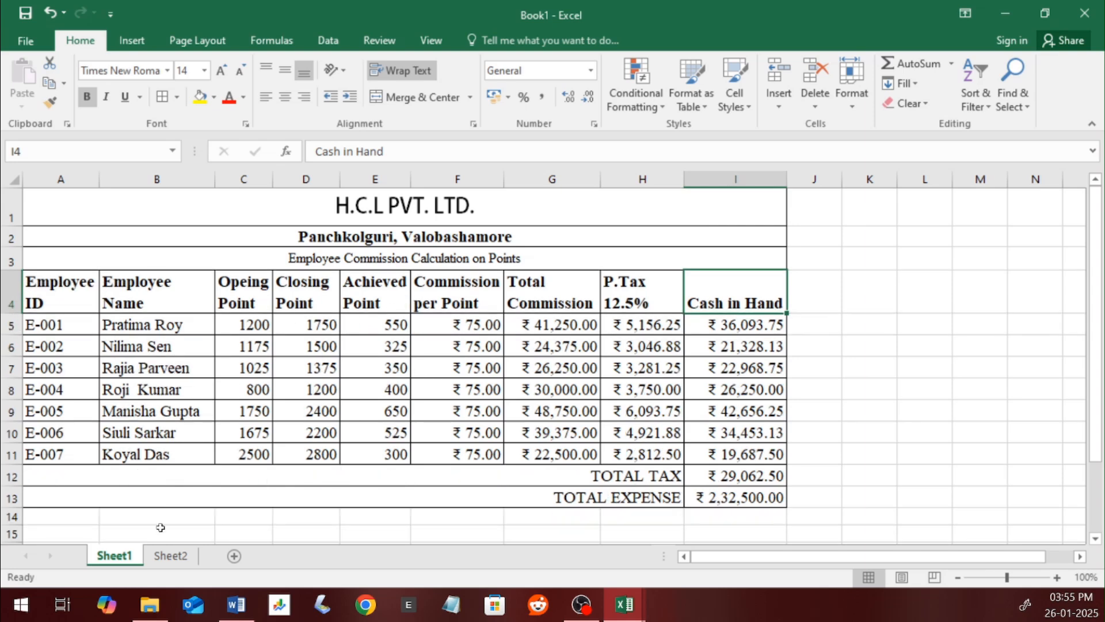
click(171, 555)
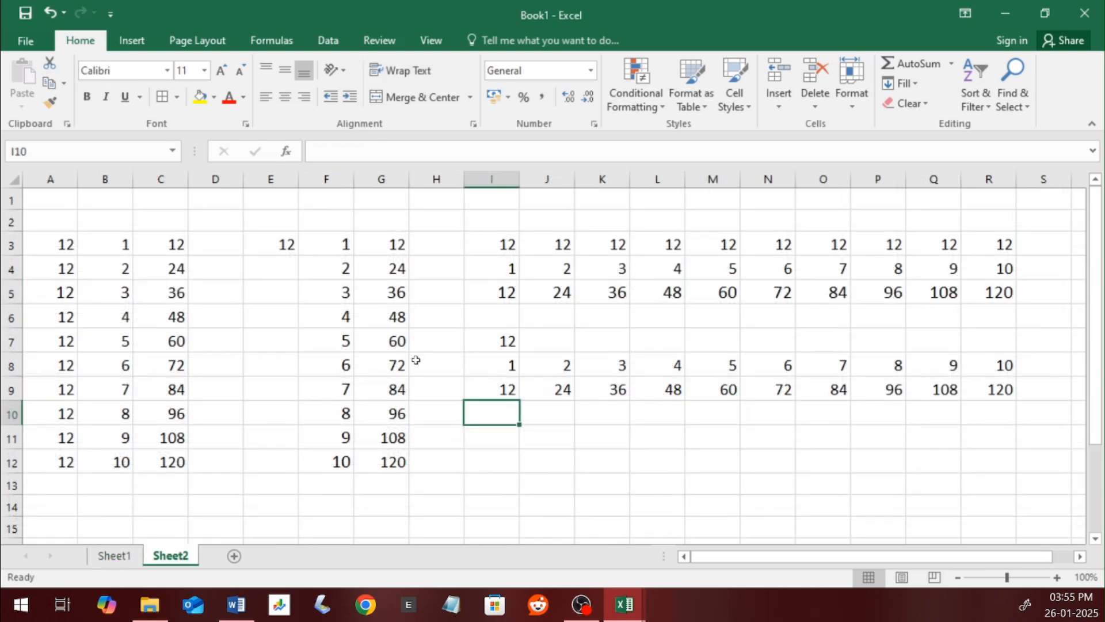